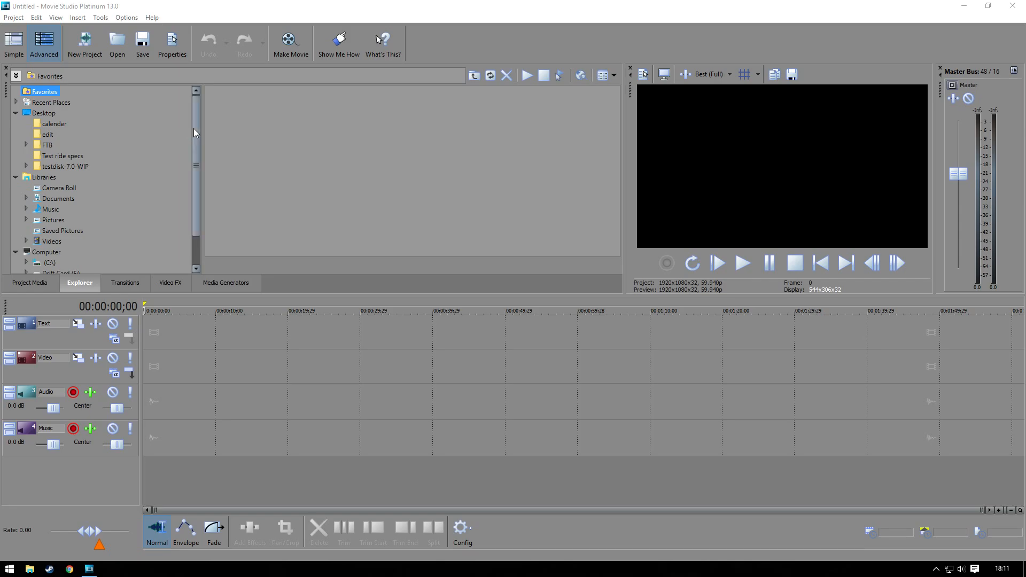
Step: Add VID00088.mp4 from the desktop's edit folder to the start of the Video track
click(48, 135)
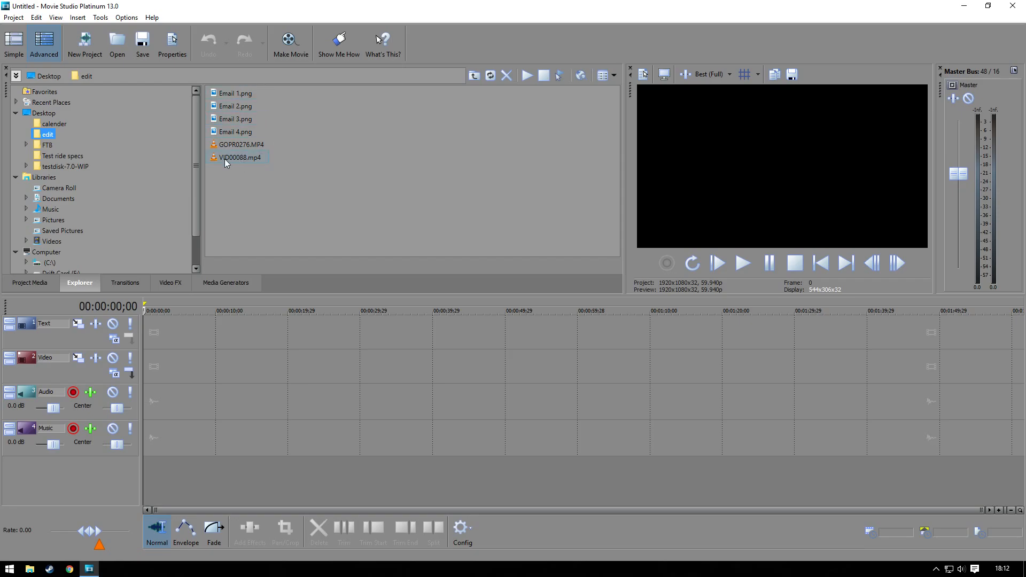
drag(225, 159, 146, 374)
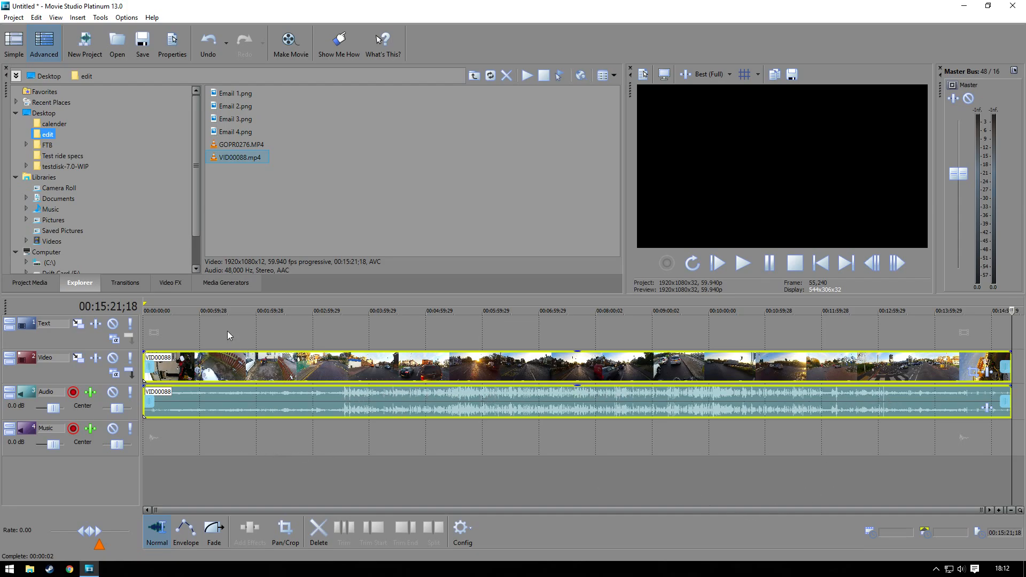
Step: Locate the hand-snap sync moment in the VID00088 clip by moving the playhead to 00:00:24;00
click(155, 307)
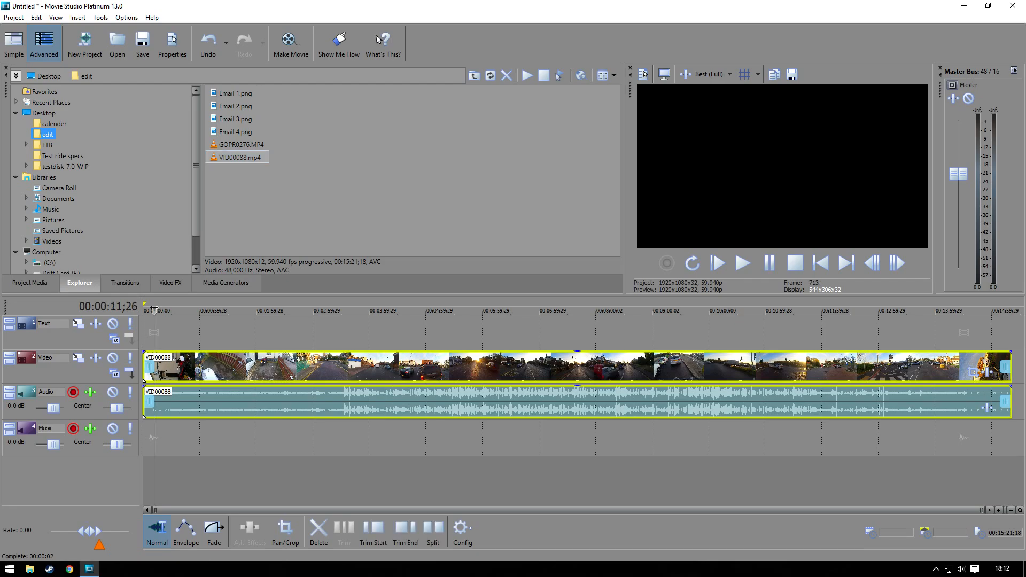
scroll(178, 326, up, 5)
scroll(290, 336, up, 2)
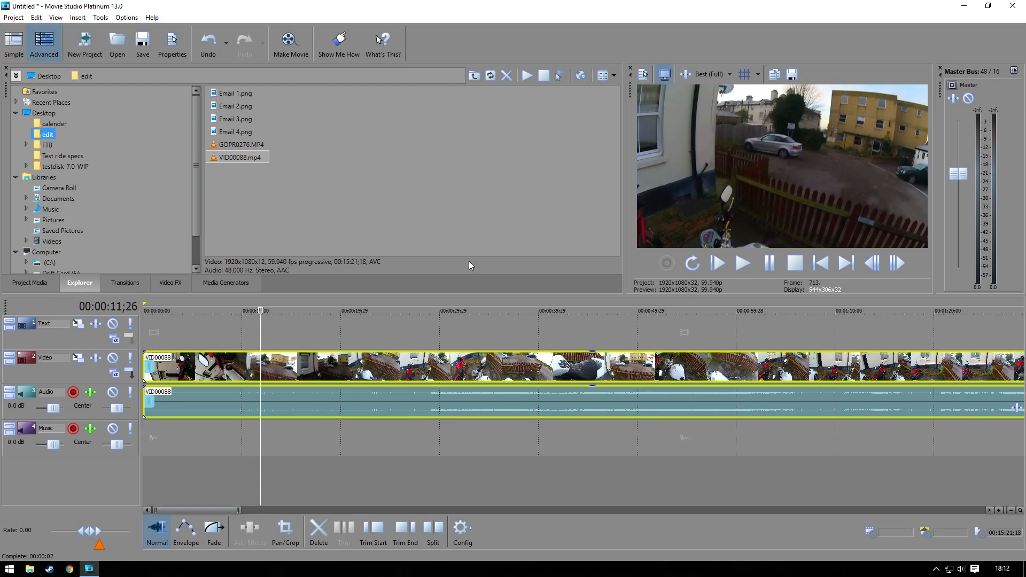
scroll(291, 322, up, 1)
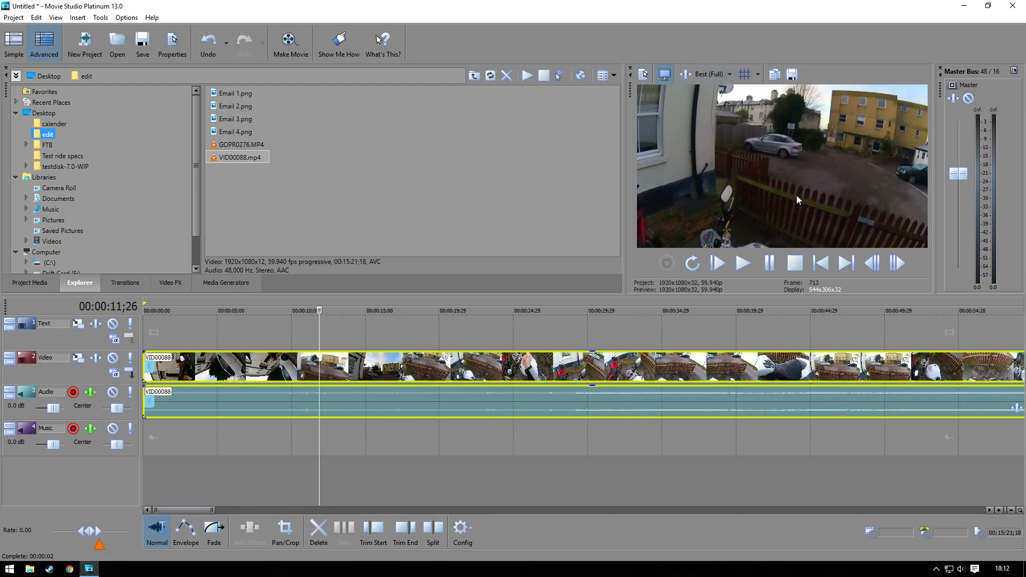
scroll(345, 323, down, 1)
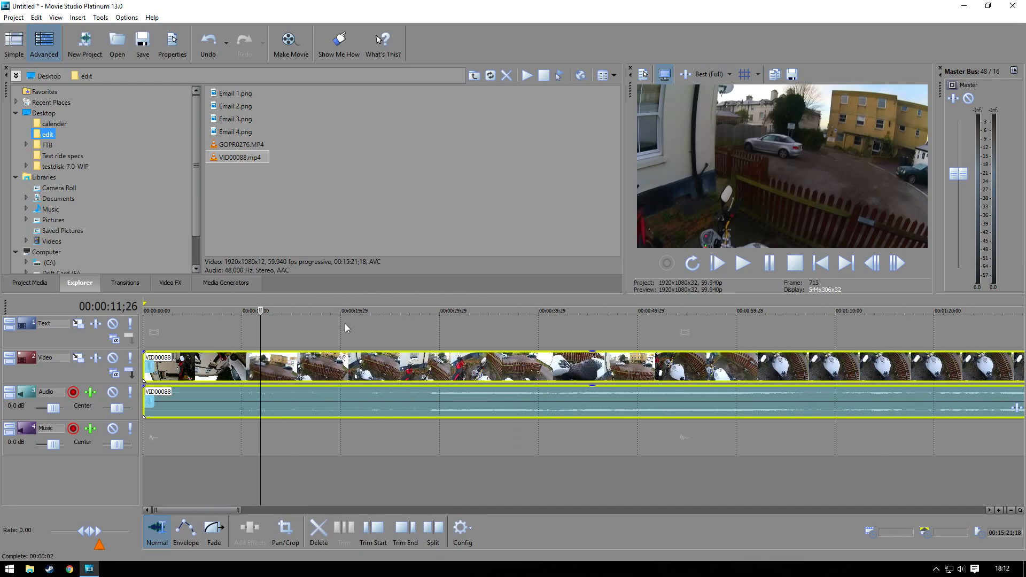
drag(262, 312, 381, 299)
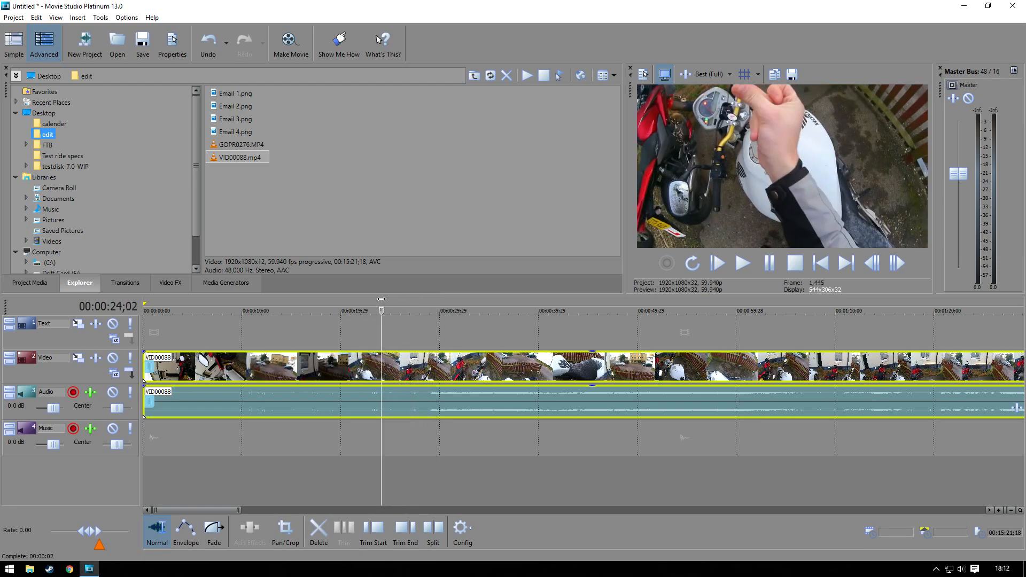
scroll(446, 461, up, 2)
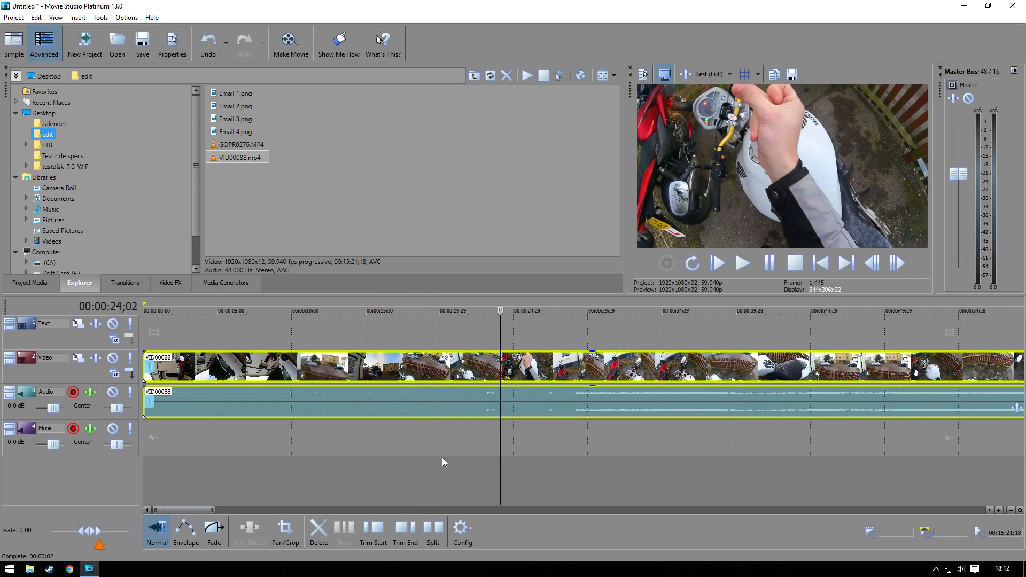
drag(500, 310, 501, 309)
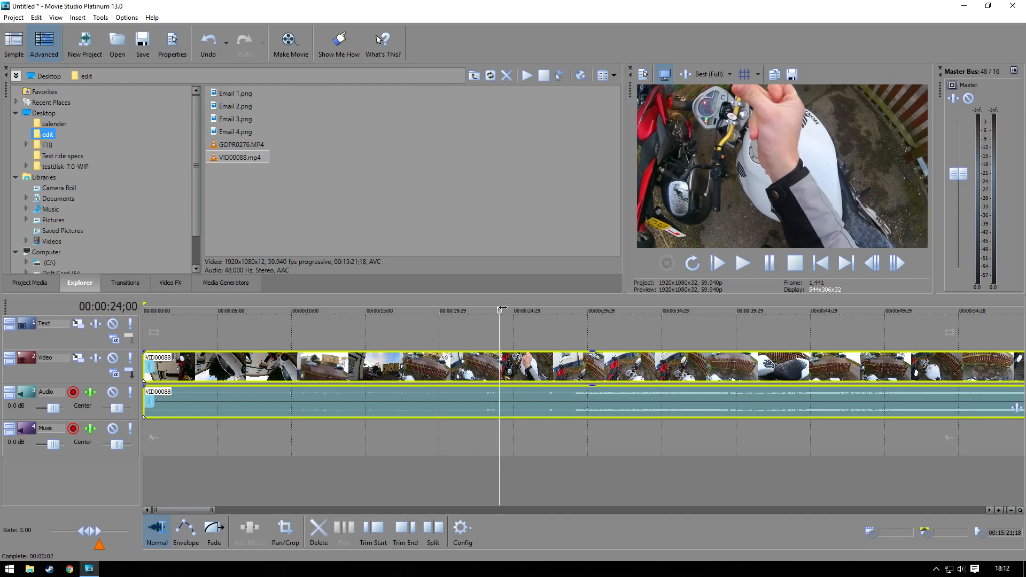
Step: Find the exact snap frame at 00:00:24;05 frame by frame and trim the start of the VID00088 clip to it
scroll(525, 339, up, 3)
scroll(525, 339, up, 5)
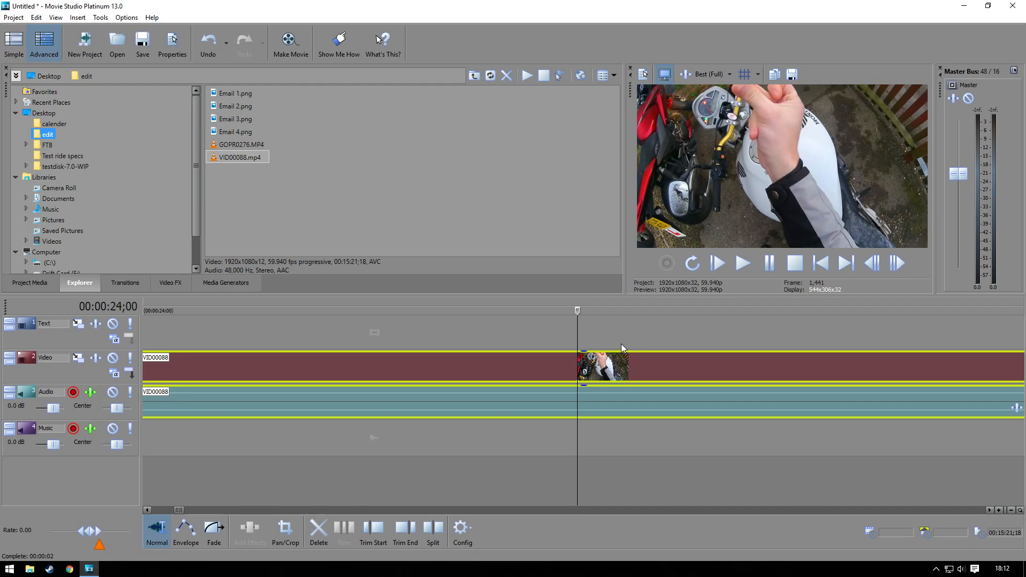
key(Right)
key(Right)
key(Right)
key(Right)
key(Right)
key(Right)
key(Right)
key(Right)
key(Right)
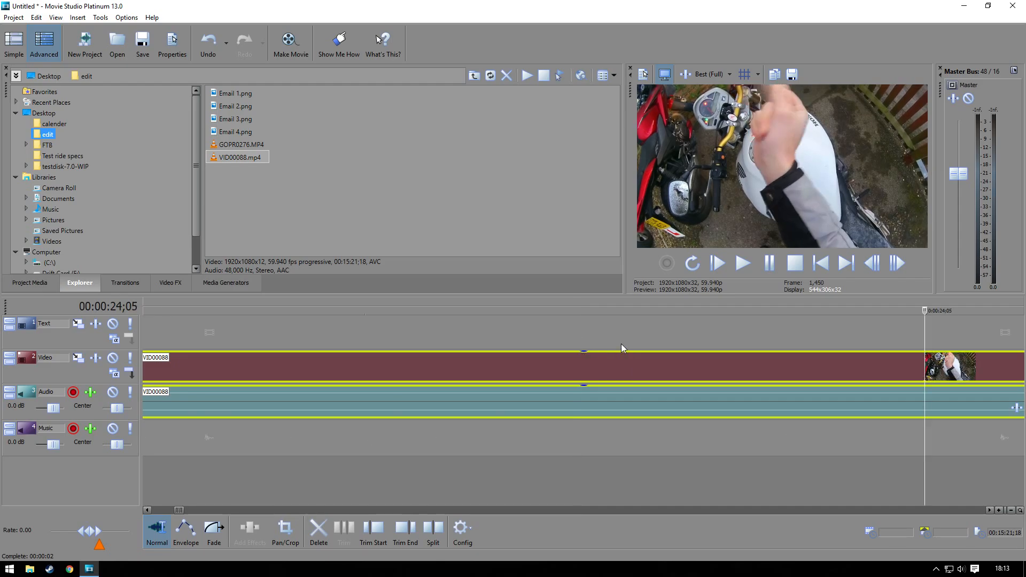
key(Left)
key(Right)
key(Right)
key(Right)
key(Left)
key(Left)
key(Left)
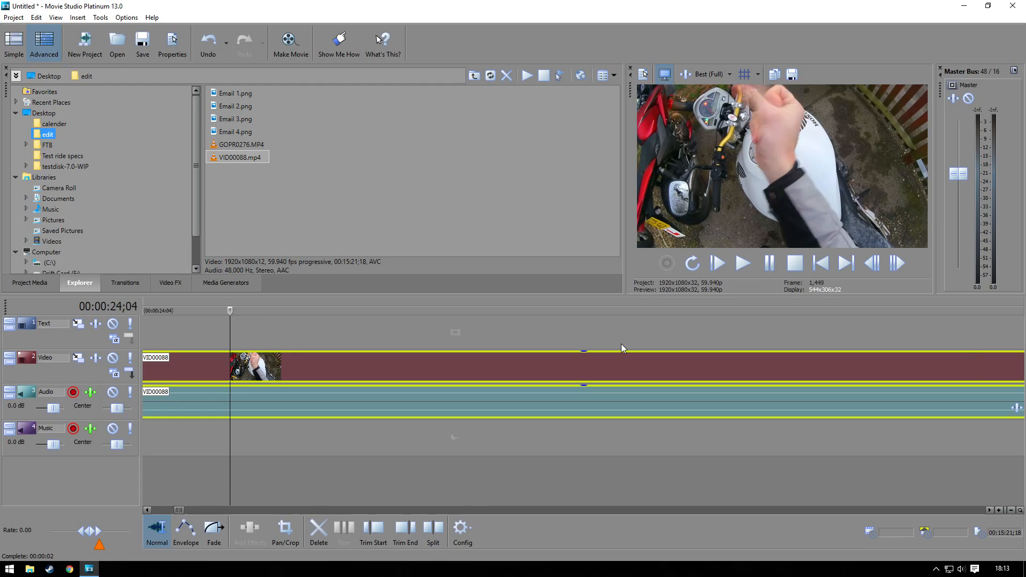
key(Right)
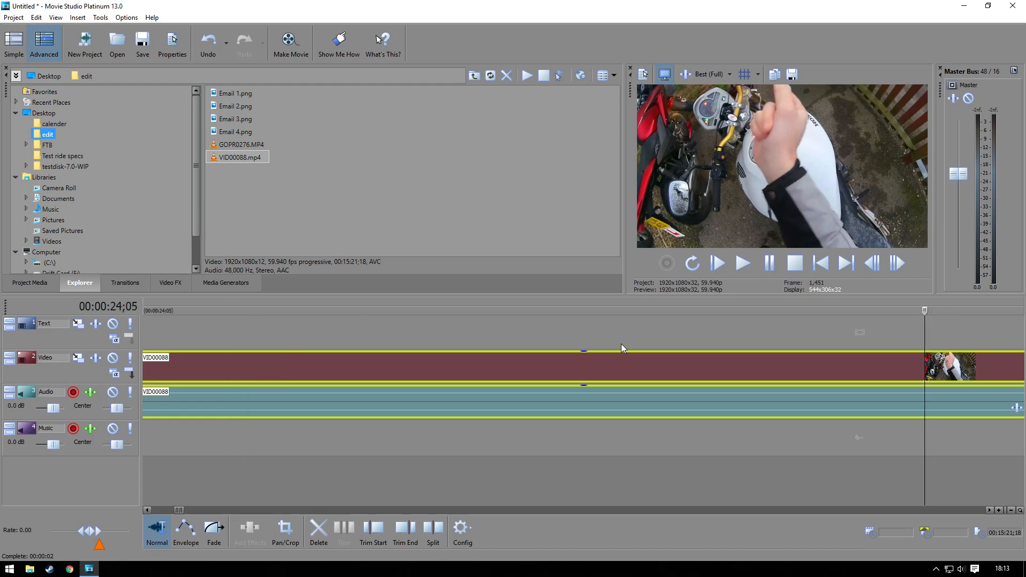
key(Right)
click(367, 529)
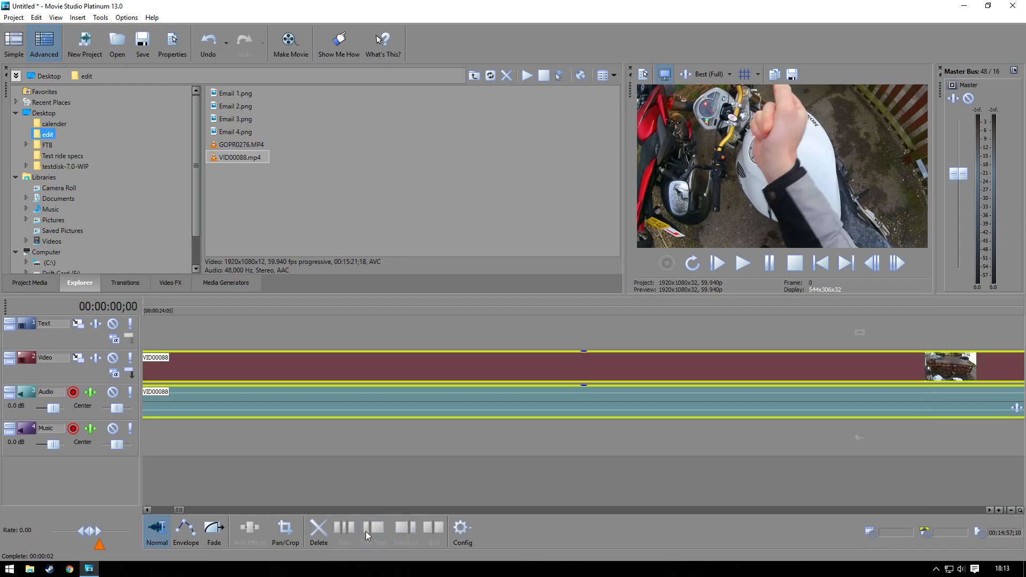
Step: Add GOPR0276.MP4 to the timeline after the VID00088 clip, with its video on the Text track
scroll(409, 437, down, 18)
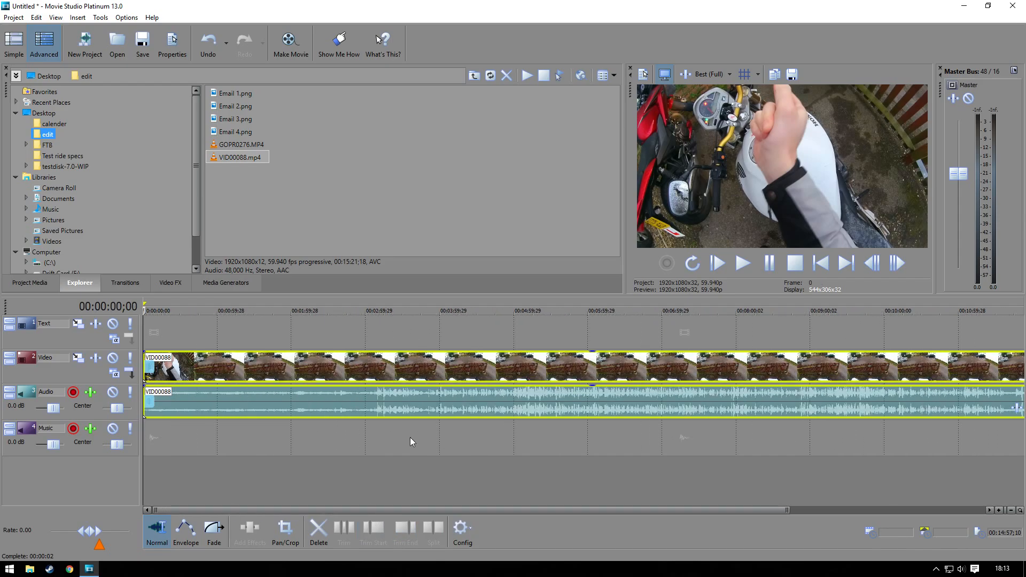
scroll(410, 438, down, 3)
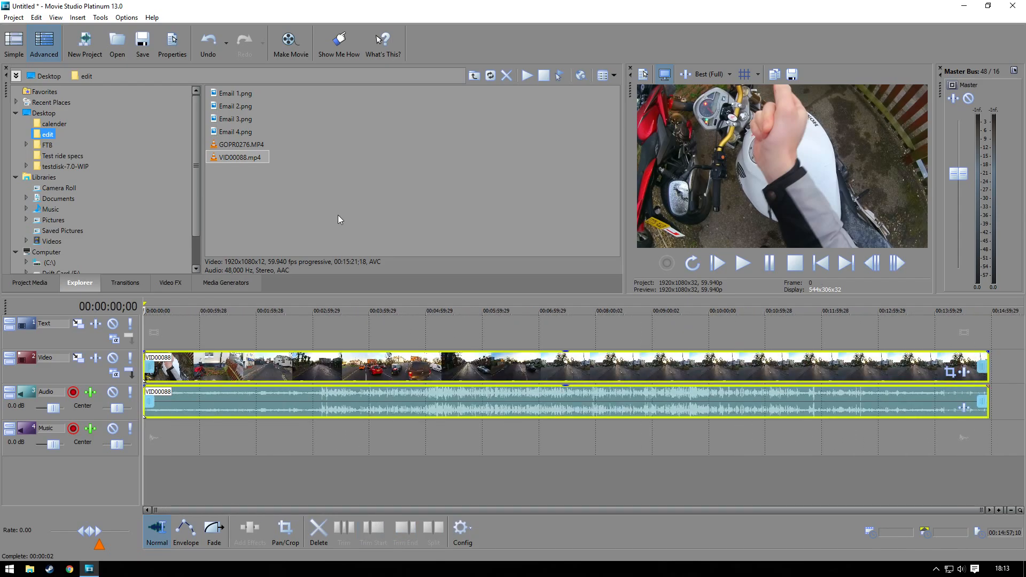
drag(240, 157, 1007, 339)
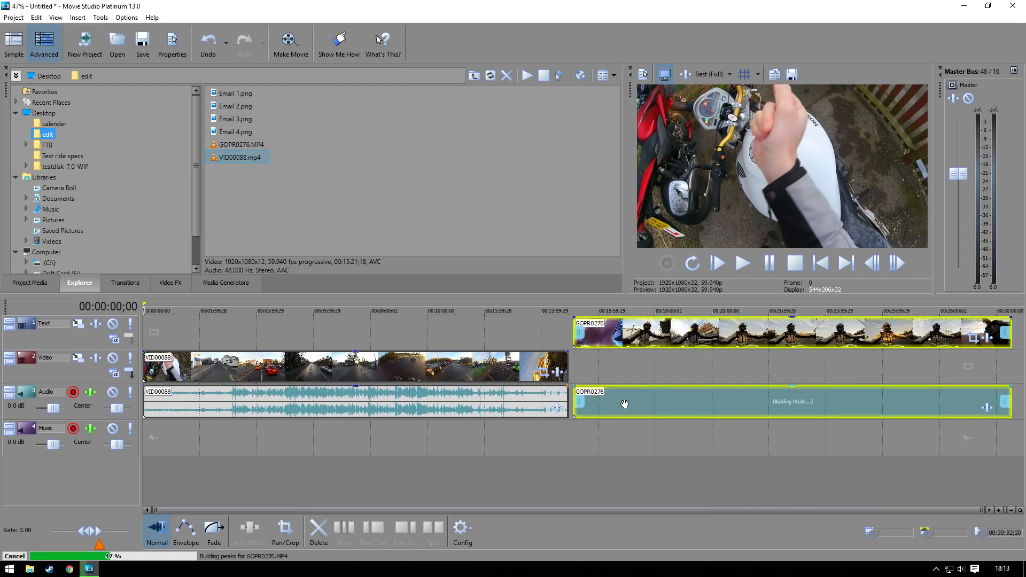
Step: Play the GOPR0276 footage from several points along the clip to check its picture and sound, and stop playback
click(699, 312)
click(718, 265)
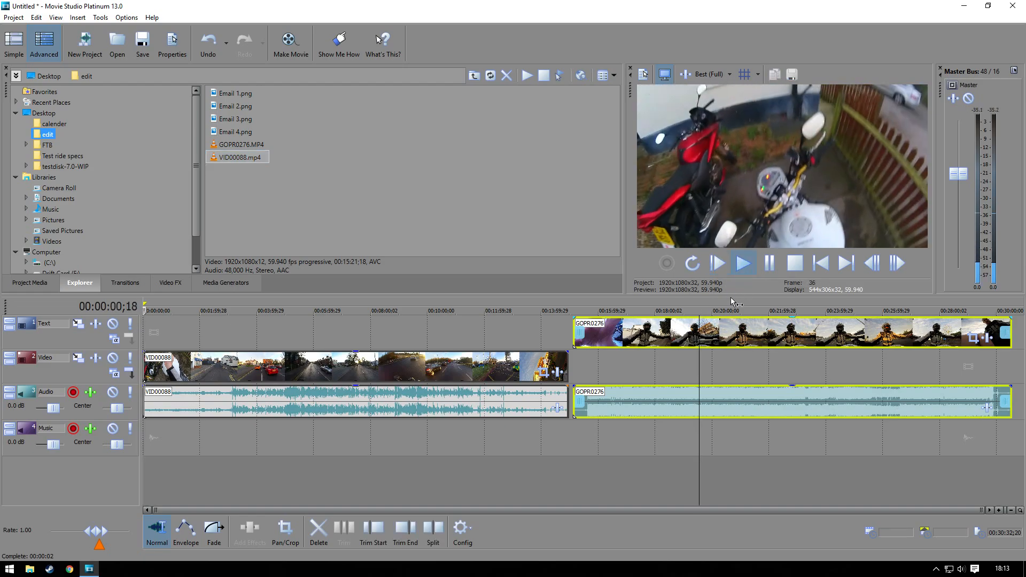
click(762, 311)
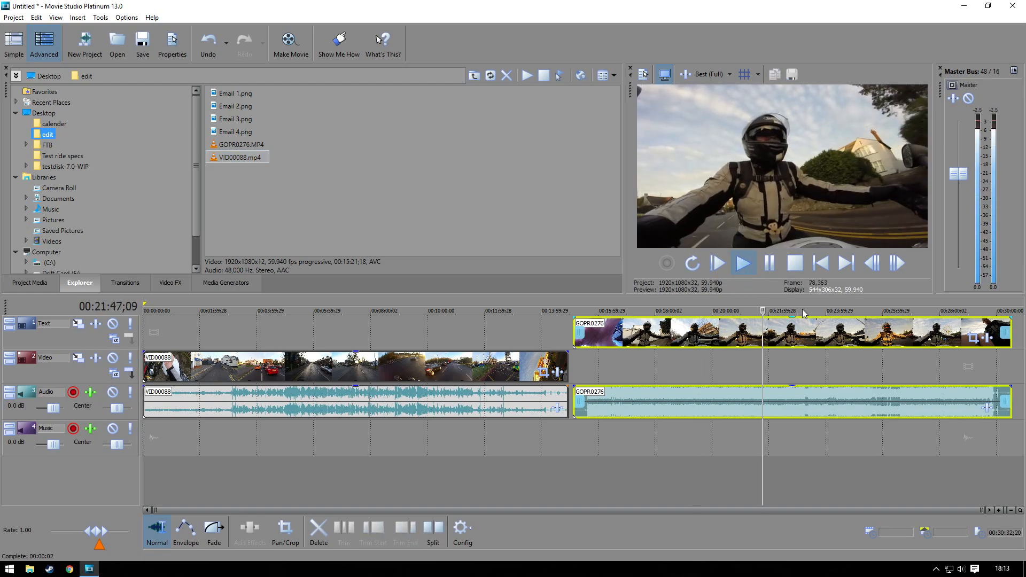
click(833, 312)
click(887, 311)
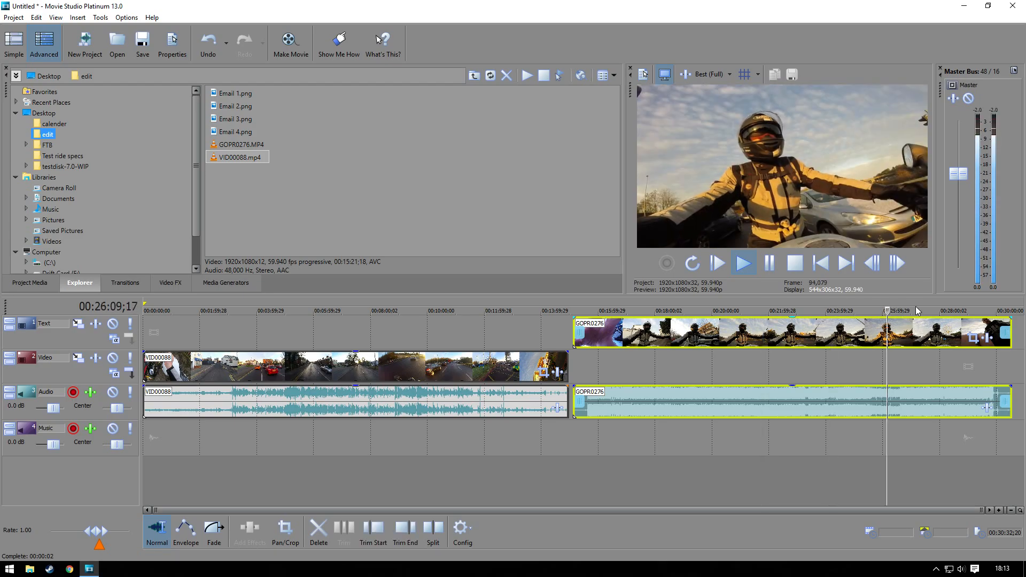
click(915, 310)
click(750, 311)
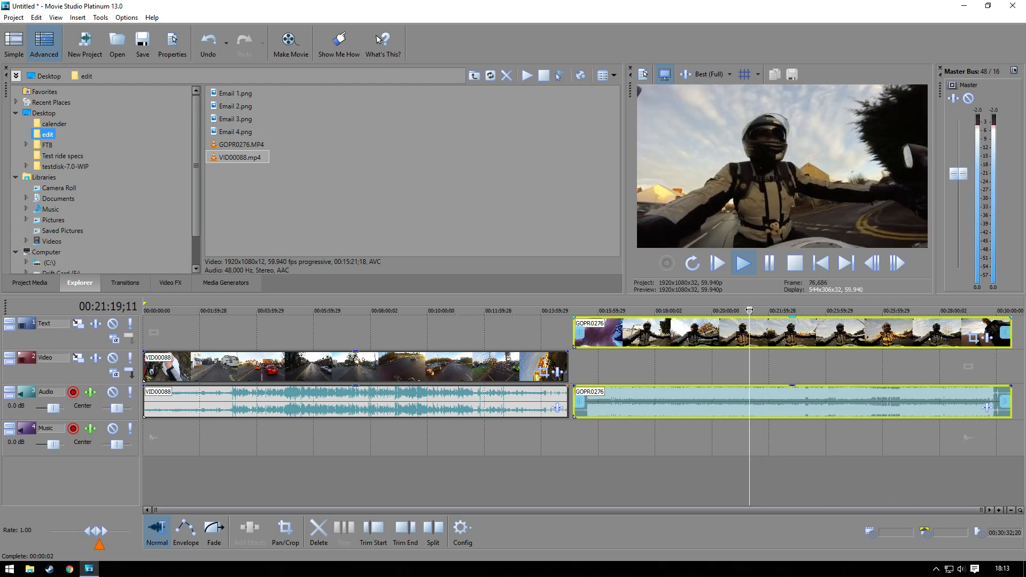
key(Return)
Step: Remove the GOPR0276 audio event from its group with the video and delete that audio
right_click(715, 405)
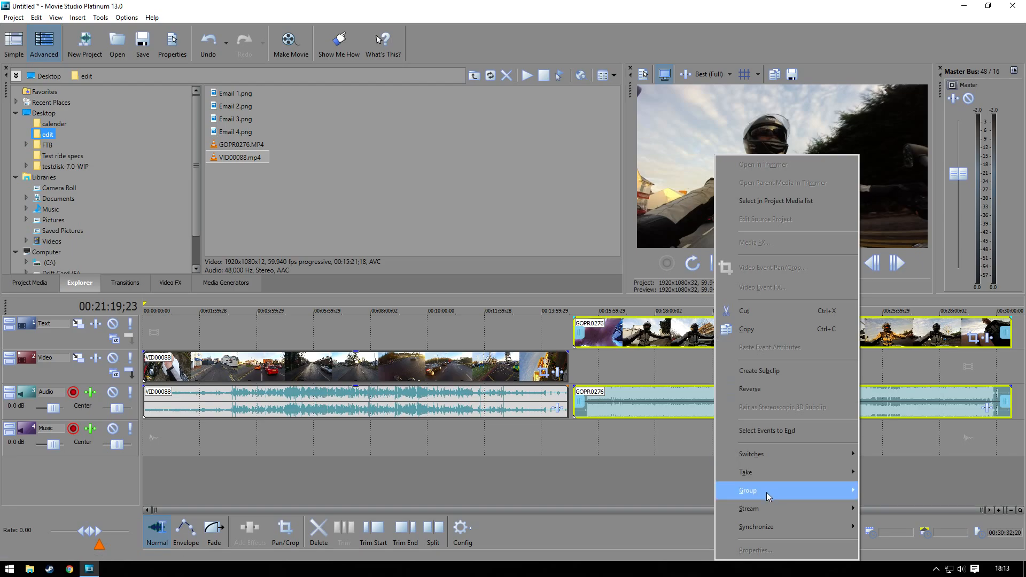
mouse_move(767, 492)
click(911, 396)
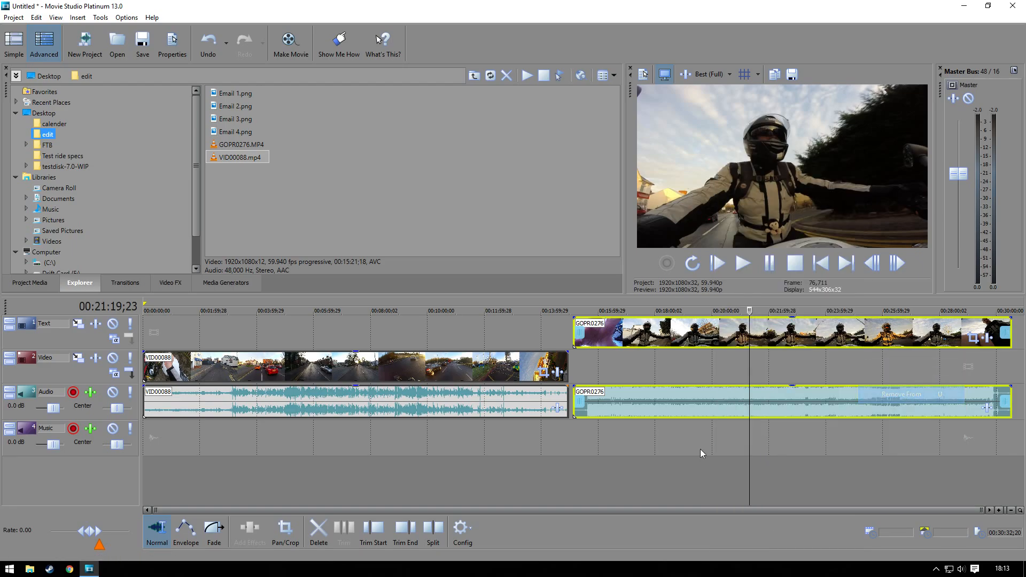
click(708, 406)
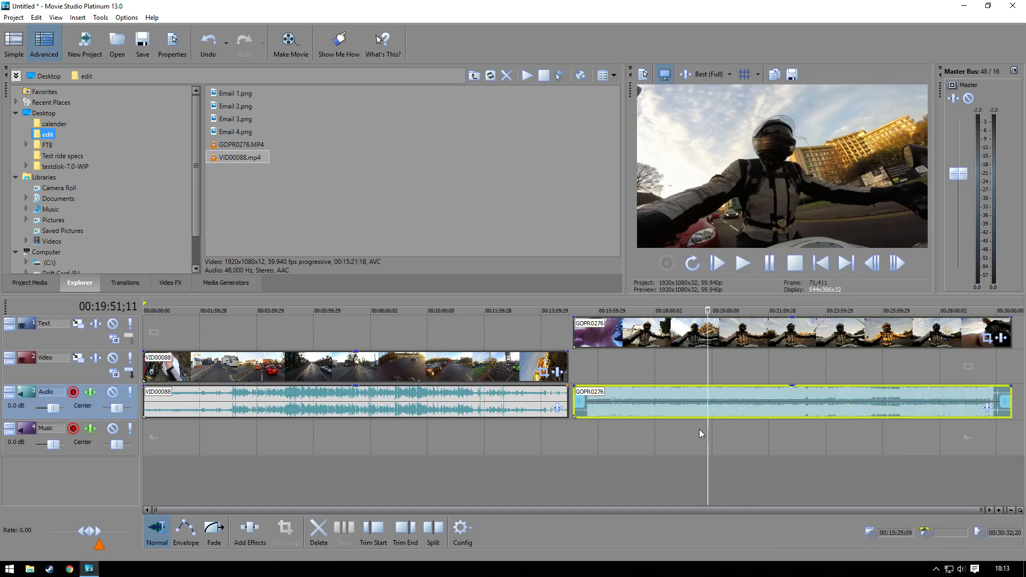
key(Delete)
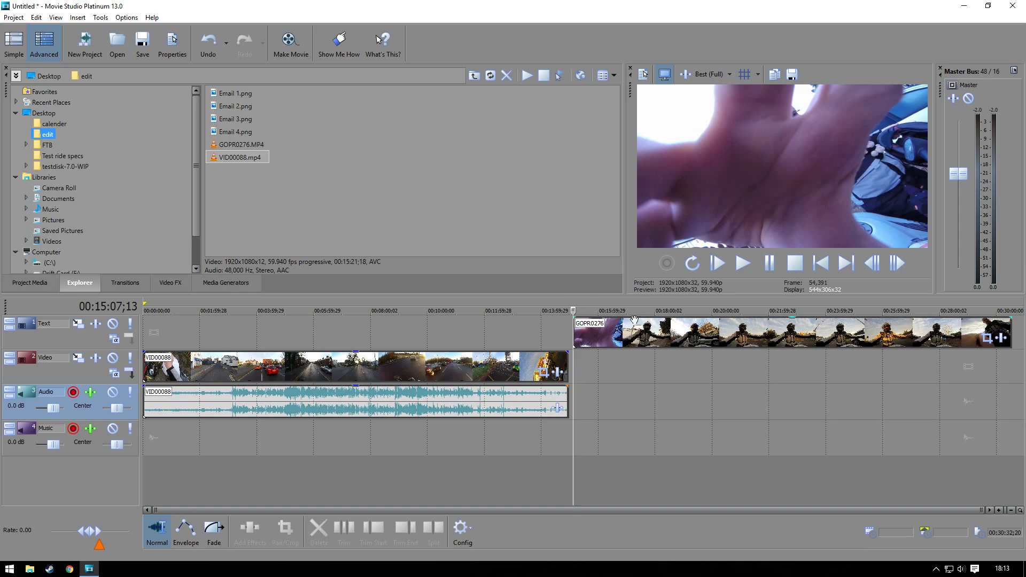
Step: Find the hand-snap frame in the GOPR0276 clip at 00:15:33;20 and trim the start of the clip to it
scroll(634, 358, up, 6)
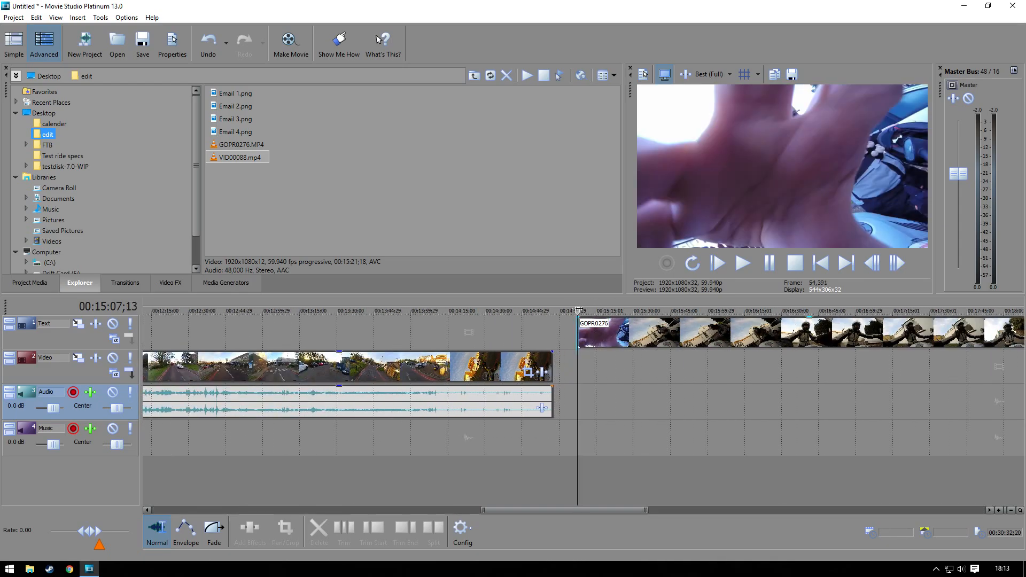
drag(578, 310, 641, 310)
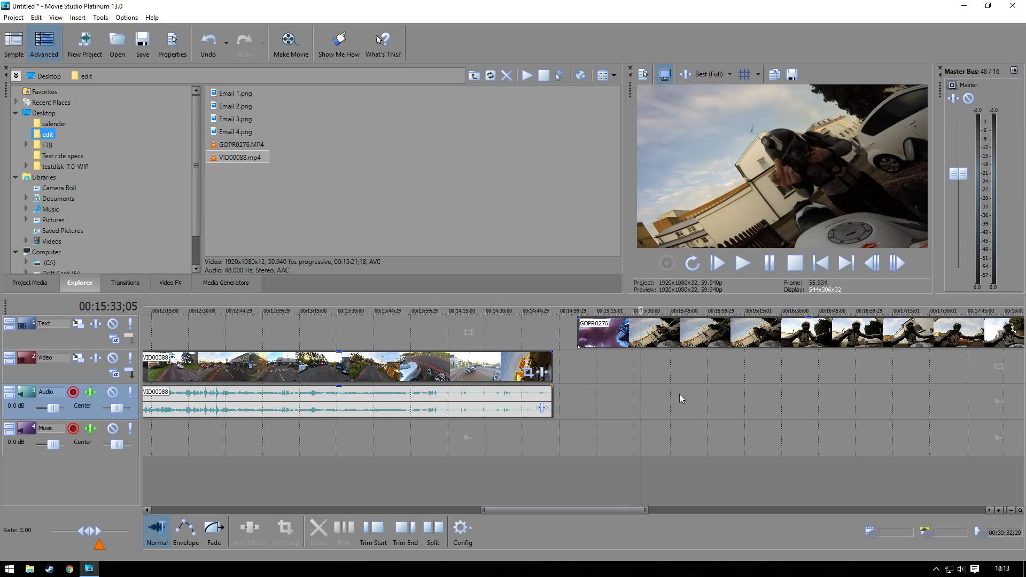
scroll(679, 394, up, 10)
key(Right)
key(Right)
key(Right)
key(Right)
key(Right)
key(Right)
key(Right)
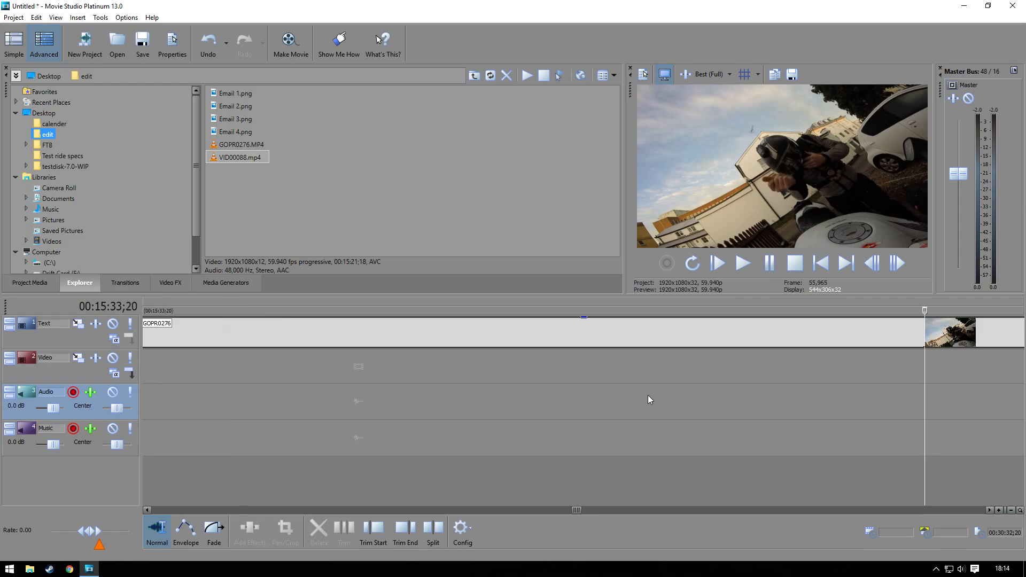
click(930, 336)
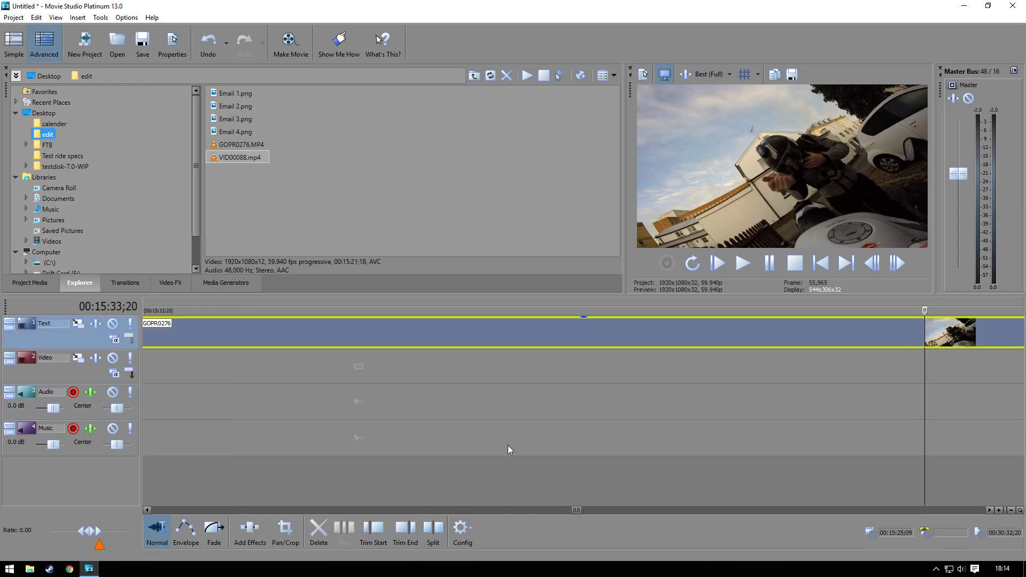
click(385, 534)
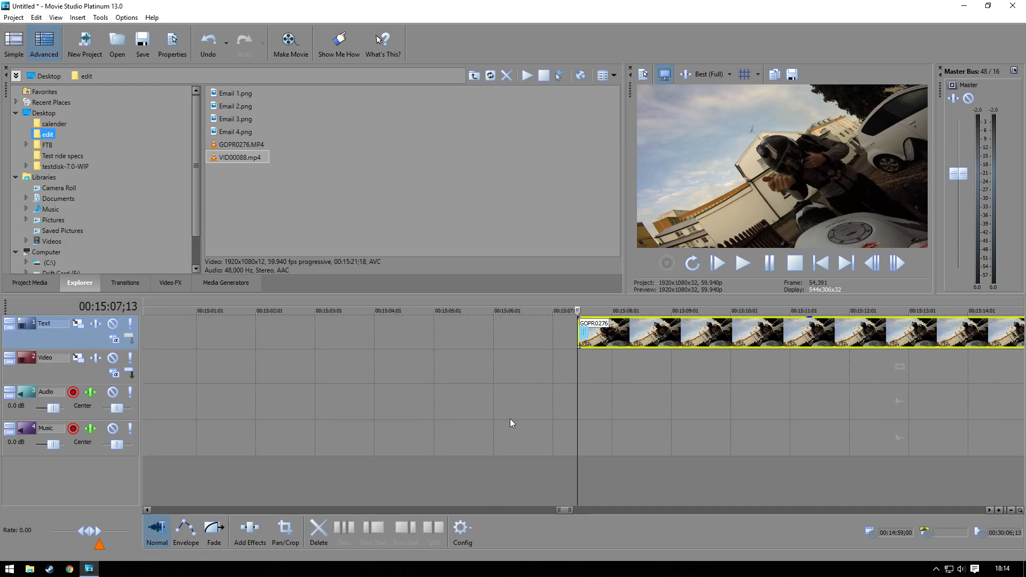
Step: Move the trimmed GOPR0276 clip to the start of the timeline, aligned above the VID00088 clip
drag(656, 329, 232, 321)
key(ctrl+Home)
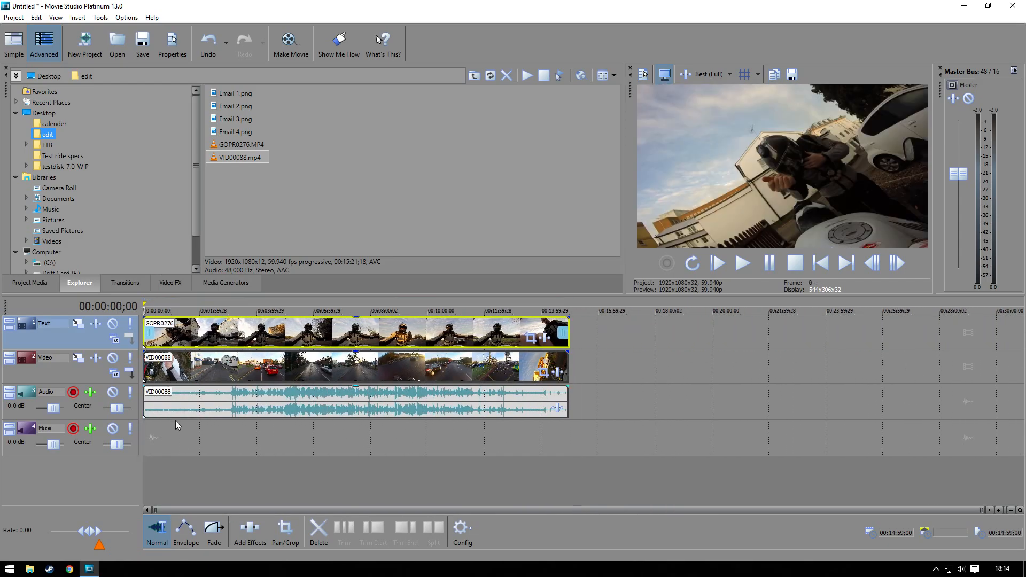
Step: Select all events on the timeline and create a new group from them
key(ctrl+a)
right_click(422, 406)
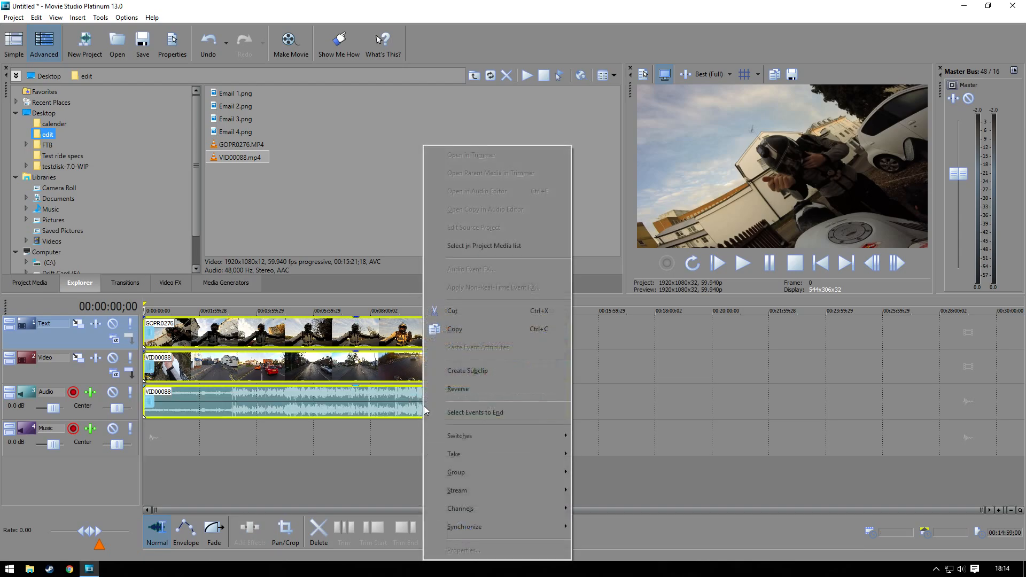
mouse_move(518, 470)
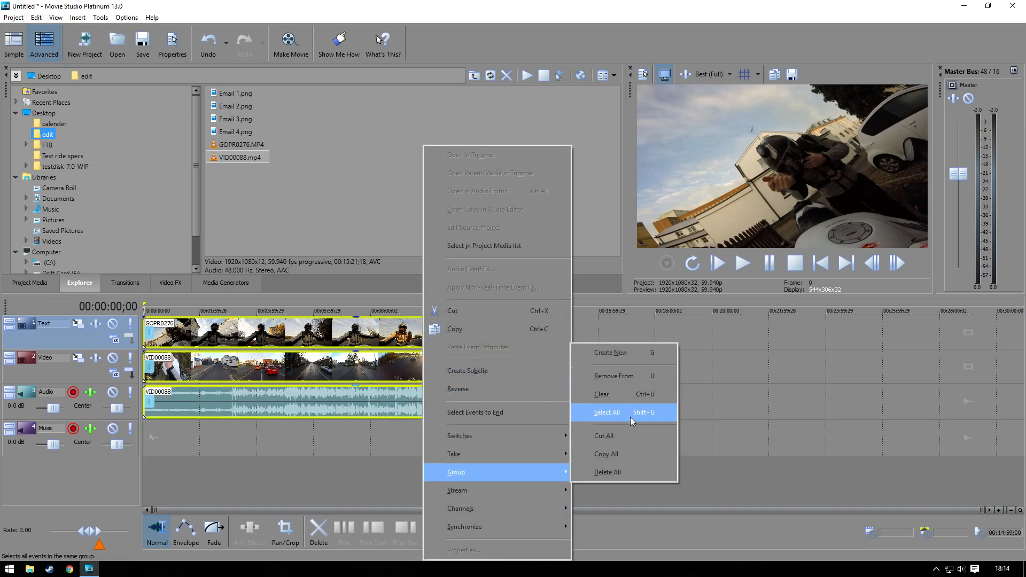
click(639, 358)
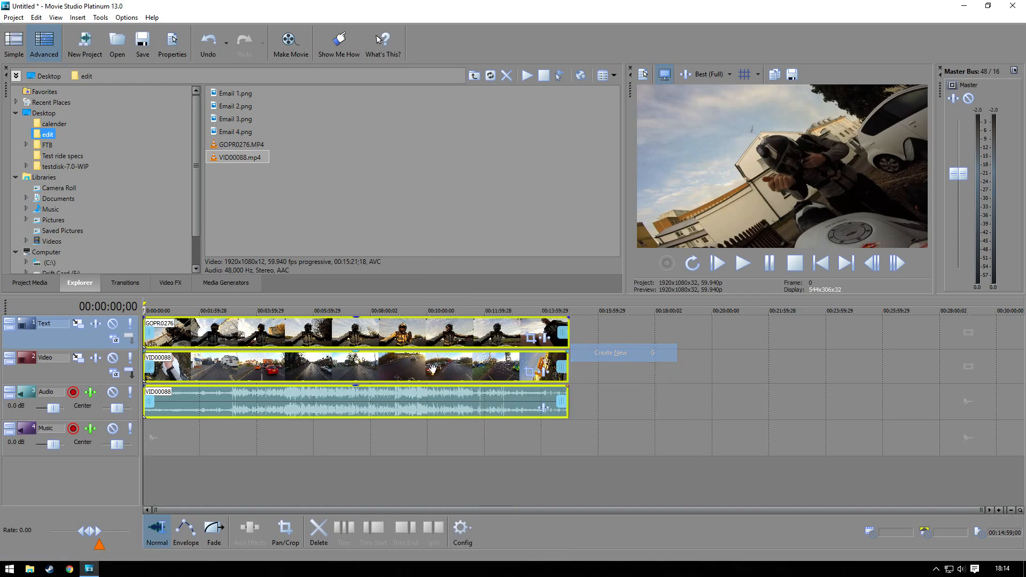
Step: Find the riding frame at 00:03:41;01 and trim the start of the grouped clips to it
drag(396, 330, 248, 295)
scroll(378, 461, up, 6)
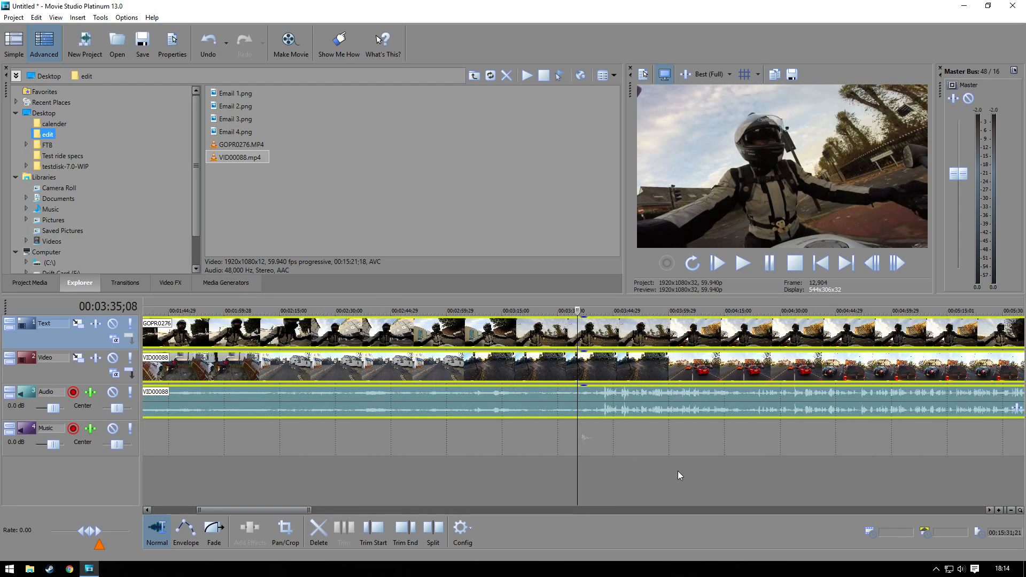
drag(578, 309, 627, 311)
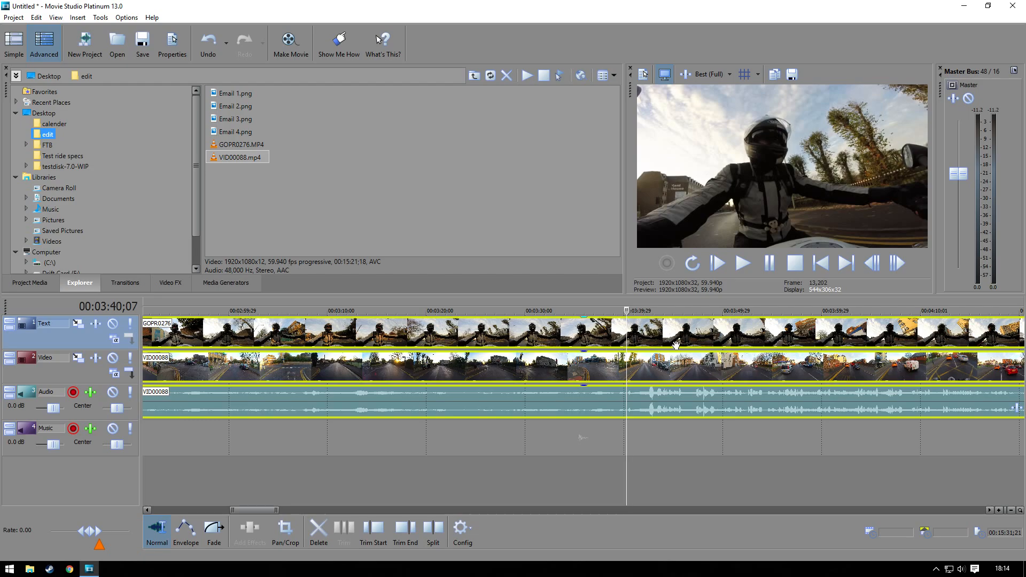
key(space)
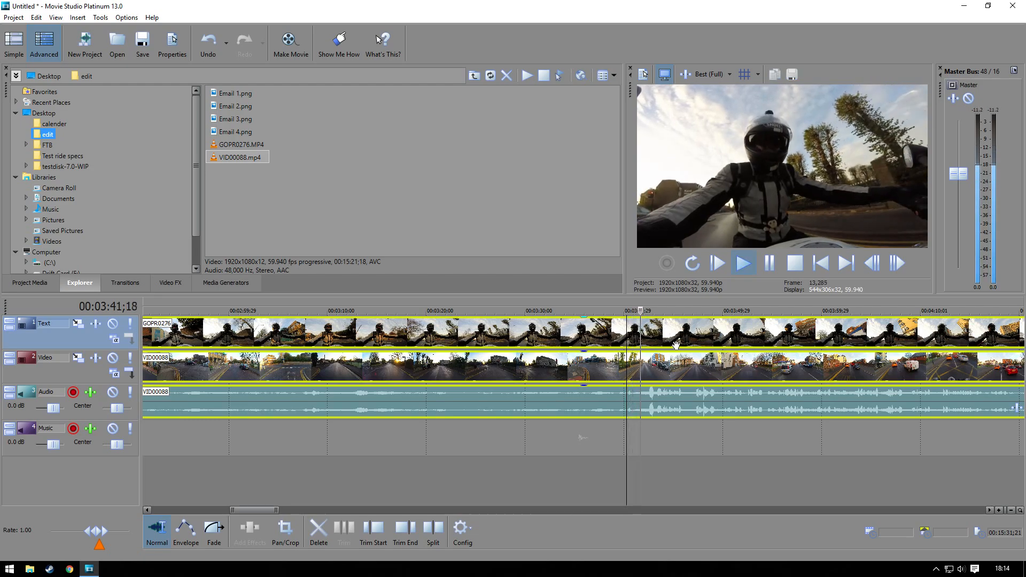
key(Return)
drag(656, 311, 635, 310)
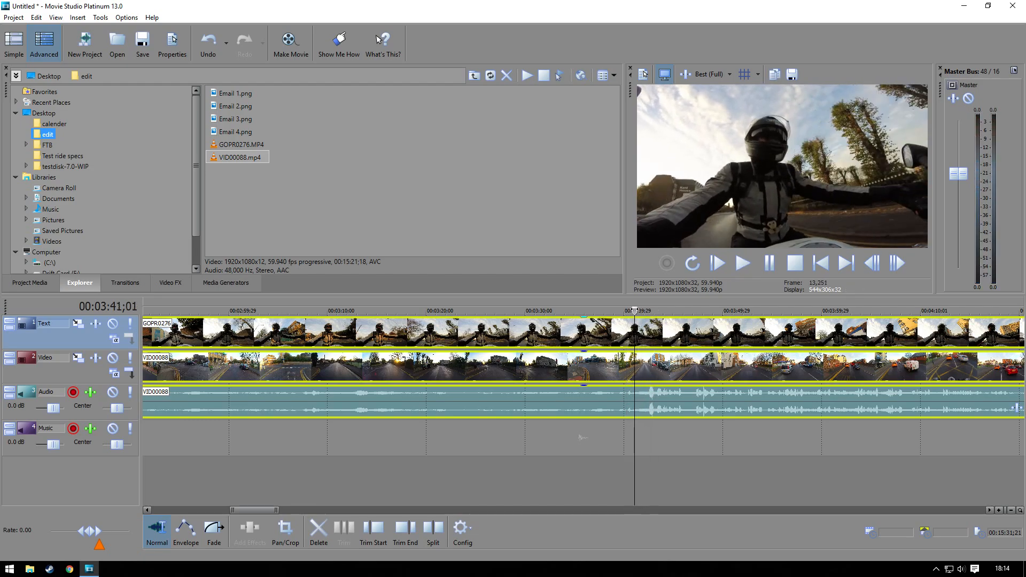
click(375, 529)
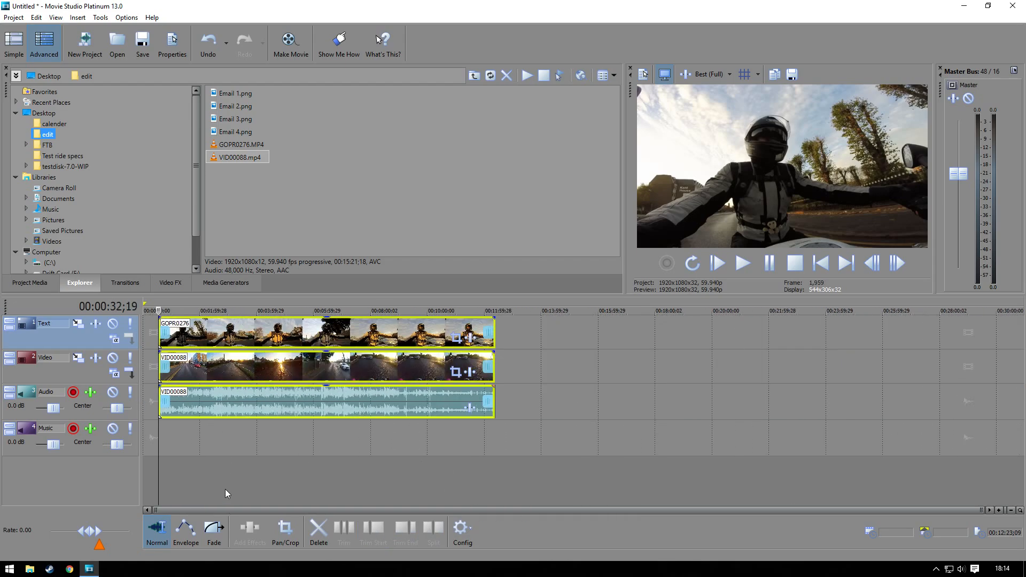
Step: Add Intro Mk I.mp4 from the Intro folder under Bike Videos at the timeline start and butt the grouped clips against its end
drag(211, 335, 259, 339)
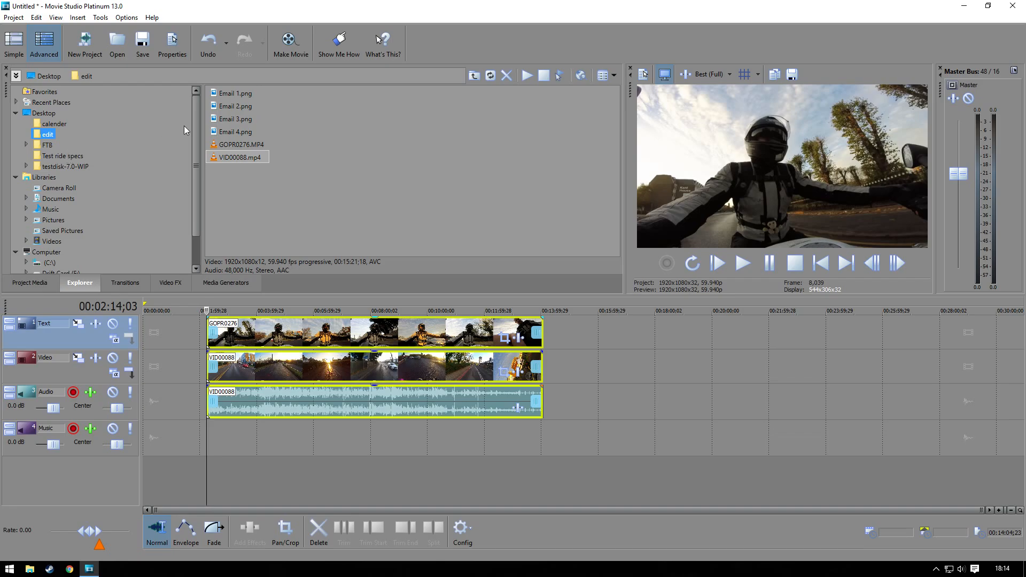
drag(197, 164, 203, 208)
click(26, 259)
scroll(67, 181, down, 3)
click(36, 166)
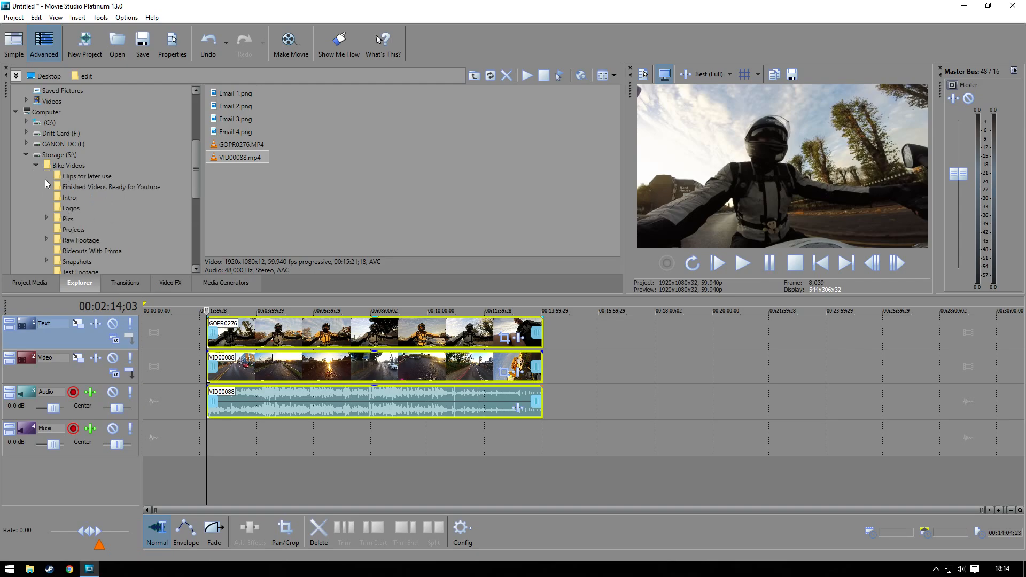
drag(198, 170, 196, 190)
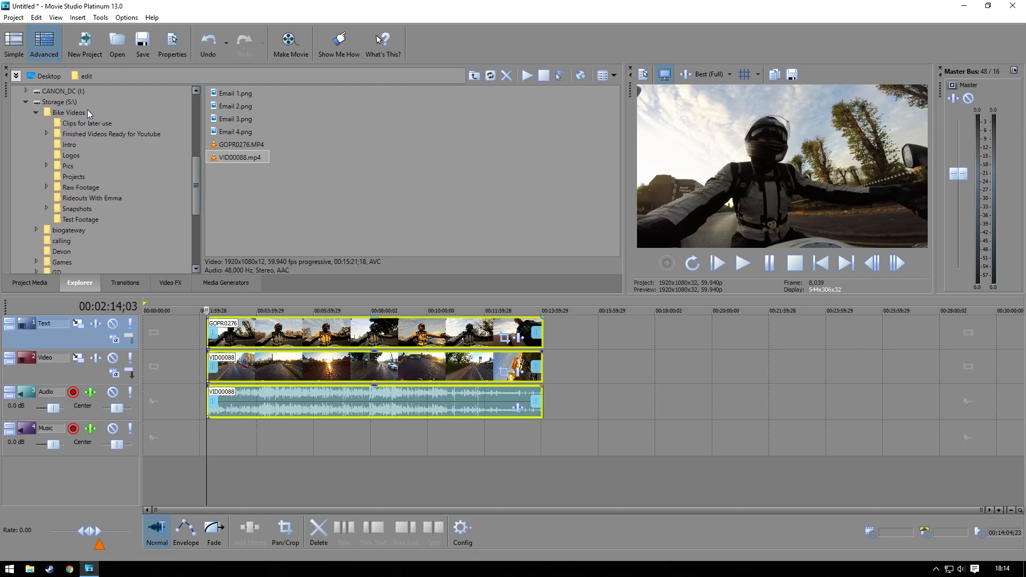
click(58, 146)
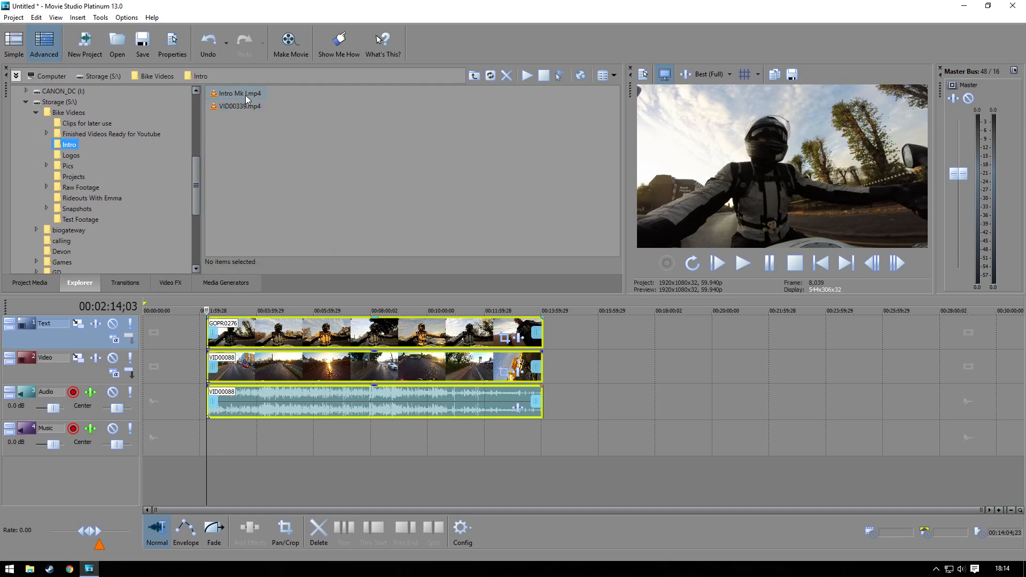
mouse_move(240, 106)
mouse_down()
mouse_move(212, 374)
mouse_move(168, 381)
mouse_move(135, 403)
mouse_up()
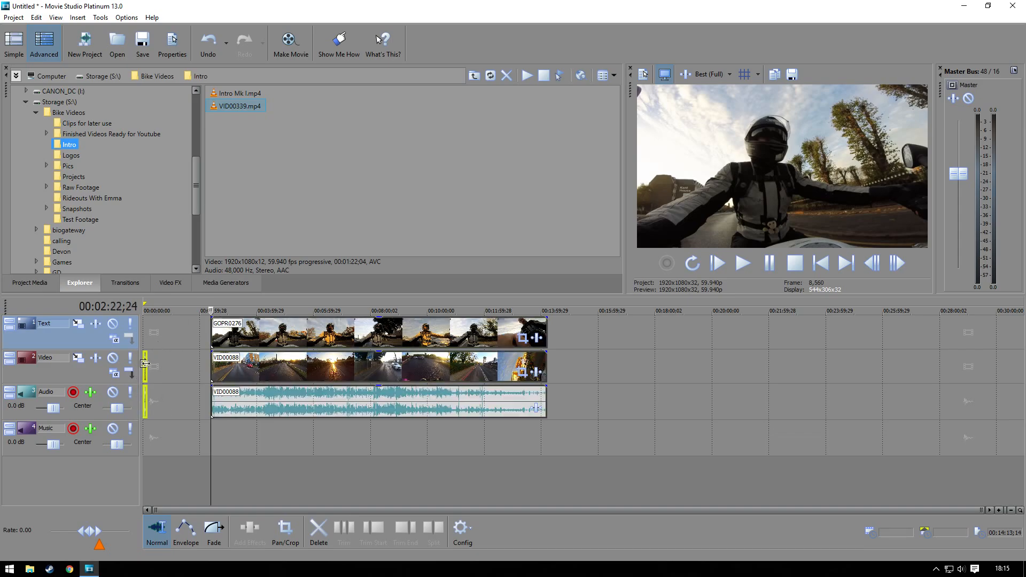
drag(145, 364, 145, 365)
scroll(156, 327, up, 4)
drag(464, 368, 217, 368)
Step: Trim the start of the Intro Mk I clip at 00:00:01;29 to remove its black opening
scroll(238, 301, up, 5)
mouse_move(229, 310)
mouse_down()
mouse_move(149, 310)
mouse_move(235, 310)
mouse_move(222, 310)
mouse_up()
scroll(244, 432, up, 4)
click(254, 309)
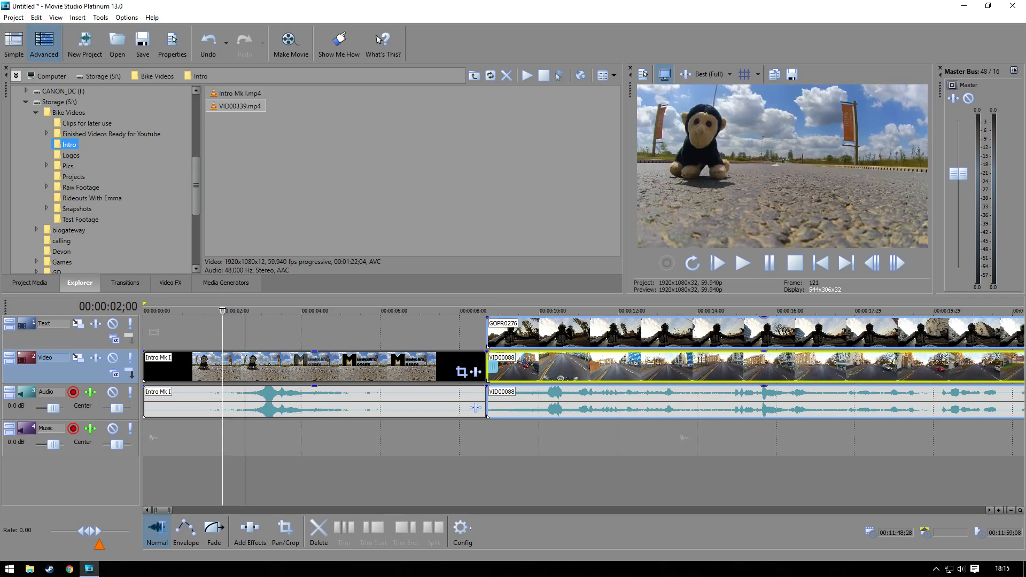
click(222, 368)
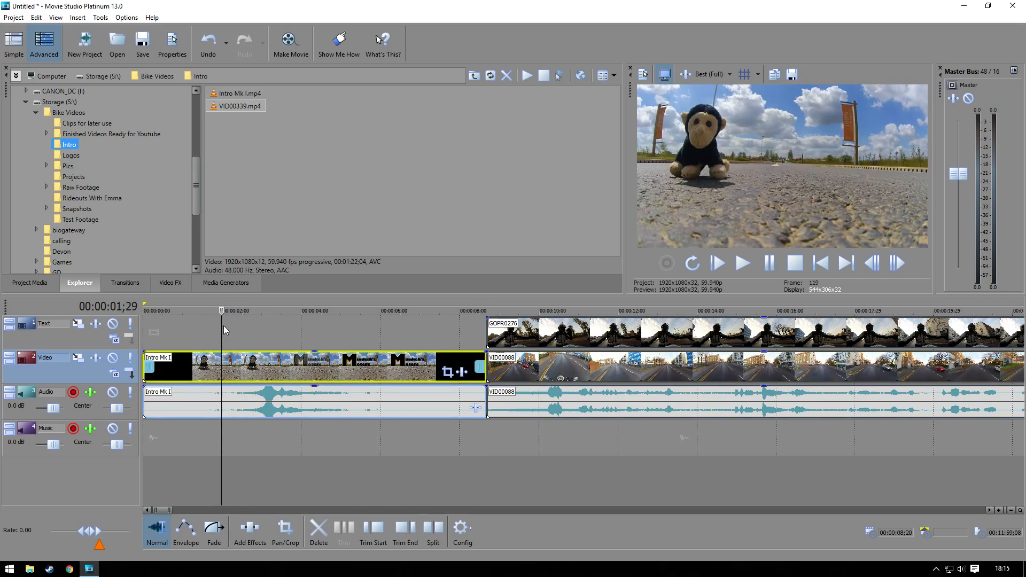
click(376, 540)
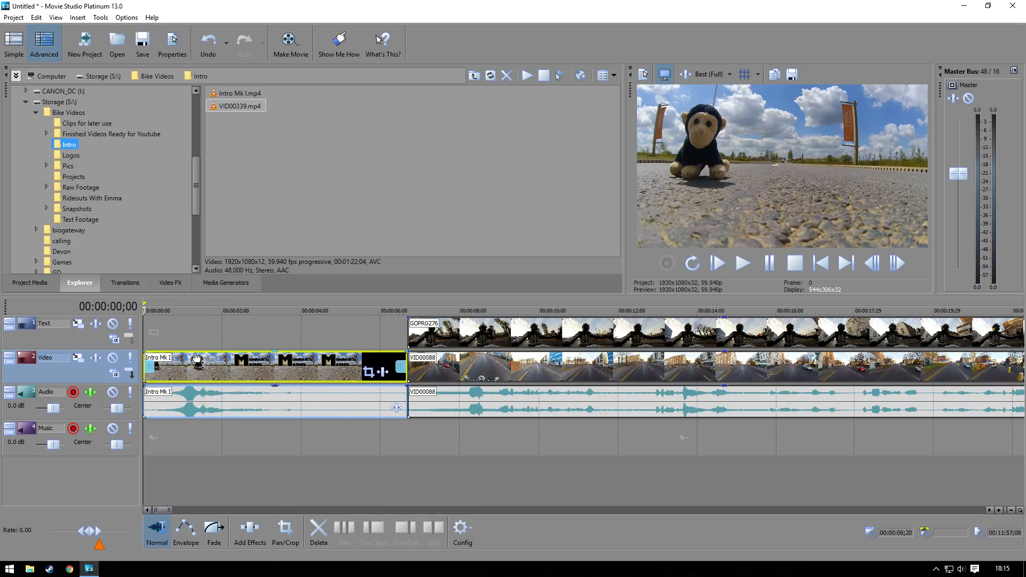
Step: Add a short fade-in to the start of the intro's video and audio and play it back
click(256, 367)
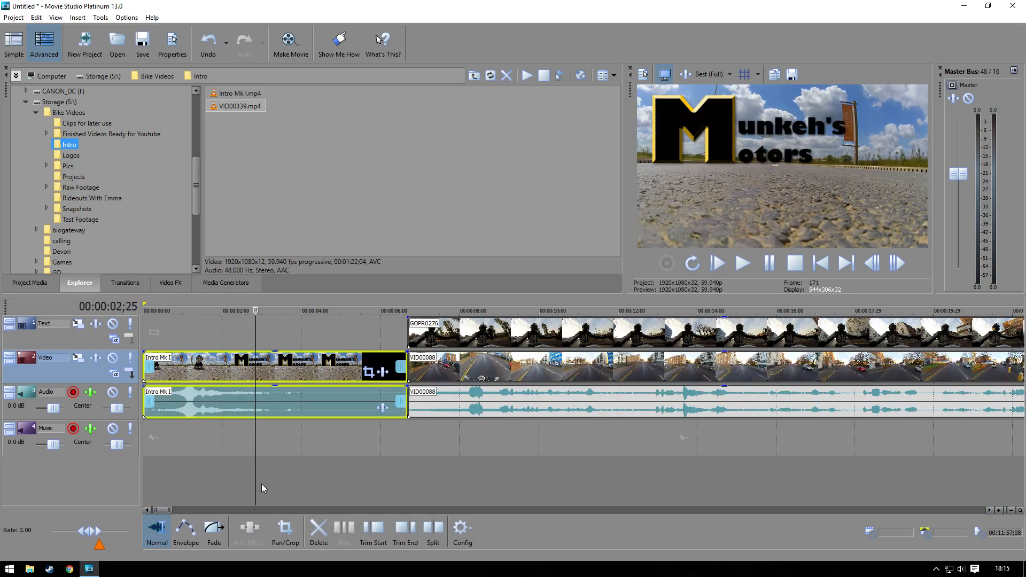
click(213, 528)
mouse_move(165, 357)
mouse_down()
mouse_move(189, 359)
mouse_move(171, 358)
mouse_up()
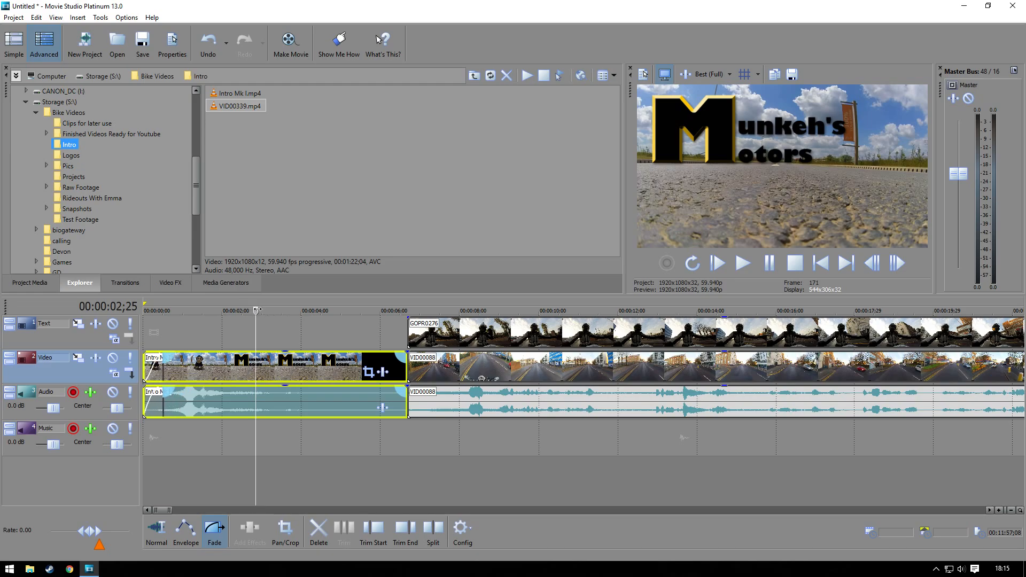
click(148, 315)
key(space)
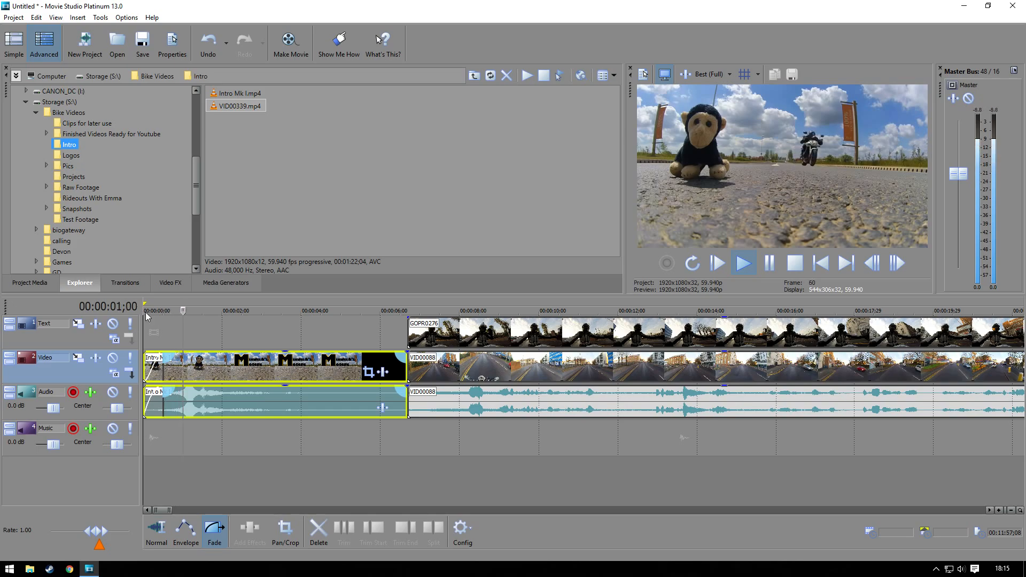
key(Return)
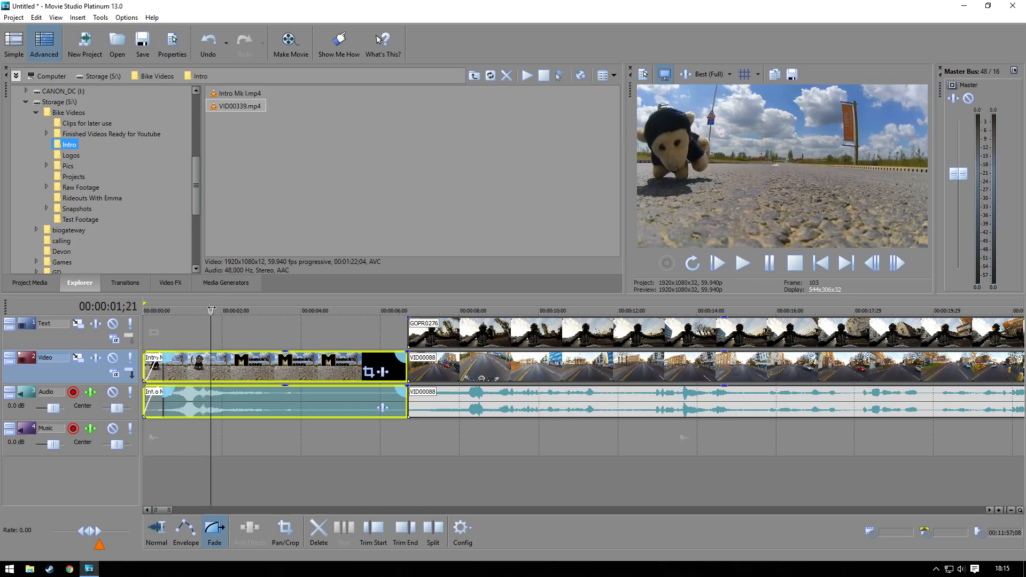
Step: Overlap the grouped clips with the end of the intro by one second to crossfade them, and play back the transition
drag(519, 369, 491, 369)
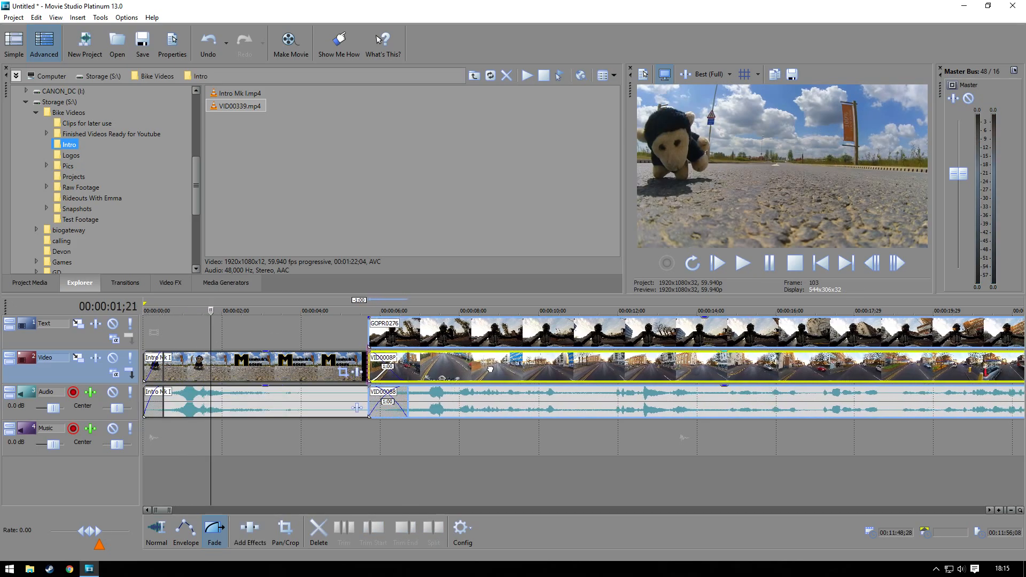
click(369, 310)
click(359, 310)
key(space)
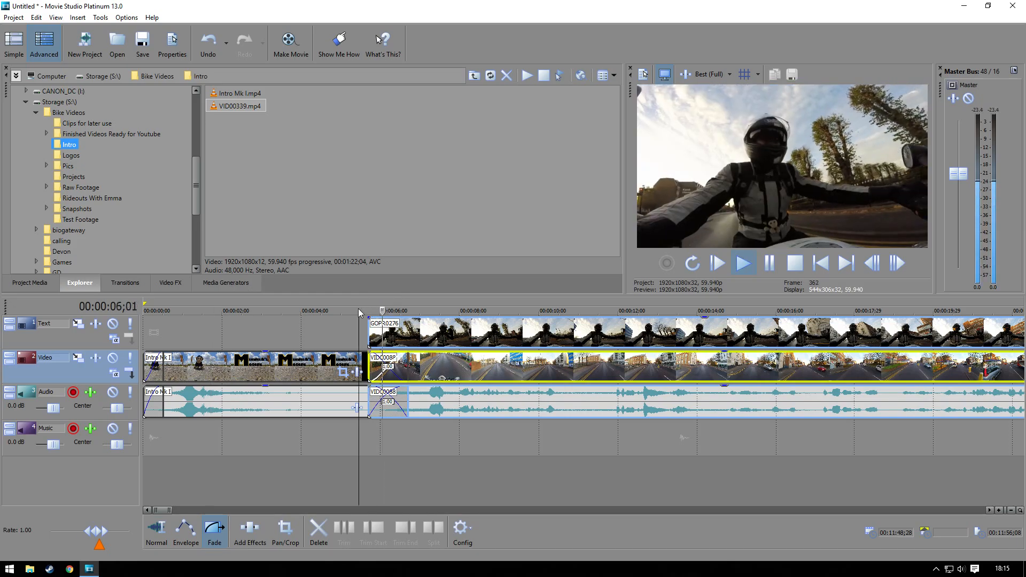
key(Return)
key(Left)
key(Left)
key(Left)
key(Left)
key(Left)
key(Left)
key(Left)
key(Left)
key(Left)
key(Left)
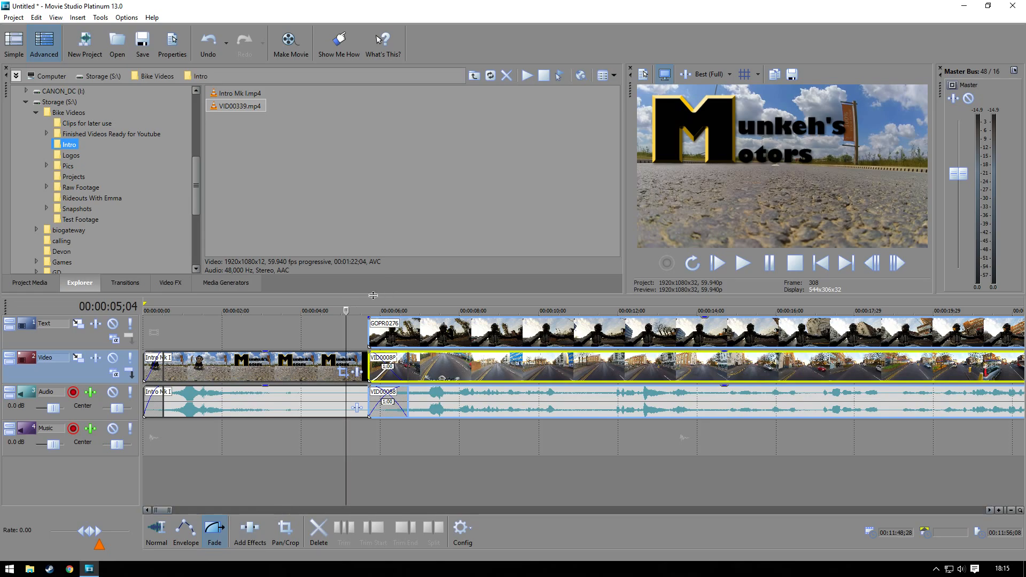
Step: Fade in the start of the GOPR0276 clip to match the crossfade below it, and return the playhead to the timeline start
click(385, 332)
drag(373, 322, 140, 333)
drag(420, 311, 141, 298)
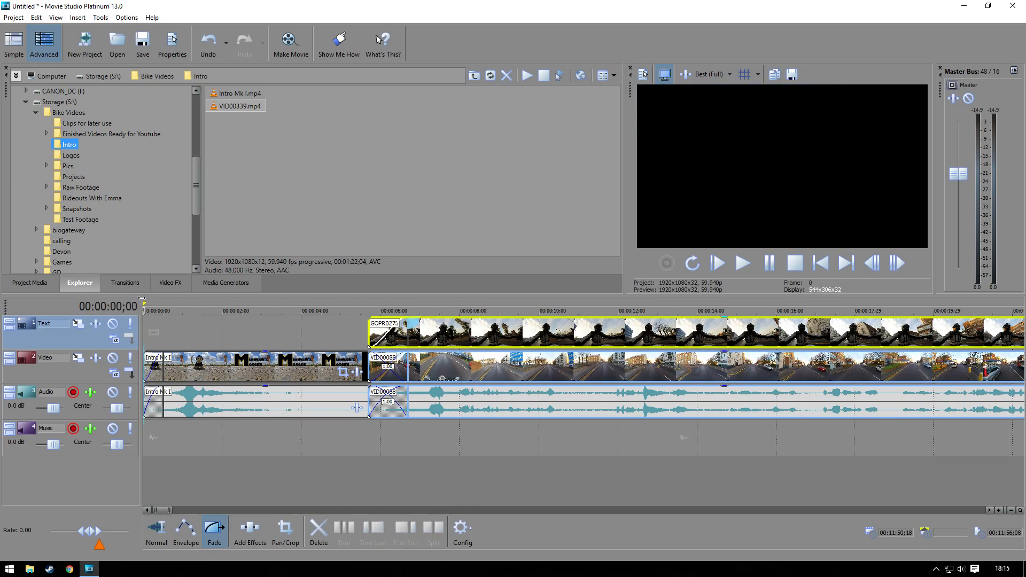
Step: Set the Text track's motion to X -720, Y -405 and width 480, and preview the picture-in-picture
click(78, 324)
click(284, 149)
text(-)
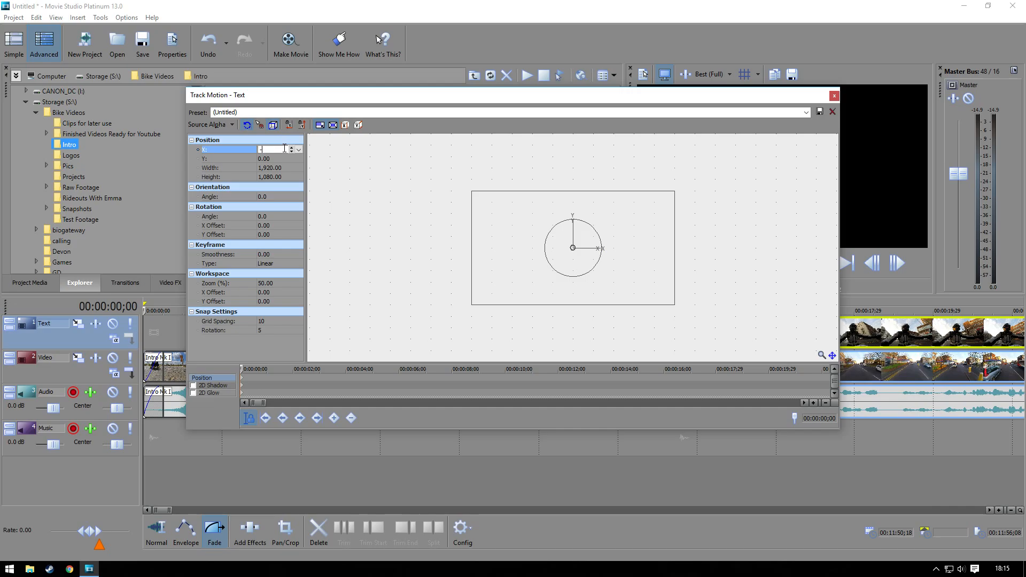
text(720)
key(Tab)
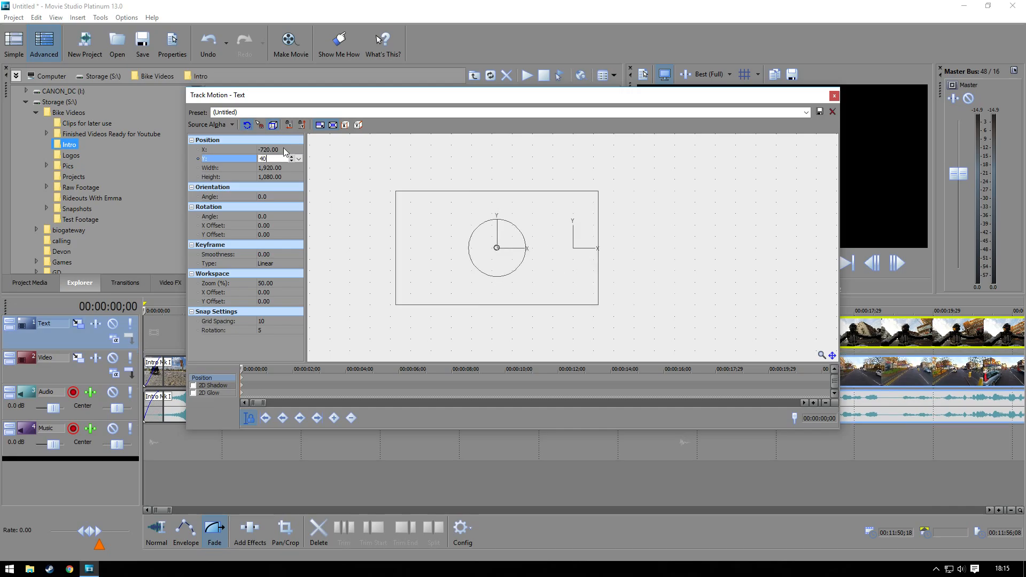
text(-405)
key(Tab)
text(4)
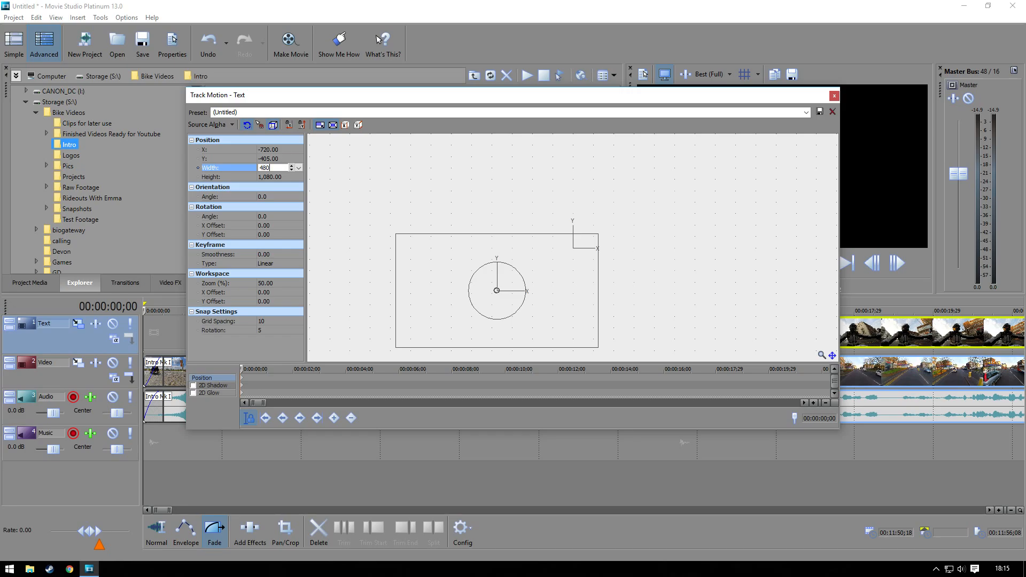
text(80)
key(Tab)
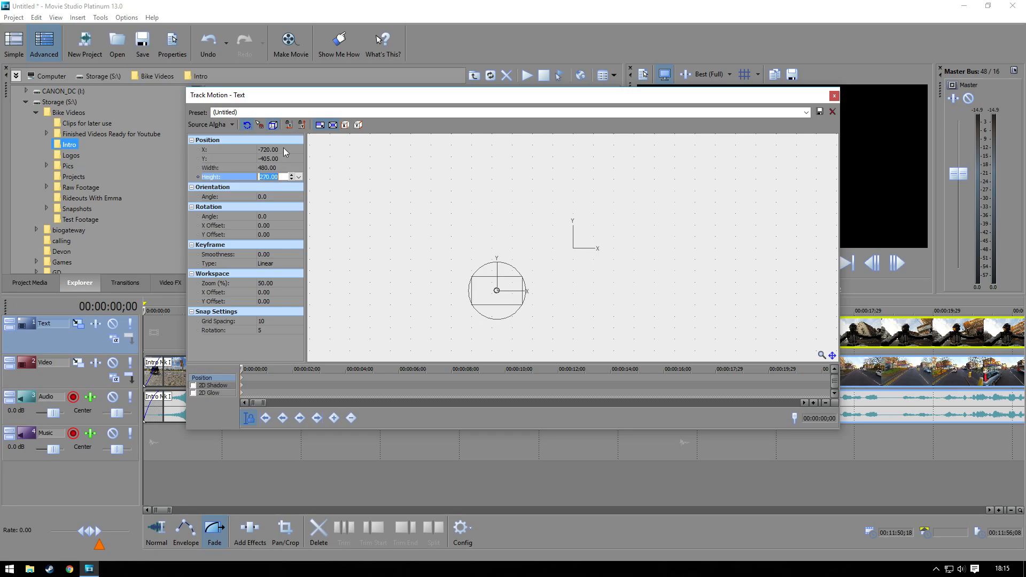
click(835, 96)
click(400, 314)
key(space)
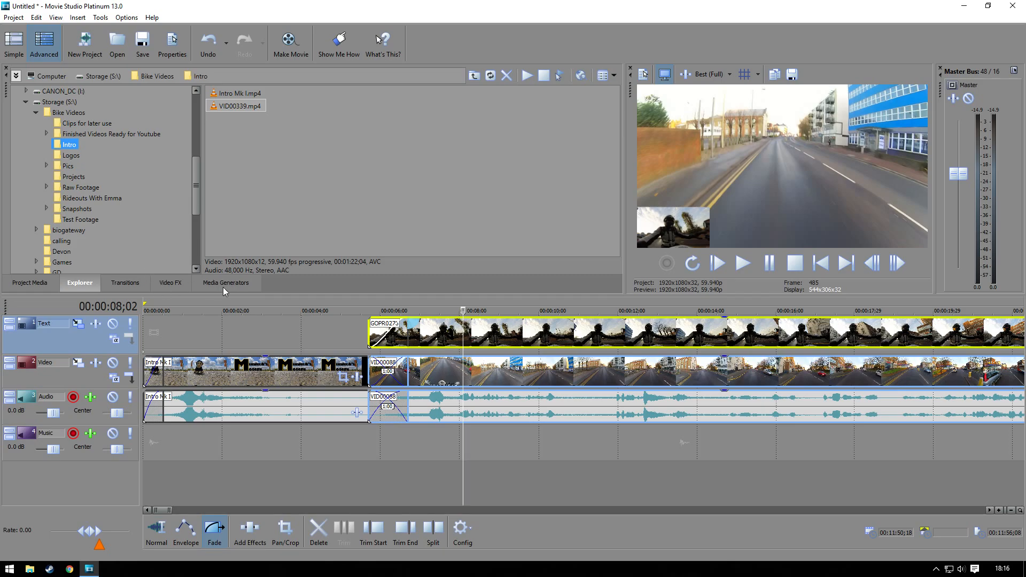
Step: Apply the Border effect with the Solid Black Border preset to the GOPR0276 clip, keeping its default settings
click(179, 284)
click(65, 140)
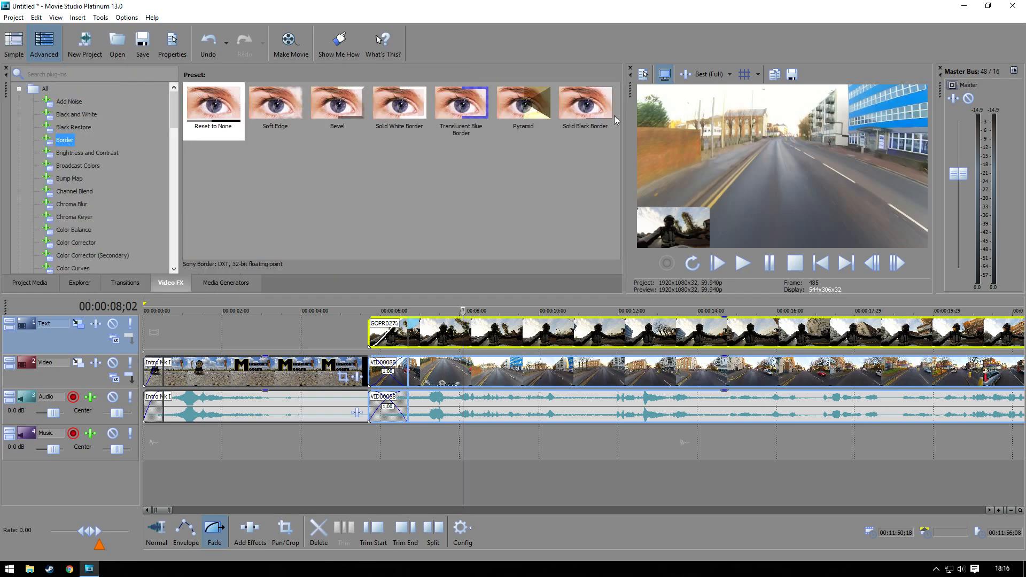
drag(584, 114, 621, 336)
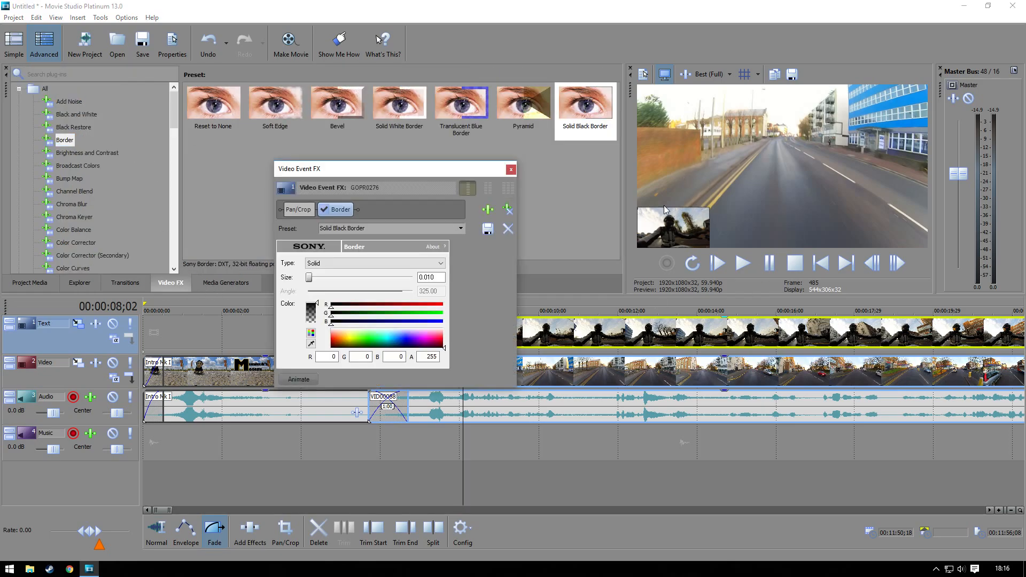
click(510, 171)
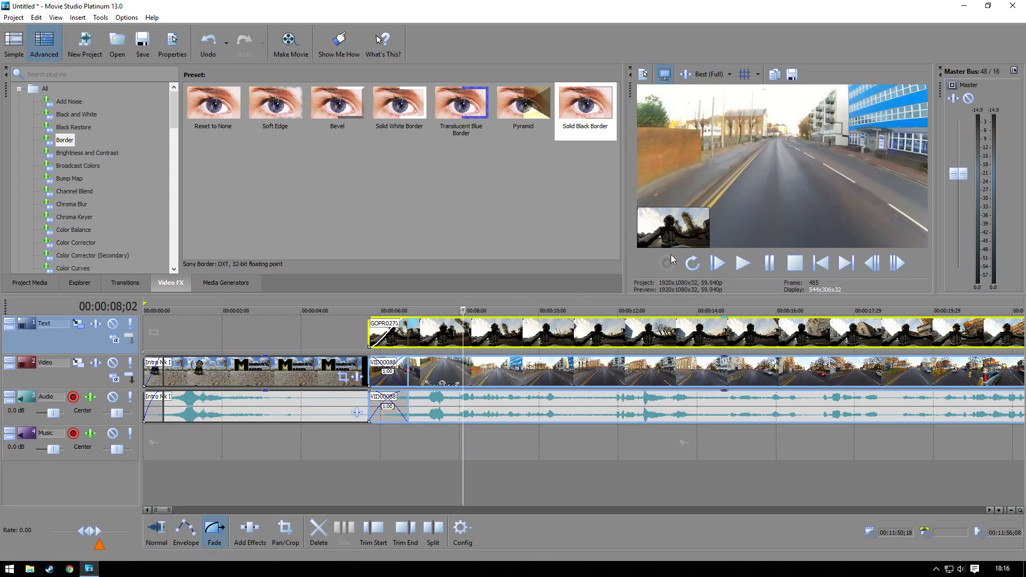
Step: Place the playhead at 00:00:02;15 over the intro logo and insert a new video track above the Text track
drag(463, 311, 242, 311)
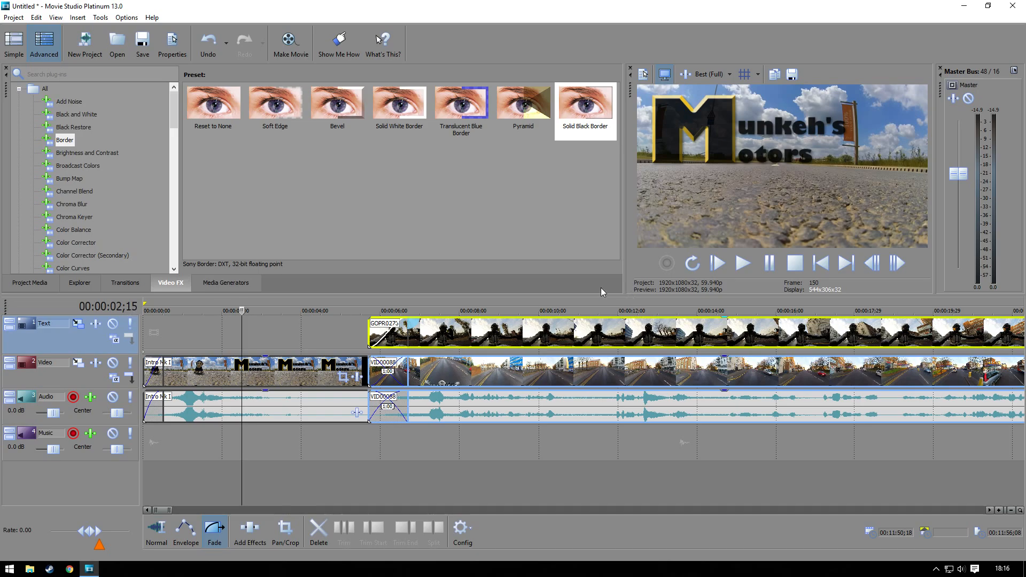
right_click(101, 349)
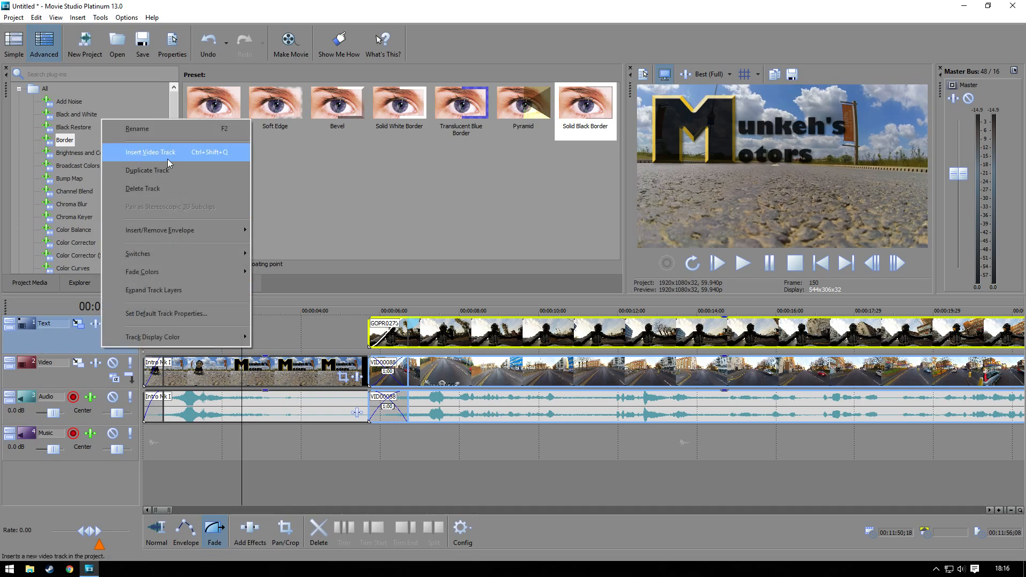
click(168, 158)
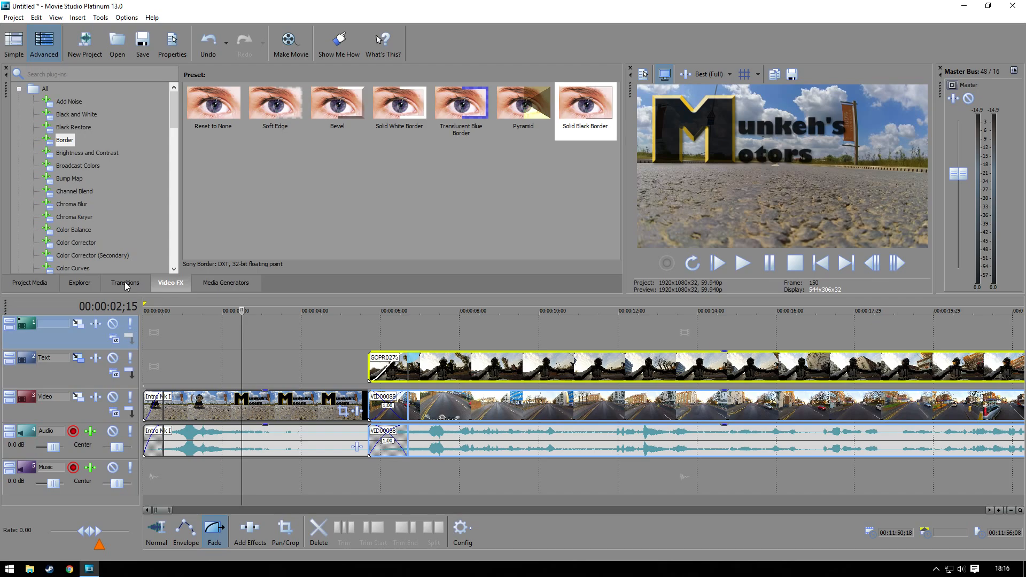
Step: Add the MMMMV preset from Titles & Text to the new track, starting at 00:00:02;15
click(223, 284)
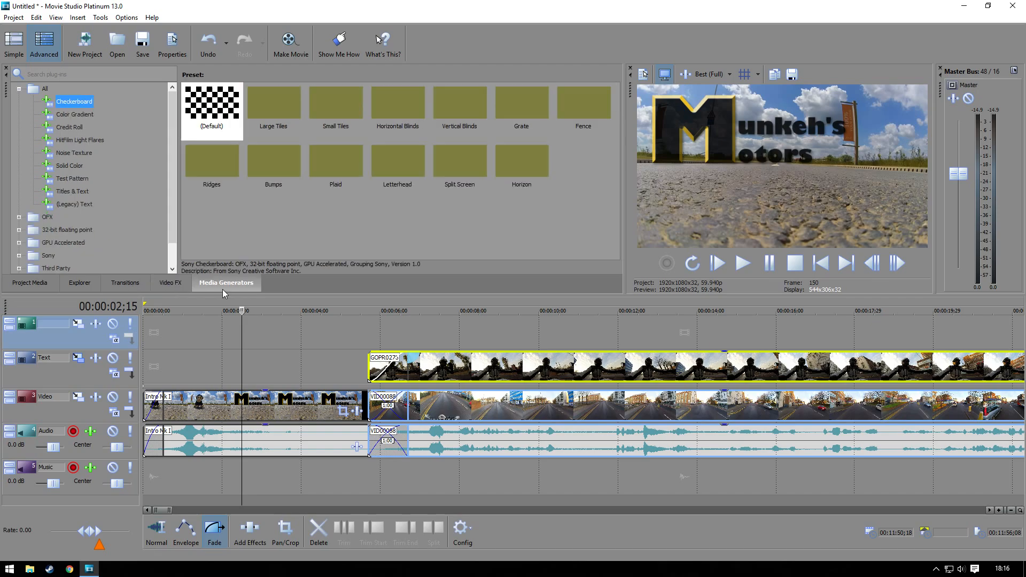
click(82, 191)
drag(615, 156, 613, 243)
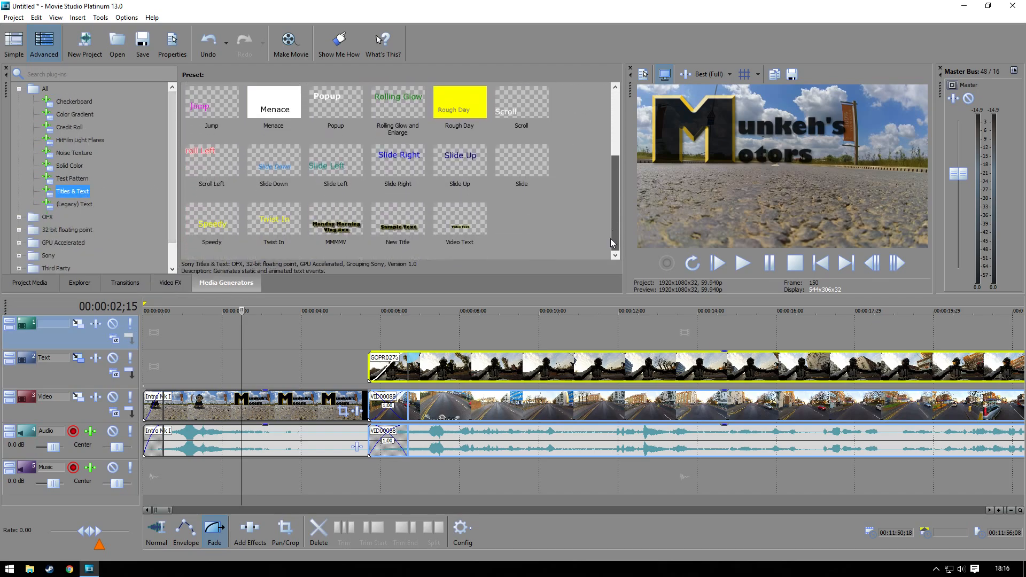
drag(337, 222, 249, 336)
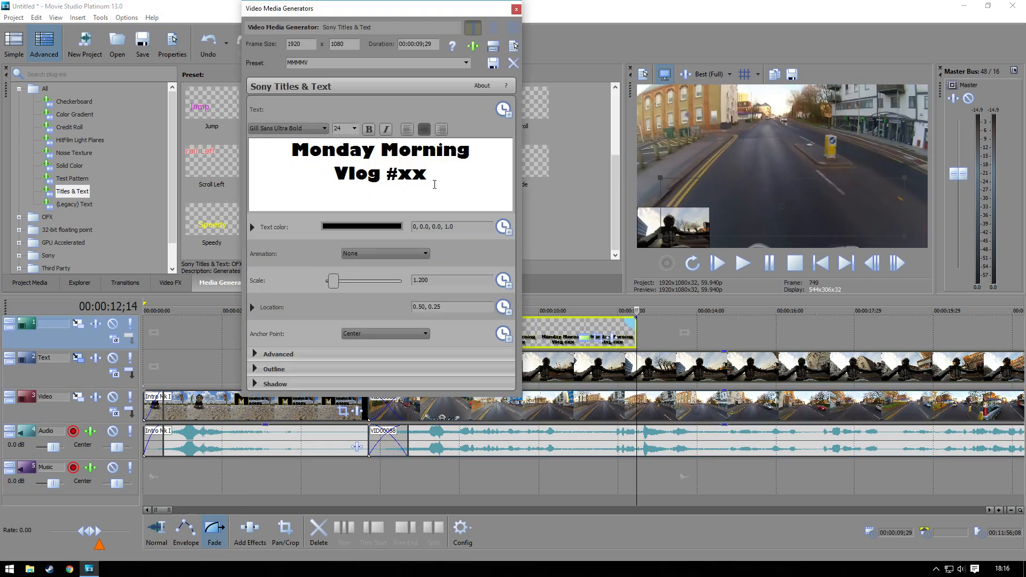
Step: Change the title text to "Monday Morning Vlog #39" and close the title's generator settings
key(BackSpace)
key(BackSpace)
text(39)
click(517, 10)
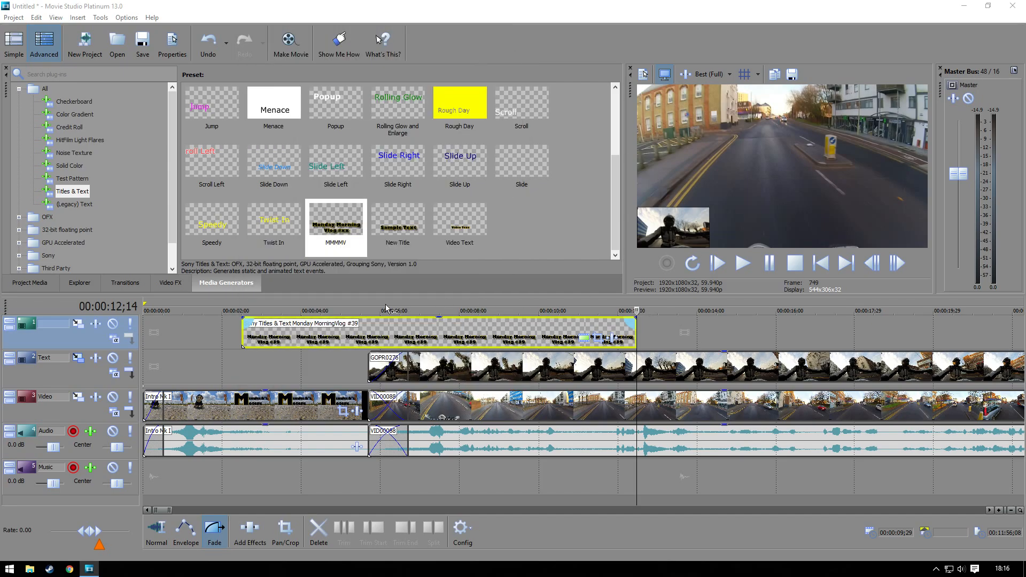
Step: Give the title a one-second fade-in and fade-out, and shorten it to 00:00:04;05 so it ends with the crossfade
drag(637, 310, 284, 323)
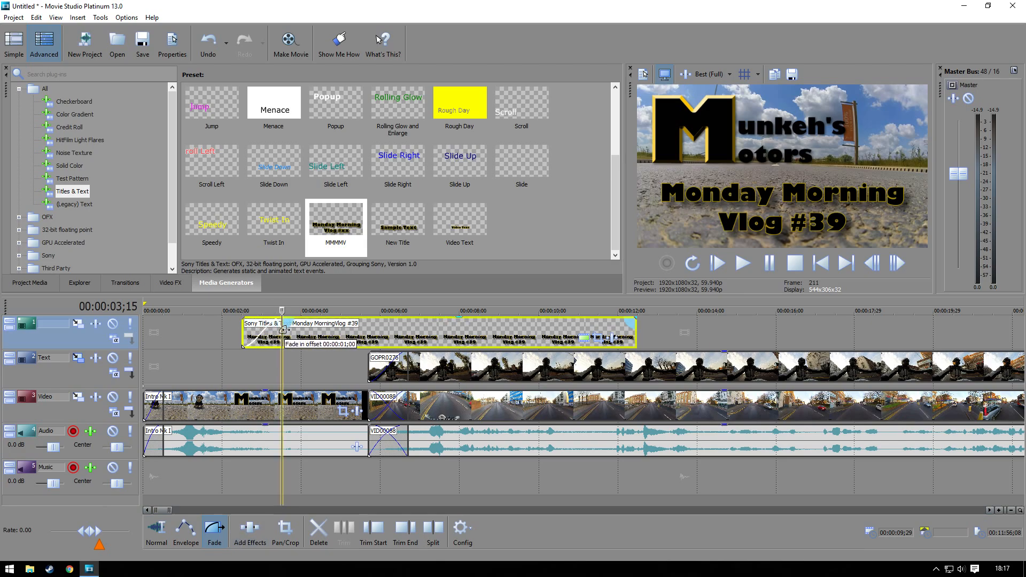
drag(635, 327, 588, 324)
click(156, 536)
drag(635, 332, 407, 332)
Step: Play back the intro, title and crossfade from the start of the project
drag(282, 310, 146, 316)
key(space)
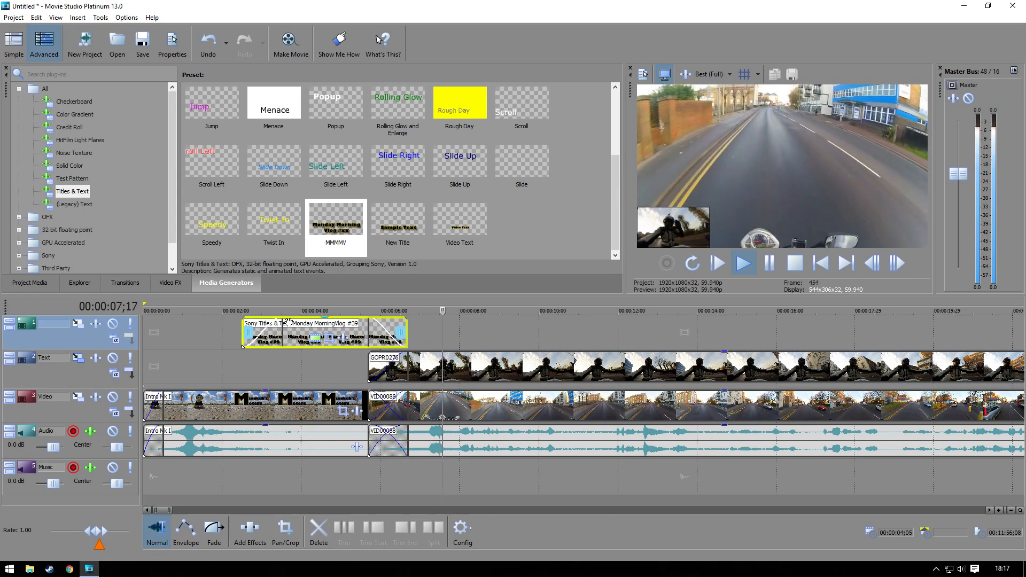
key(Return)
Step: Play the ride footage between about 00:08:33 and 00:08:45 to look for a suitable end point
scroll(685, 334, down, 6)
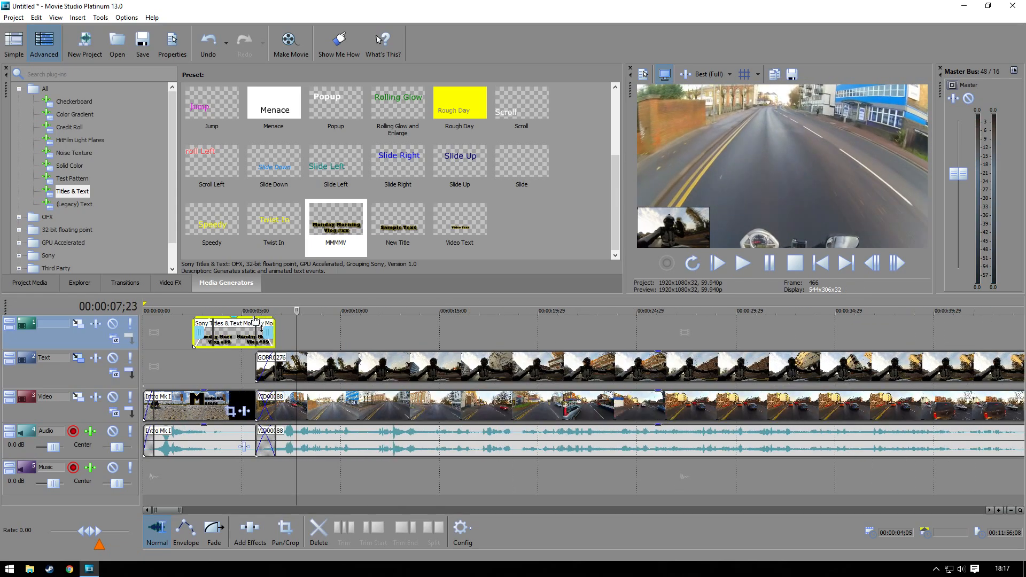
scroll(567, 328, down, 10)
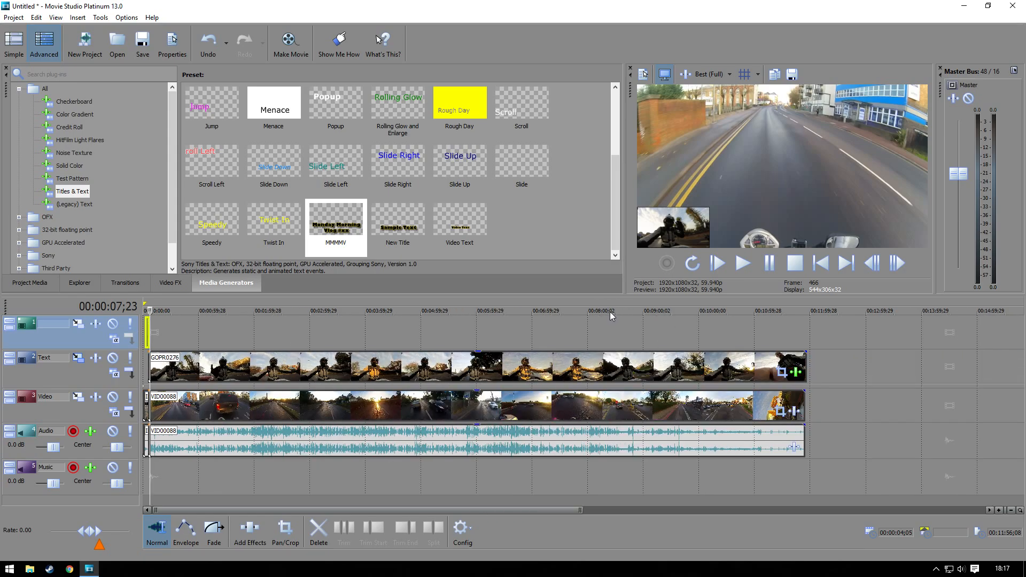
click(610, 311)
mouse_move(610, 310)
mouse_down()
mouse_move(599, 310)
mouse_move(614, 311)
mouse_up()
key(space)
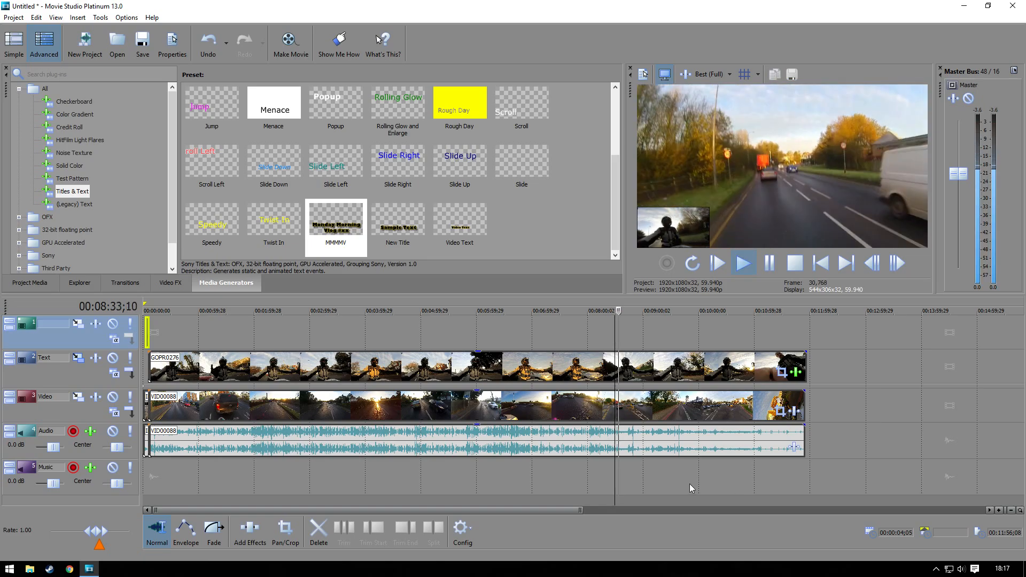
key(space)
scroll(691, 480, up, 3)
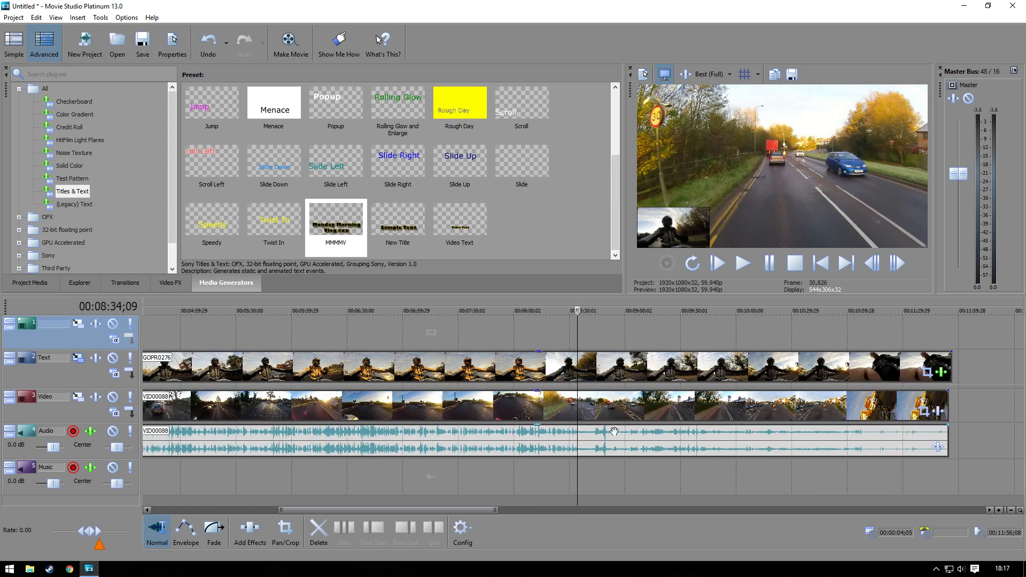
drag(578, 310, 598, 311)
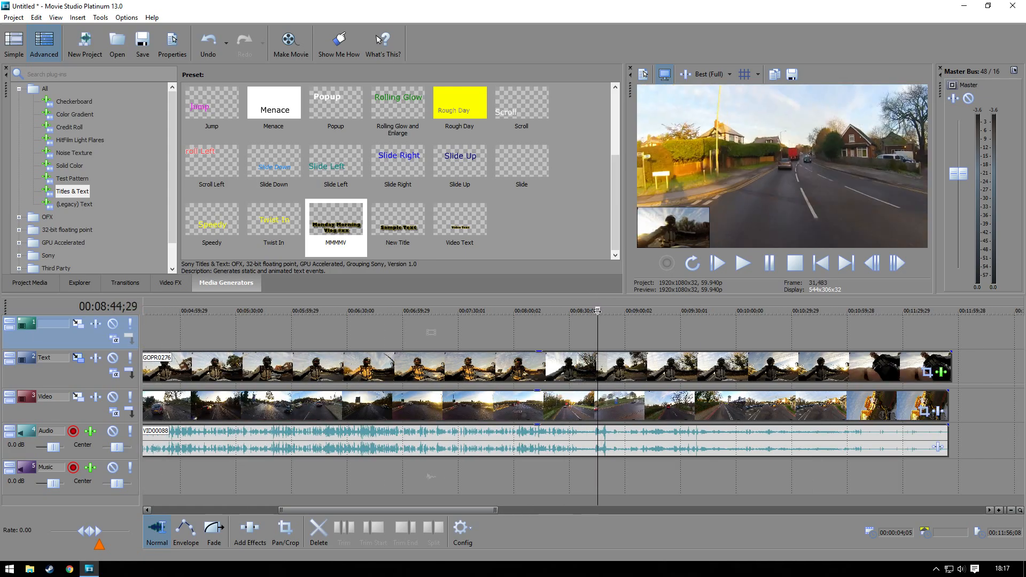
key(space)
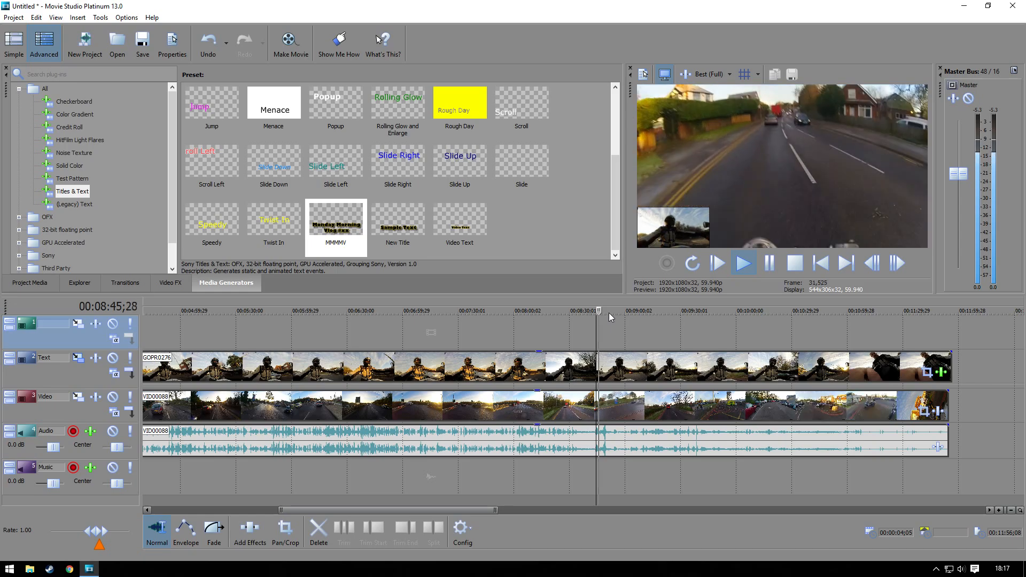
Step: Trim the end of the GOPR0276 and VID00088 clips at 00:08:37;14
click(604, 311)
drag(604, 311, 583, 311)
click(580, 373)
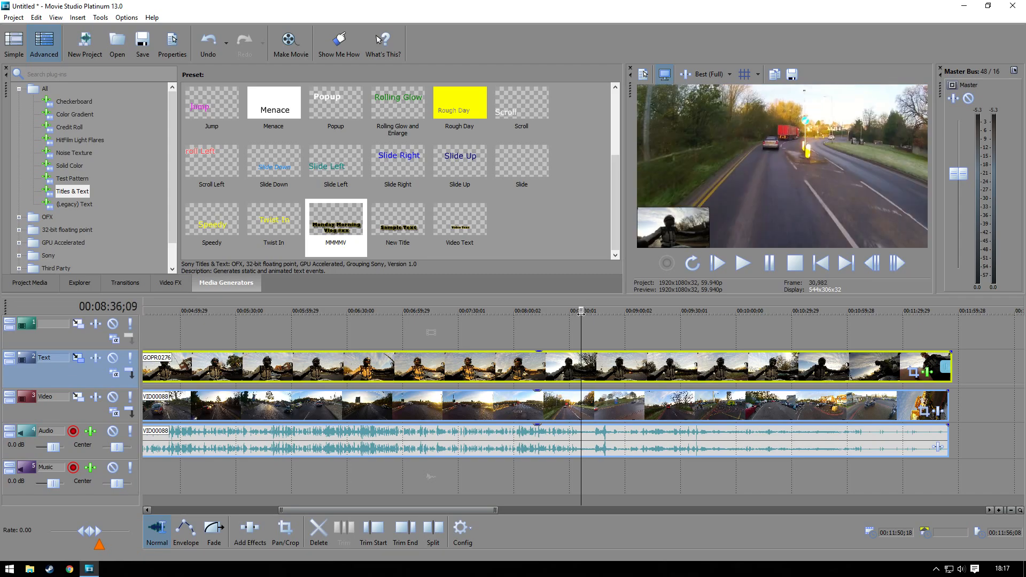
click(406, 532)
Step: Add a fade-out of about one second to the end of the GOPR0276 and VID00088 clips
click(215, 529)
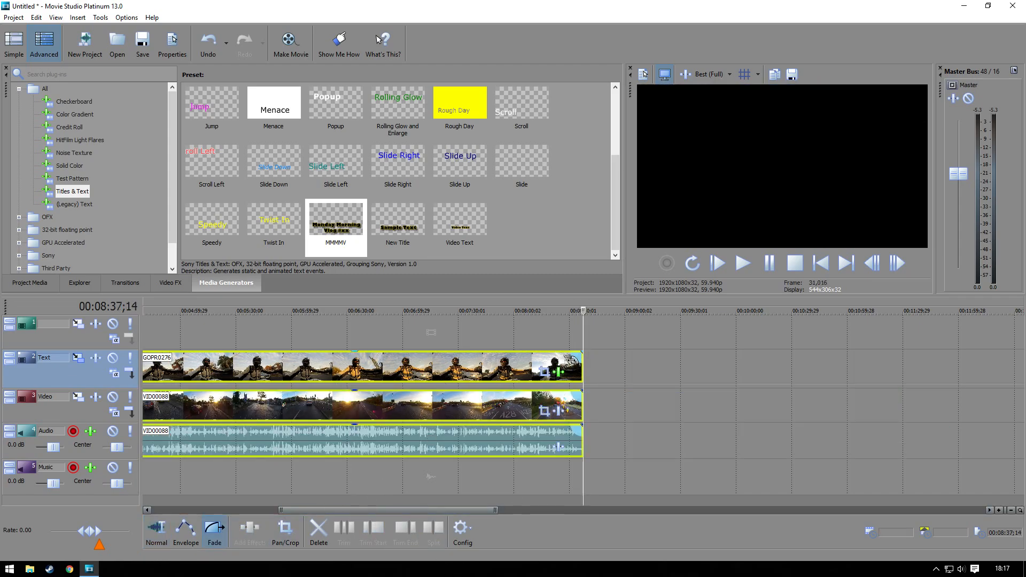
scroll(603, 396, up, 5)
scroll(603, 396, up, 4)
drag(575, 353, 493, 366)
scroll(405, 378, down, 3)
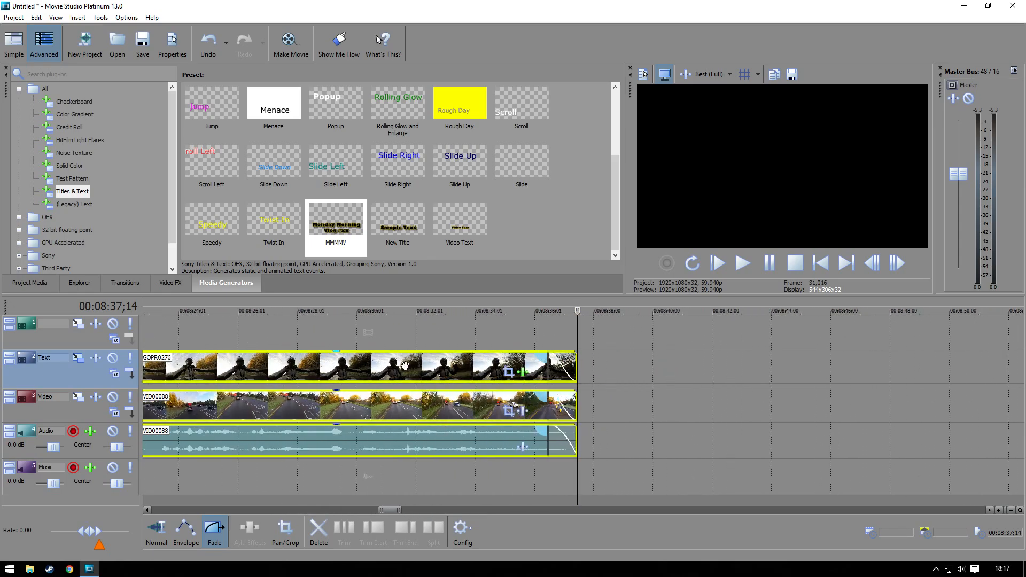
Step: Play back the last seconds of the clips to check the fade-out
click(470, 314)
click(444, 313)
key(space)
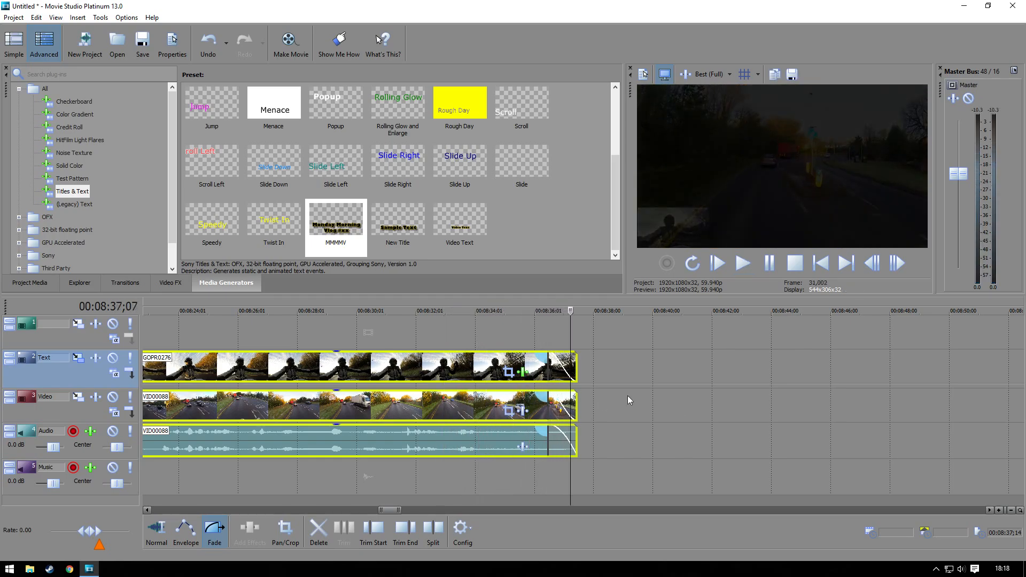
Step: Trim the end of the clips back to 00:08:35;23 and play back the new ending
drag(571, 311, 528, 311)
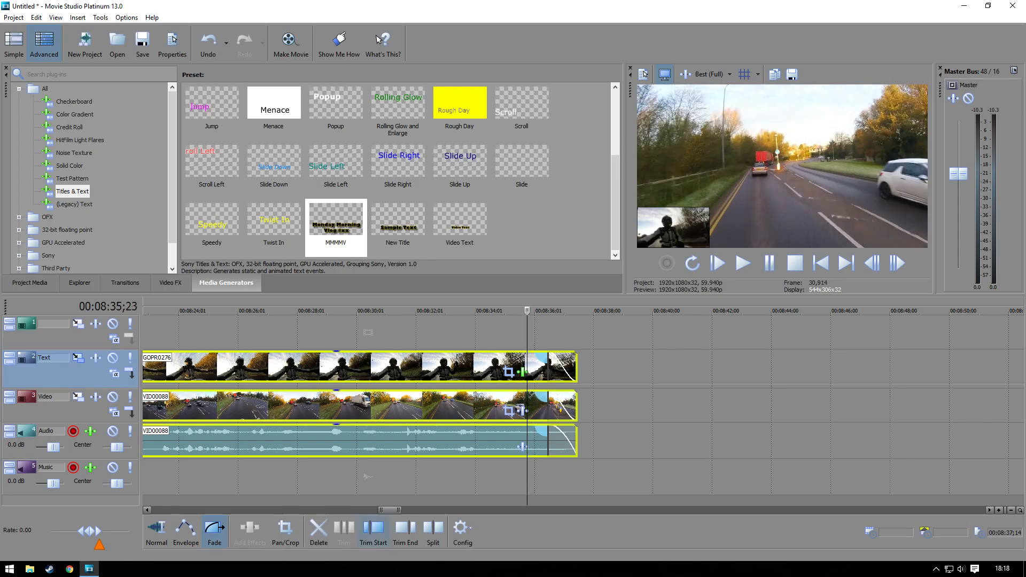
click(405, 537)
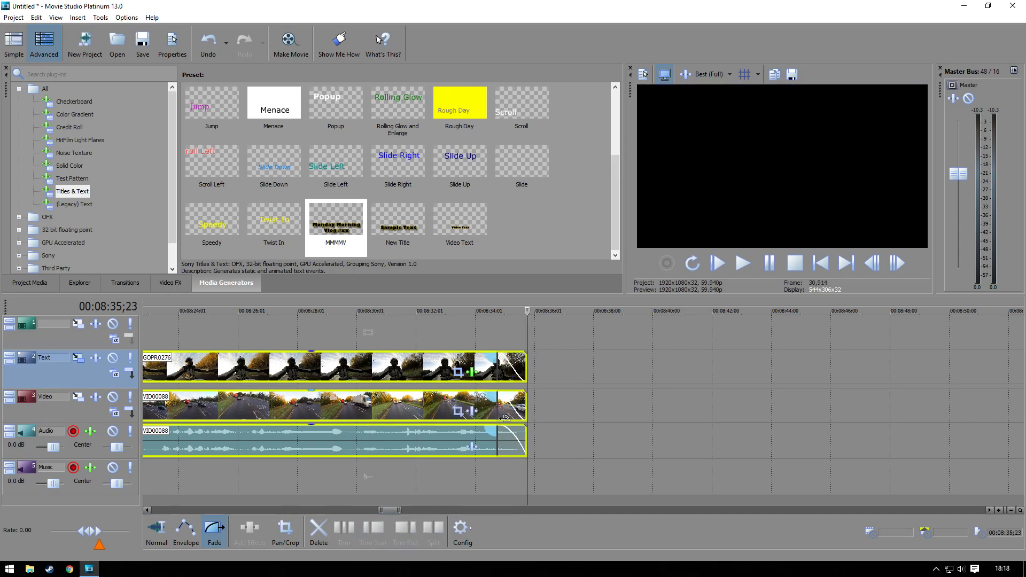
click(452, 319)
key(space)
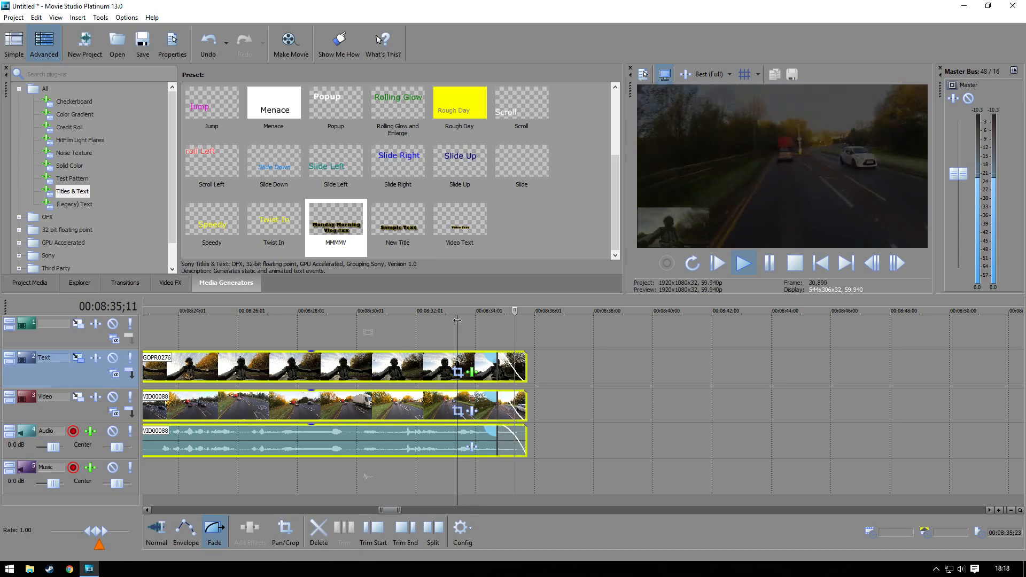
Step: Review the whole timeline, scrub back to 00:00:06;20 and play the opening of the picture-in-picture footage
scroll(541, 464, down, 10)
drag(468, 509, 379, 473)
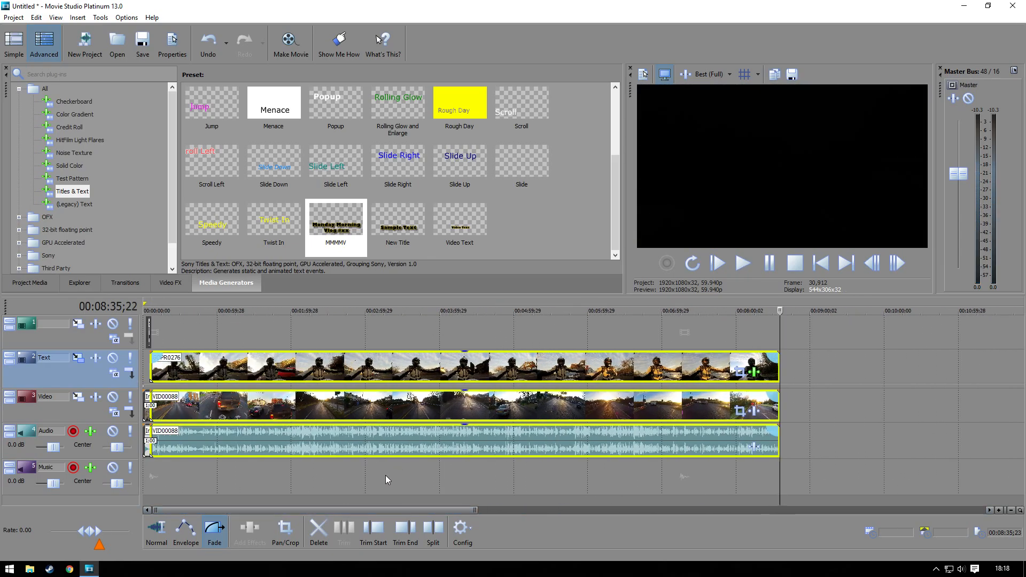
click(293, 311)
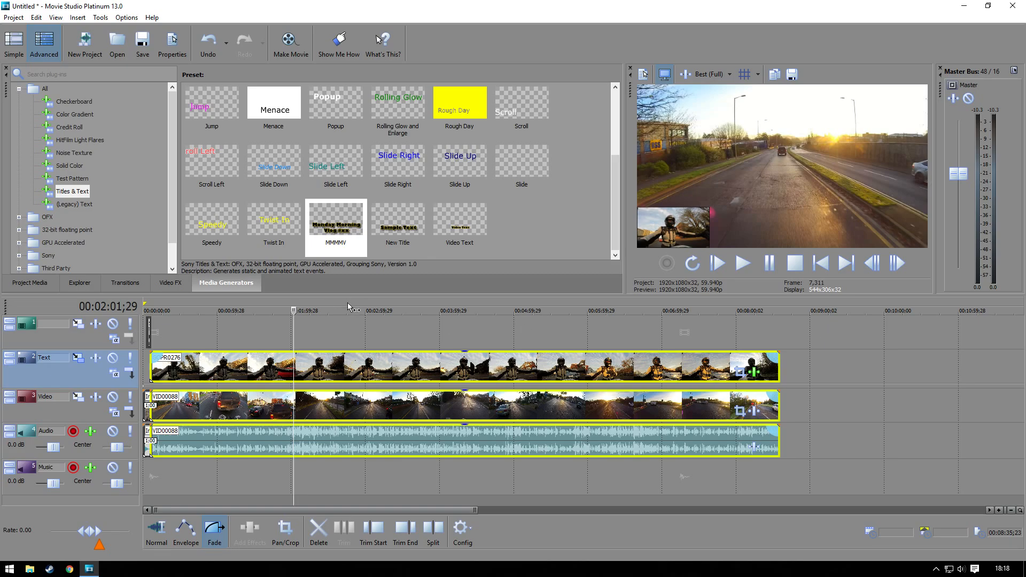
drag(293, 311, 157, 311)
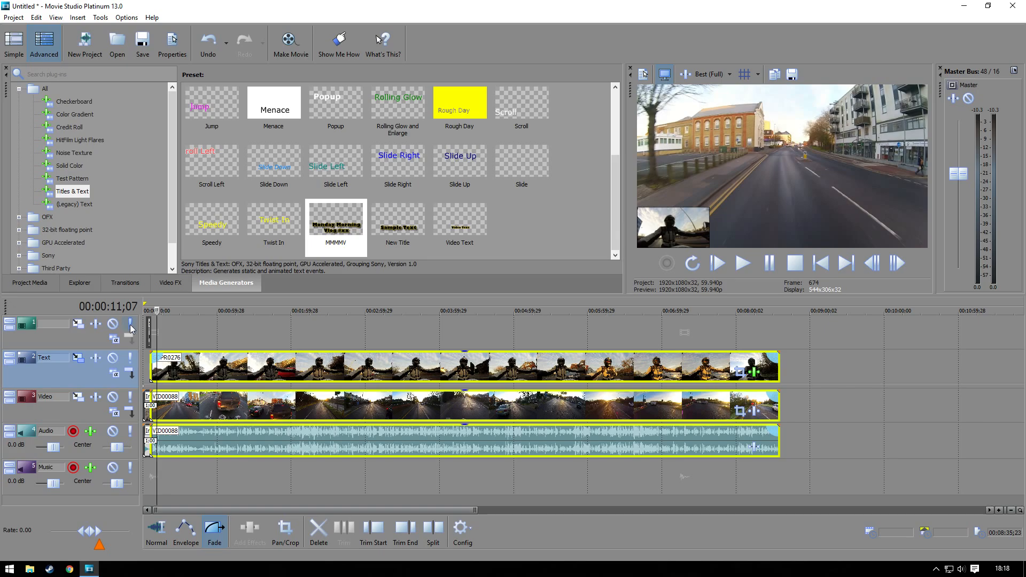
drag(156, 311, 151, 311)
key(space)
key(space)
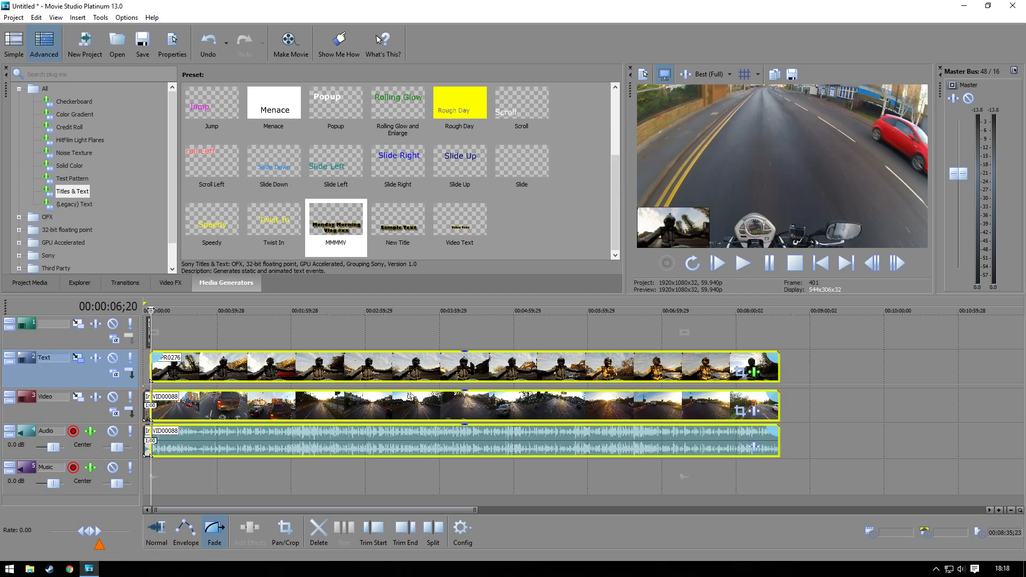
key(space)
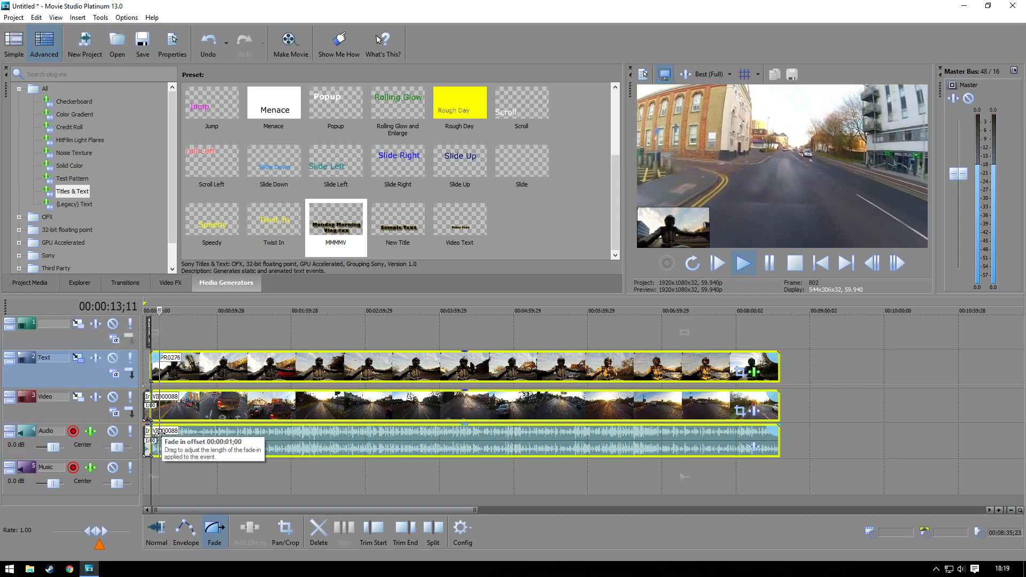
key(space)
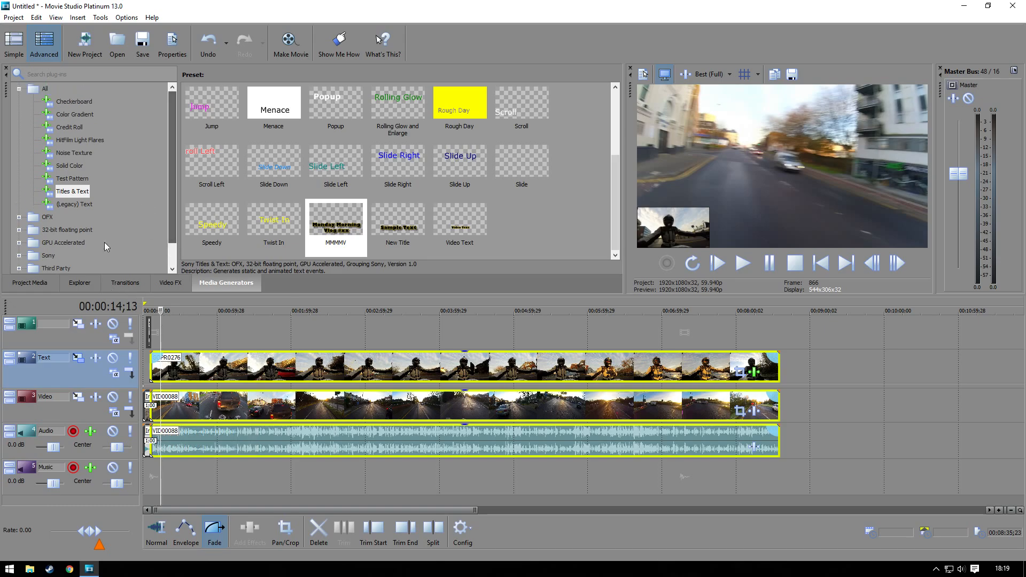
Step: Add VID00088.mp4 from the Desktop's edit folder to the Video track, after the edited footage
click(89, 281)
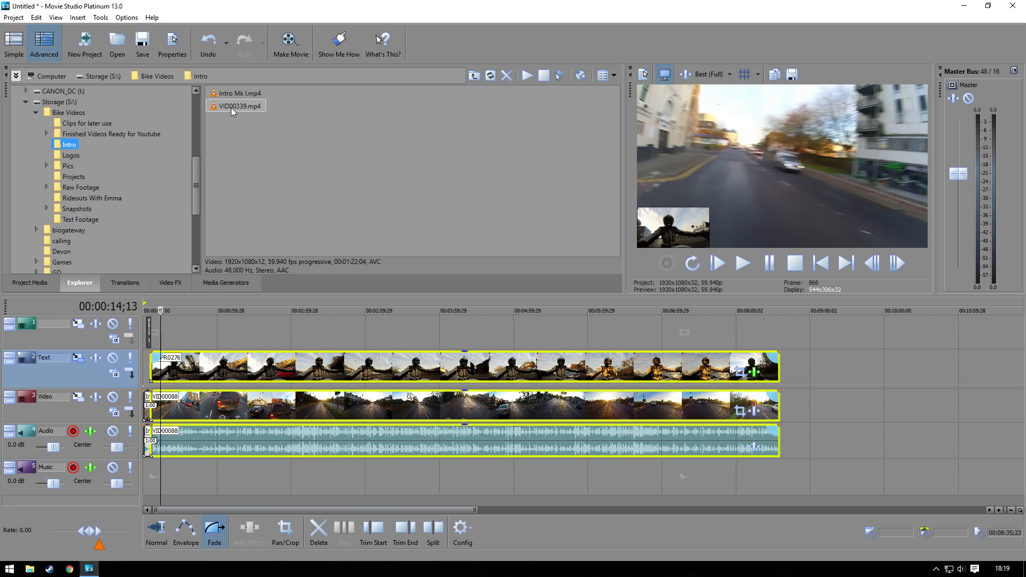
drag(226, 108, 802, 269)
drag(829, 356, 417, 192)
scroll(196, 176, up, 7)
click(48, 135)
drag(240, 160, 823, 399)
scroll(321, 302, down, 3)
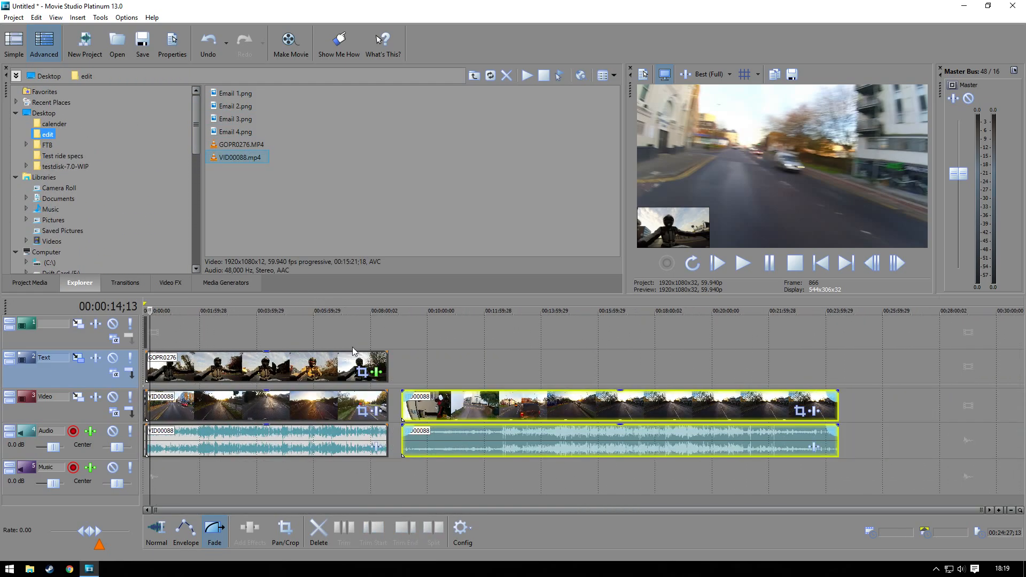
Step: Place the playhead frame by frame at 00:09:47;19, on the shot of the motorcycle seat in the added clip
click(417, 311)
drag(416, 310, 421, 310)
scroll(679, 349, up, 10)
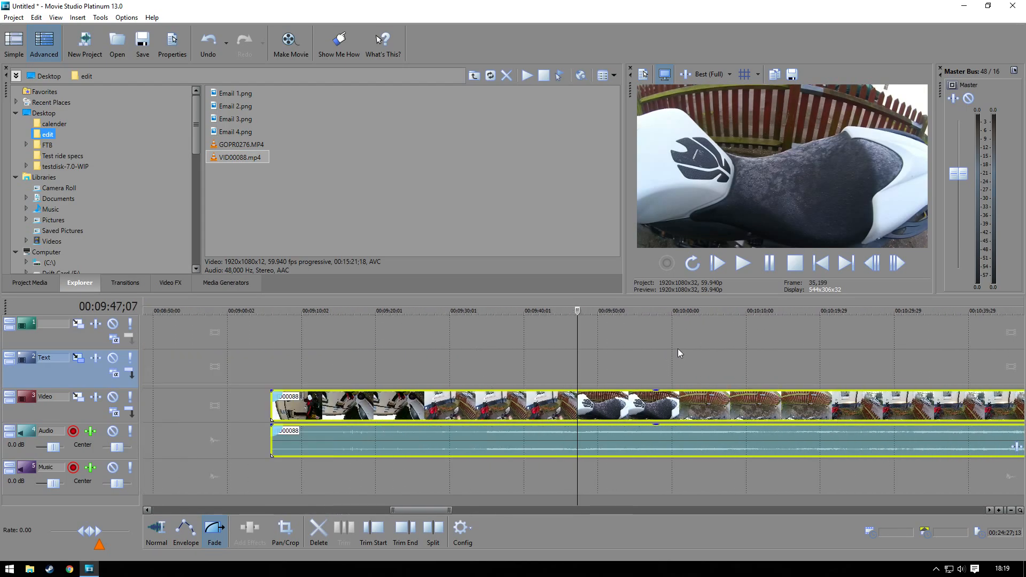
key(Left)
key(Left)
key(Left)
key(Left)
key(Left)
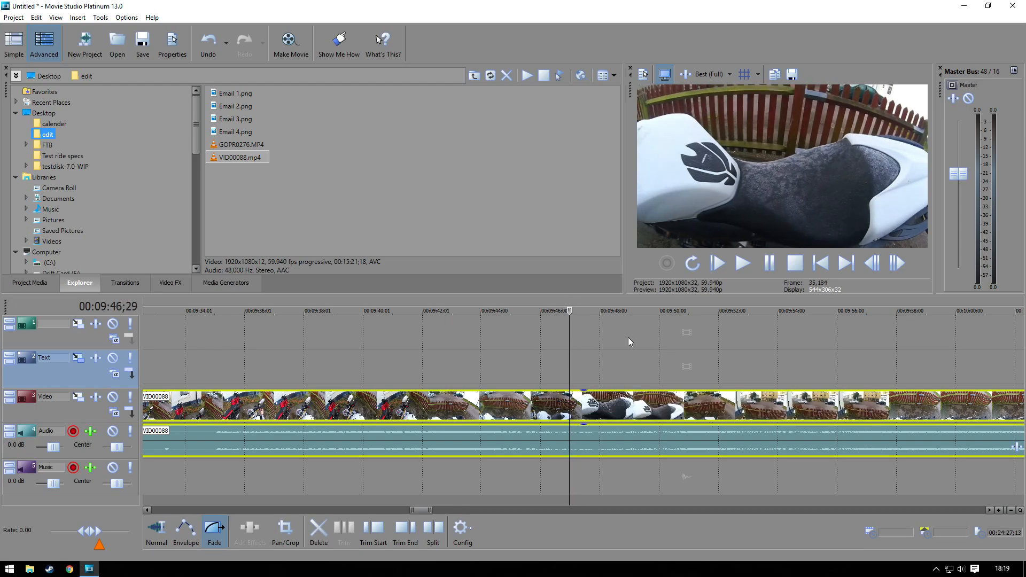
key(Right)
key(Right)
key(Right)
key(Right)
key(Right)
key(Right)
key(Right)
key(Right)
key(Right)
key(Right)
key(Right)
key(Right)
key(Right)
key(Right)
key(Right)
key(Right)
key(Right)
key(Right)
key(Right)
key(Right)
key(Right)
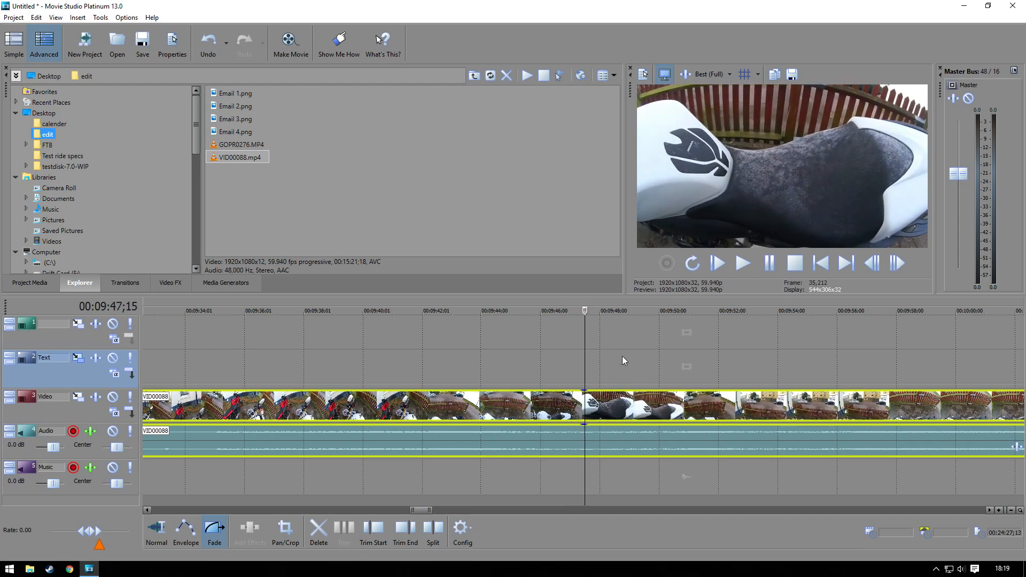
key(Left)
key(Left)
key(Left)
key(Right)
key(Right)
key(Right)
key(Left)
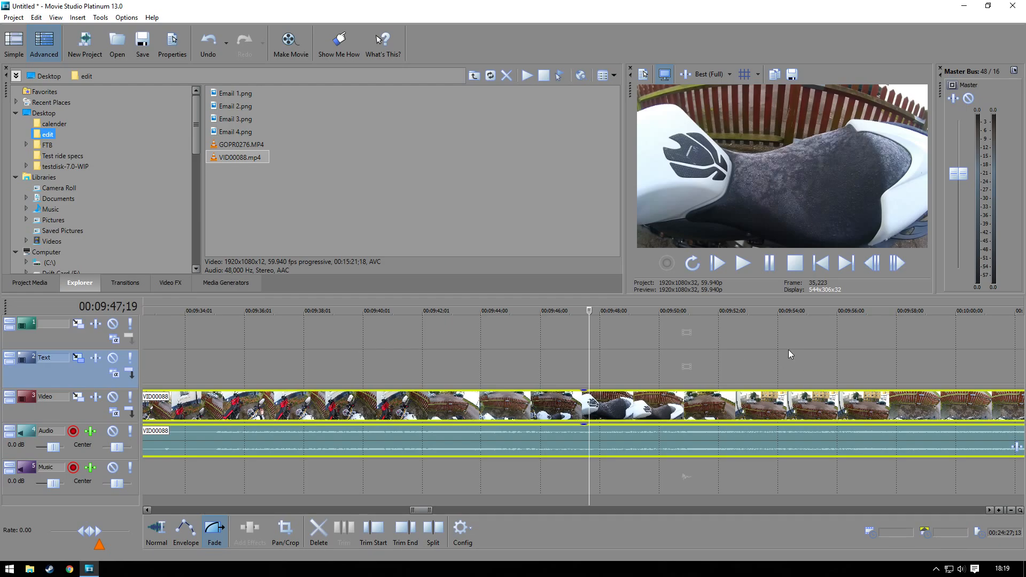
Step: Save a snapshot of the current frame as a JPEG named "Ice seat" in the Snapshots folder
click(794, 75)
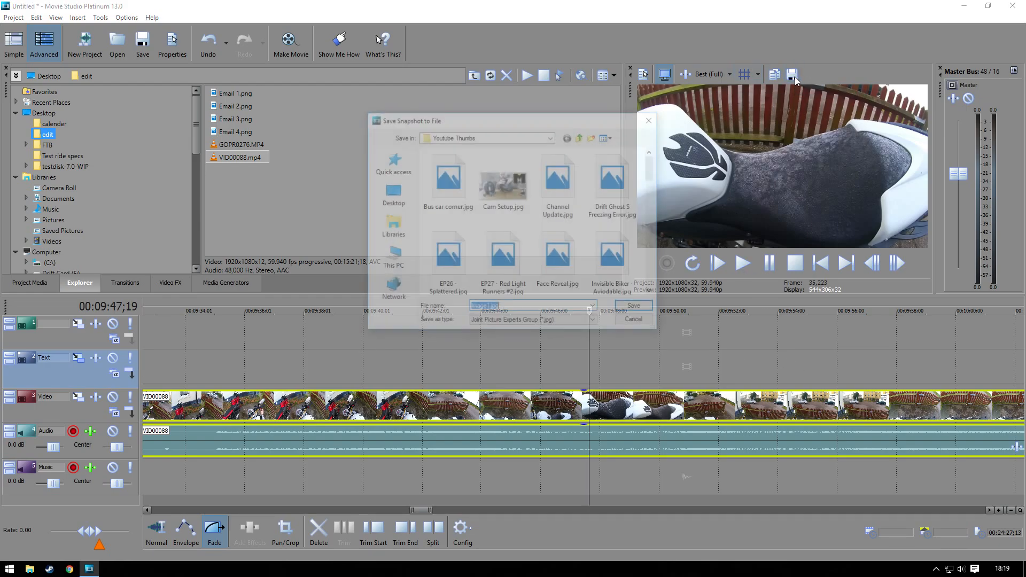
click(552, 137)
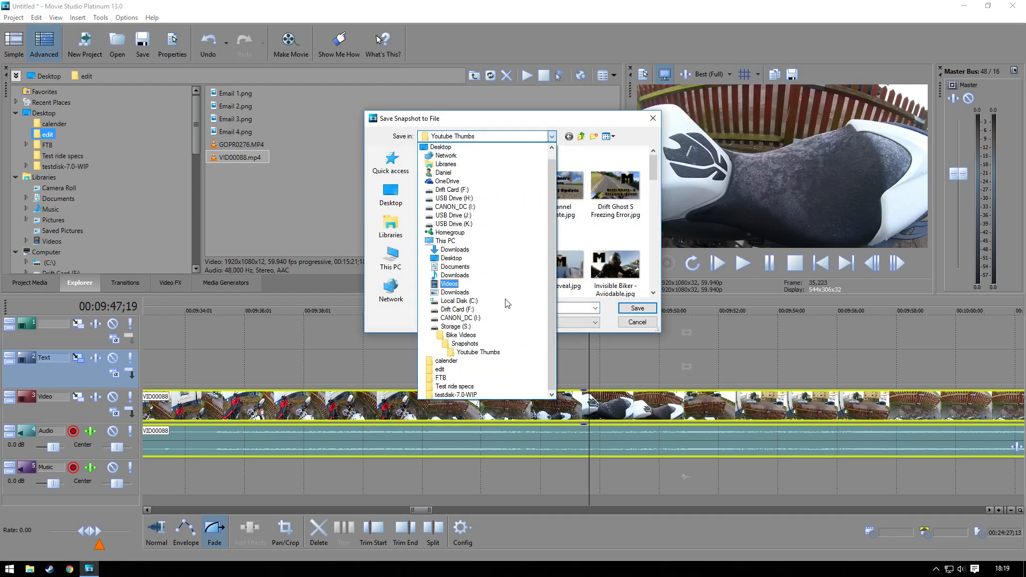
click(479, 407)
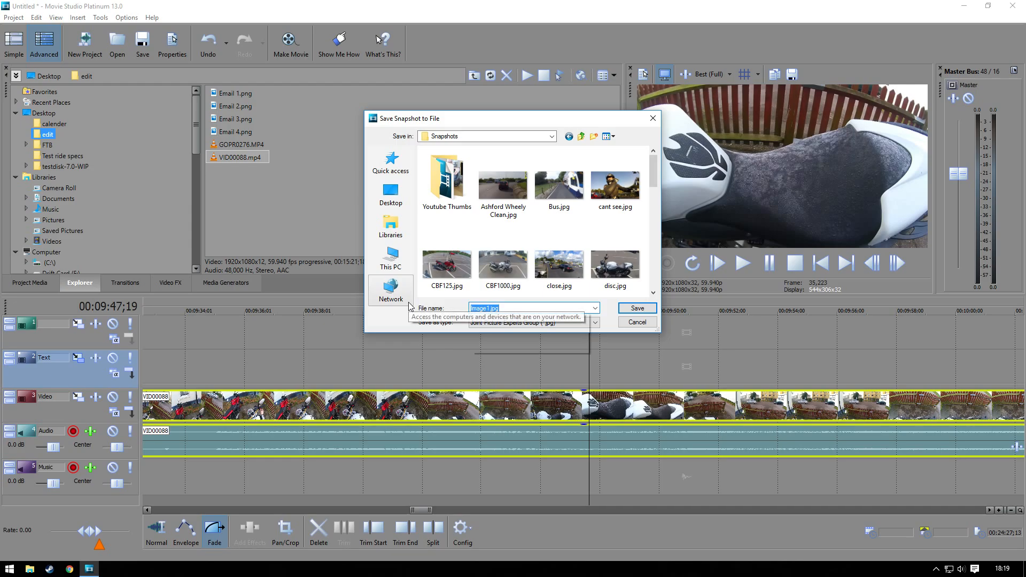
text(Ice seat)
key(Return)
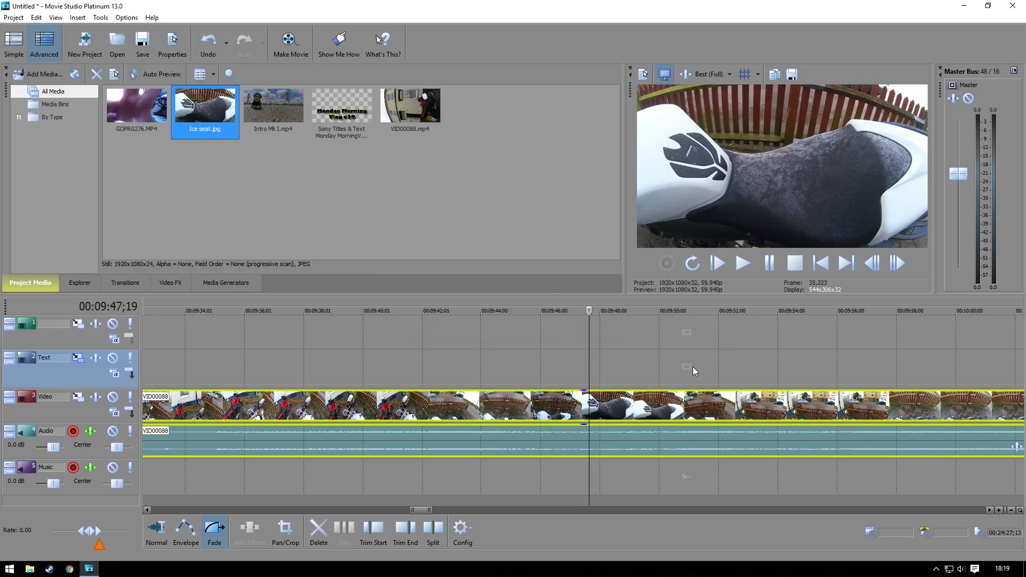
Step: Undo the removal of Ice seat.jpg from the project media, and delete the extra VID00088 clip from the timeline
key(Delete)
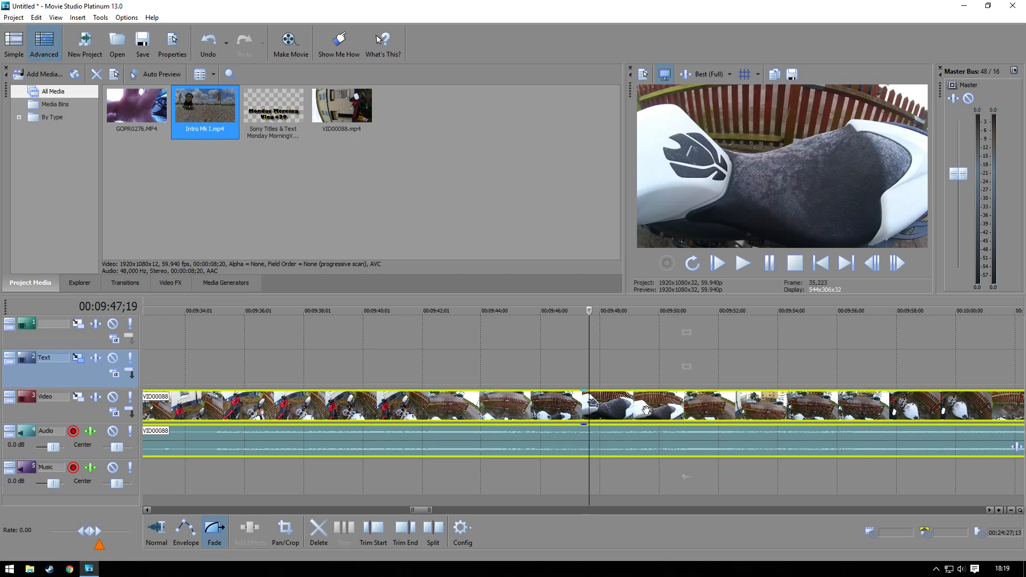
key(ctrl+z)
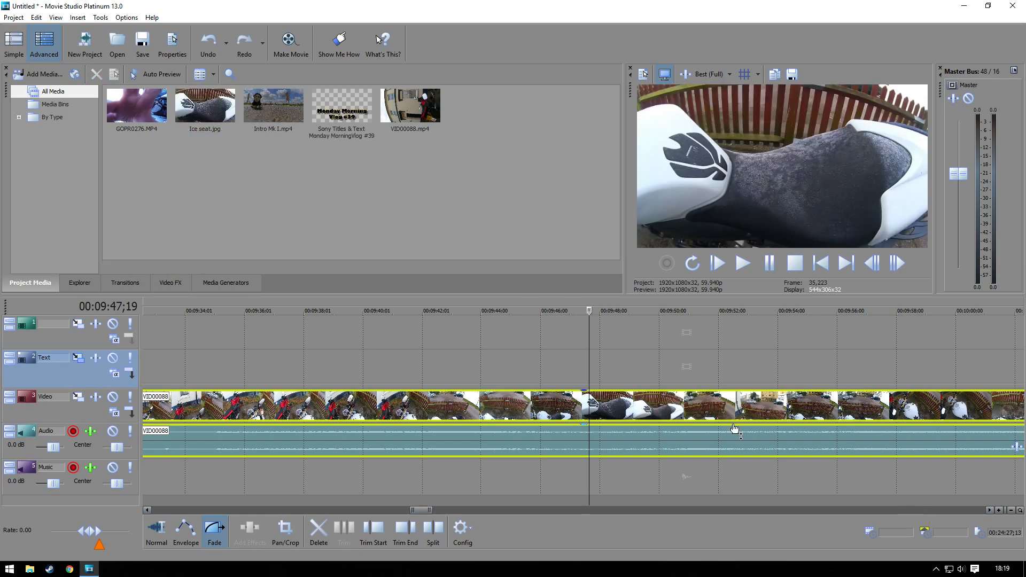
click(740, 405)
scroll(560, 351, down, 7)
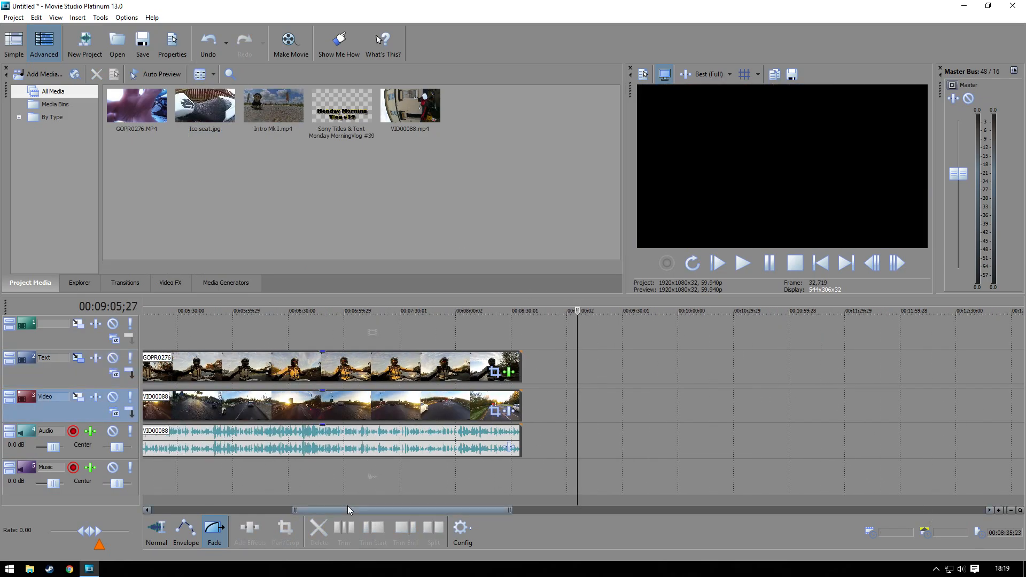
Step: Return to the start of the timeline and play the ride footage up to 00:00:13;13, leaving the playhead there
drag(347, 508, 208, 508)
drag(178, 311, 160, 311)
key(space)
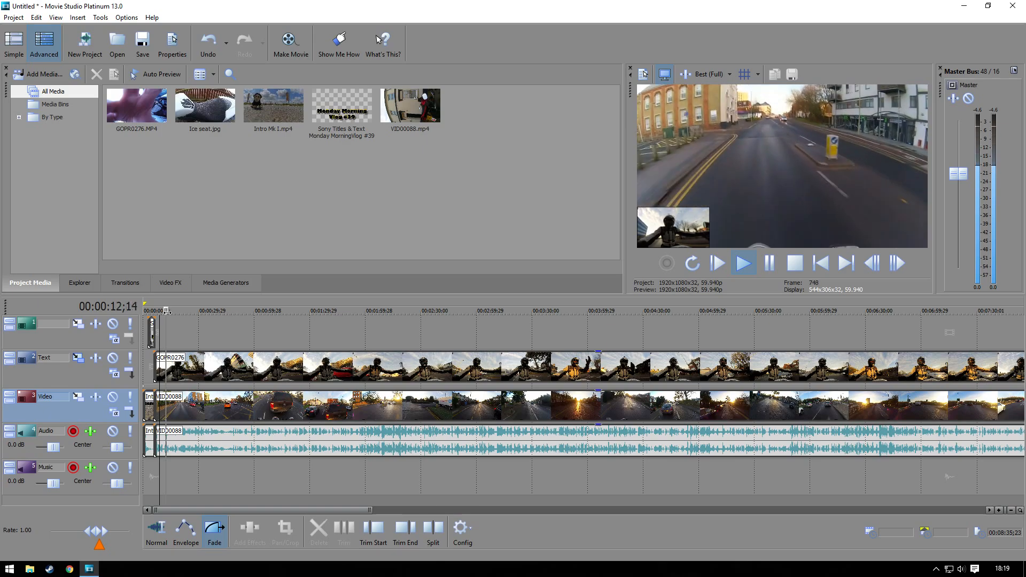
key(Return)
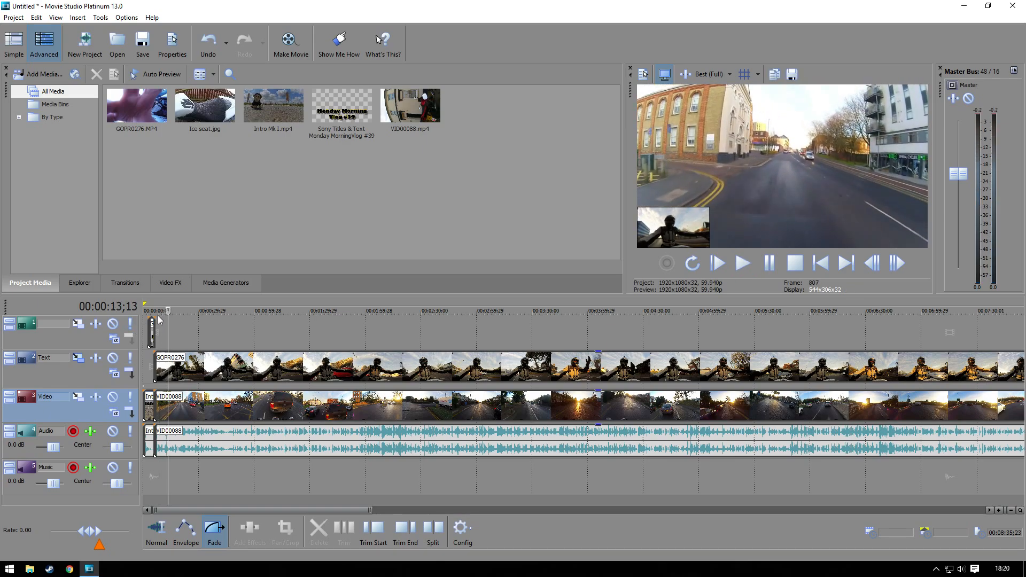
Step: Insert a new video track above all others and place Ice seat.jpg on it at the playhead
right_click(101, 338)
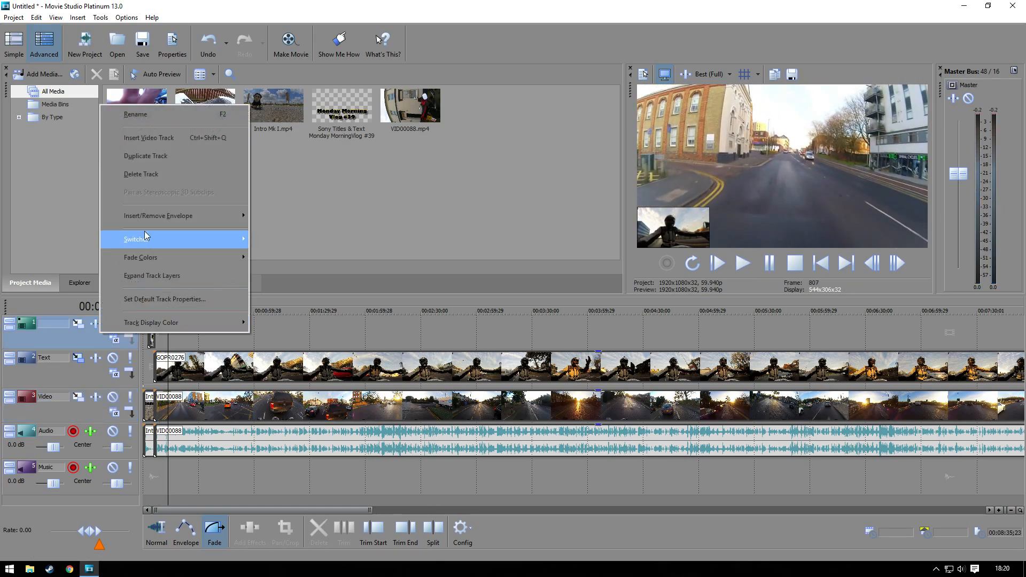
click(181, 152)
click(220, 115)
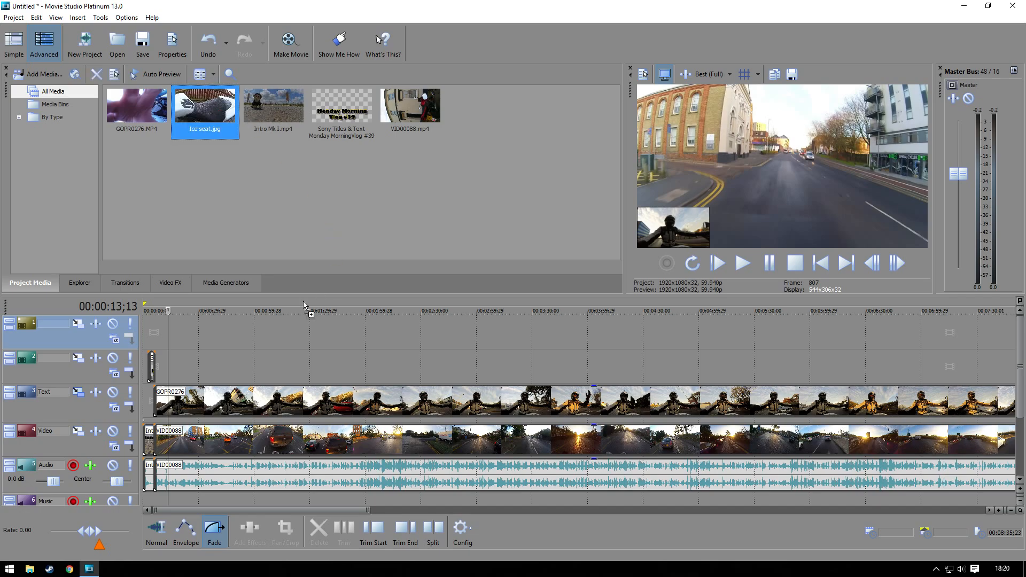
drag(176, 337, 176, 334)
click(170, 311)
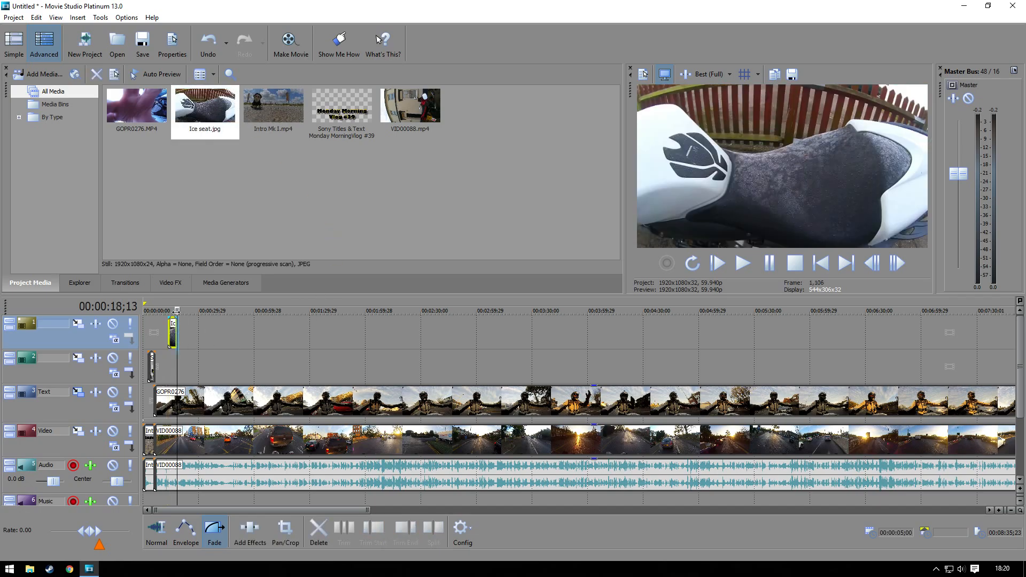
Step: Shrink the Ice seat image with Track Motion on the new track by setting its height to 540
click(78, 325)
click(278, 178)
text(5)
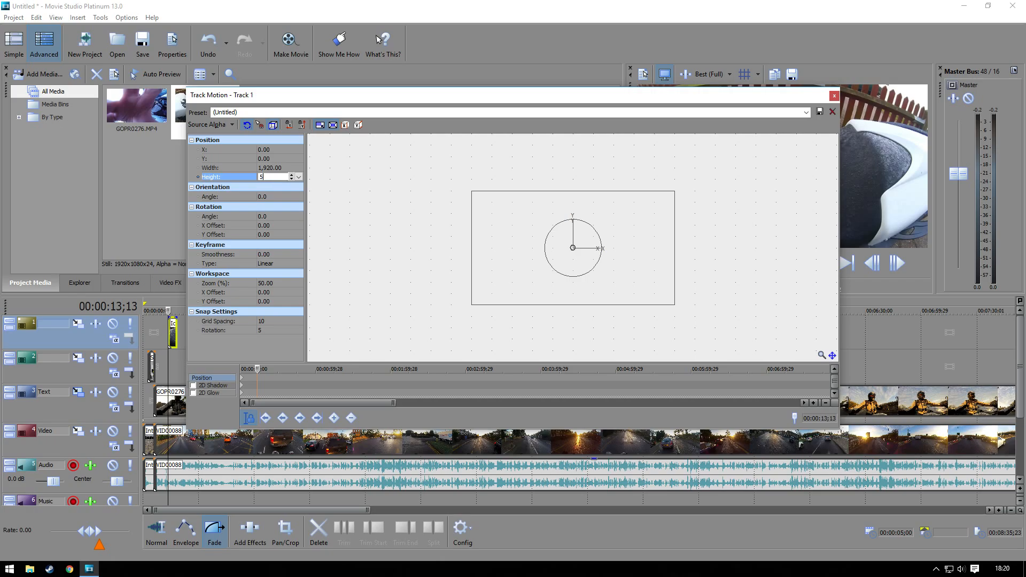
text(40)
key(Return)
click(835, 94)
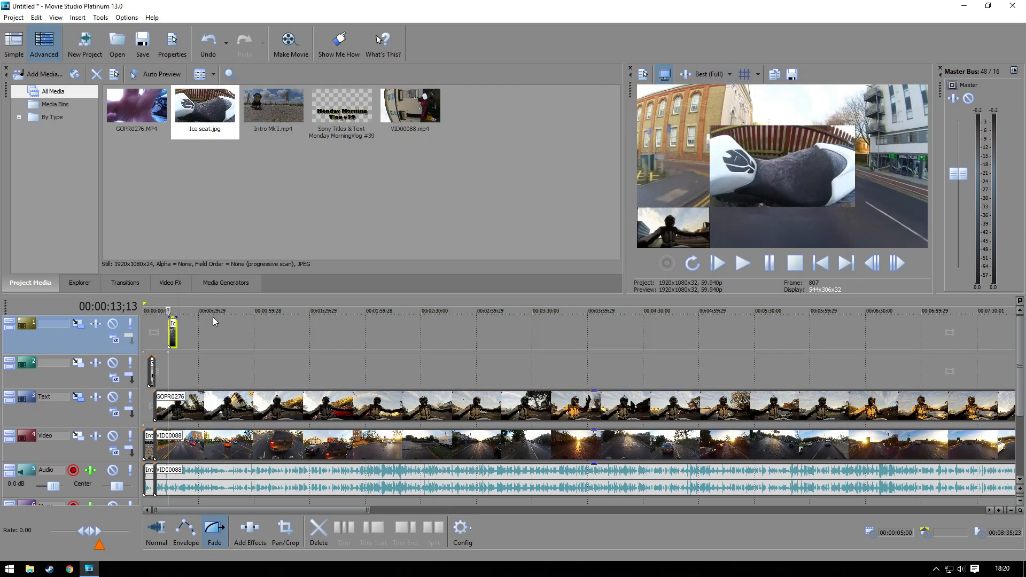
Step: Apply the Solid Black Border preset of the Border effect to the Ice seat image
click(80, 284)
click(155, 285)
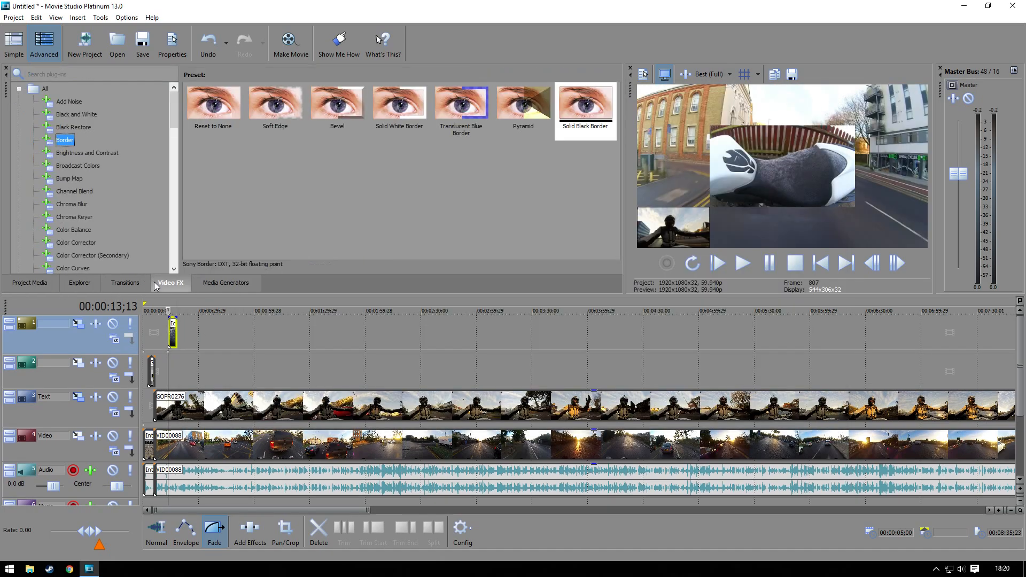
drag(569, 107, 175, 332)
click(511, 169)
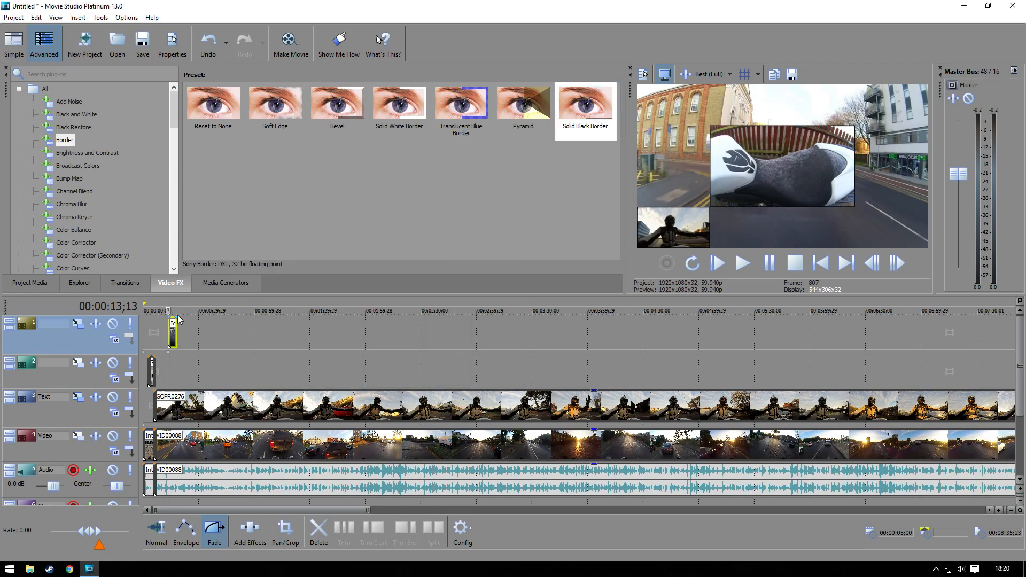
Step: Add a fade-in and a fade-out to the Ice seat image and play back the result
drag(168, 311, 159, 311)
scroll(159, 315, up, 2)
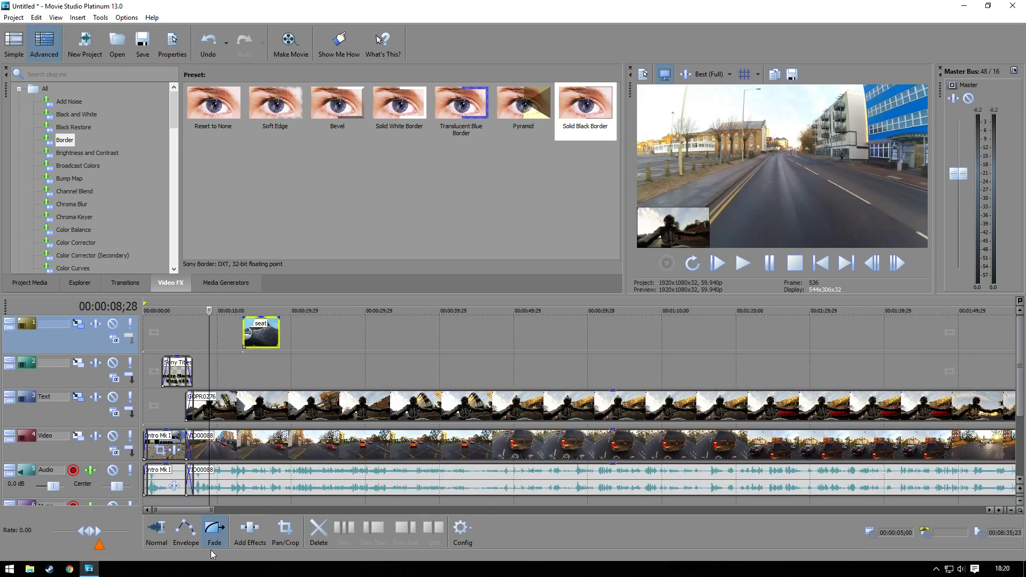
drag(245, 317, 253, 322)
drag(272, 325, 264, 325)
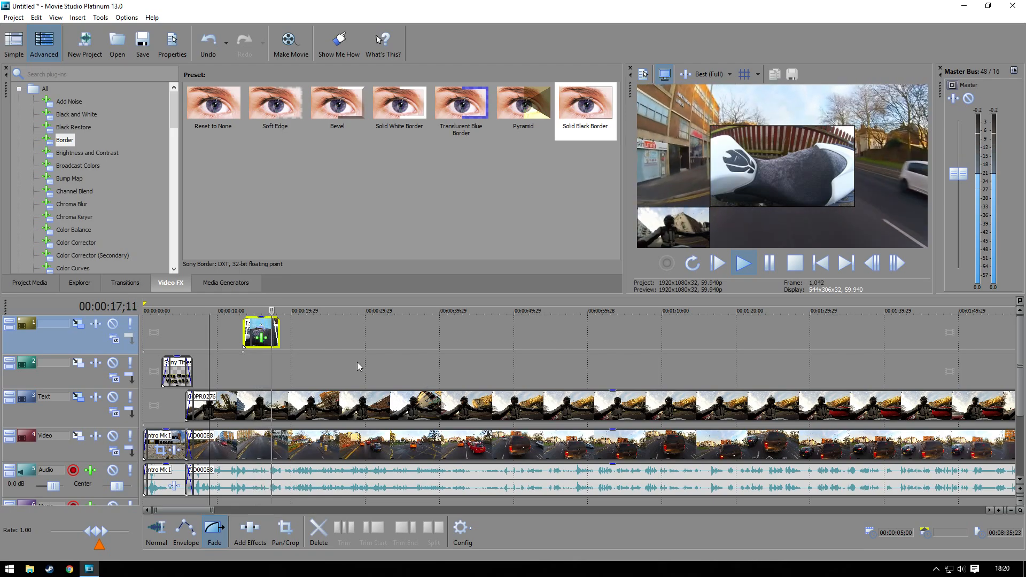
key(space)
Step: Move the Ice seat image earlier to start at 00:00:11;27 and extend its end to 00:00:18;13
scroll(242, 367, up, 3)
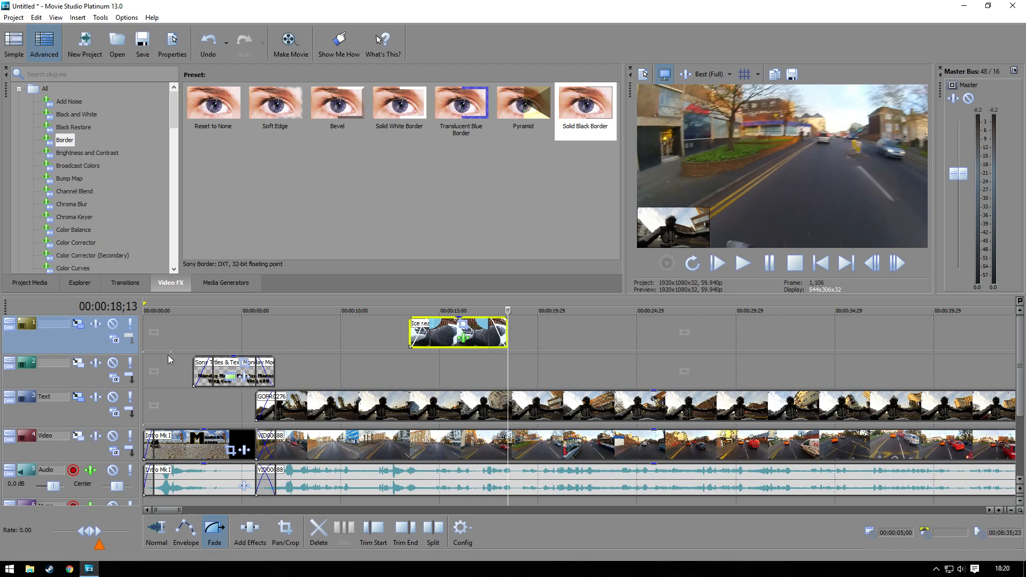
drag(456, 336, 425, 336)
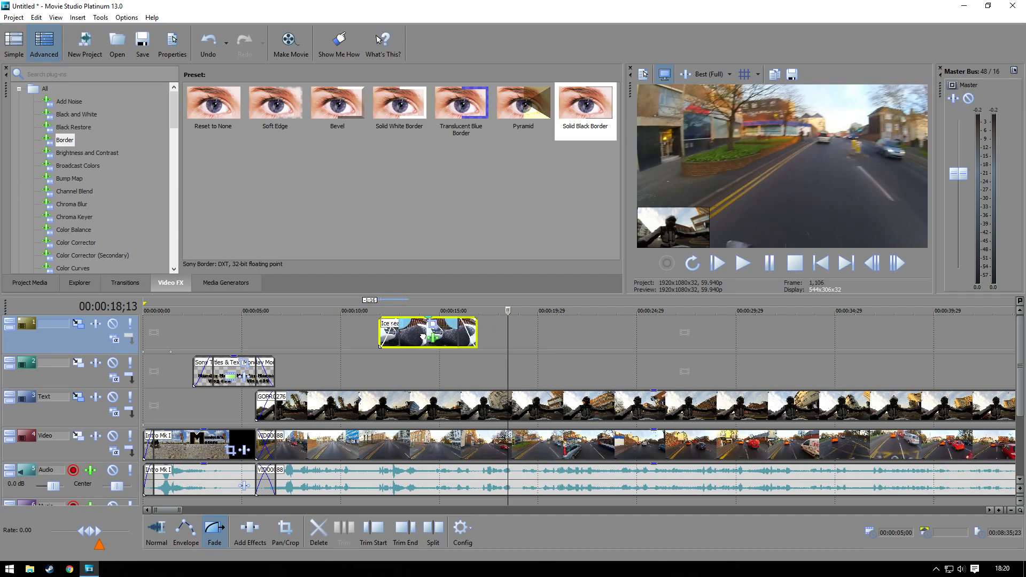
click(354, 313)
key(space)
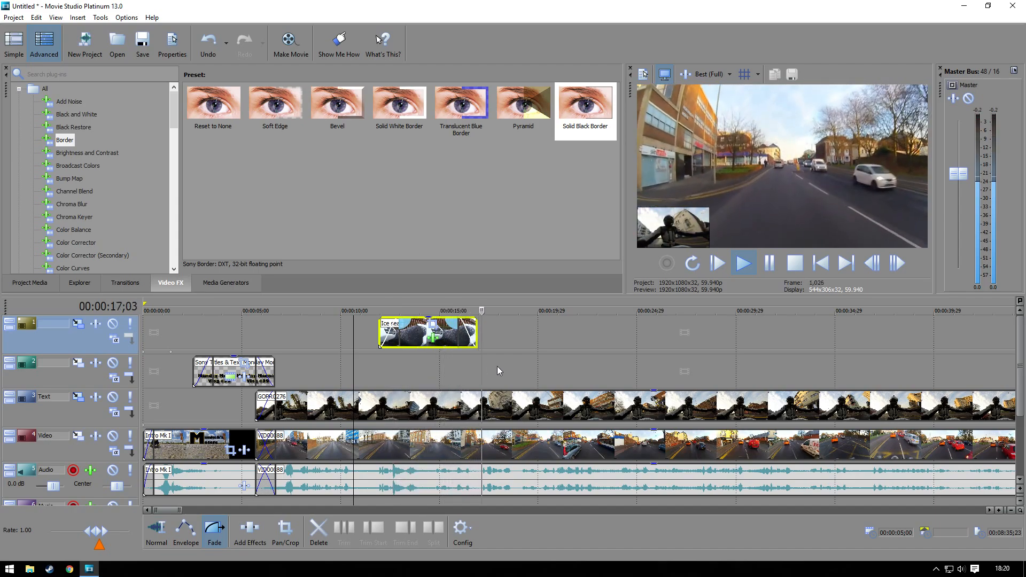
key(Return)
click(157, 532)
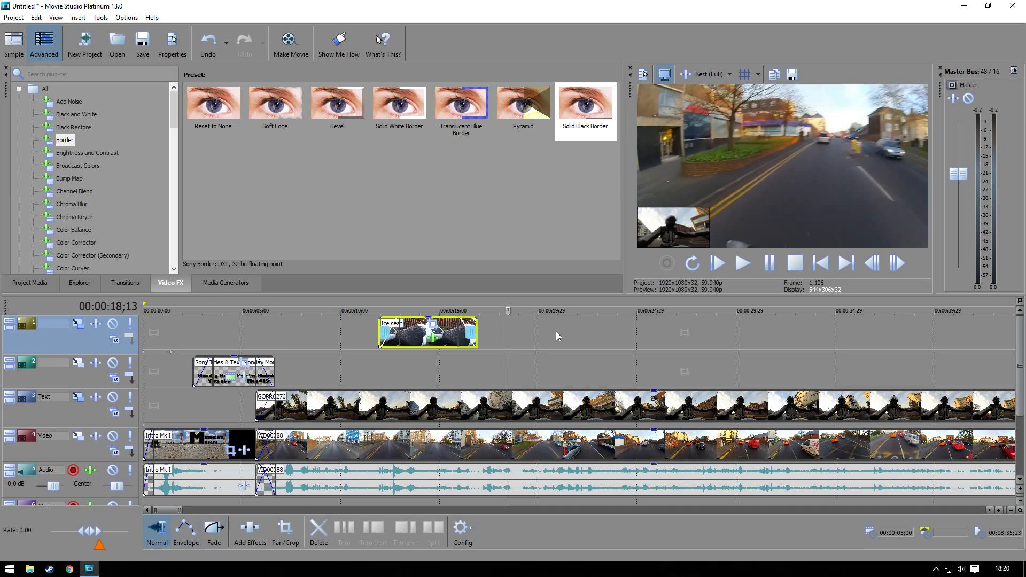
drag(477, 337, 383, 310)
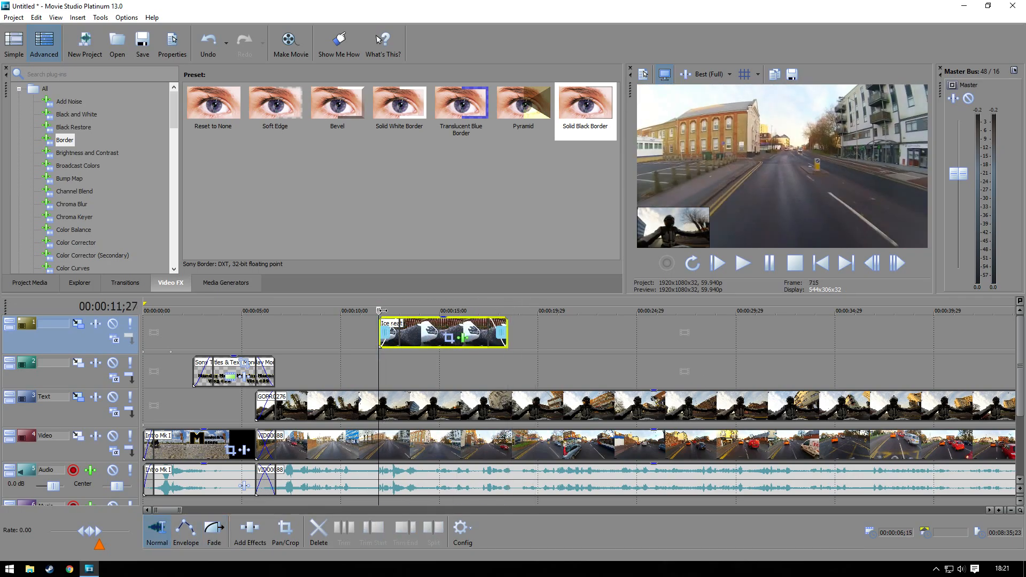
Step: Add a Titles & Text event with the Video Text preset below the Ice seat image, reading "Frozen Bum!"
click(217, 283)
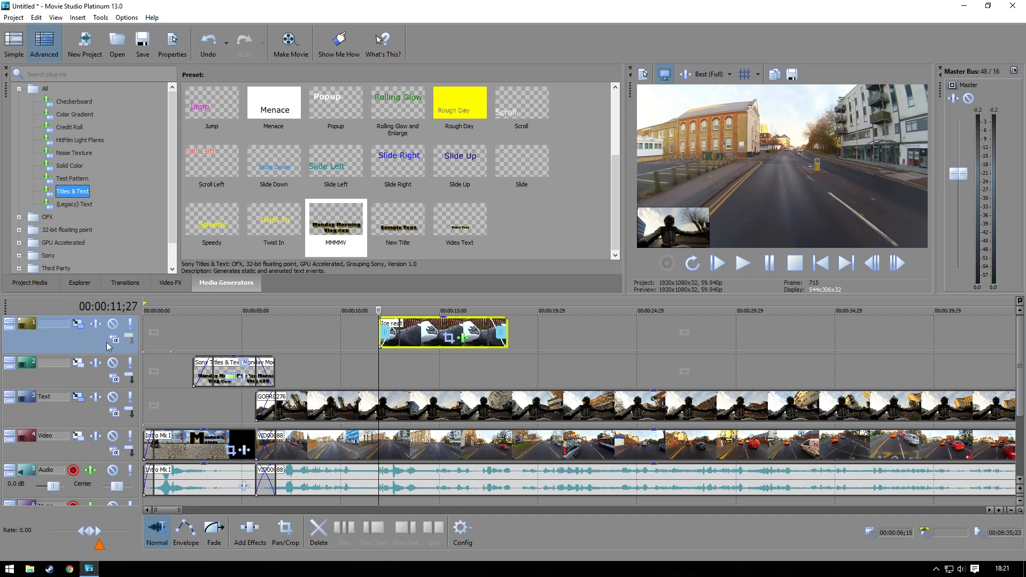
drag(459, 229, 389, 375)
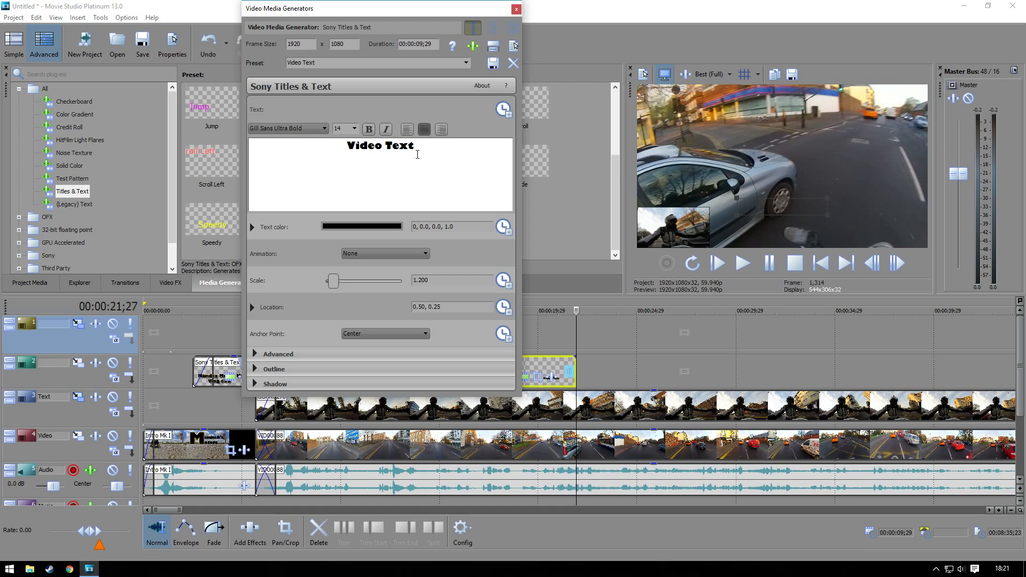
drag(417, 155, 338, 152)
text(Frozen Bum!)
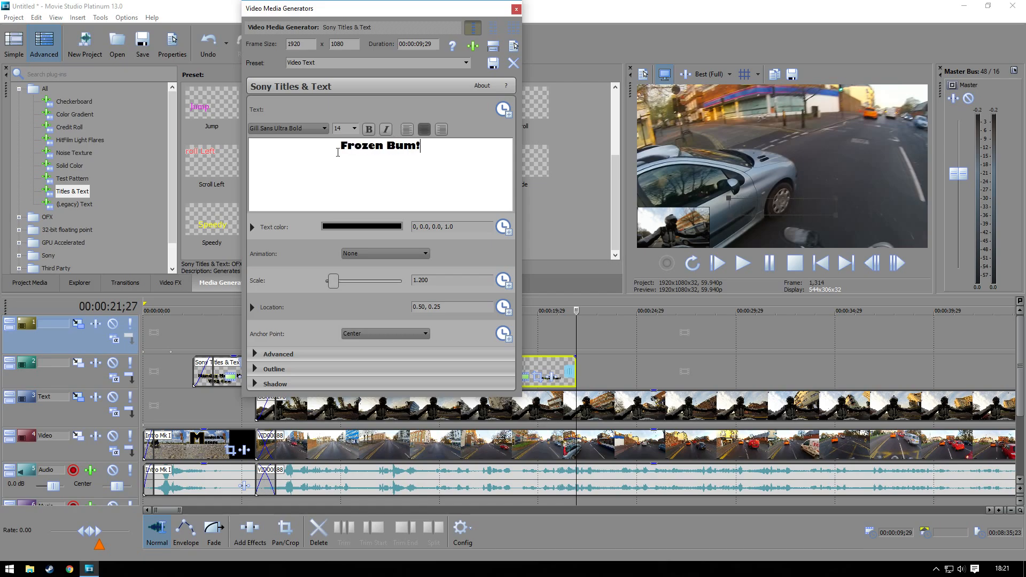
click(517, 9)
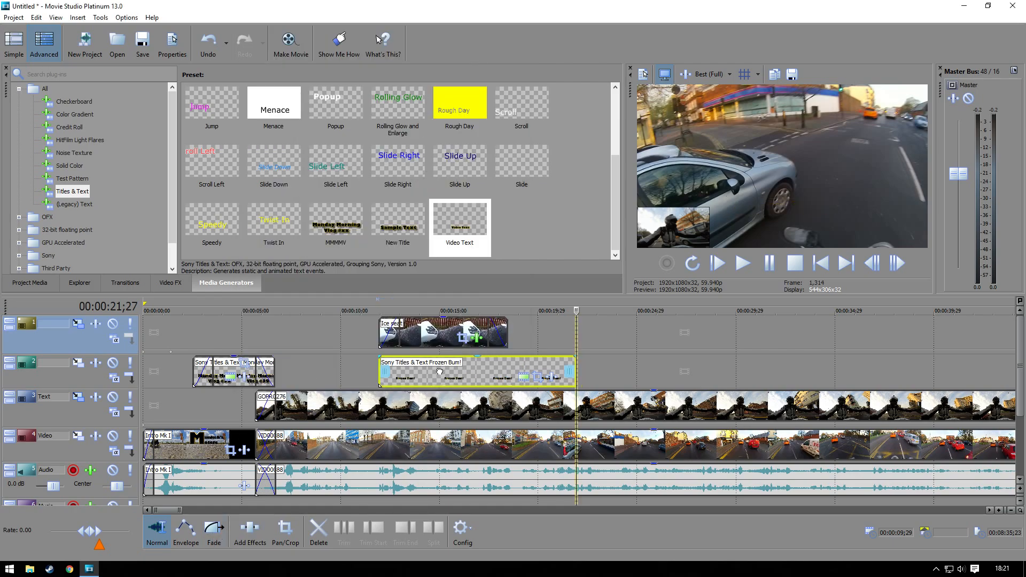
Step: Fade the Frozen Bum! title in and out over about one second and trim its end to match the Ice seat image
click(214, 529)
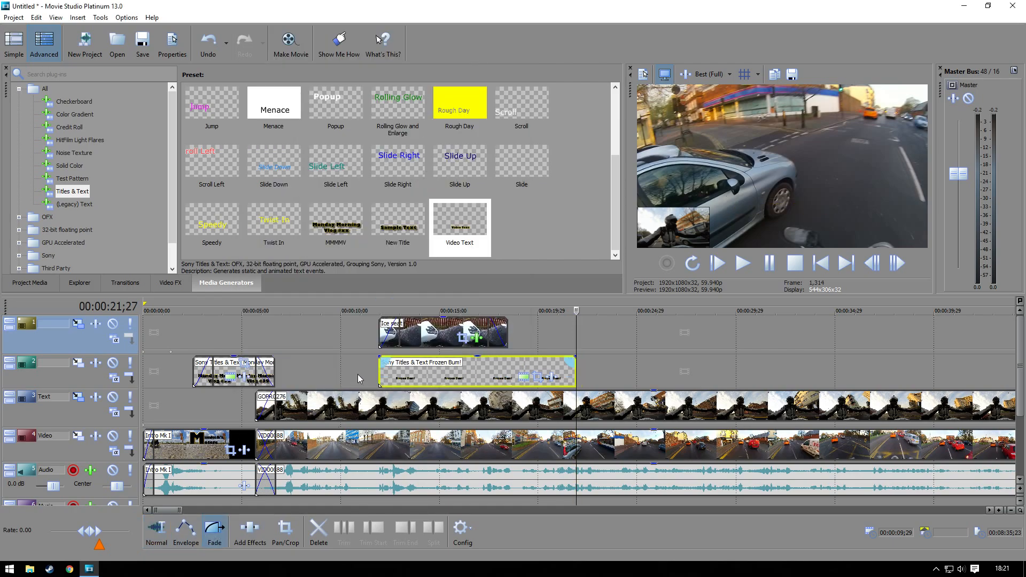
drag(383, 364, 405, 364)
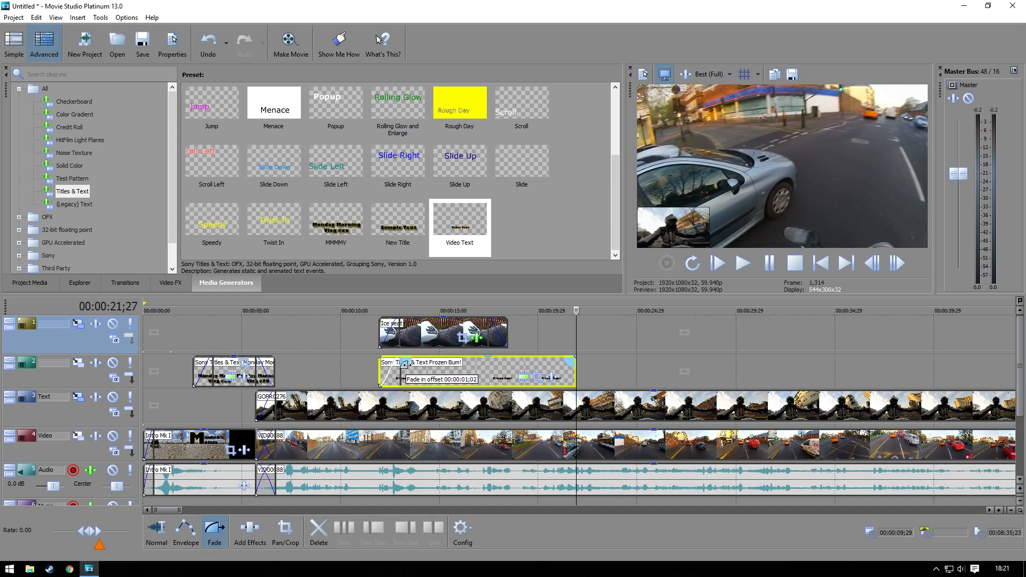
drag(575, 360, 507, 378)
click(158, 531)
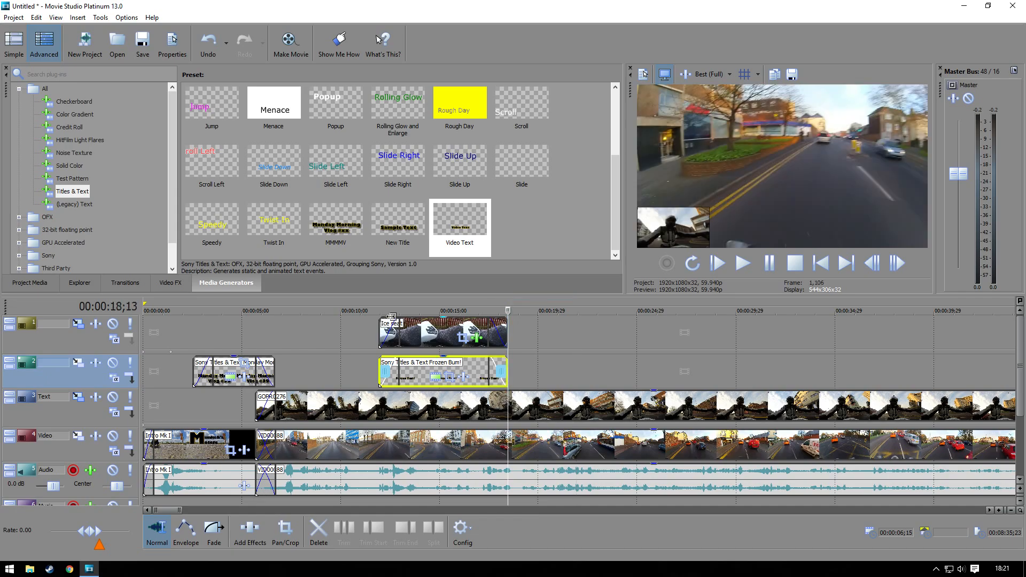
Step: Set the Frozen Bum! title's location to 0.50, 0.20, below the image, and play back the overlay
drag(383, 311, 416, 311)
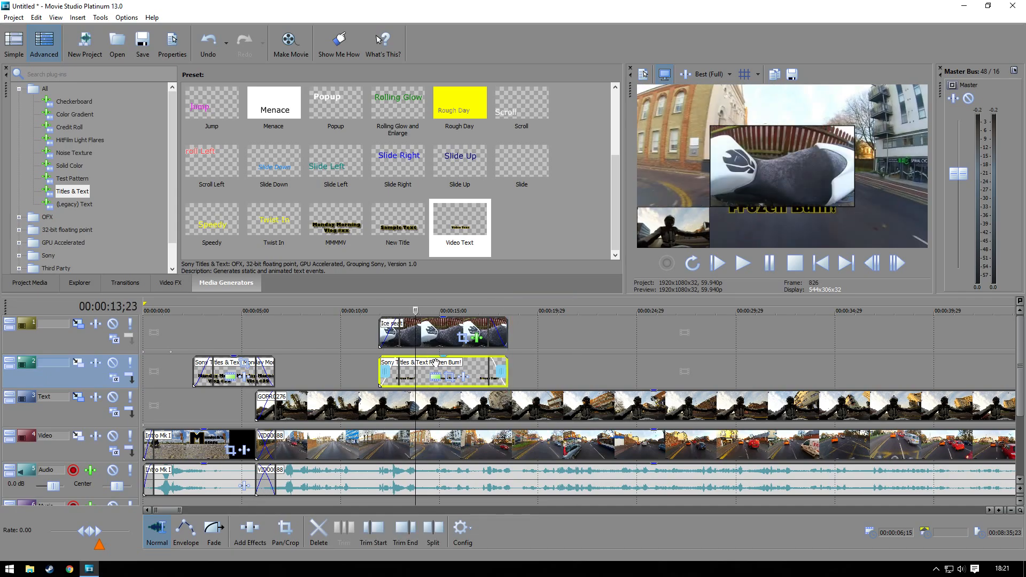
right_click(435, 363)
click(518, 75)
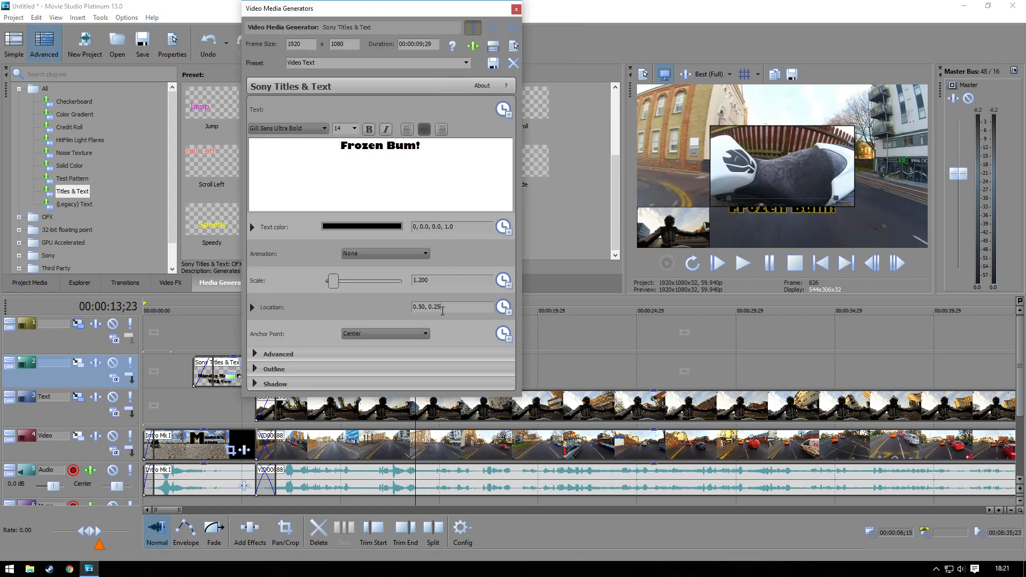
double_click(443, 309)
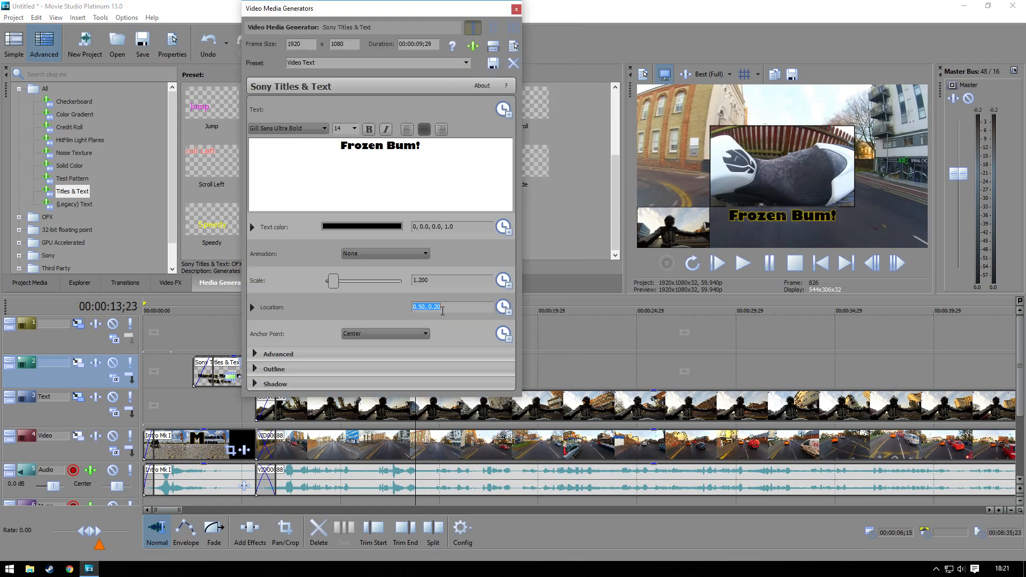
click(516, 10)
key(space)
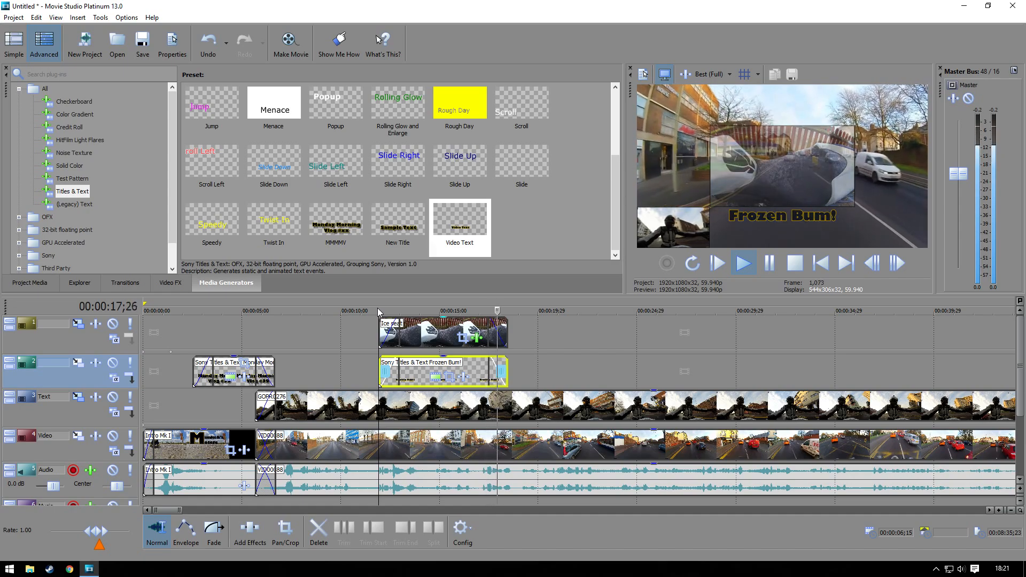
key(space)
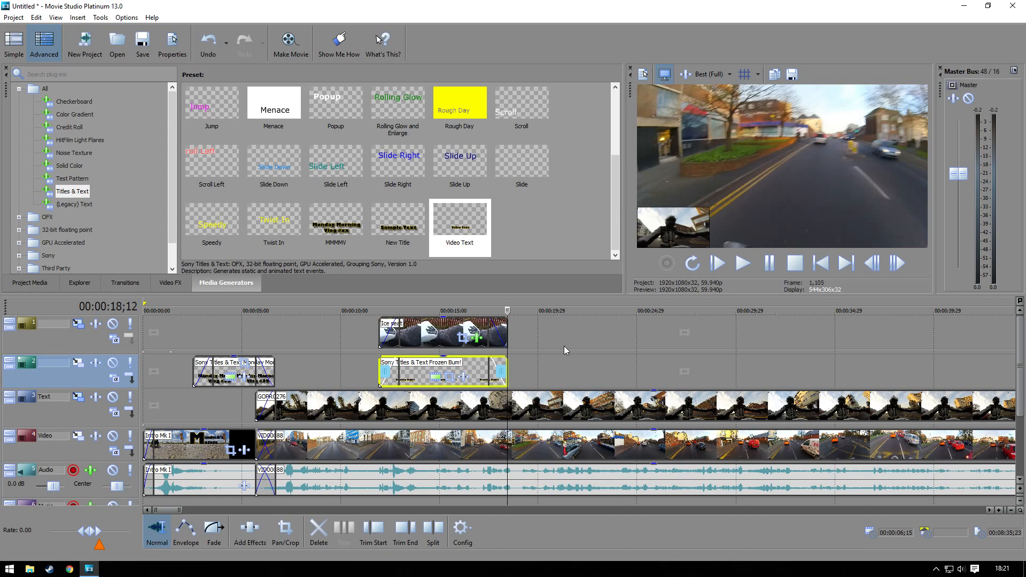
Step: Play further along the ride footage, and move the Ice seat image and Frozen Bum! title together to about 00:00:25
key(space)
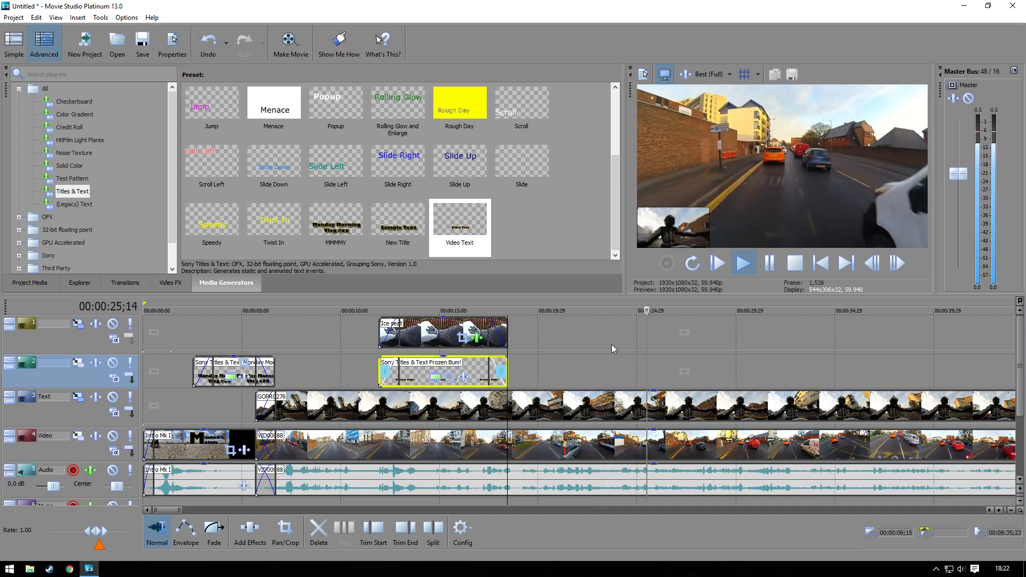
key(Return)
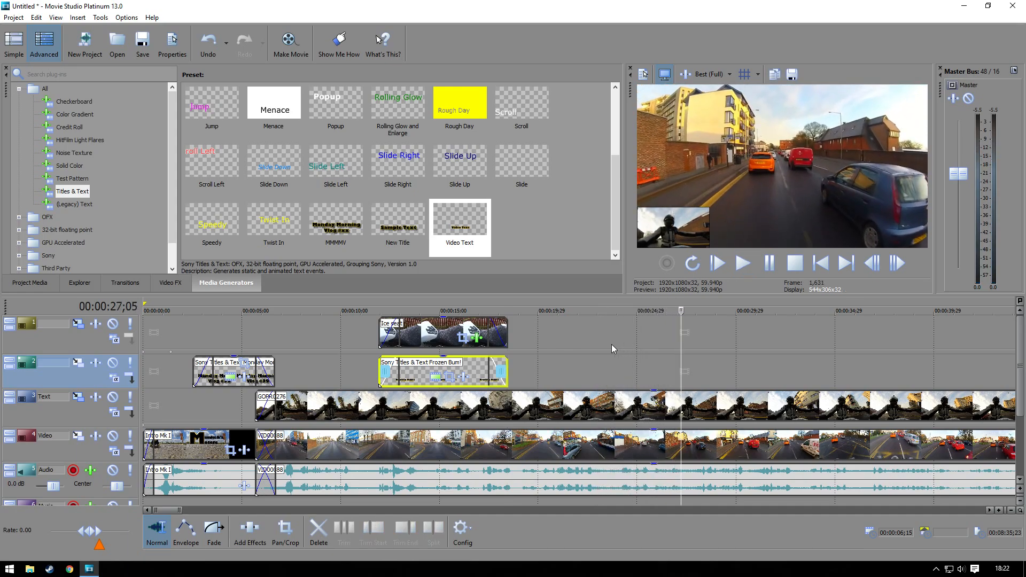
drag(682, 311, 665, 311)
click(443, 331)
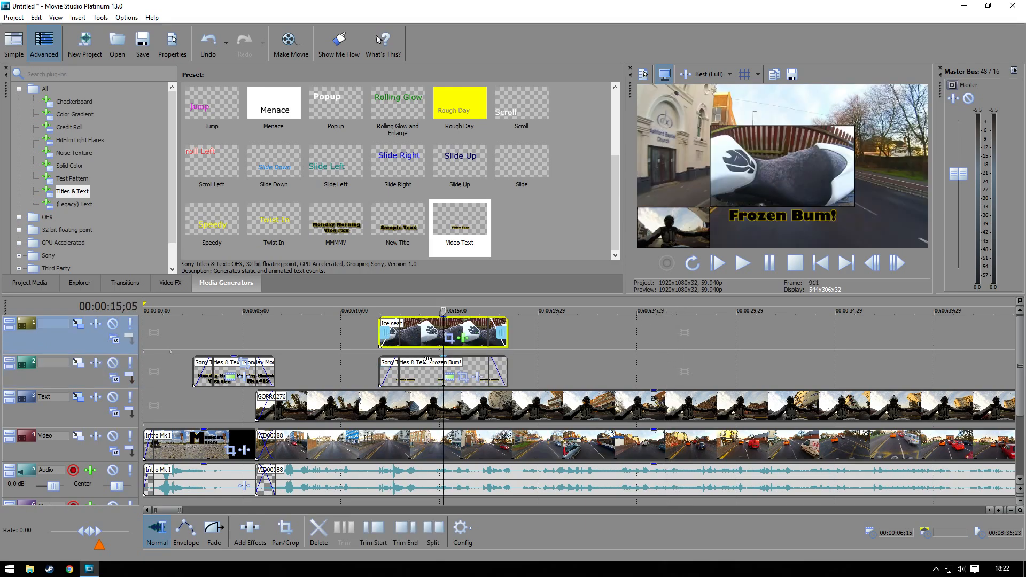
drag(467, 329, 732, 329)
Step: Play back the moved image and title from 00:00:23;29 to check them over the footage
mouse_move(597, 310)
mouse_down()
mouse_move(587, 310)
mouse_move(617, 311)
mouse_up()
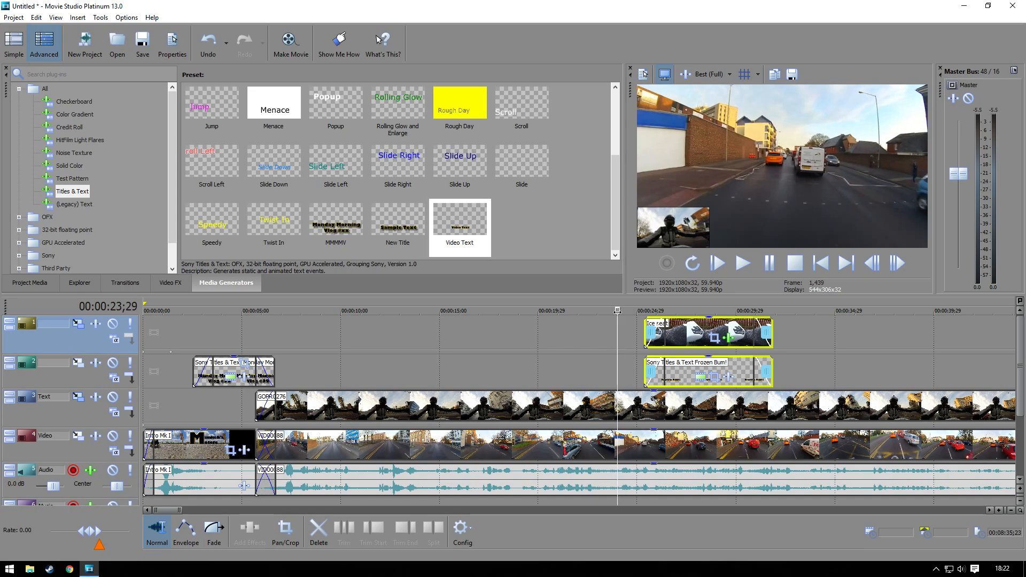
key(space)
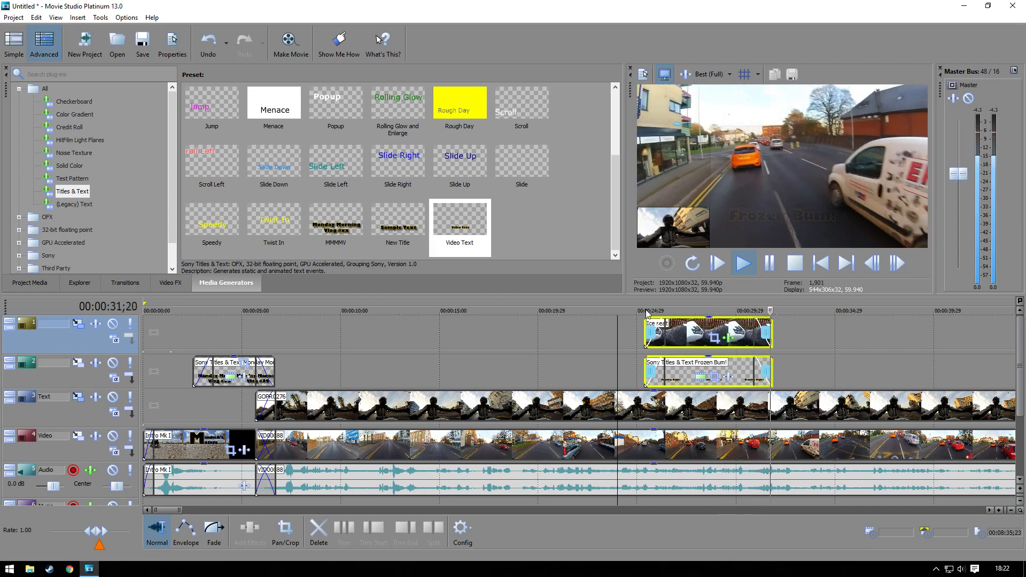
key(Return)
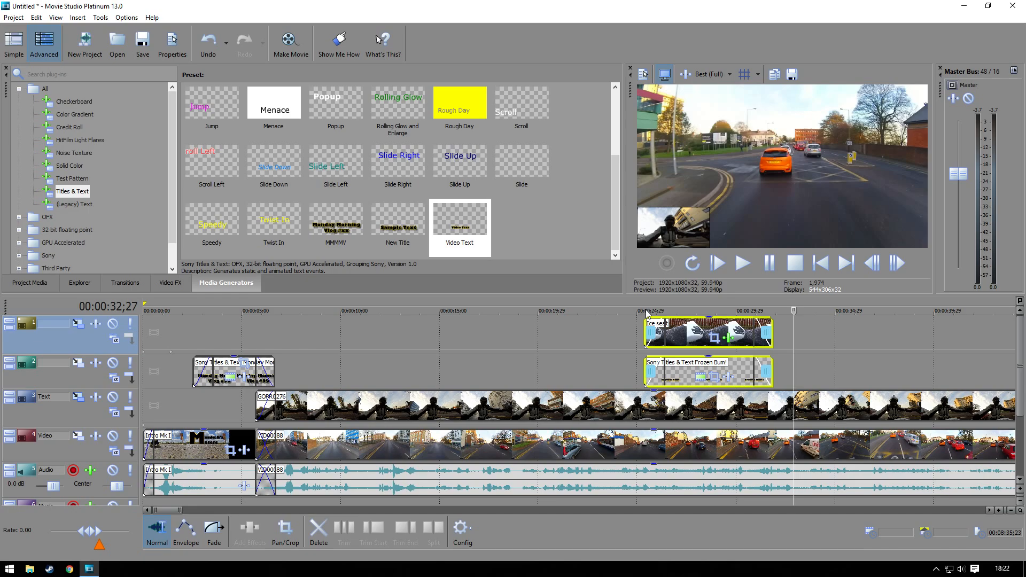
scroll(828, 336, down, 2)
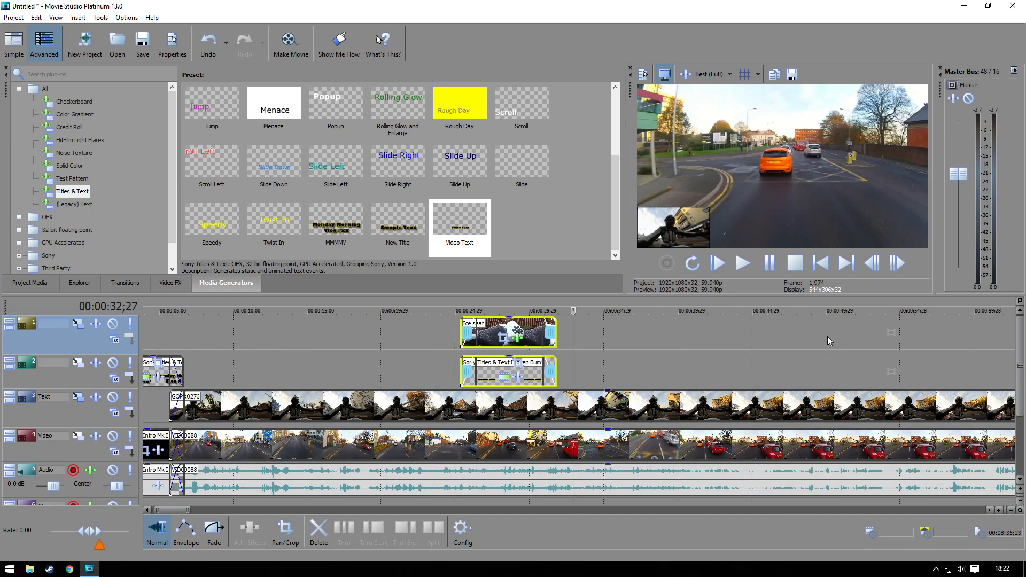
Step: Play further along the ride footage, from about 00:00:33 to about 00:01:03
key(space)
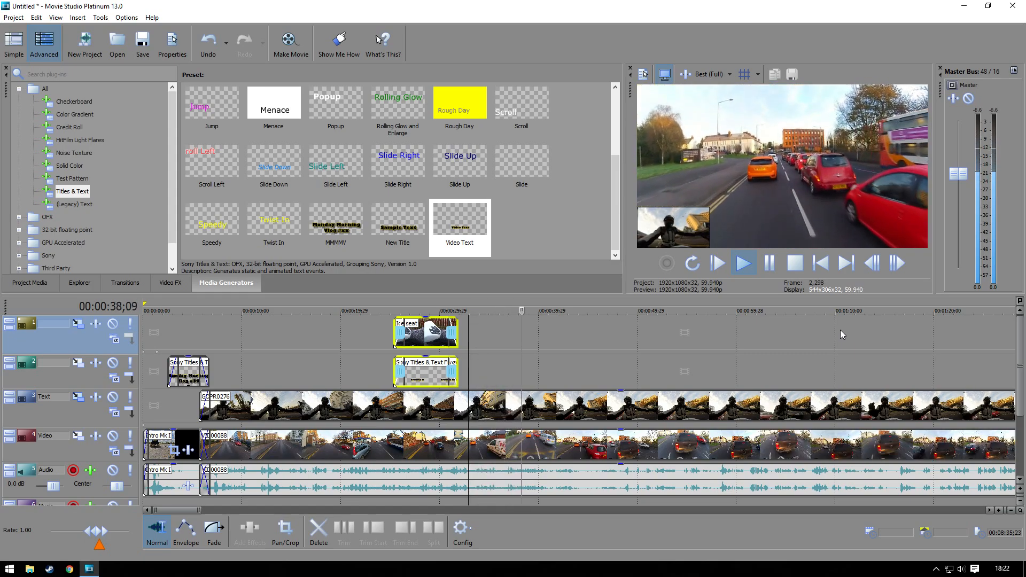
scroll(833, 355, down, 1)
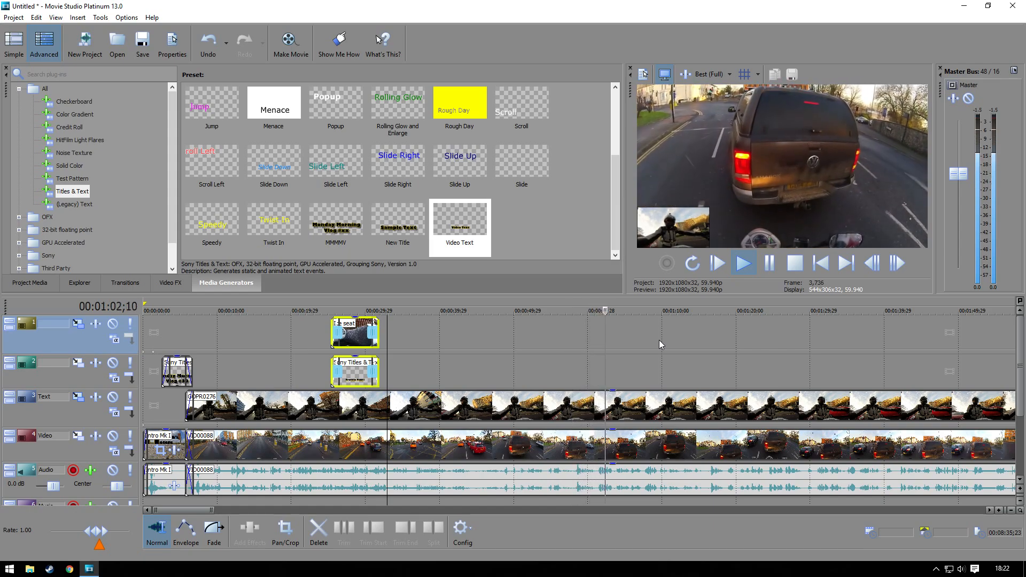
key(Return)
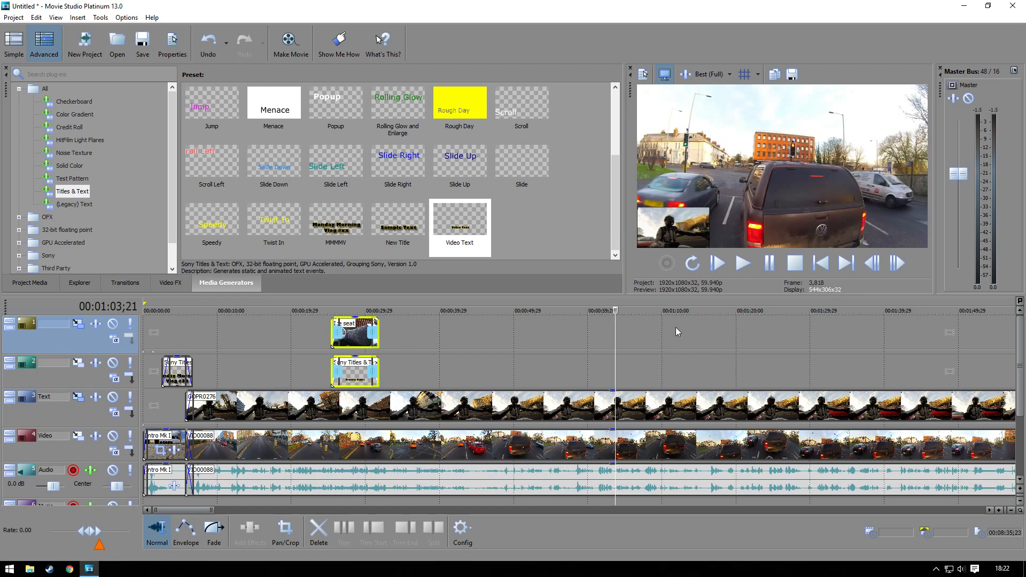
Step: Insert an empty video track above the track holding the Ice seat image
right_click(89, 345)
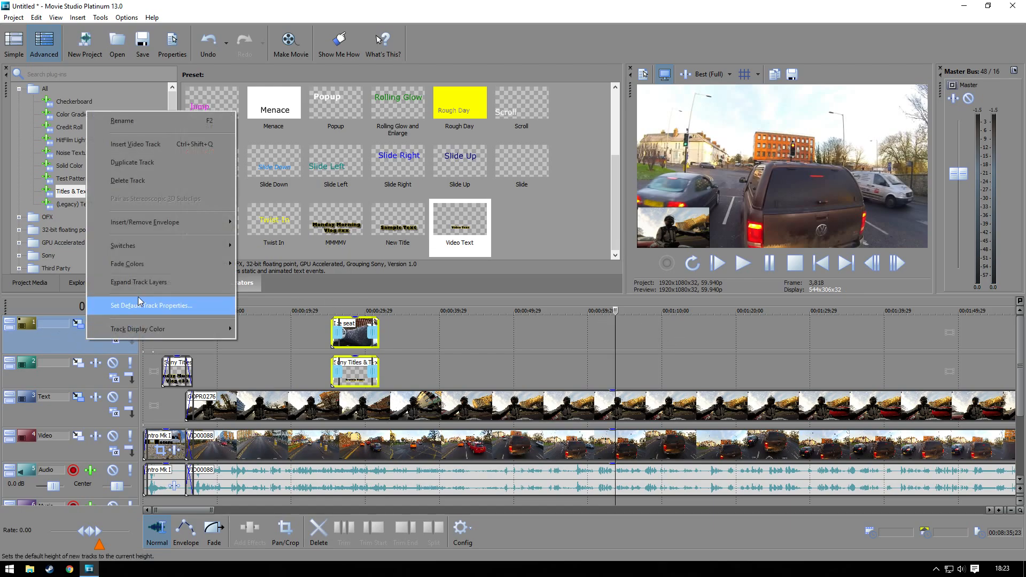
click(199, 142)
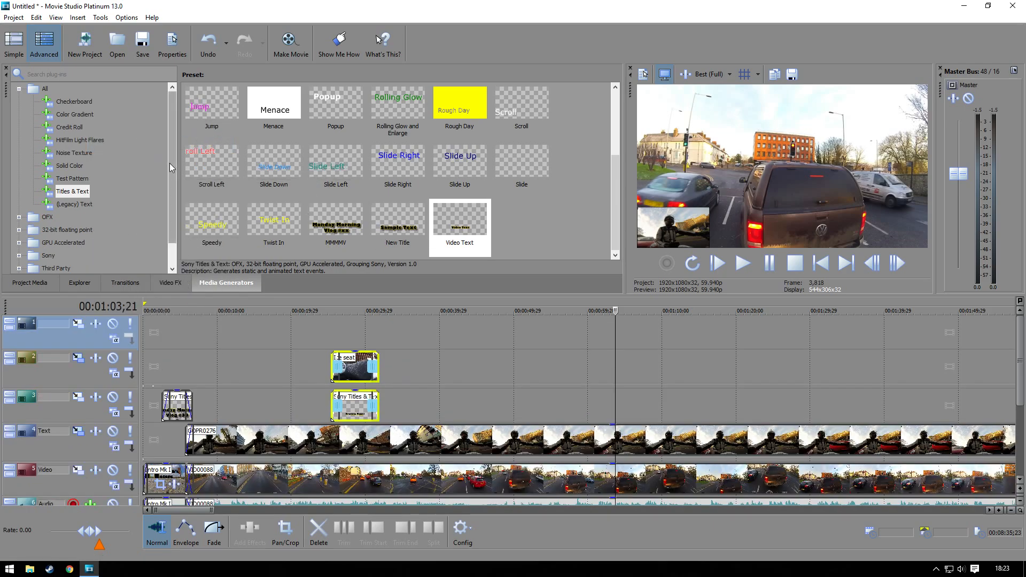
click(741, 371)
scroll(659, 359, down, 8)
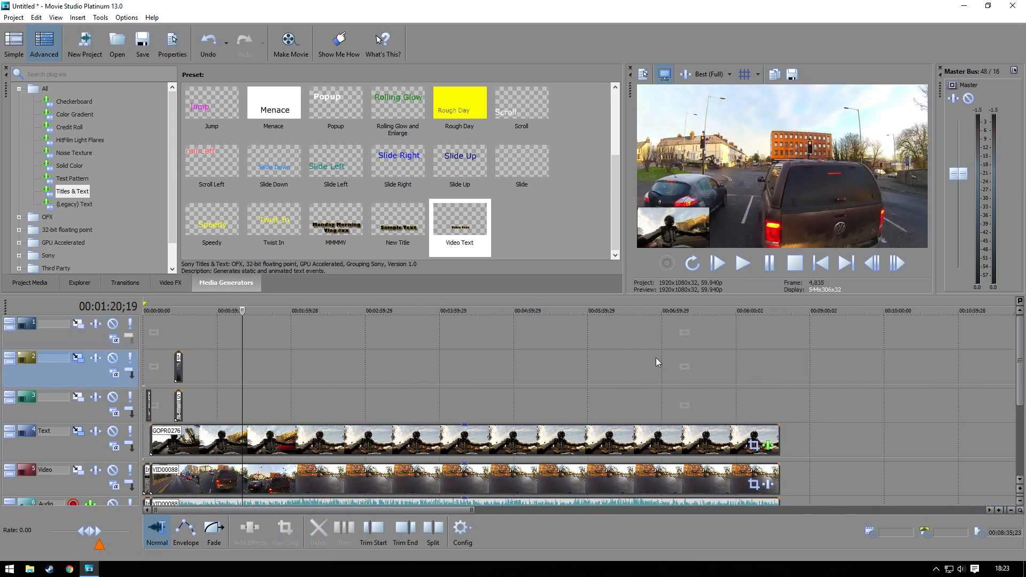
Step: Browse to the Minus a Motorbike folder among the finished videos and place Cam Setup.mp4 on the empty track beyond the ride footage
click(80, 283)
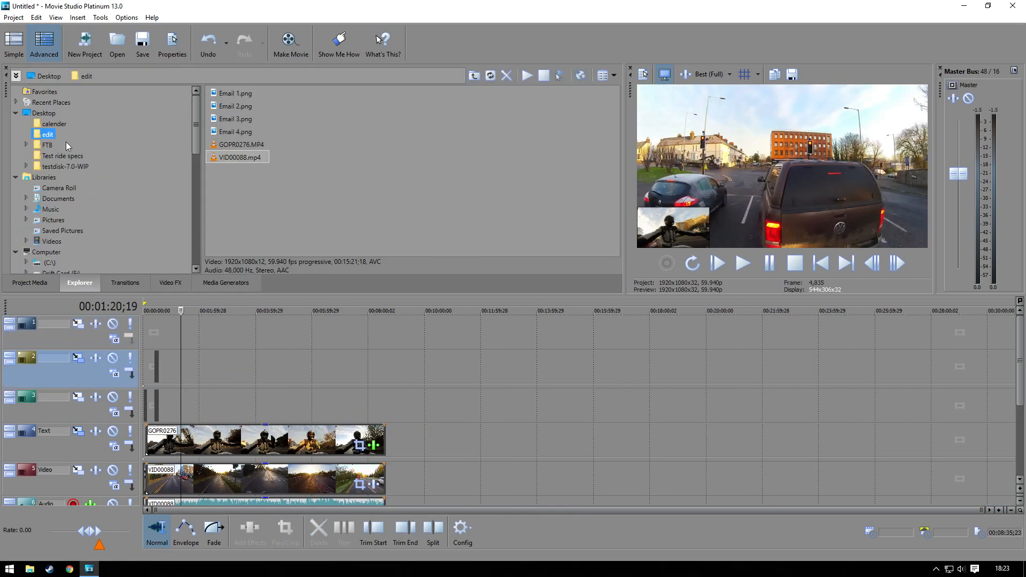
drag(197, 122, 186, 179)
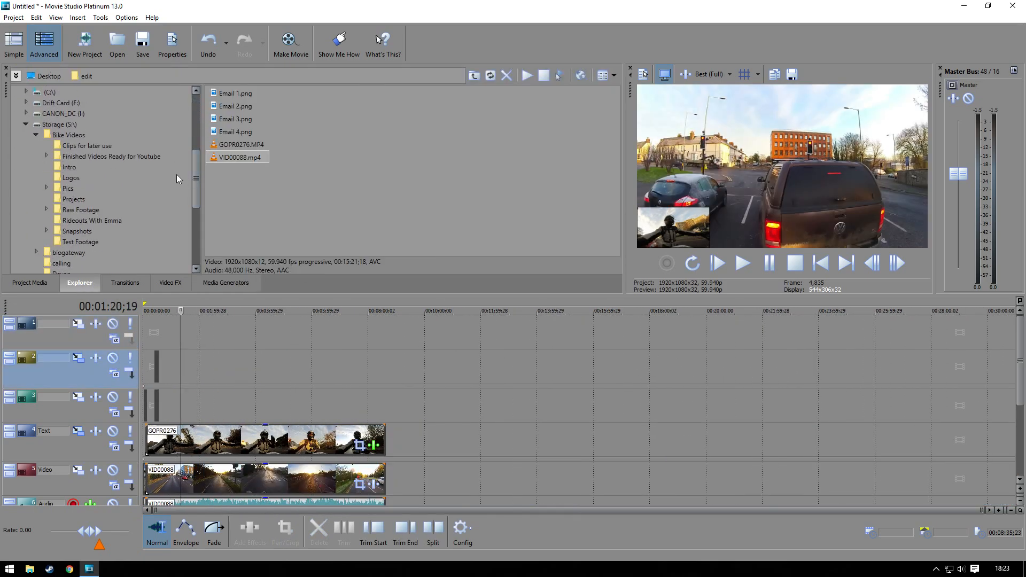
scroll(47, 158, up, 4)
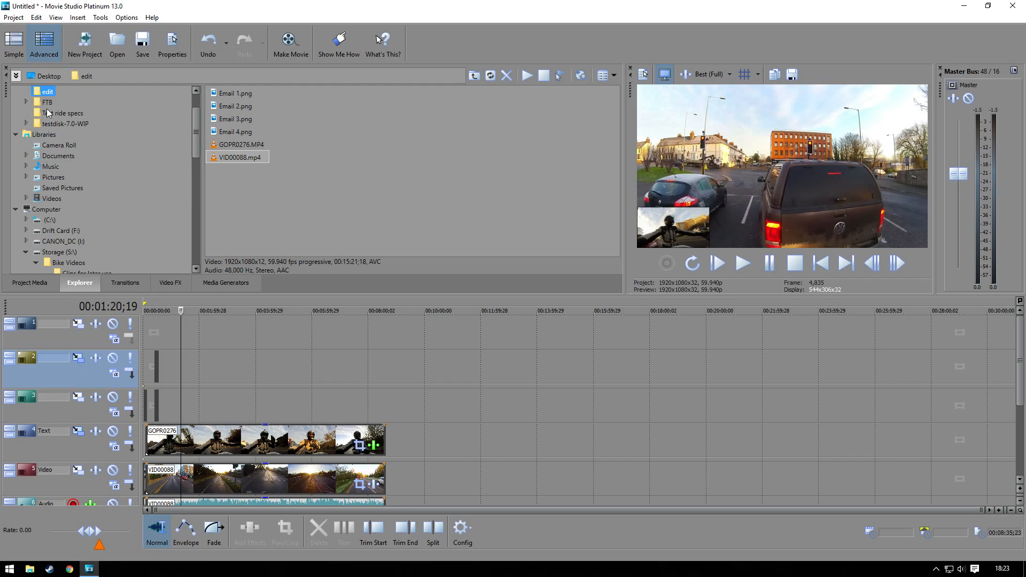
drag(197, 151, 196, 199)
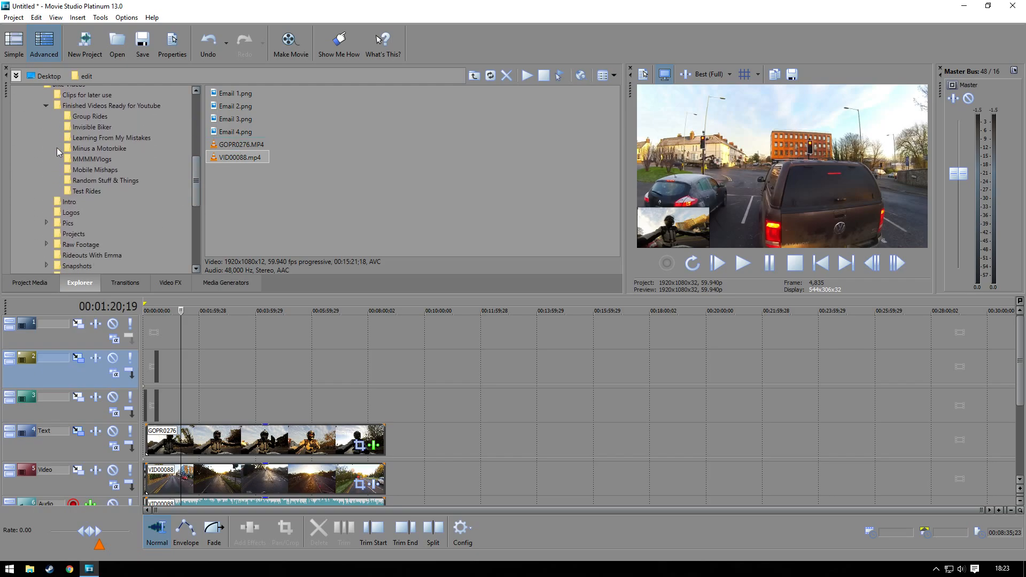
click(79, 150)
drag(243, 92, 470, 325)
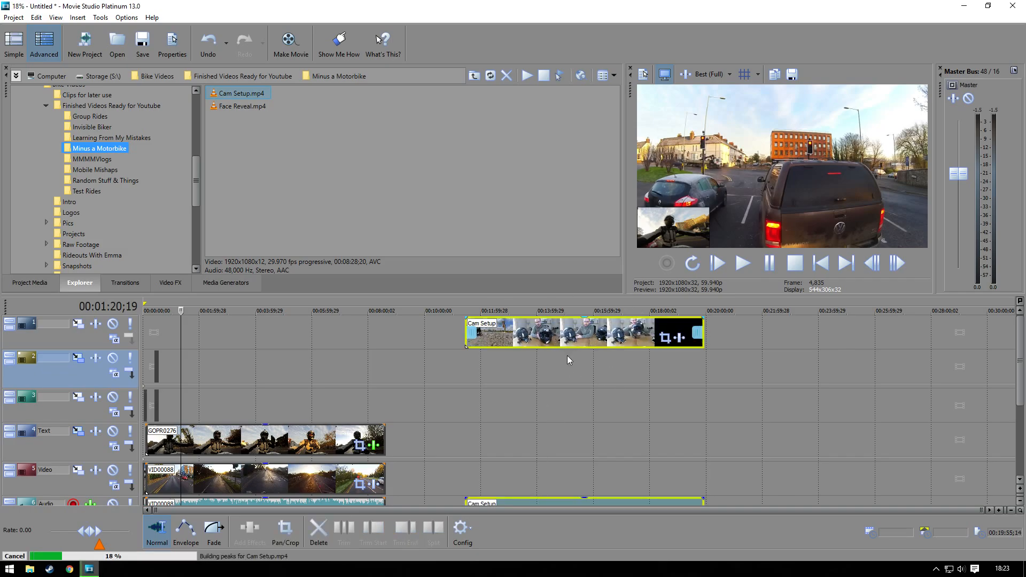
Step: Ungroup the Cam Setup clip's video from its audio and delete the audio event
click(862, 398)
click(593, 334)
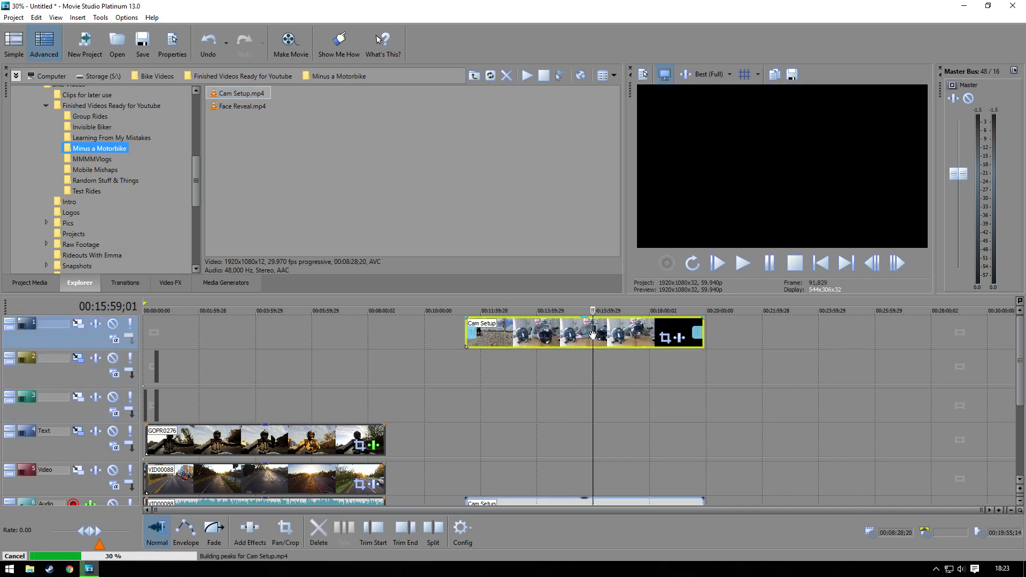
right_click(557, 336)
mouse_move(601, 485)
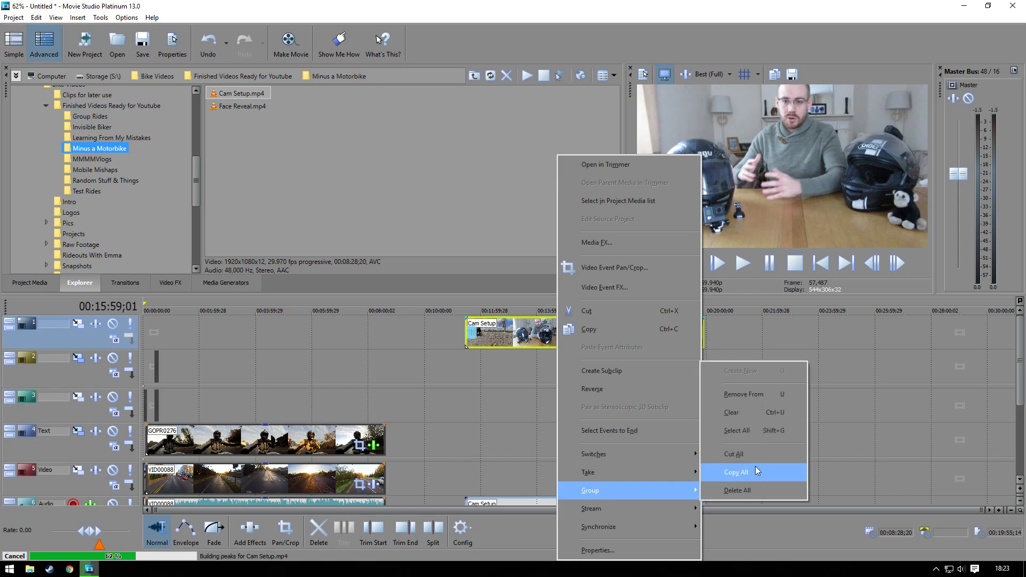
click(759, 394)
mouse_move(1020, 379)
mouse_down()
mouse_move(1020, 396)
mouse_move(1008, 380)
mouse_up()
click(616, 483)
key(Delete)
Step: Trim the Cam Setup clip's start at 00:15:13;16 and cut its end so about 40 seconds remain
drag(463, 308, 569, 310)
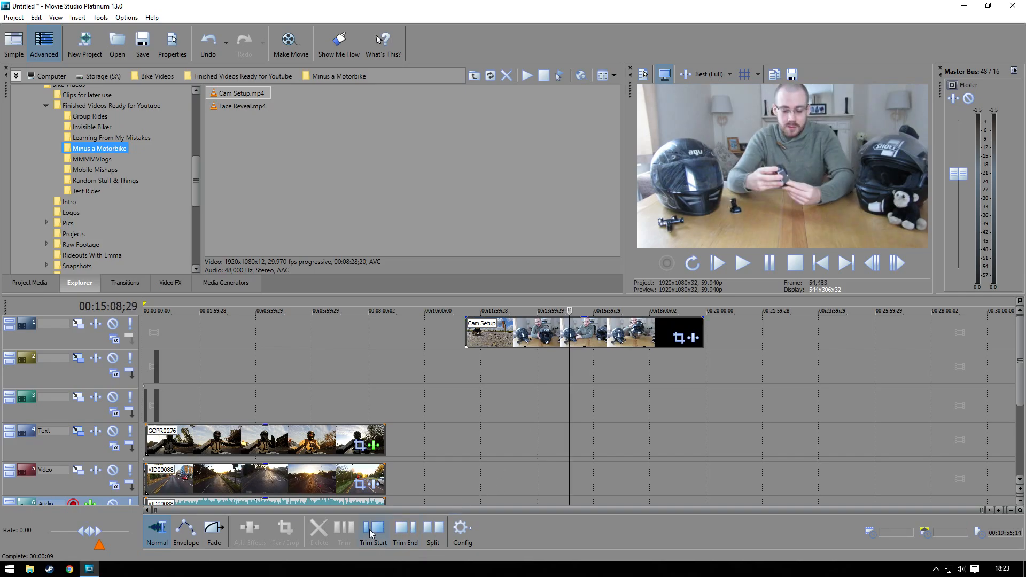
click(572, 328)
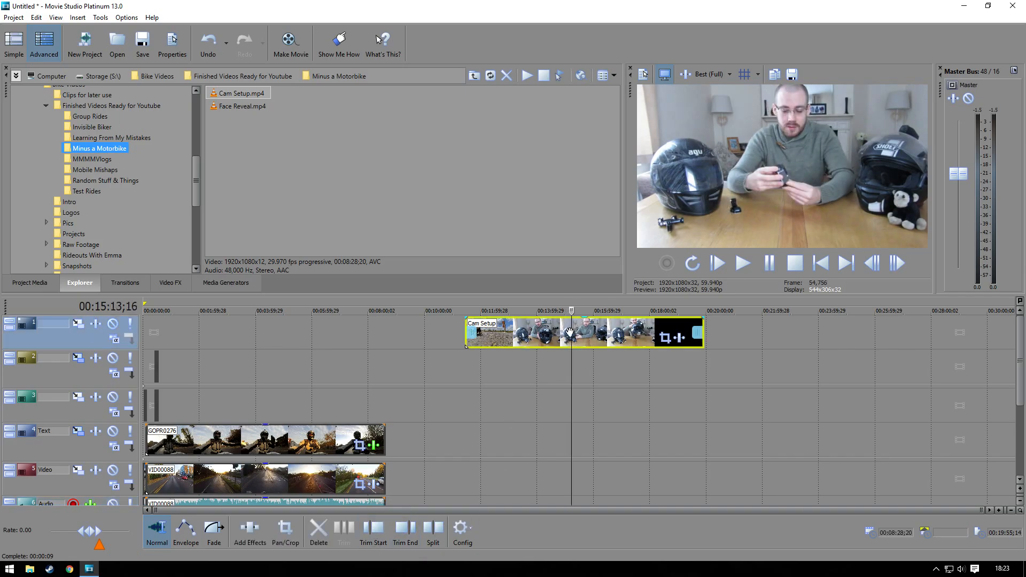
click(375, 532)
scroll(579, 372, up, 1)
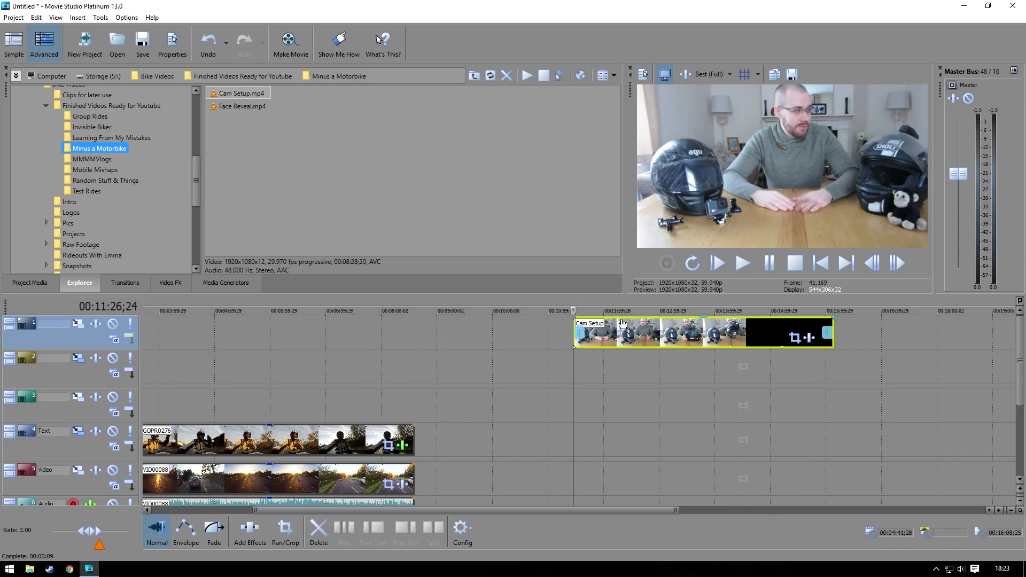
drag(572, 310, 610, 310)
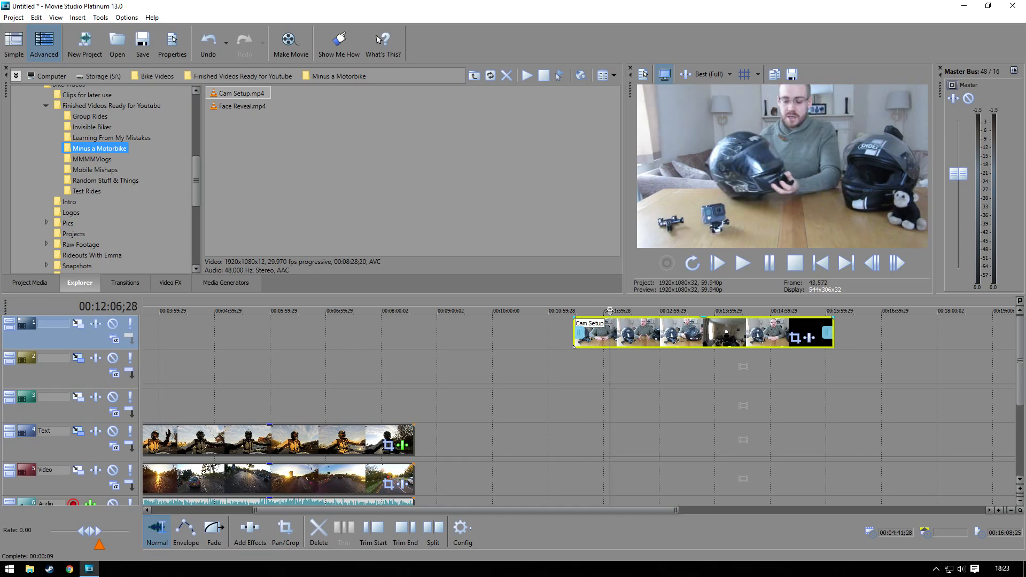
click(411, 536)
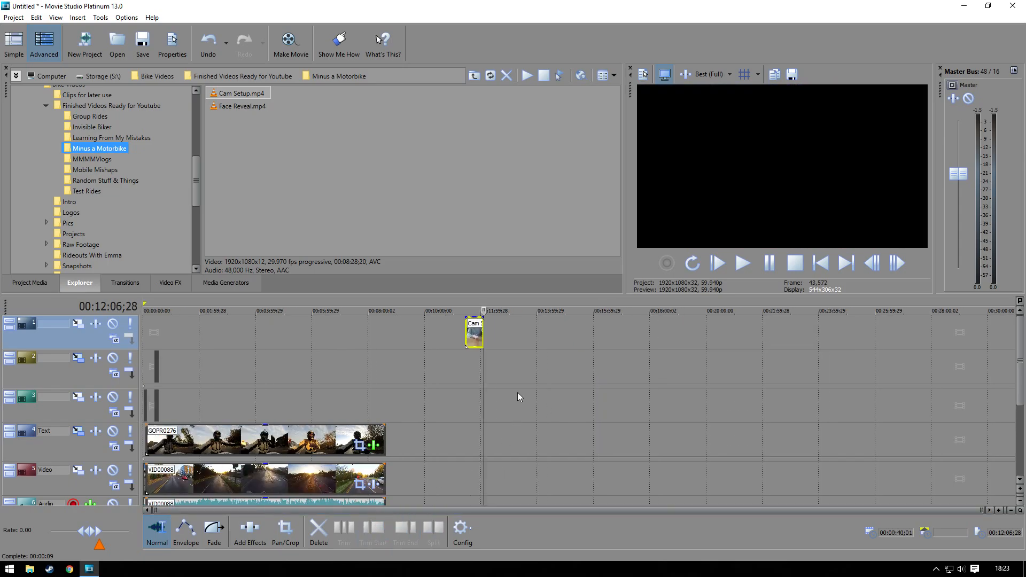
Step: Move the Cam Setup clip to about 00:02:25 over the ride footage, and shrink its track to about half size with Track Motion
drag(476, 347, 222, 346)
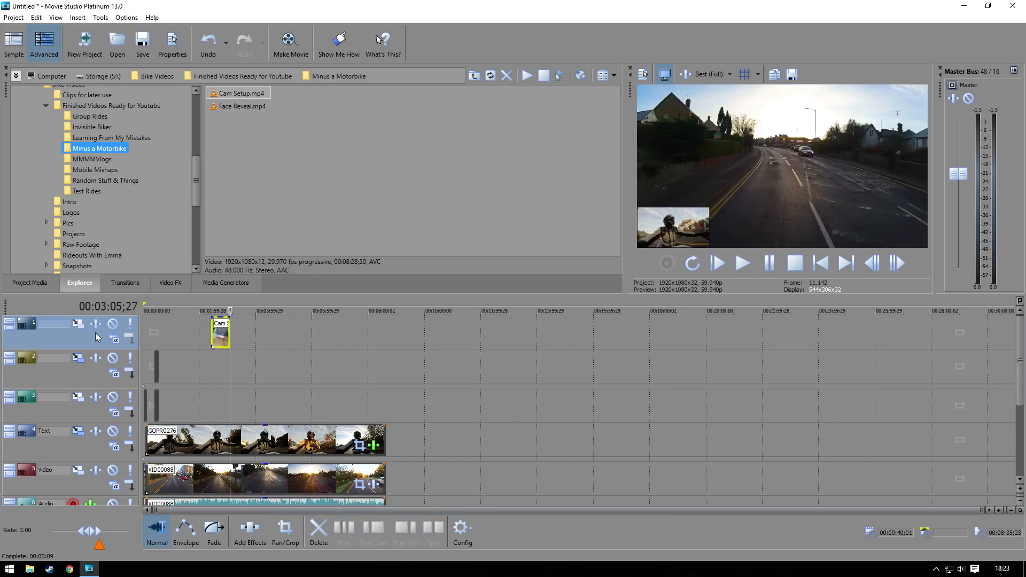
drag(239, 309, 144, 311)
click(78, 323)
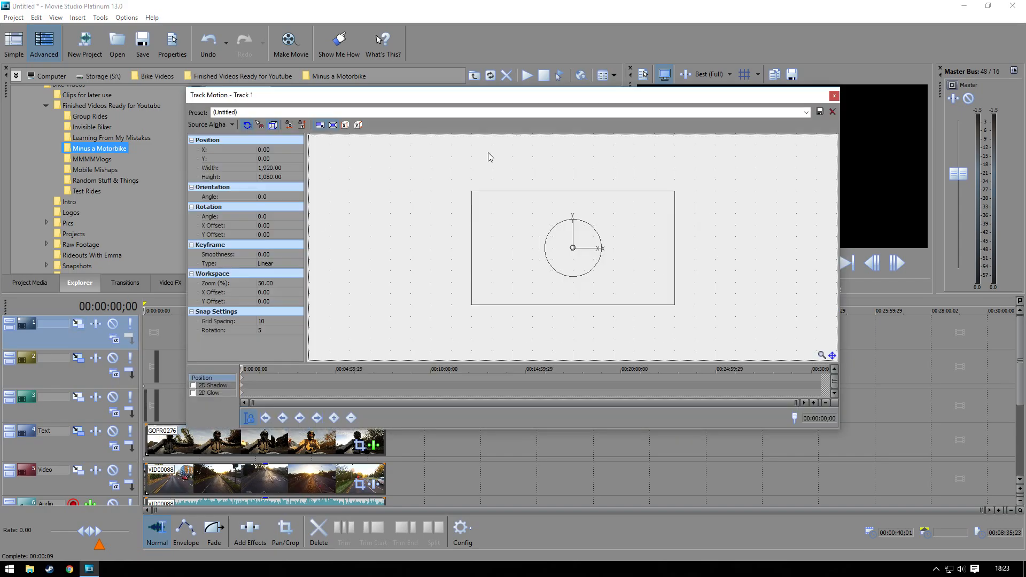
click(291, 177)
key(Return)
click(834, 98)
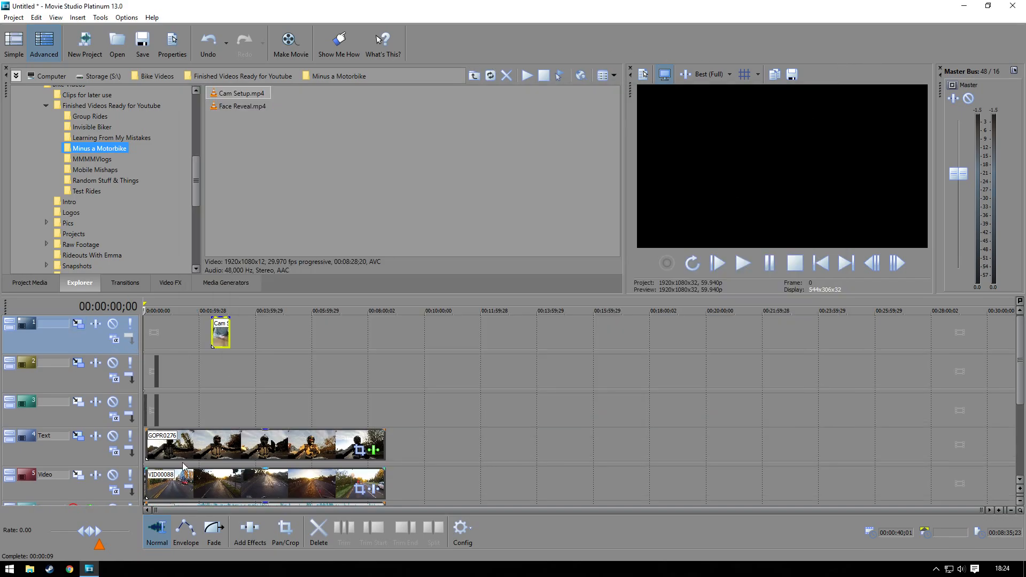
click(212, 311)
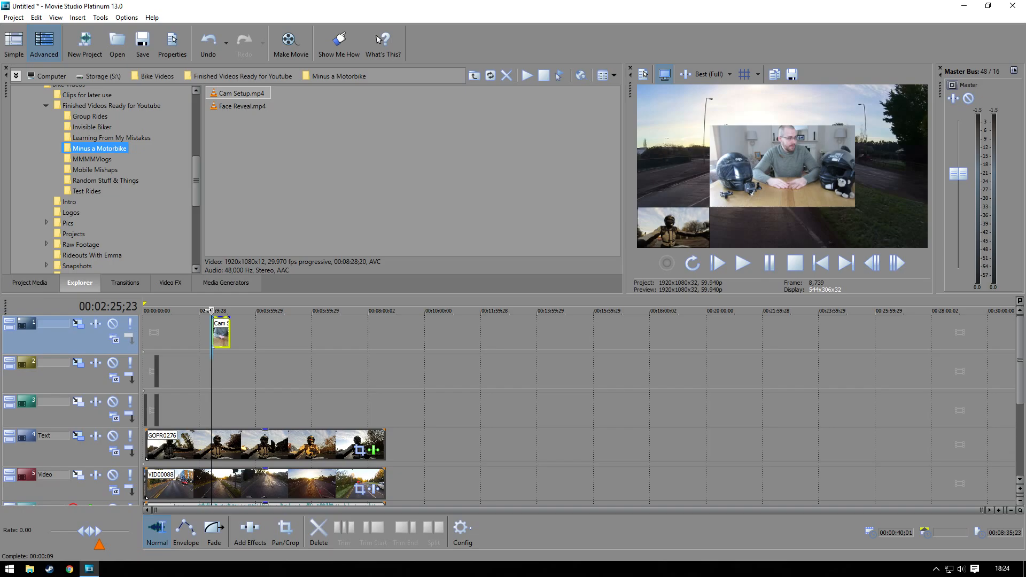
Step: Scrub the ride footage for the waiting-behind-the-van section and move the Cam Setup clip to 00:01:03;06
scroll(255, 391, up, 3)
click(256, 311)
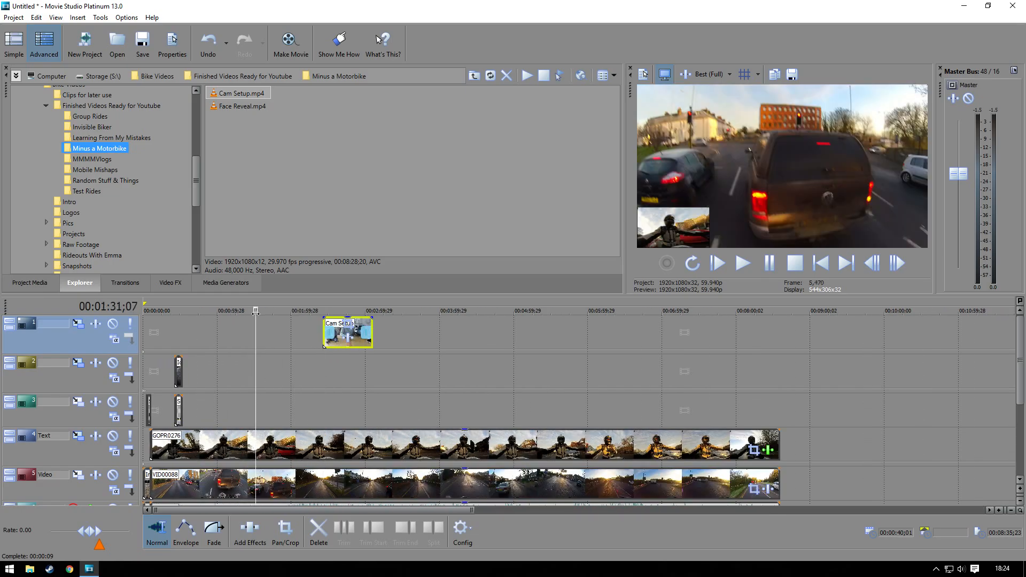
drag(255, 311, 242, 311)
click(235, 311)
click(229, 310)
click(219, 310)
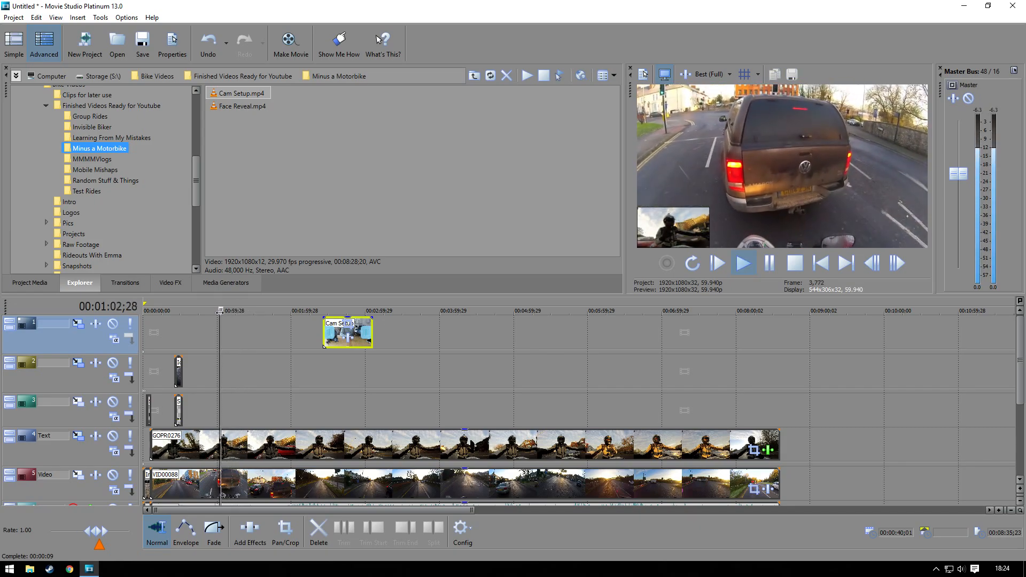
drag(341, 334, 242, 334)
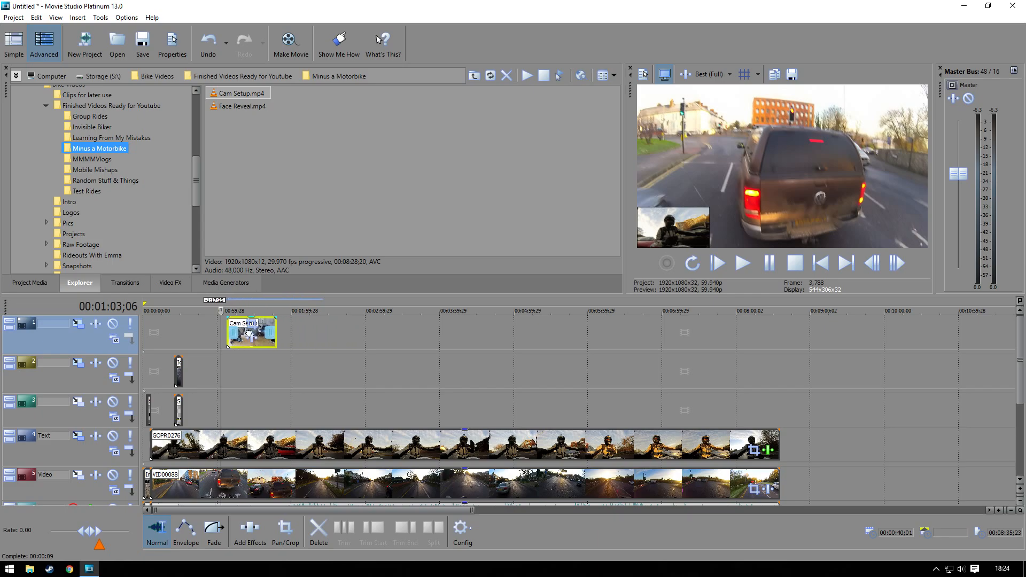
Step: Add a short fade in at the start and a short fade out at the end of the Cam Setup clip
click(218, 529)
scroll(235, 341, up, 3)
drag(385, 325, 390, 326)
scroll(543, 339, up, 3)
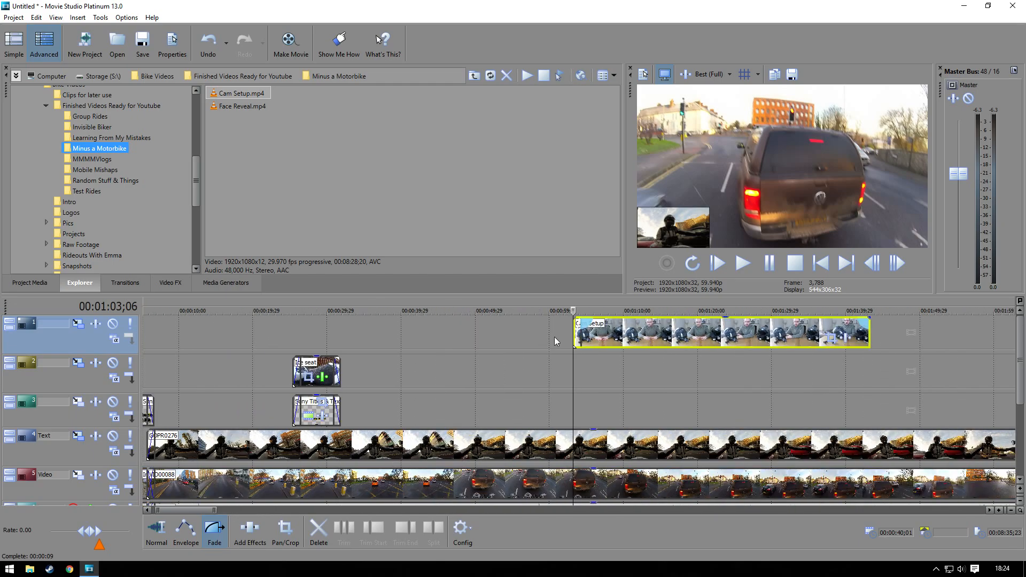
mouse_move(868, 321)
mouse_down()
mouse_move(836, 324)
mouse_move(856, 324)
mouse_up()
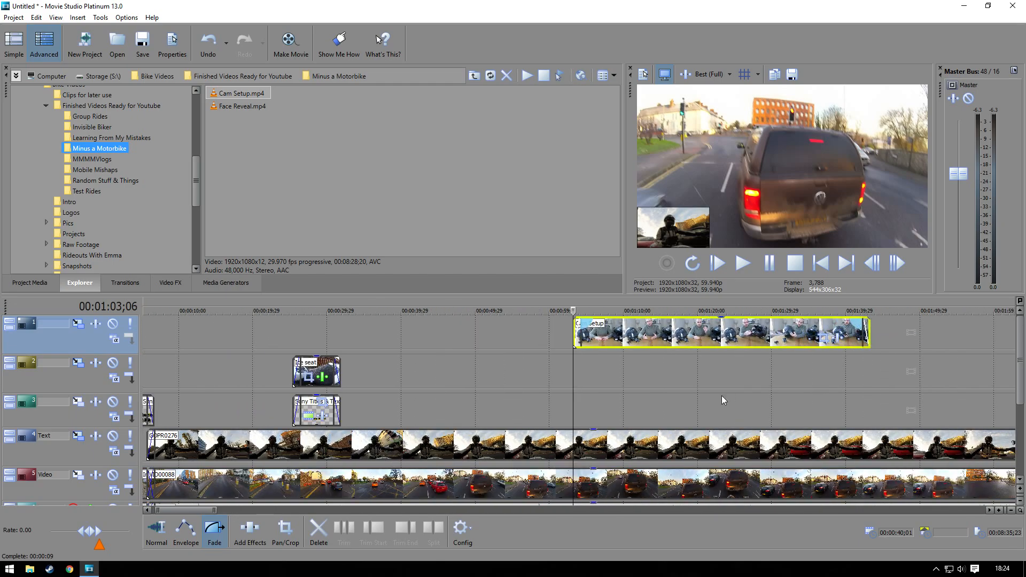
Step: Apply the Solid Black Border effect to the Cam Setup clip and play back the picture-in-picture
click(171, 283)
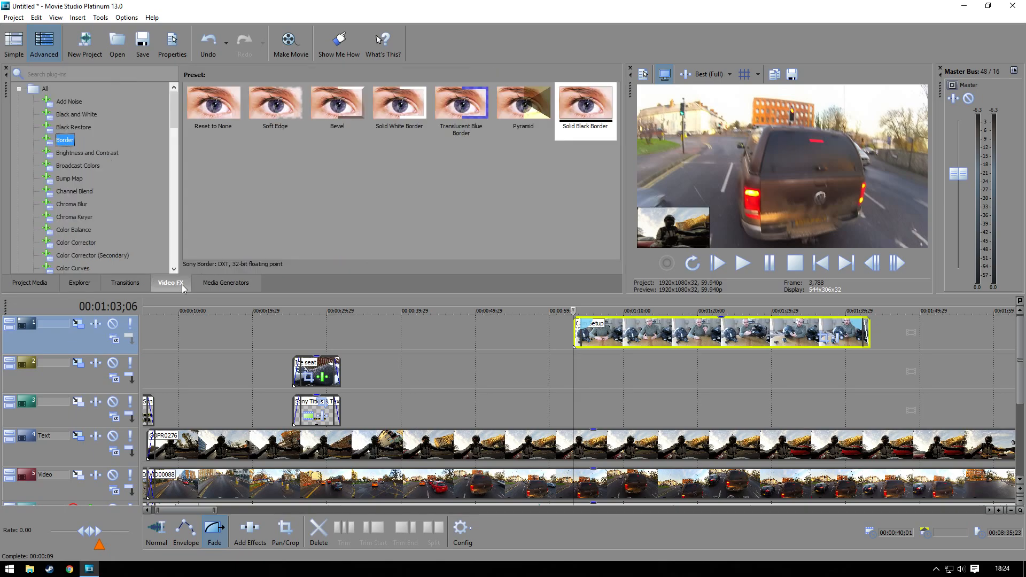
drag(564, 114, 706, 291)
drag(688, 343, 685, 344)
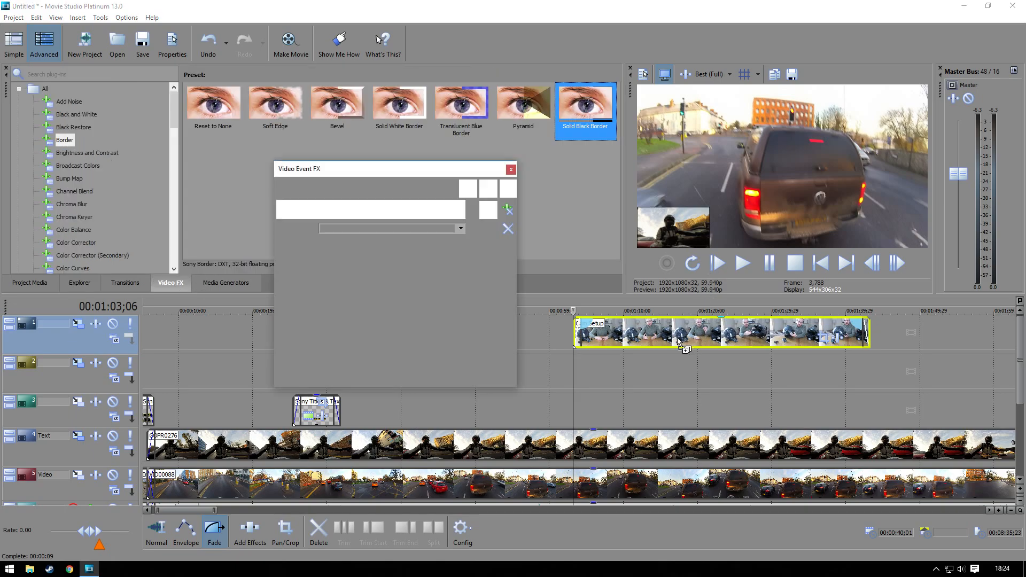
click(516, 172)
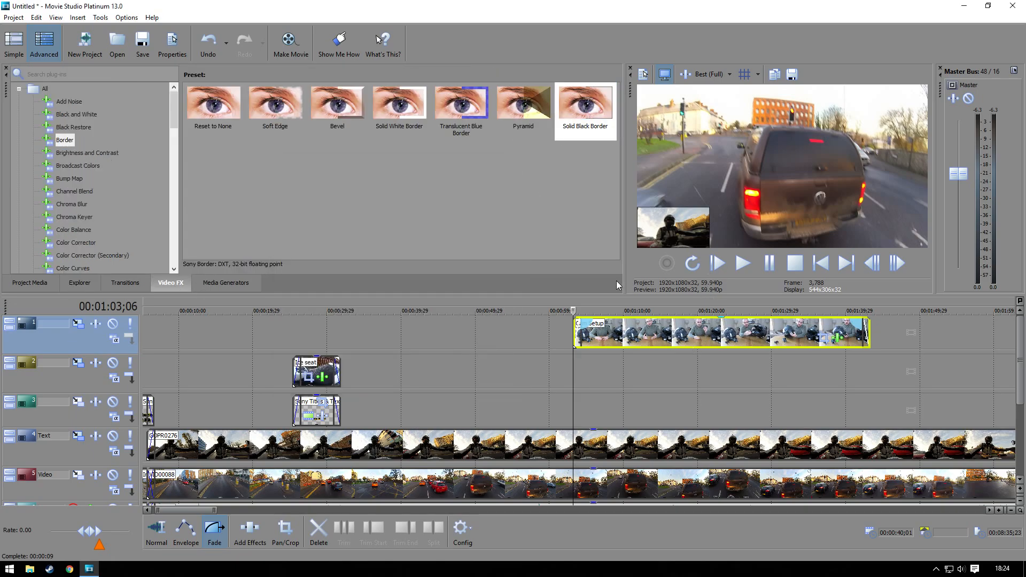
key(space)
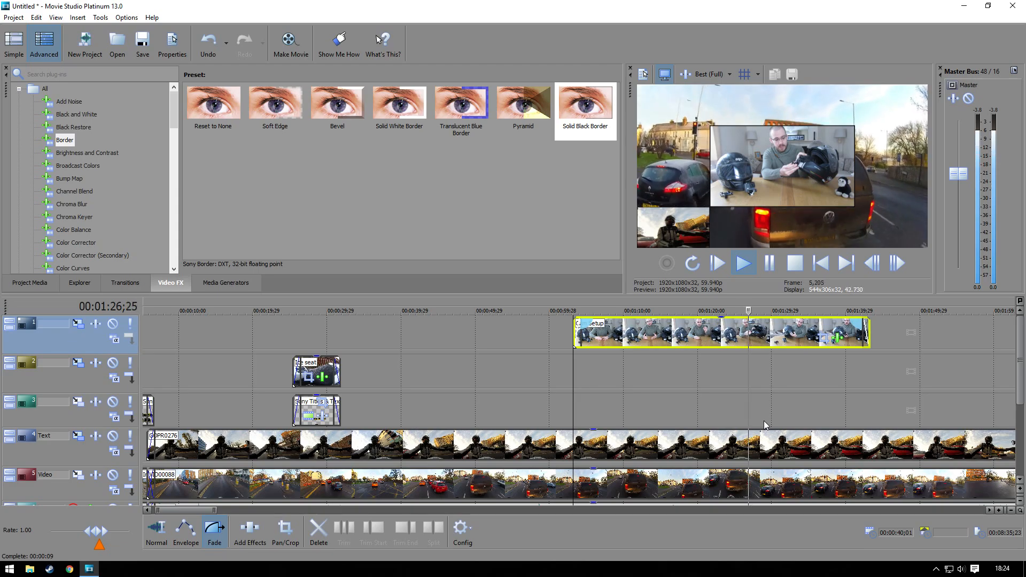
key(Return)
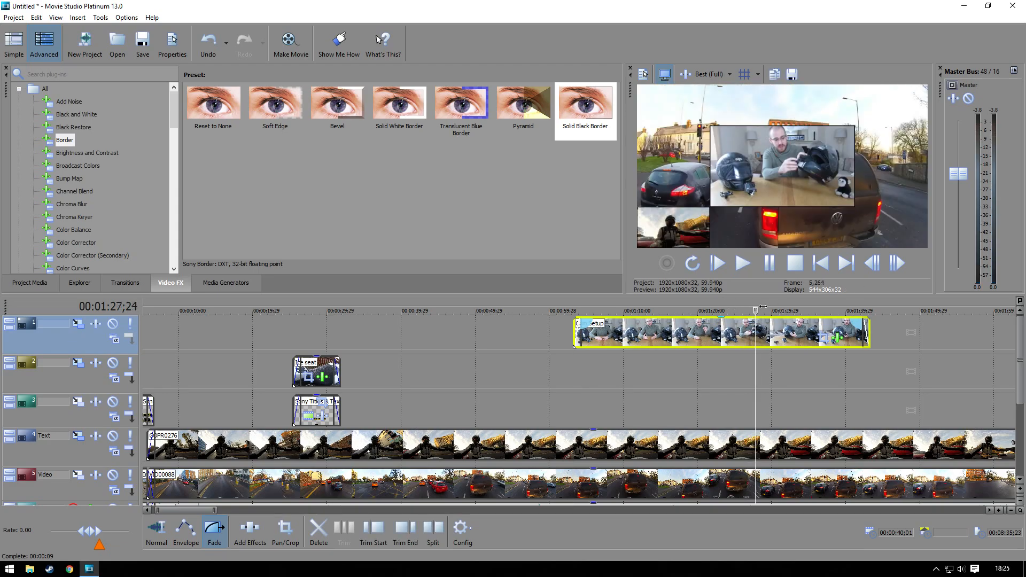
Step: Trim the Cam Setup clip's end at about 00:01:13;11 and play back the overlay from 00:01:03
drag(755, 310, 648, 309)
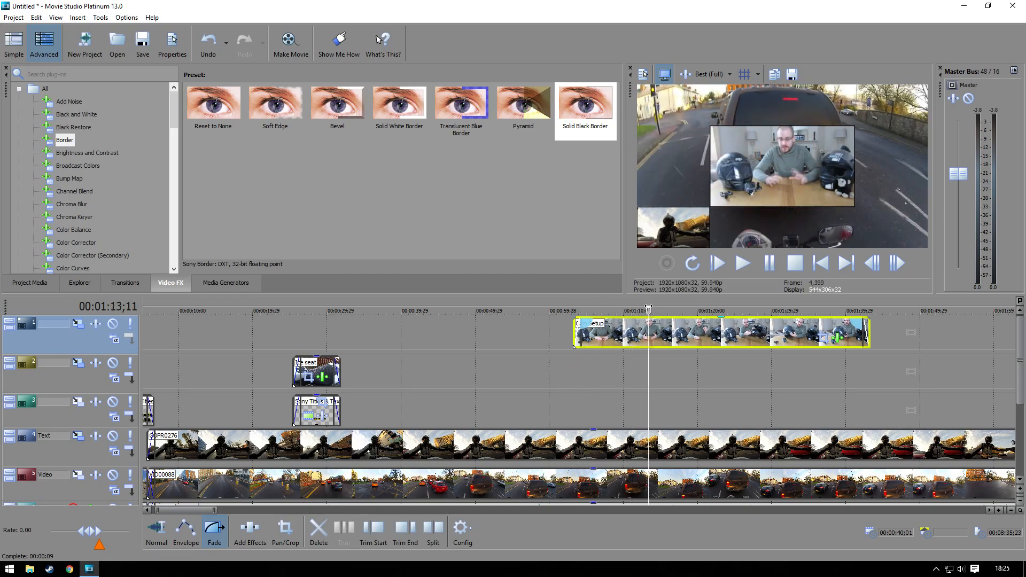
click(647, 339)
drag(647, 310, 572, 310)
click(405, 529)
key(space)
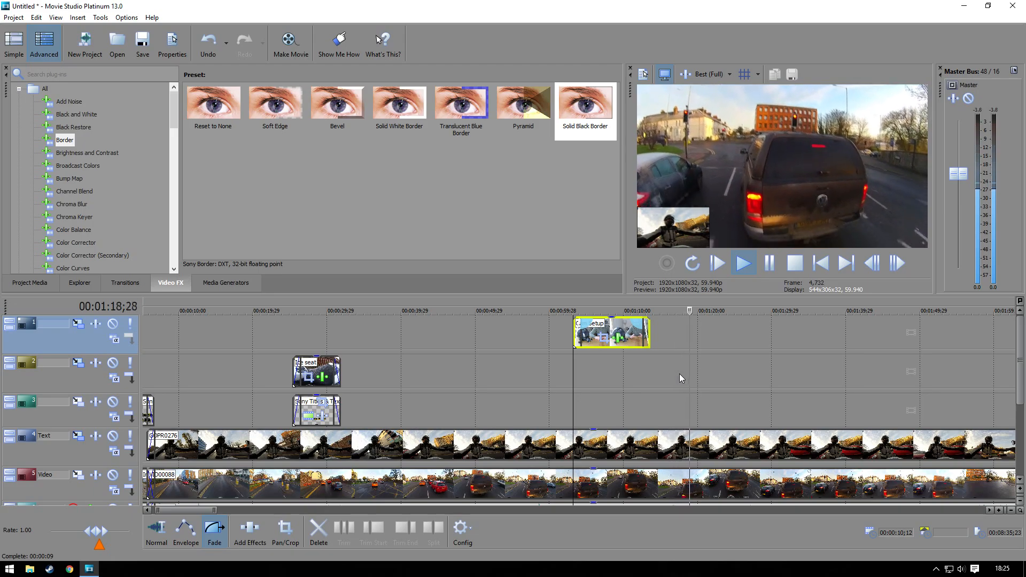
scroll(742, 373, down, 3)
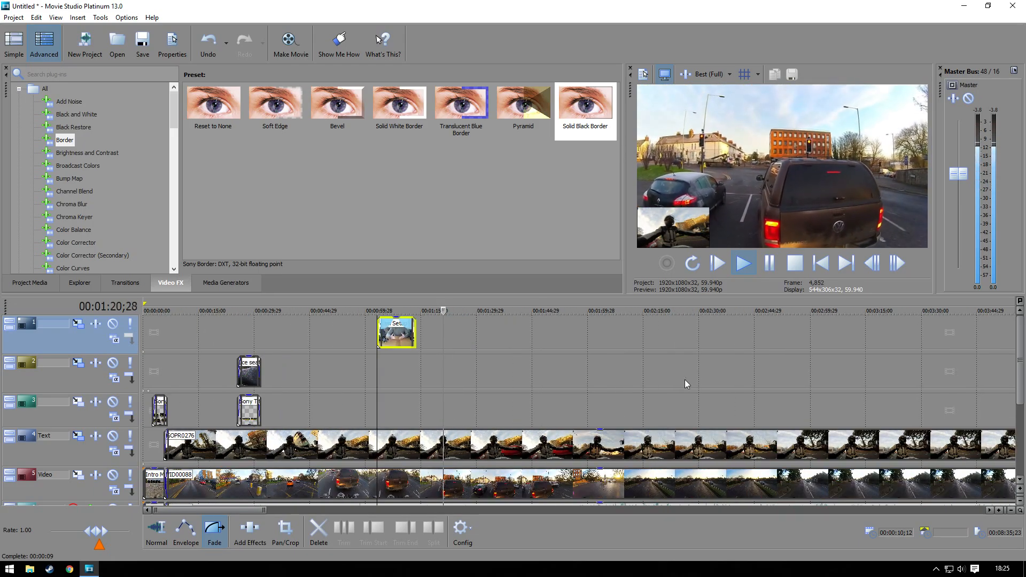
Step: Play and sample the ride footage beyond the Cam Setup overlay, stopping at about 00:02:17;06
scroll(579, 363, down, 3)
scroll(580, 379, up, 3)
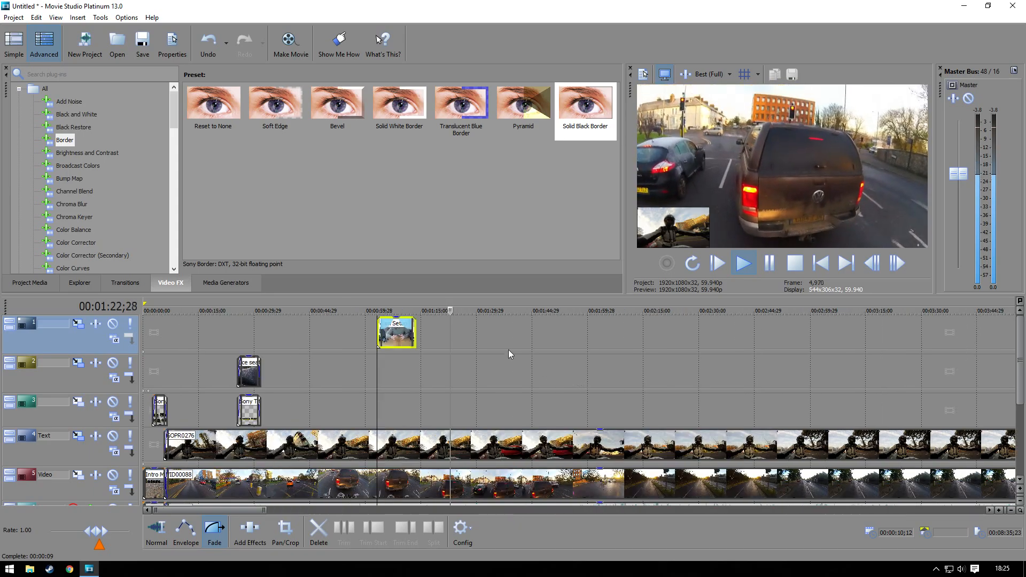
scroll(514, 344, down, 2)
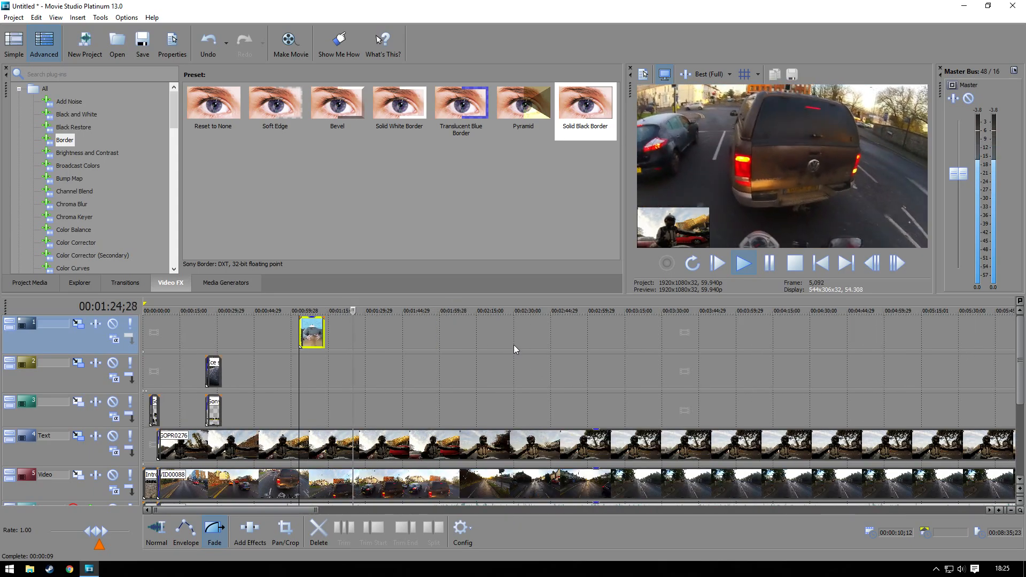
scroll(511, 343, down, 1)
scroll(511, 343, up, 1)
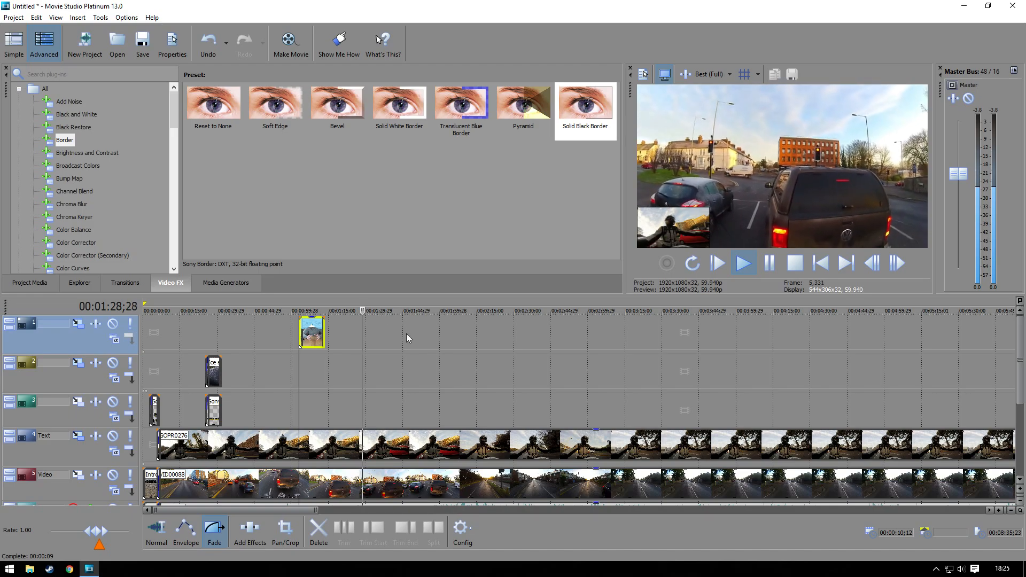
key(space)
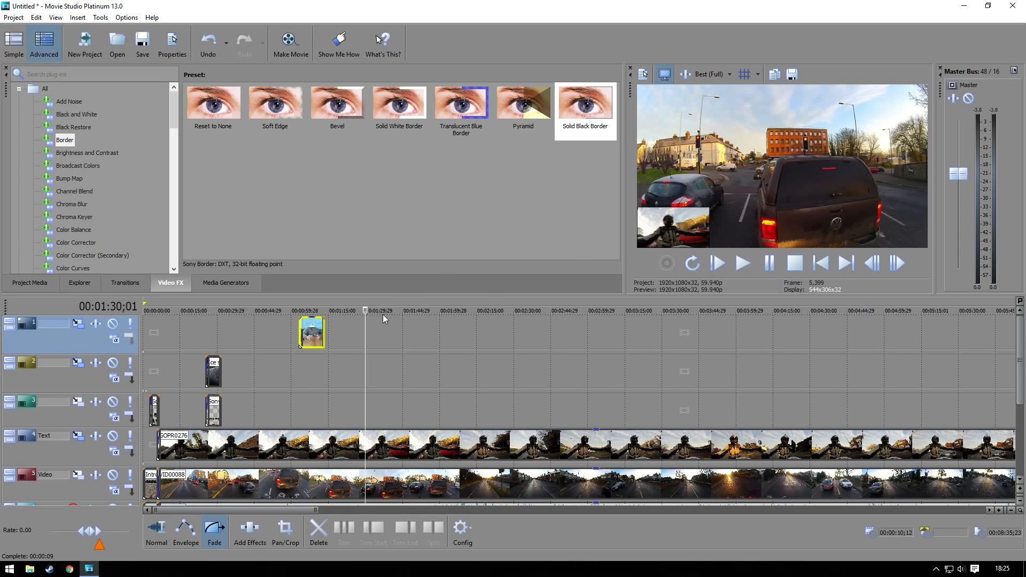
click(414, 312)
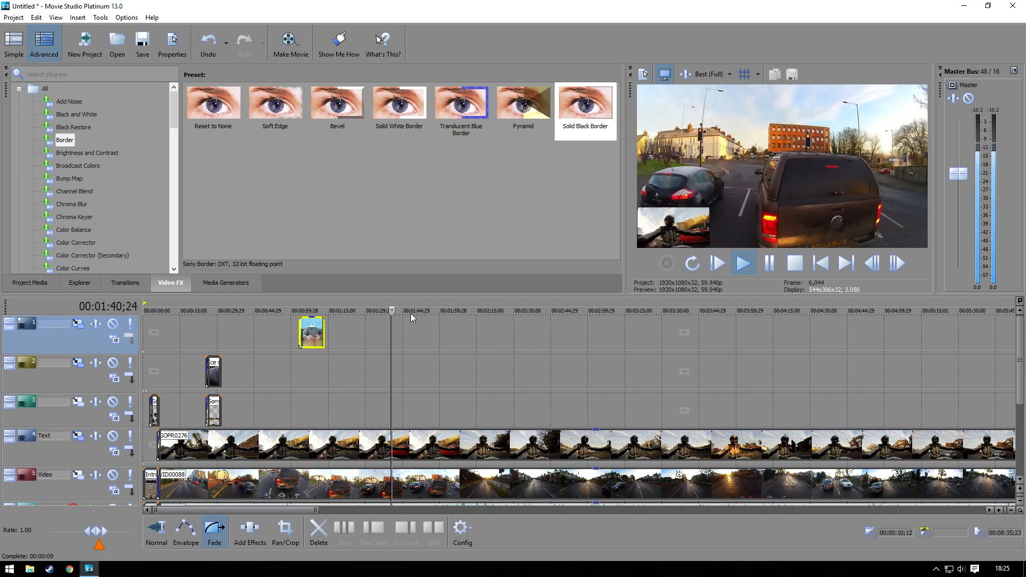
key(space)
click(441, 312)
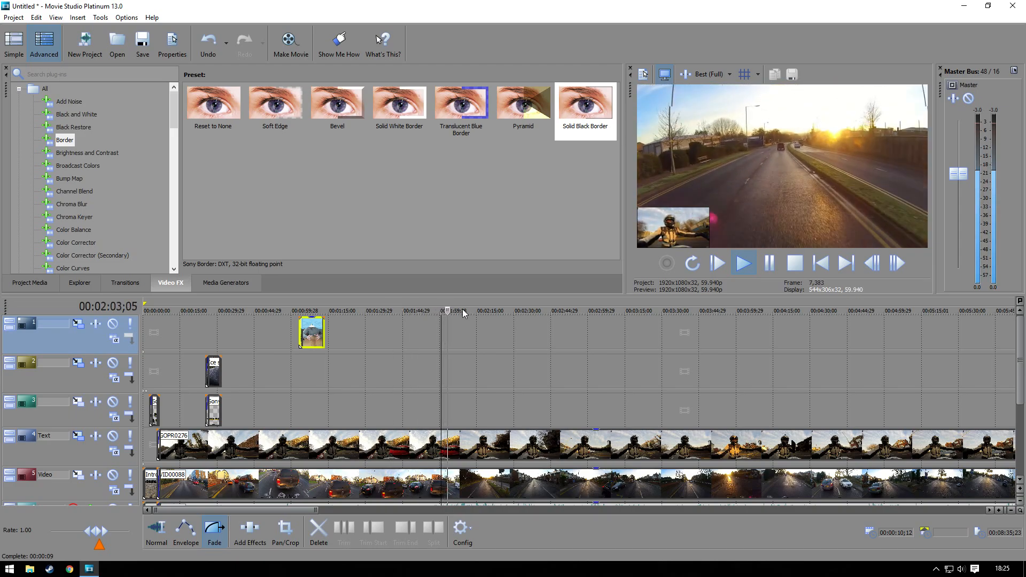
click(463, 312)
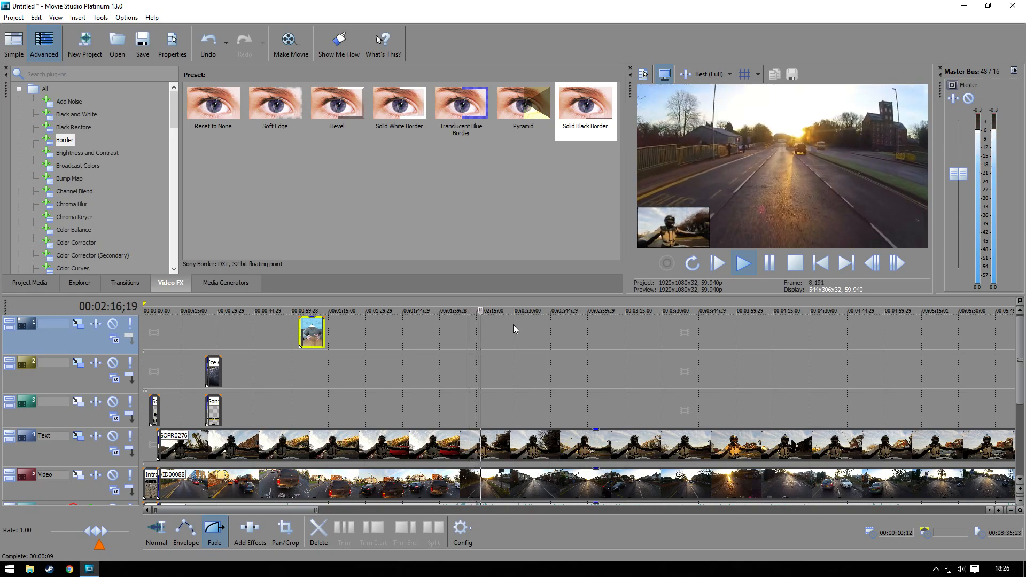
key(Return)
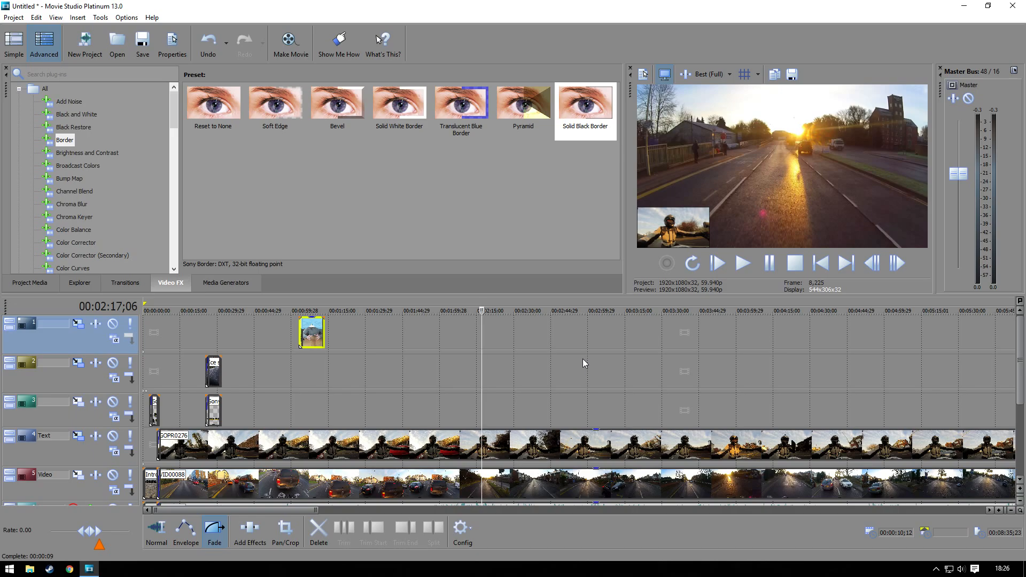
Step: Add Cam Setup.mp4 from the Minus a Motorbike folder to the top track, beyond the end of the ride footage
scroll(637, 360, down, 8)
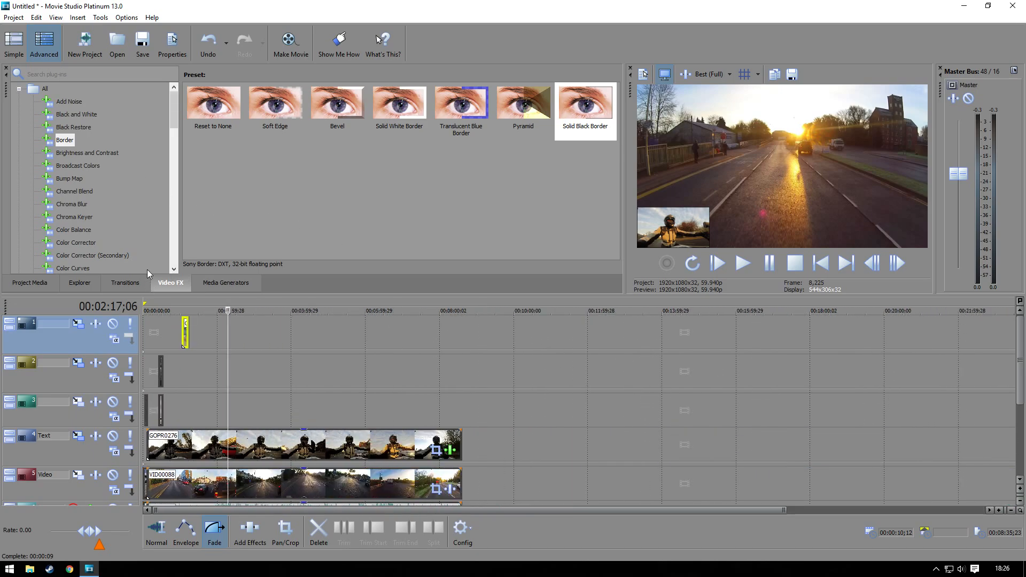
mouse_move(173, 110)
mouse_down()
mouse_move(173, 126)
mouse_move(171, 97)
mouse_up()
click(85, 285)
drag(239, 96, 519, 334)
click(590, 415)
scroll(619, 452, down, 2)
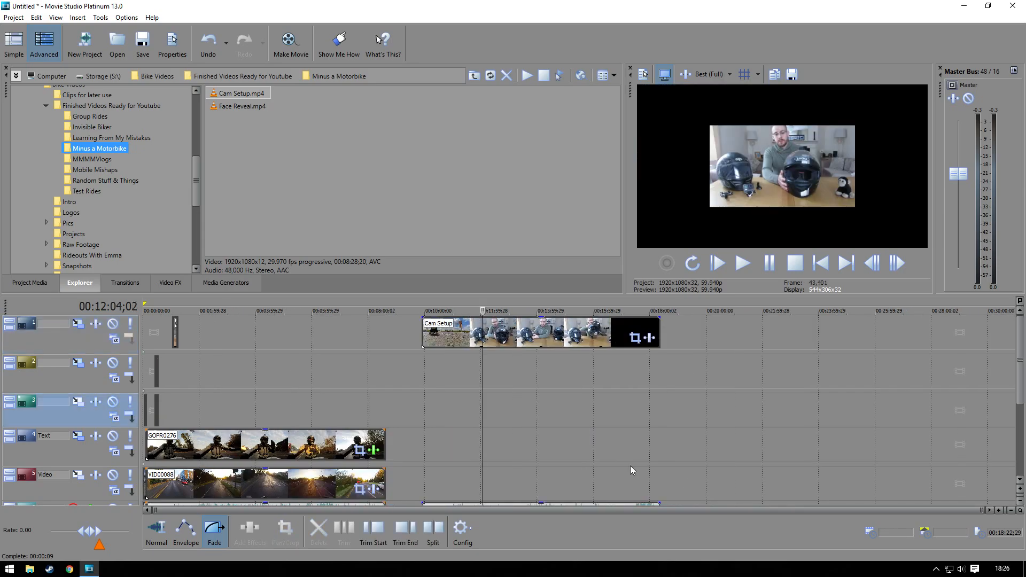
Step: Ungroup the new Cam Setup clip from its audio and delete the audio event
click(570, 332)
right_click(570, 332)
mouse_move(689, 496)
click(790, 399)
mouse_move(1019, 385)
mouse_down()
mouse_move(1020, 423)
mouse_move(1021, 373)
mouse_up()
click(603, 480)
key(Delete)
Step: Save the Cam Setup frame at 00:10:10;22 as a JPEG snapshot named Roll bar
scroll(933, 390, up, 2)
drag(510, 309, 520, 310)
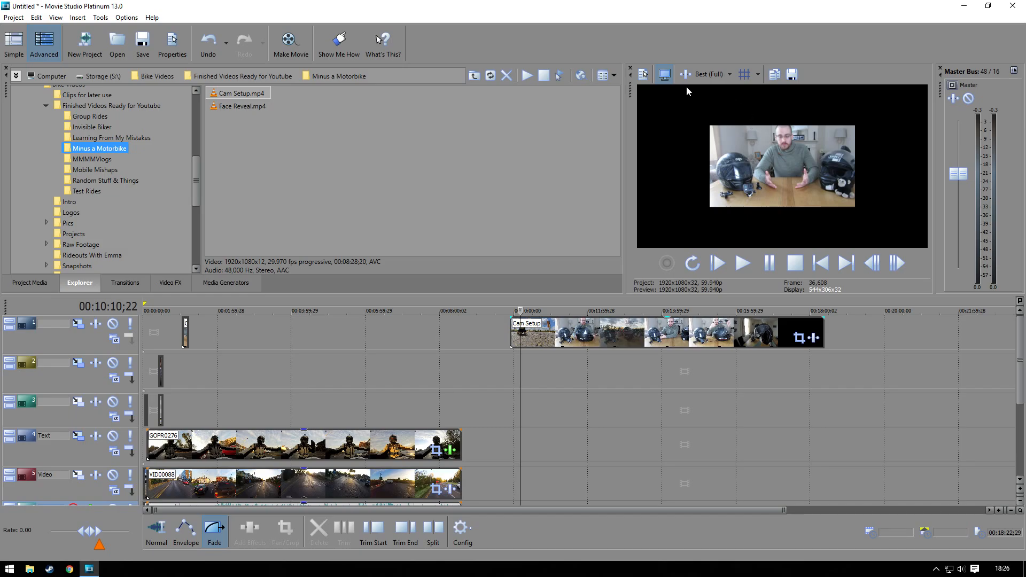
click(791, 77)
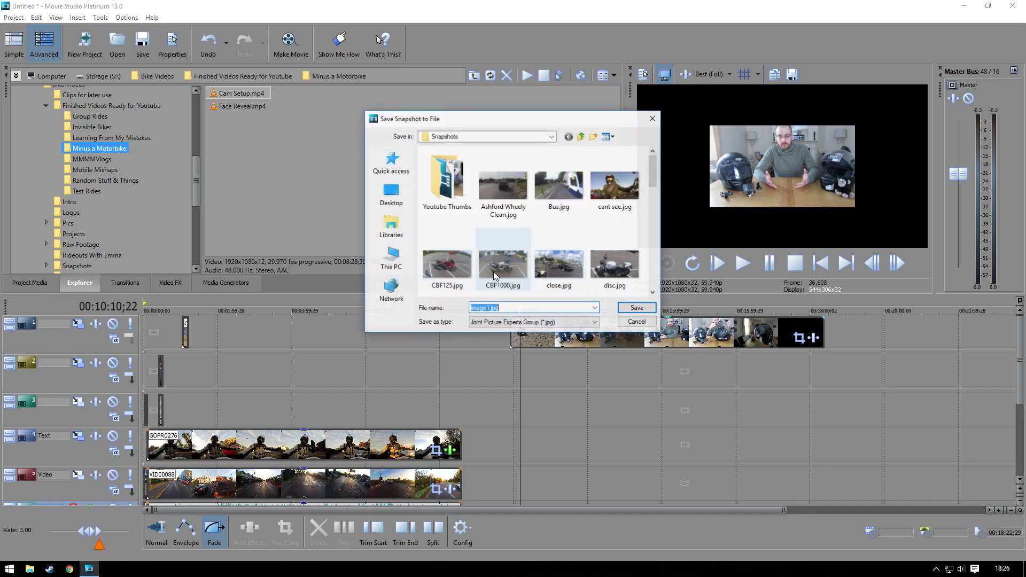
text(Roll bar)
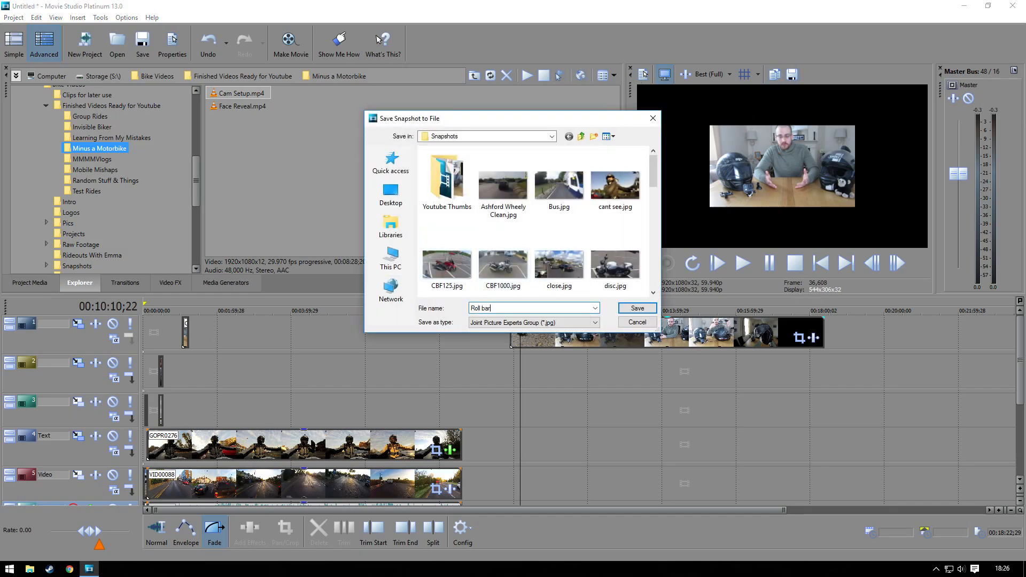
key(Return)
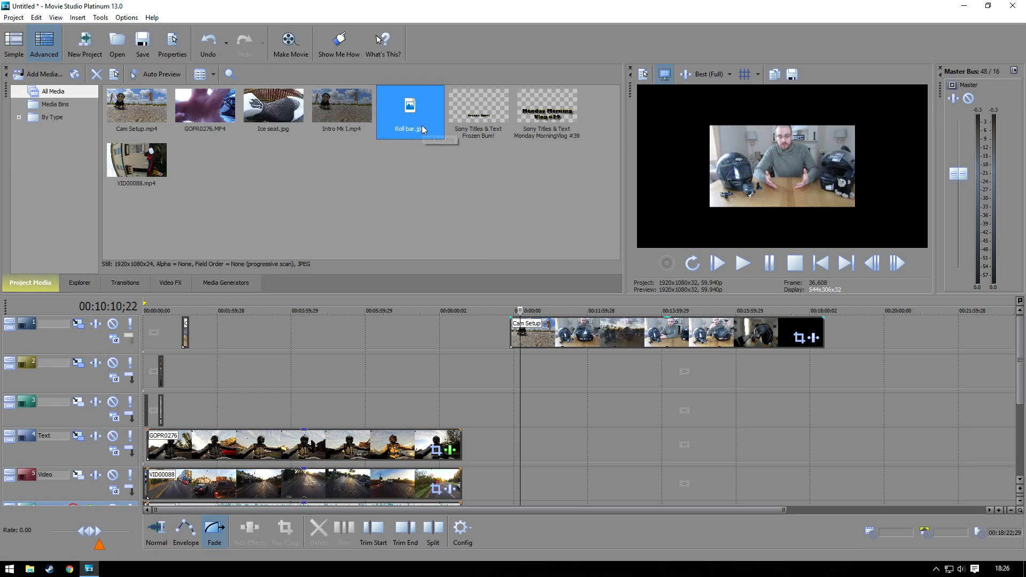
Step: Try placing the Roll bar snapshot on the top track at about 00:02:16;20 and delete it again
click(209, 311)
drag(208, 311, 228, 313)
mouse_move(395, 107)
mouse_down()
mouse_move(272, 327)
mouse_move(238, 332)
mouse_up()
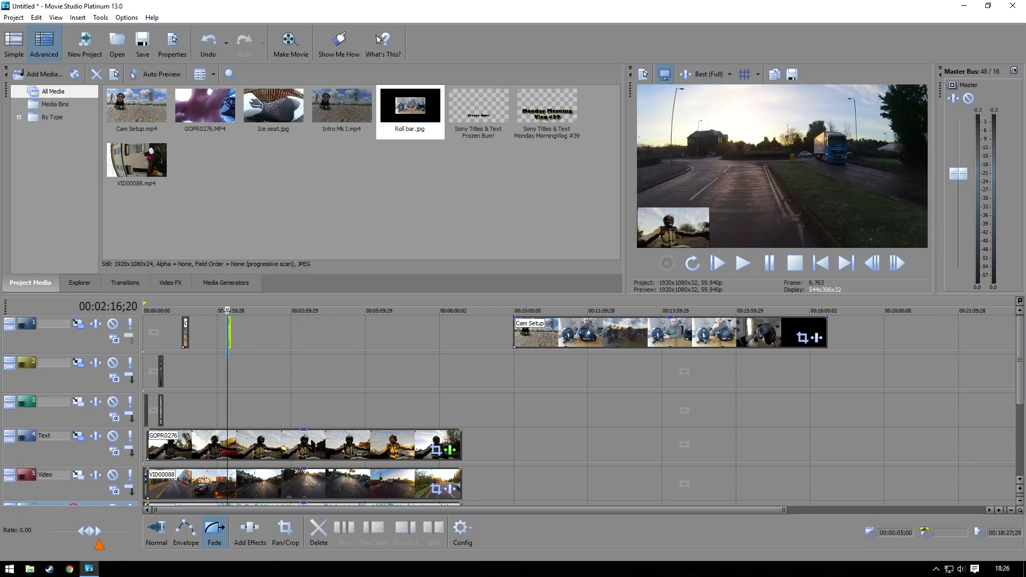
scroll(262, 356, up, 5)
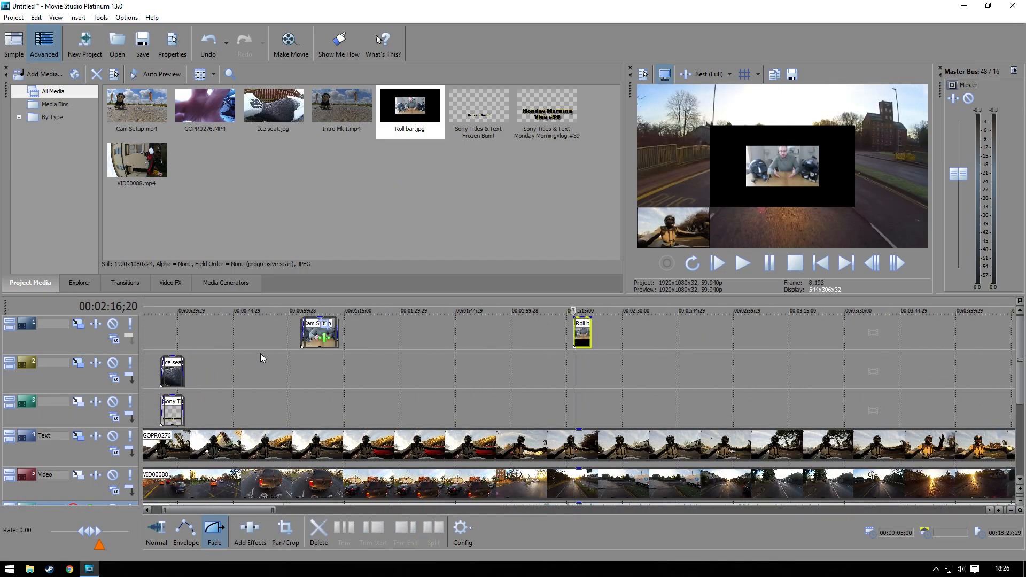
scroll(435, 364, down, 5)
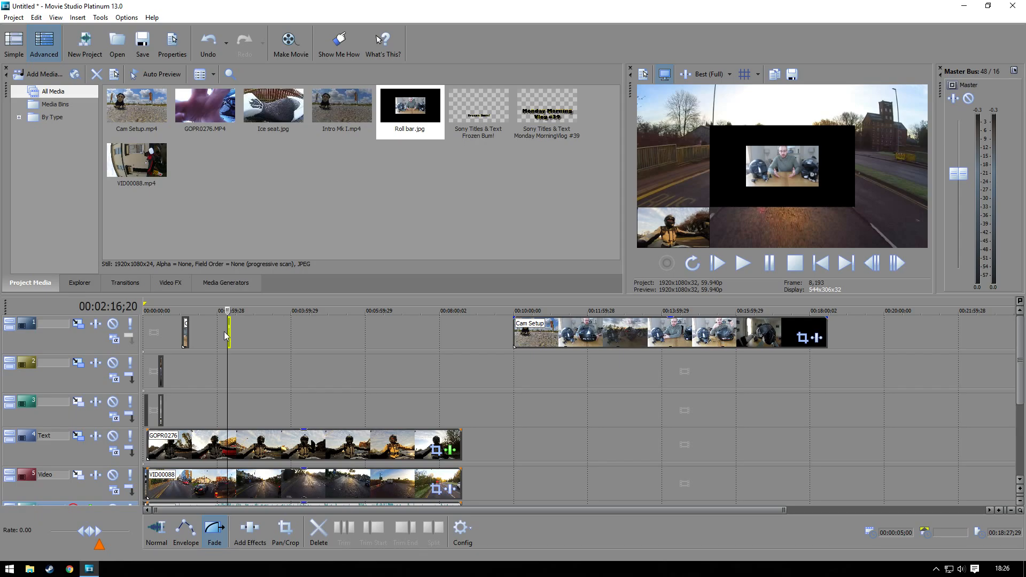
click(230, 333)
key(Delete)
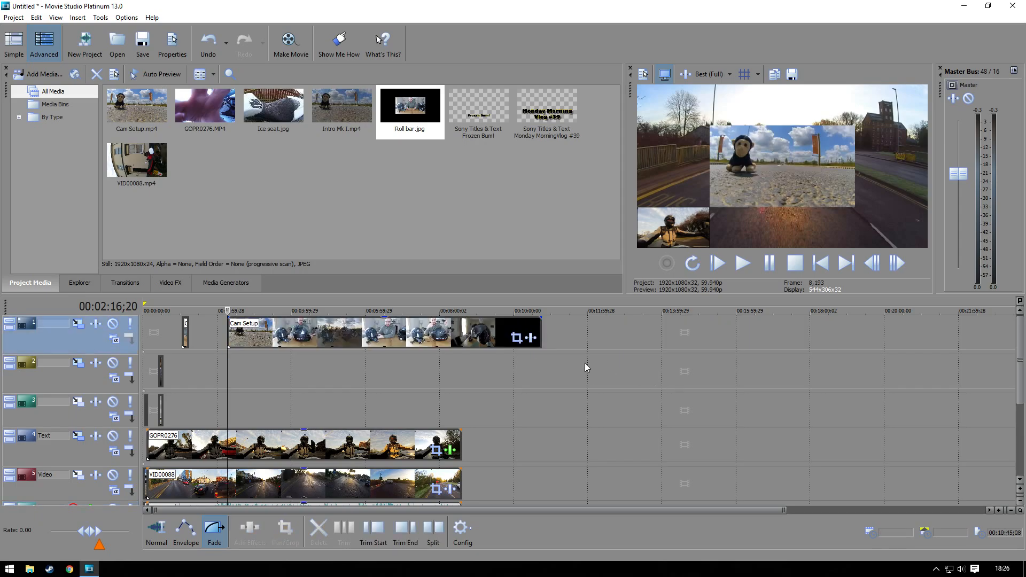
Step: Move the long Cam Setup clip onto the Video track beyond the ride footage and overwrite Roll bar.jpg with a snapshot at 00:10:34;28
drag(306, 334, 604, 478)
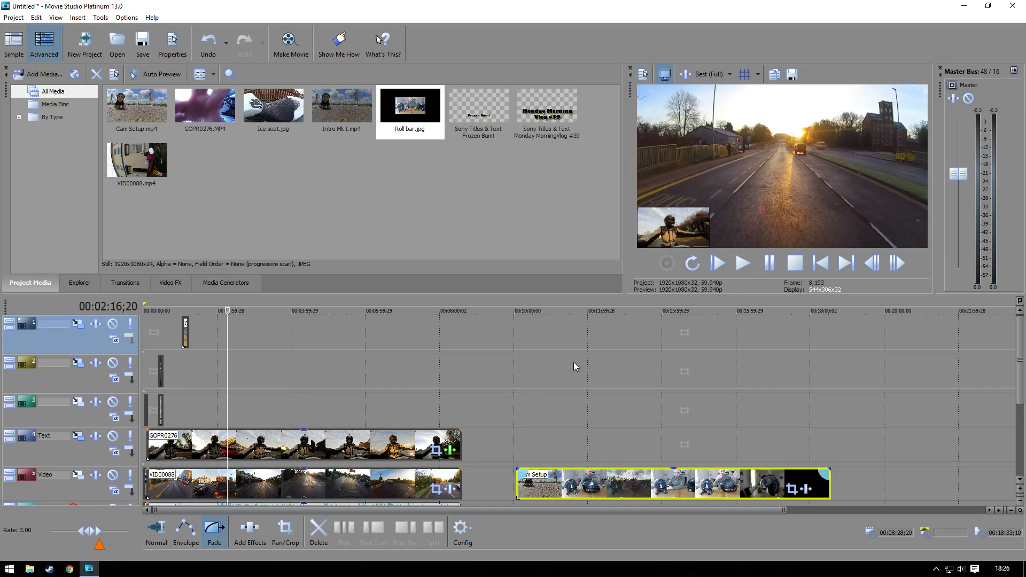
drag(540, 311, 535, 310)
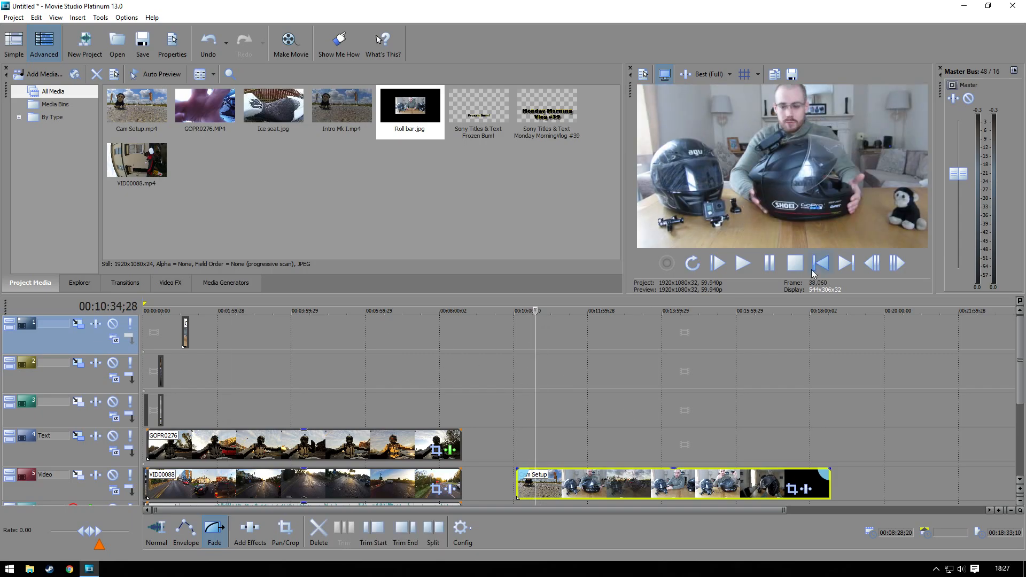
click(792, 74)
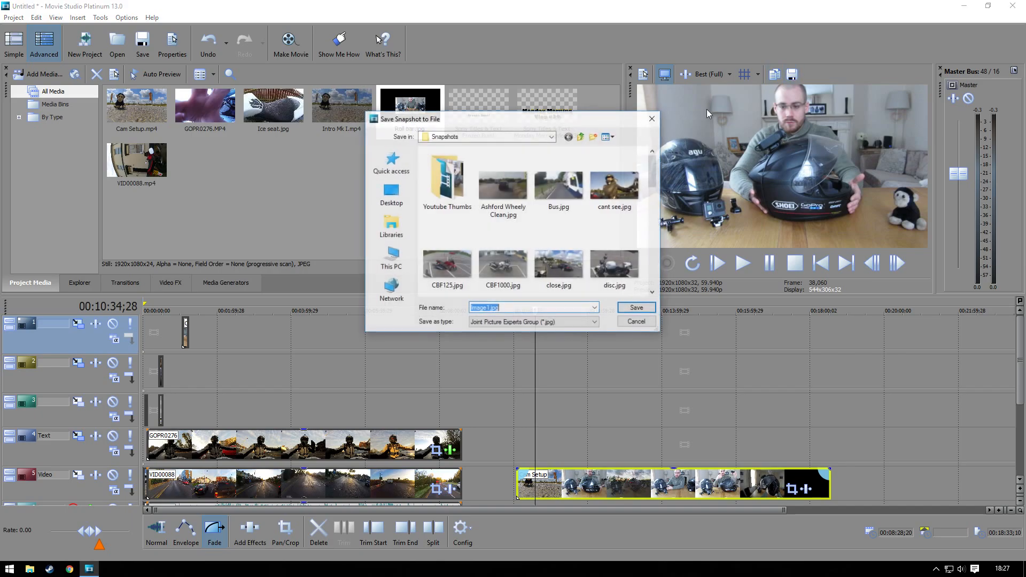
text(roll)
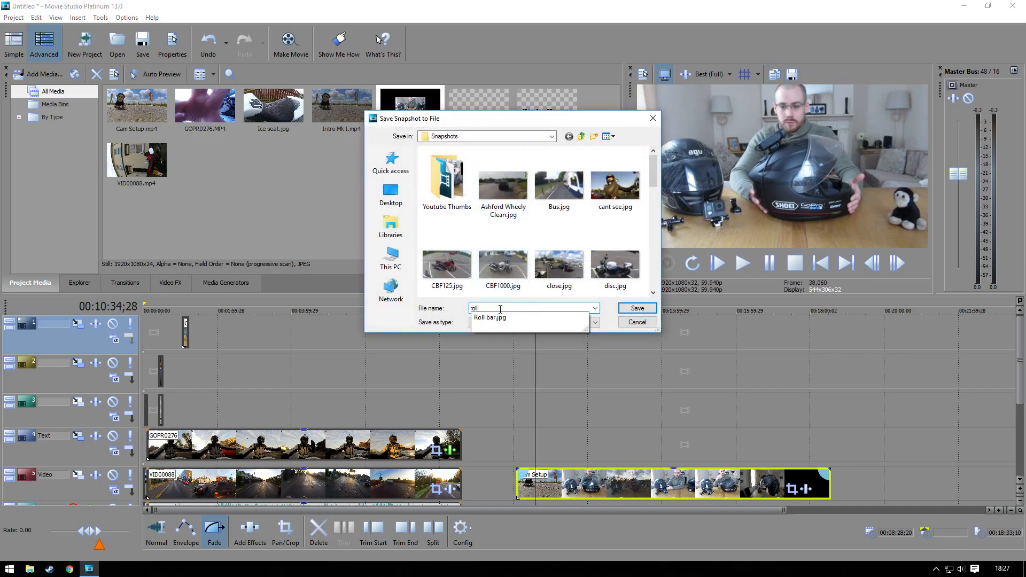
click(539, 316)
click(637, 308)
click(559, 290)
click(428, 162)
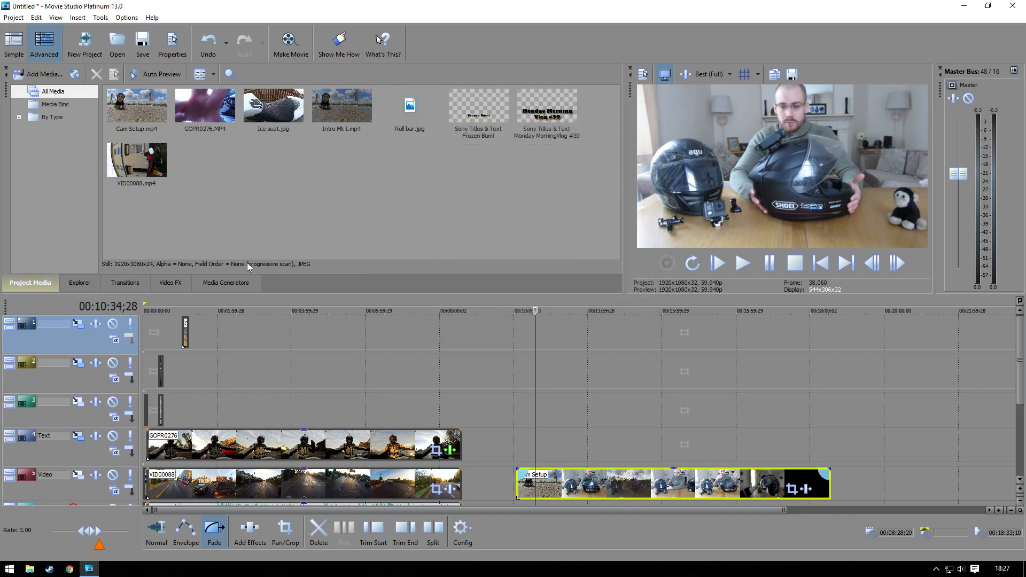
Step: Delete the long Cam Setup clip from the Video track
click(636, 489)
scroll(636, 490, down, 1)
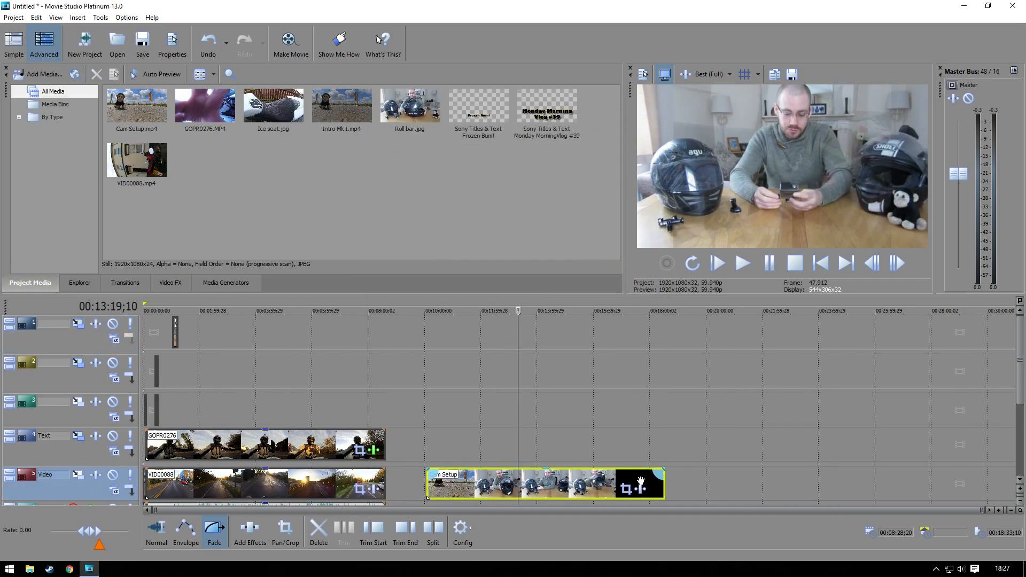
key(Delete)
Step: Place Roll bar.jpg on the top track at 00:02:17;24
mouse_move(221, 310)
mouse_down()
mouse_move(193, 310)
mouse_move(207, 313)
mouse_up()
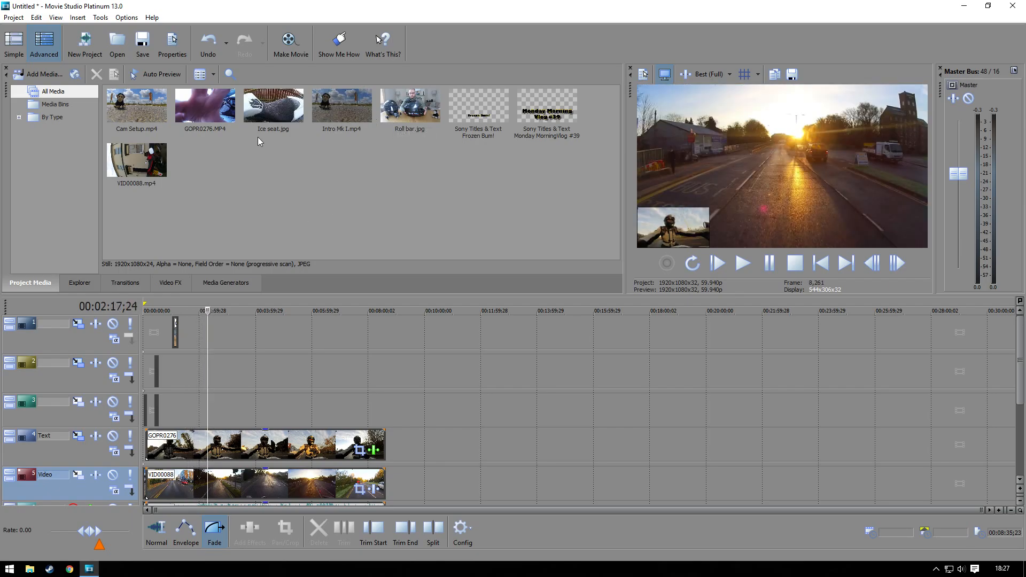
drag(409, 106, 212, 331)
scroll(241, 349, up, 5)
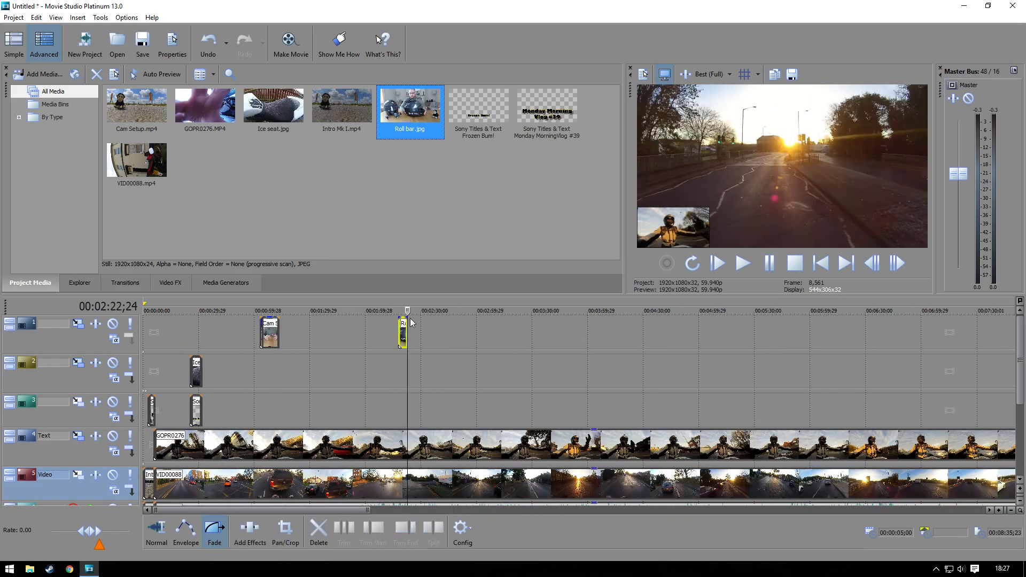
Step: Rename the Video track to Drift, the Text track to Gopro and track 3 to Test
click(63, 324)
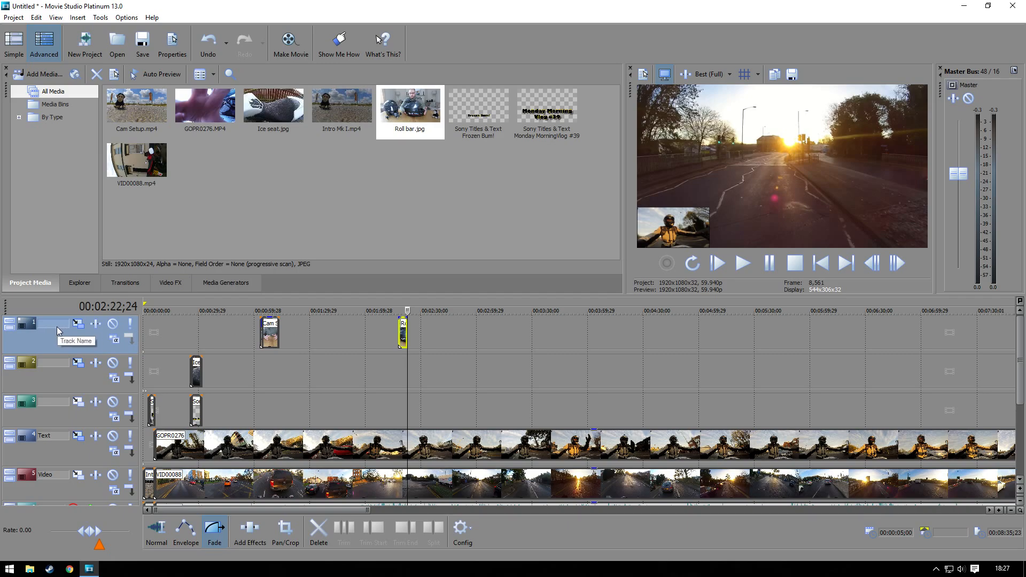
double_click(62, 475)
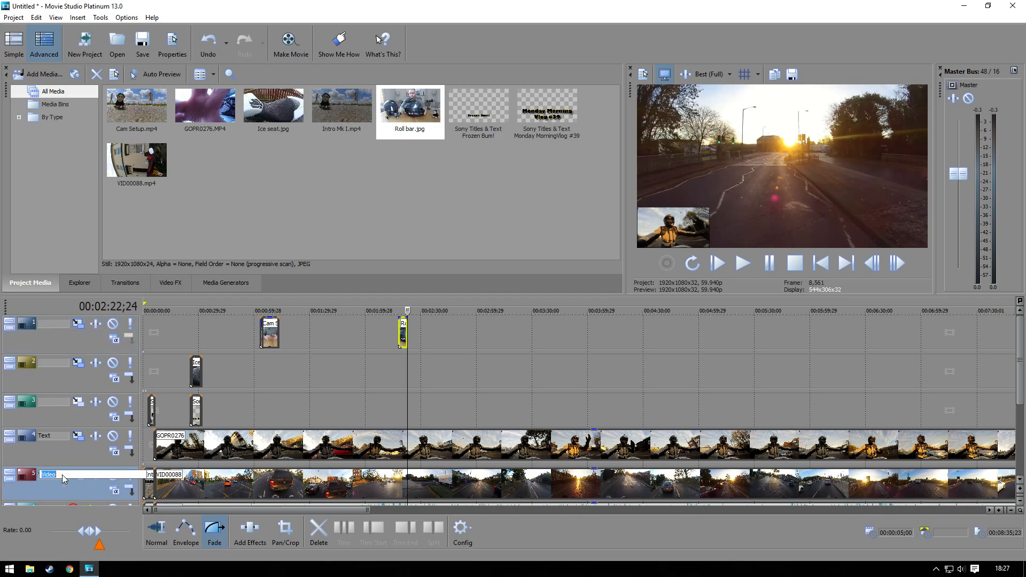
double_click(57, 437)
text(Gopro)
double_click(58, 400)
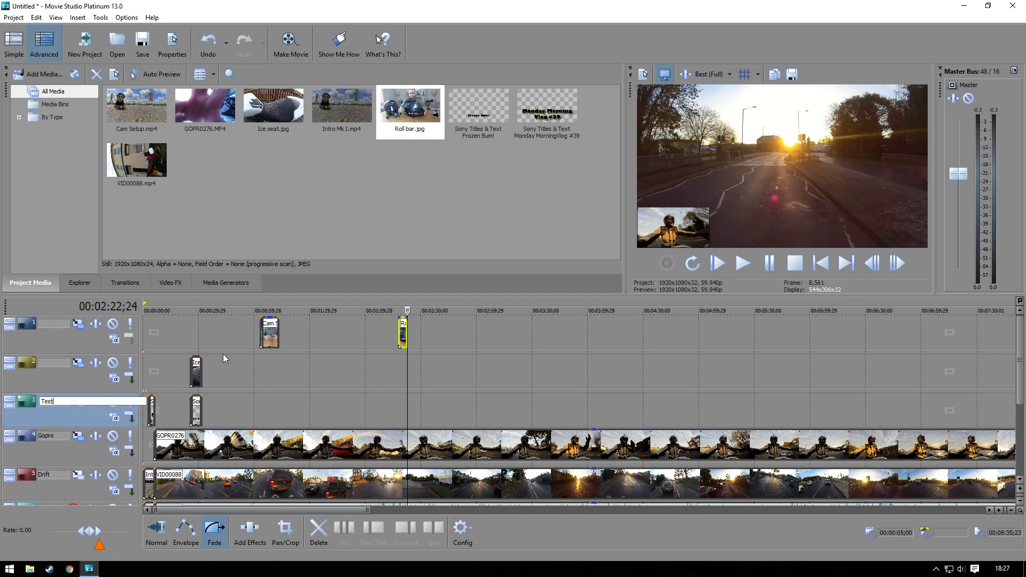
Step: Move the Cam Setup clip and the Roll bar image down to track 2, starting at 00:01:03;06 and 00:02:17;24
drag(202, 312, 194, 311)
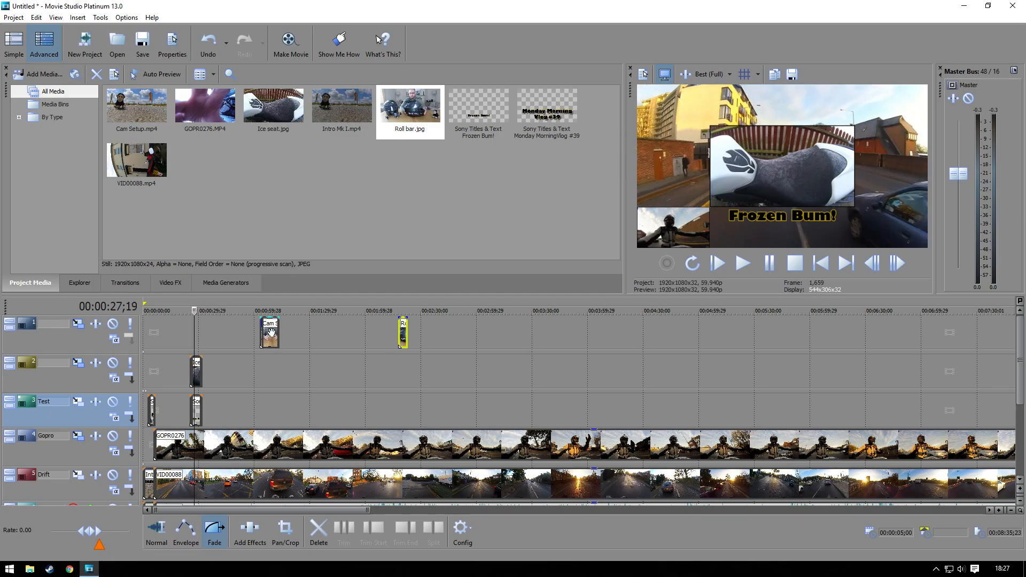
drag(217, 328, 270, 368)
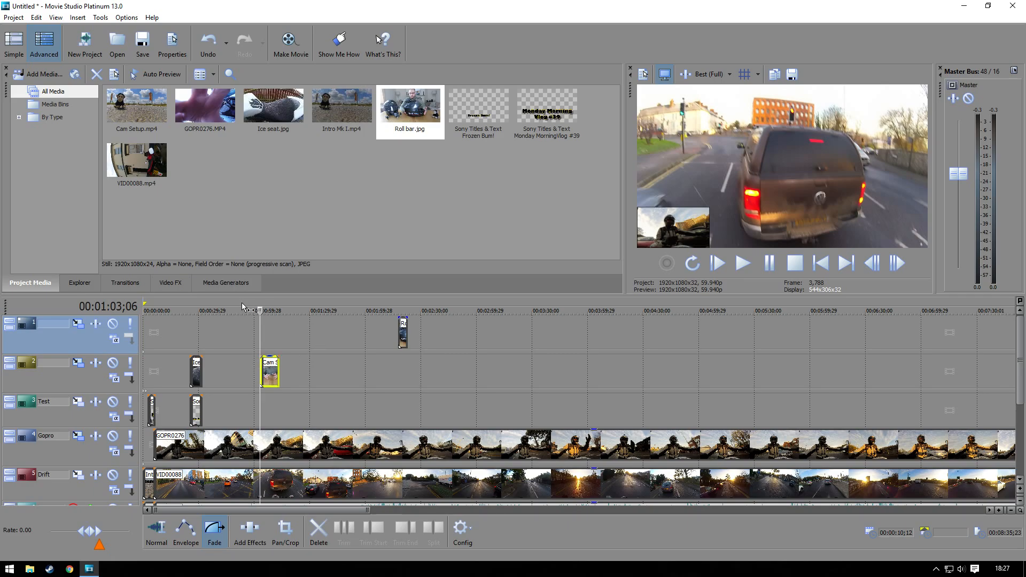
drag(260, 311, 399, 314)
click(404, 335)
drag(409, 370, 409, 369)
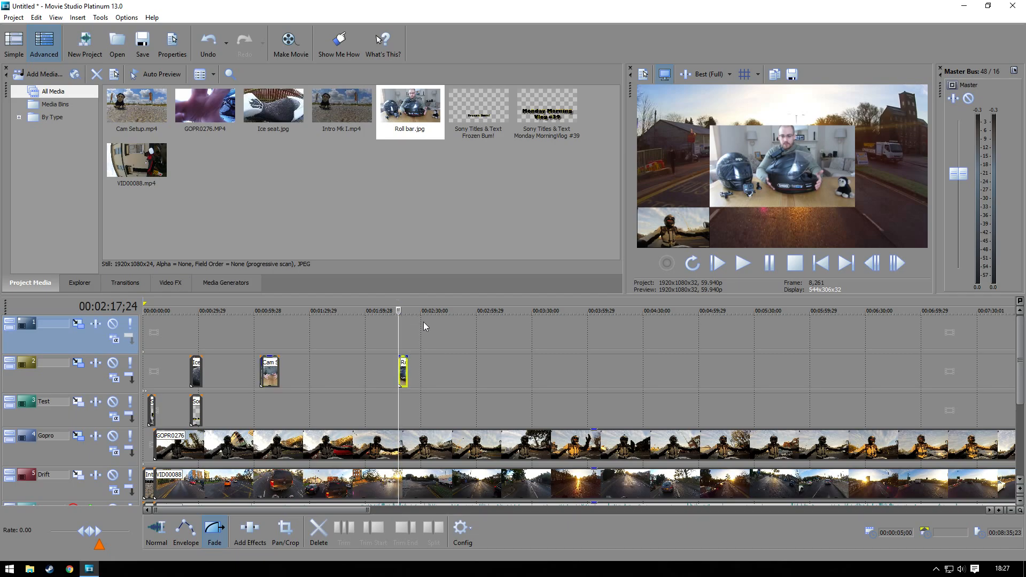
Step: Play back the Roll bar overlay and extend the image's duration to about 10 seconds
key(space)
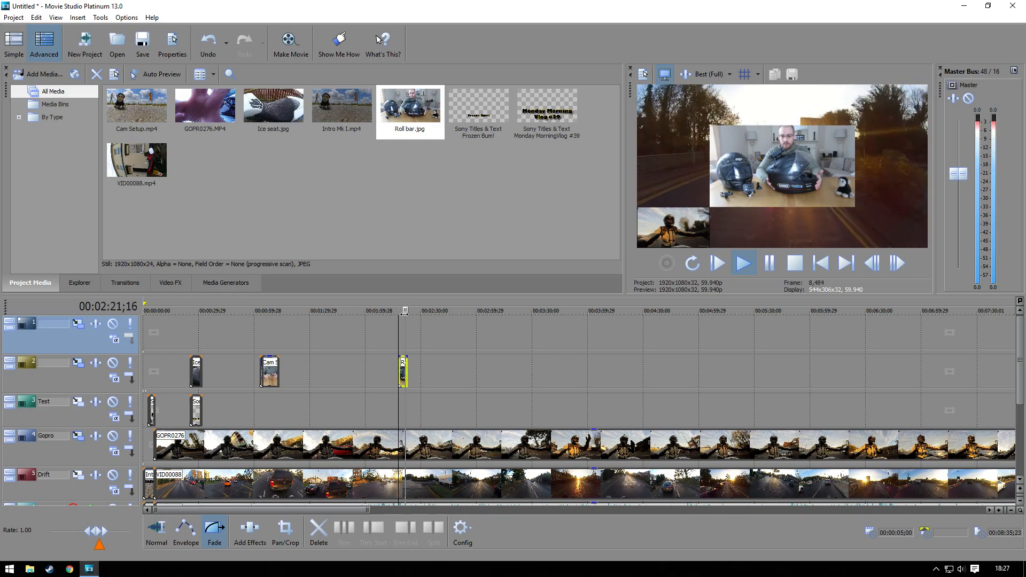
key(space)
scroll(418, 381, up, 3)
click(157, 529)
mouse_move(589, 374)
mouse_down()
mouse_move(619, 373)
mouse_move(608, 372)
mouse_up()
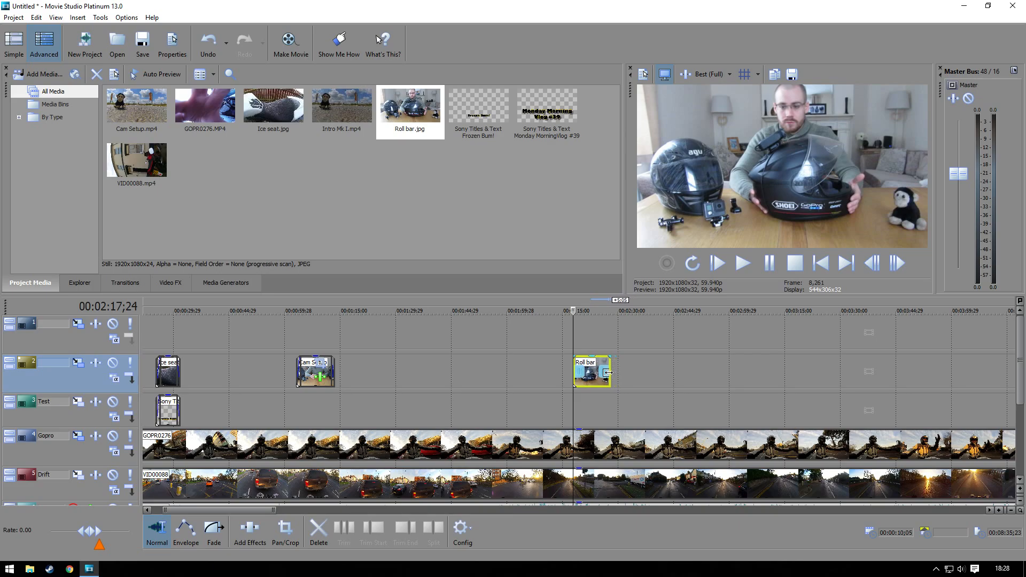
Step: Add a short fade in at the start and a short fade out at the end of the Roll bar image
scroll(608, 373, up, 3)
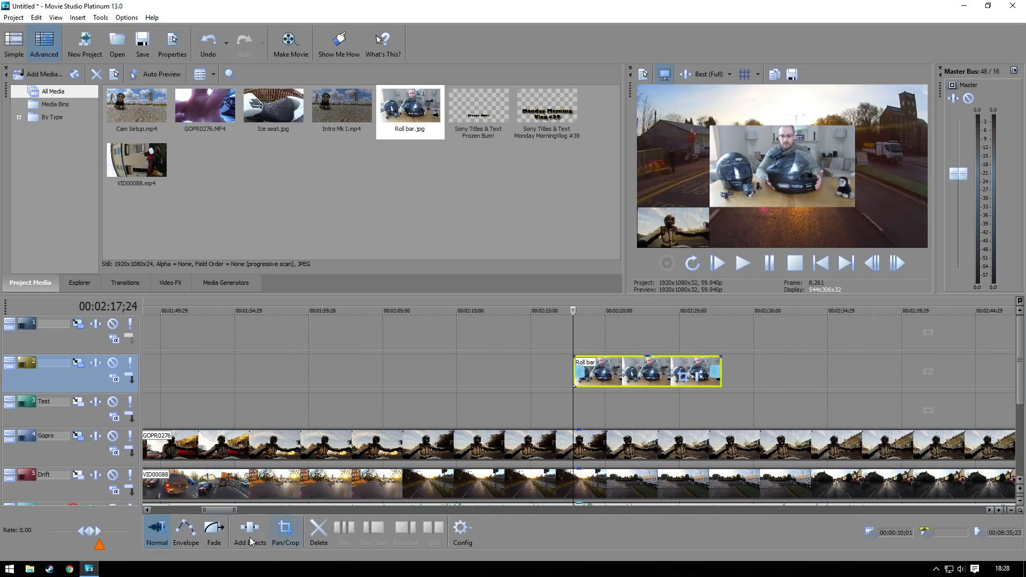
click(215, 531)
drag(581, 365, 595, 365)
drag(720, 357, 699, 365)
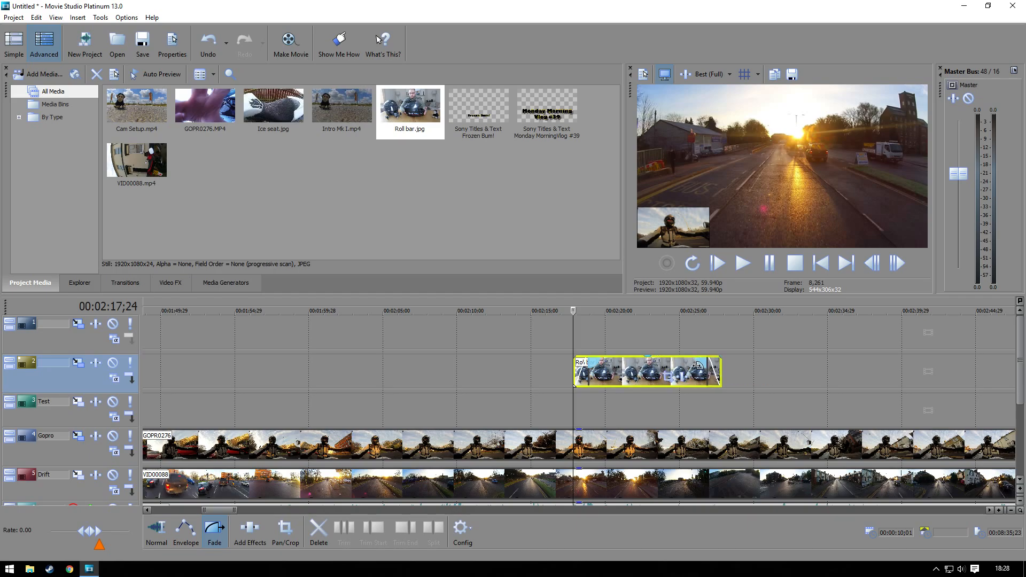
Step: Open the Event Pan/Crop settings of the Roll bar image and move the window clear of the preview
click(671, 380)
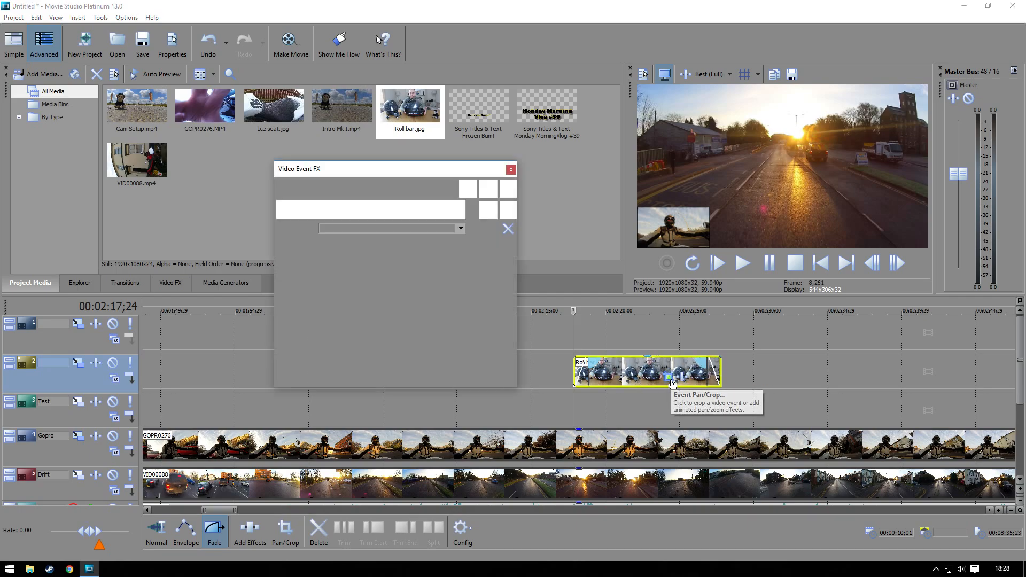
drag(696, 170, 462, 435)
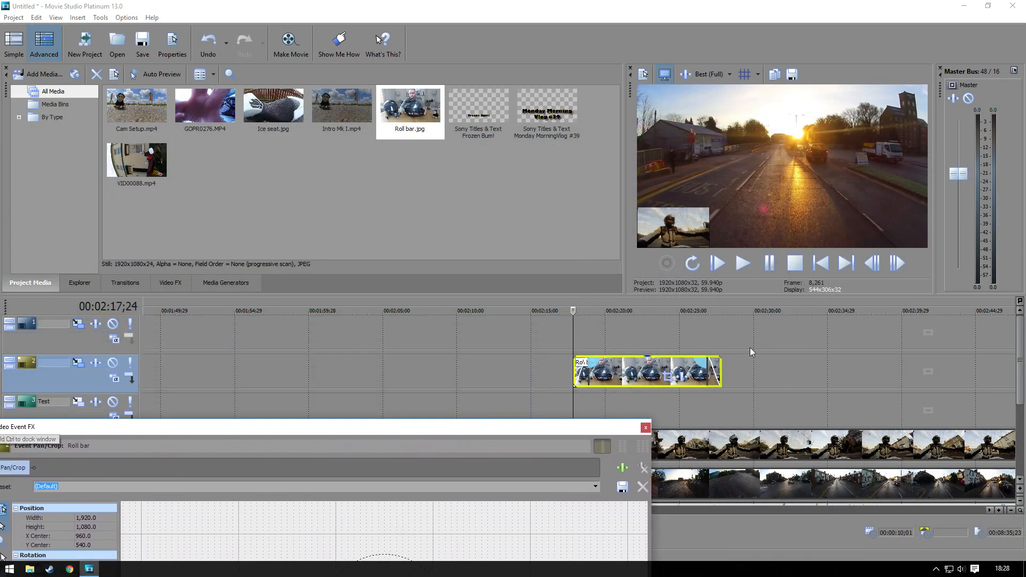
Step: At 00:02:22;17, shrink the Roll bar clip's pan/crop frame to about 1,117 × 629
click(644, 379)
drag(524, 427, 649, 118)
drag(561, 281, 541, 292)
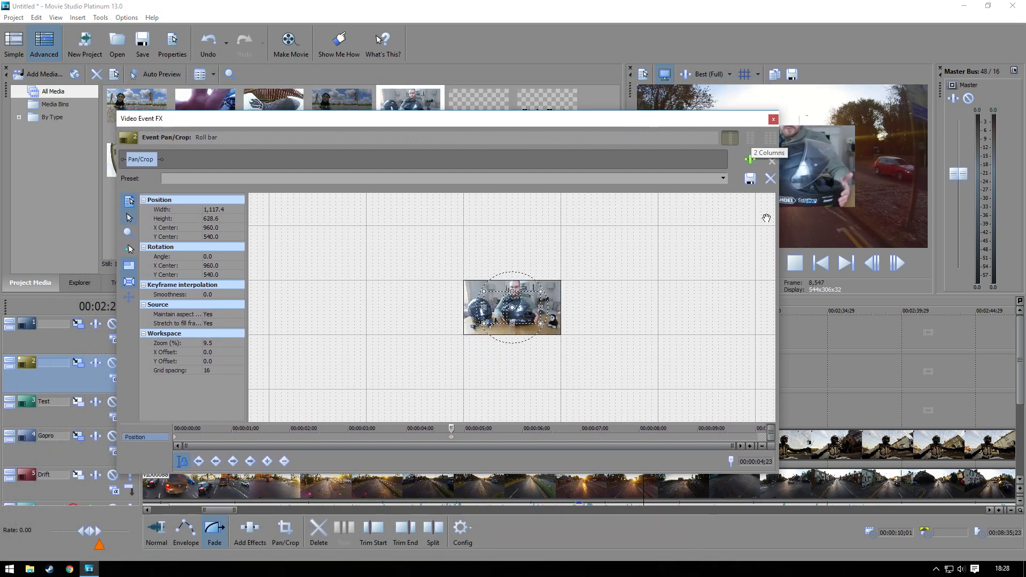
drag(779, 406, 573, 401)
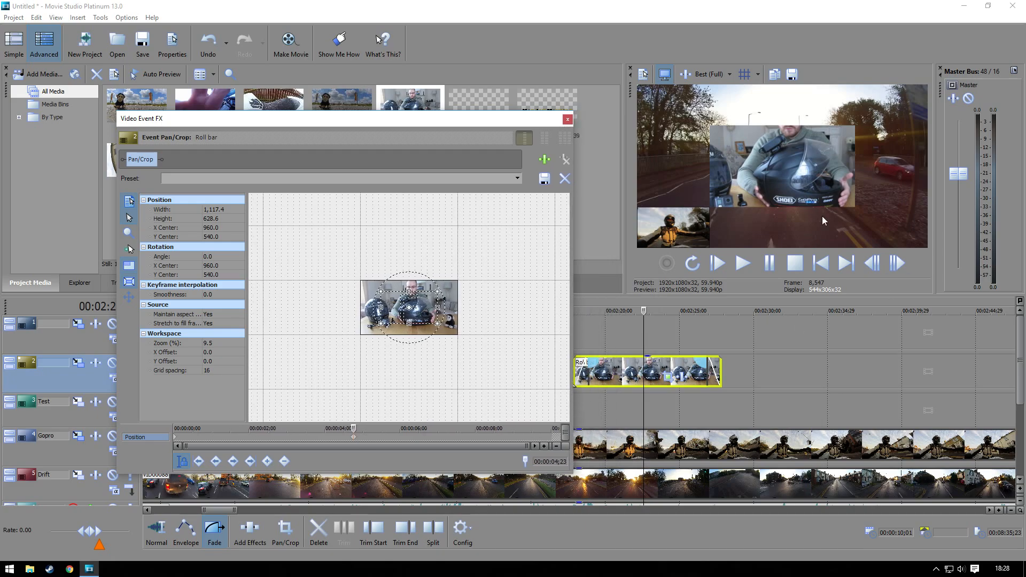
Step: Tighten the crop frame to about 402 × 226 around the small black mount on the table in the image's lower-left corner
drag(425, 313, 382, 328)
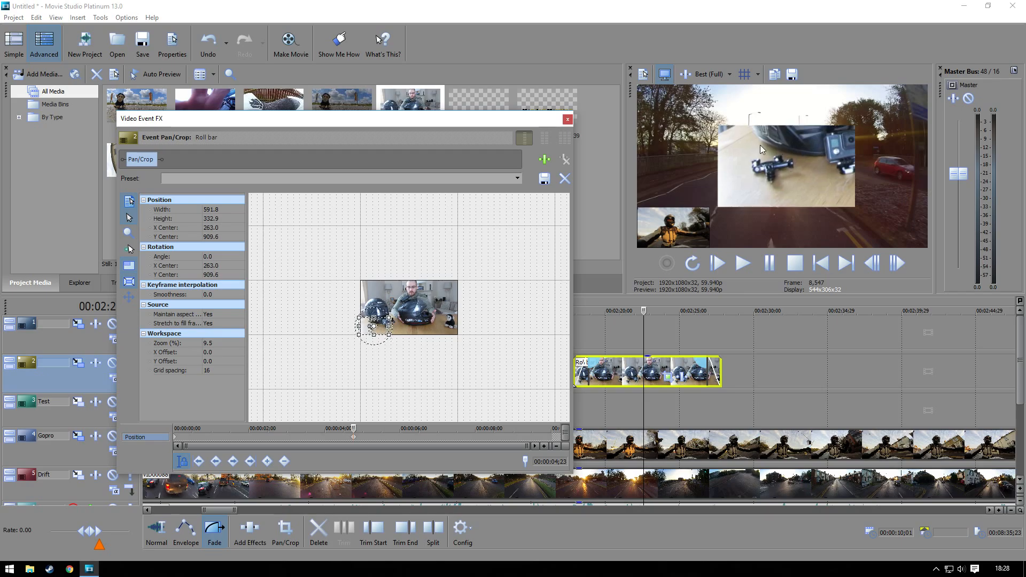
scroll(405, 330, up, 5)
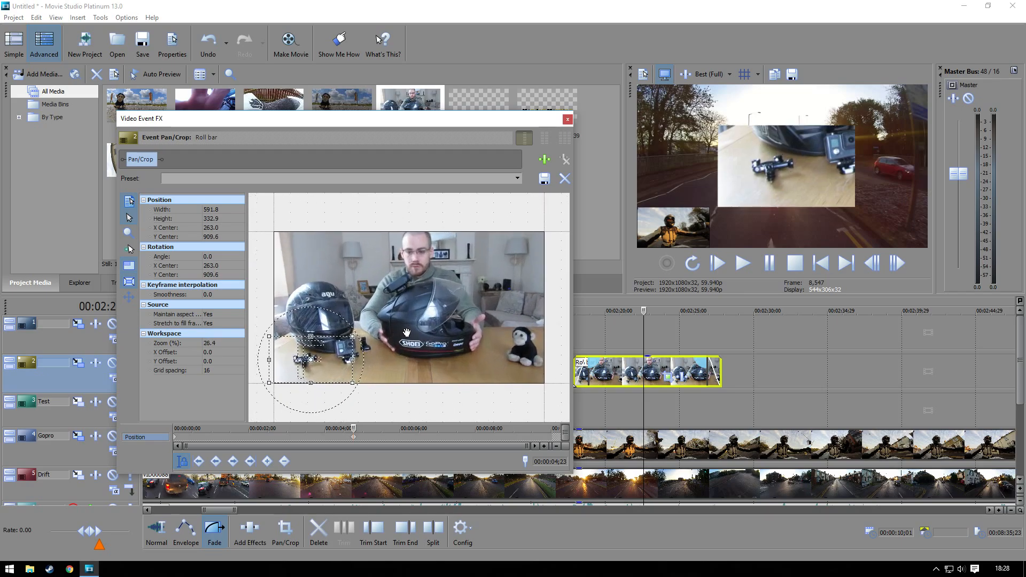
scroll(386, 369, up, 2)
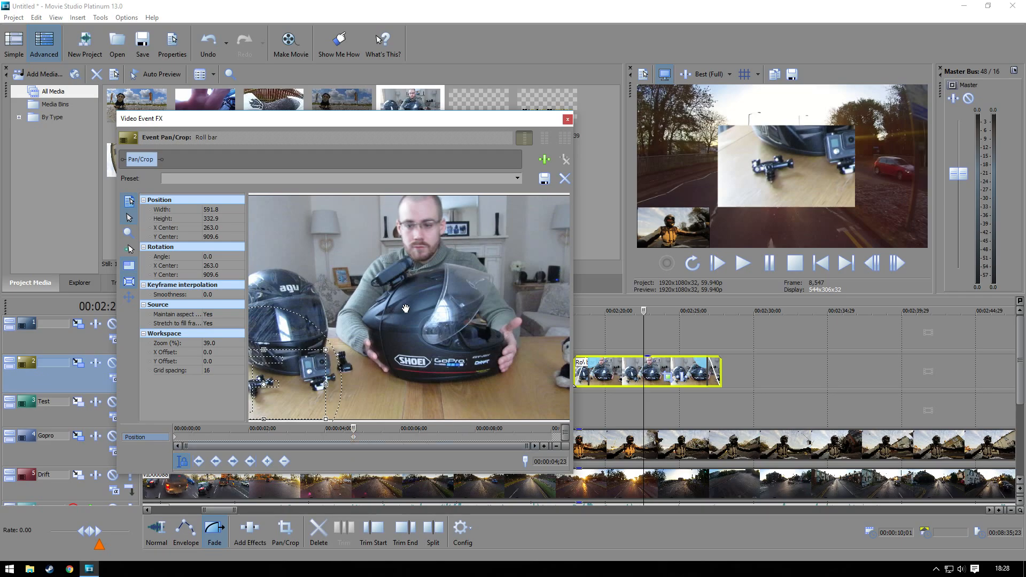
drag(435, 300, 502, 277)
drag(425, 310, 376, 347)
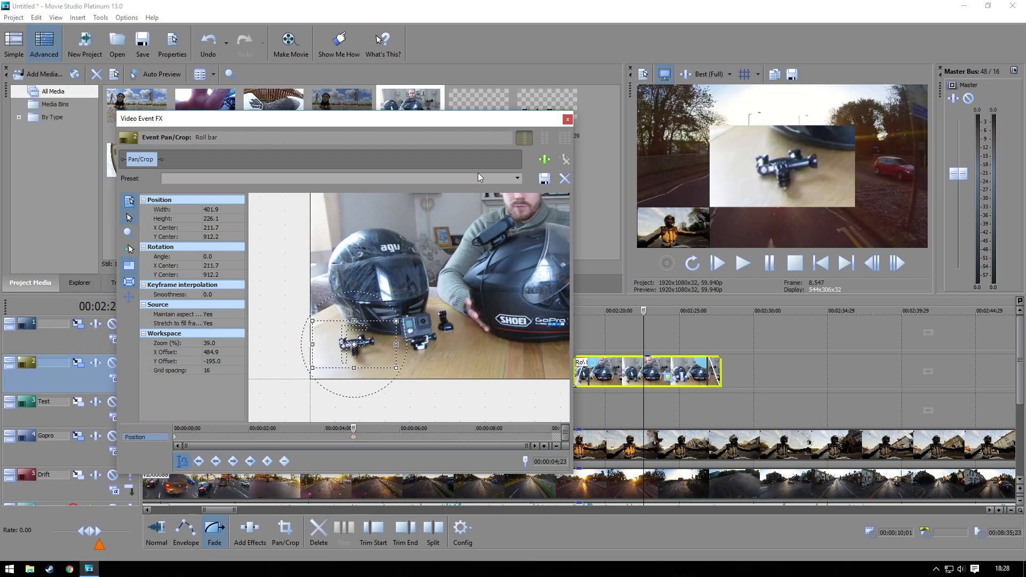
click(567, 119)
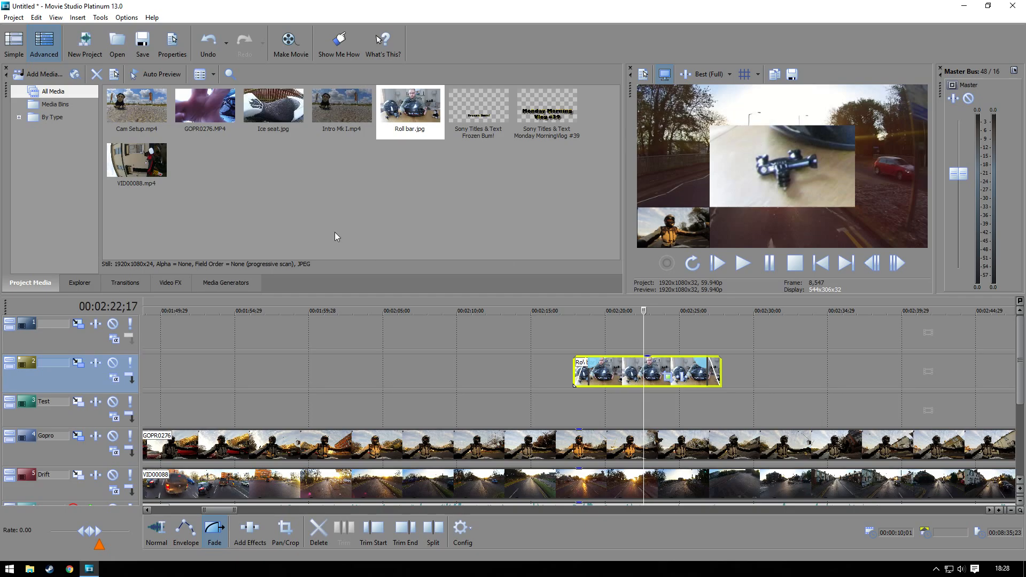
Step: Apply the Border effect with the Solid Black Border preset to the Roll bar clip
click(206, 287)
click(177, 283)
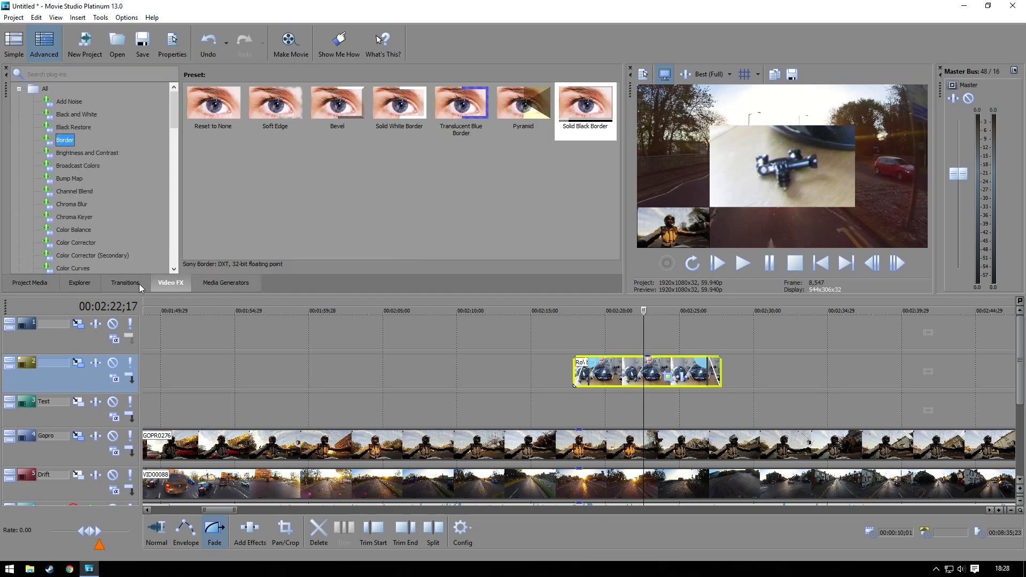
drag(583, 117, 649, 376)
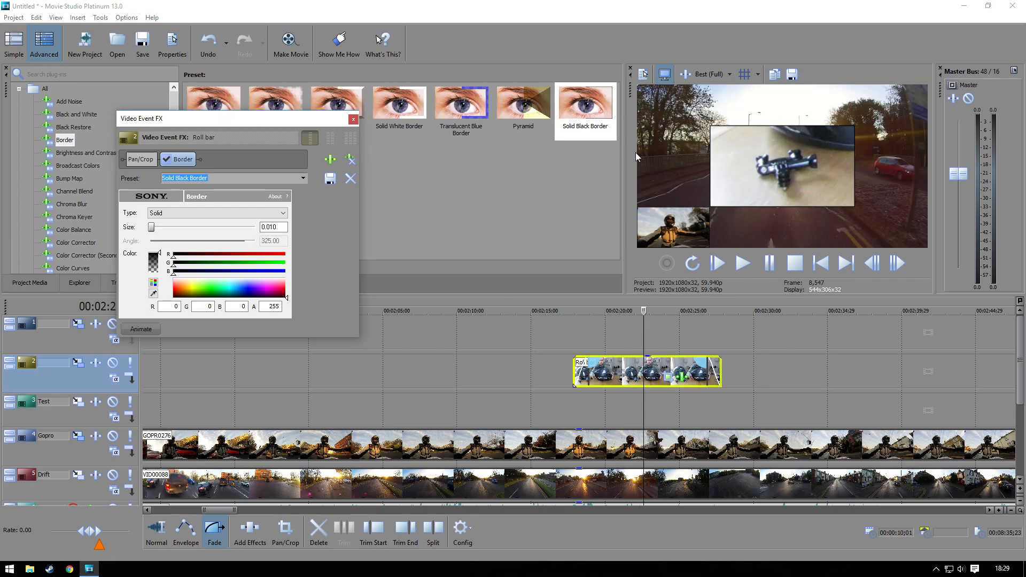
click(353, 119)
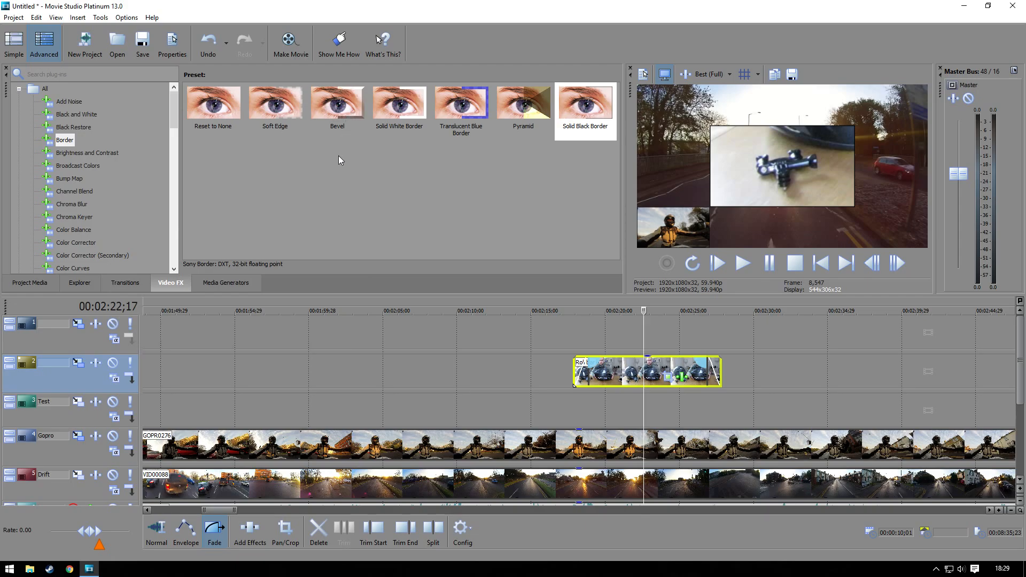
Step: Play the footage leading up to the Roll bar clip and shift the clip earlier to start at 00:02:17;00
scroll(585, 342, down, 2)
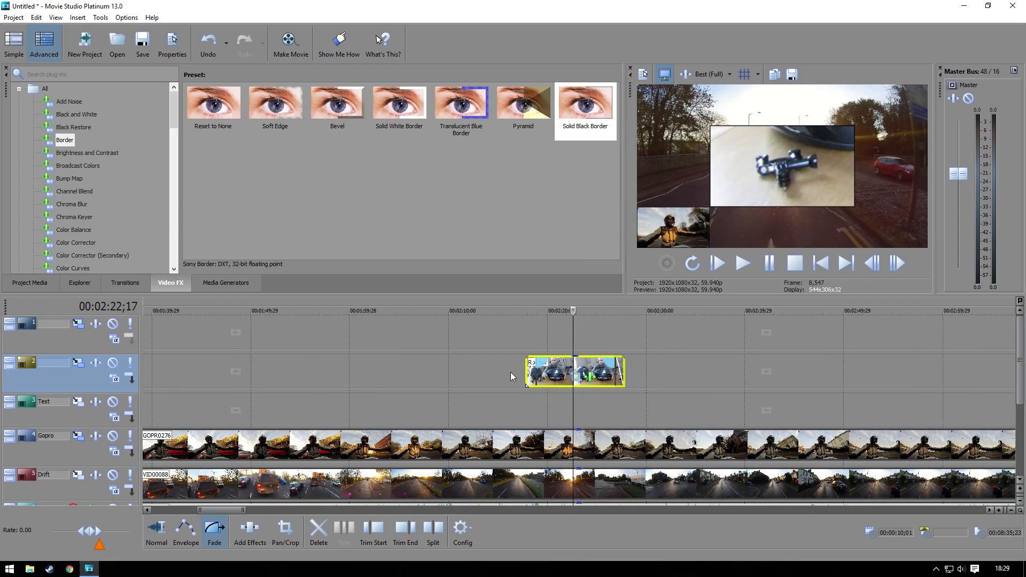
drag(516, 312, 499, 313)
key(space)
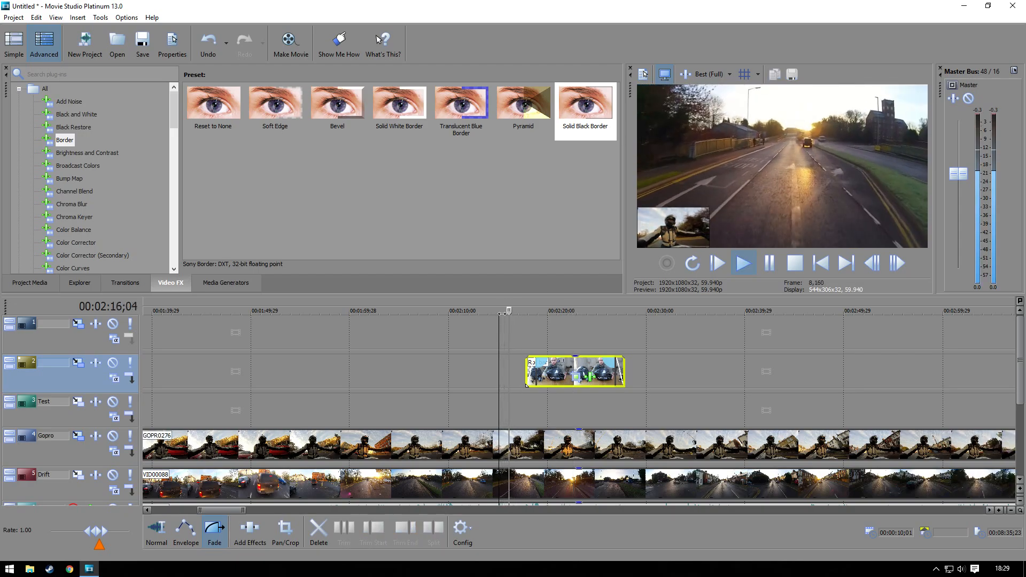
key(Return)
drag(520, 312, 517, 312)
drag(562, 374, 554, 374)
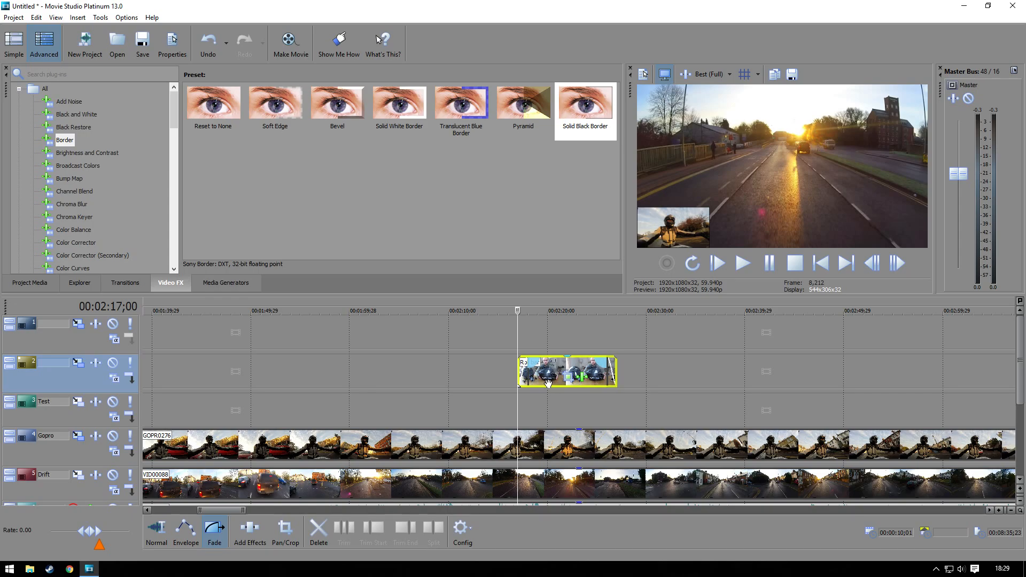
Step: Play back the Roll bar overlay from its start and check its pan/crop framing
key(space)
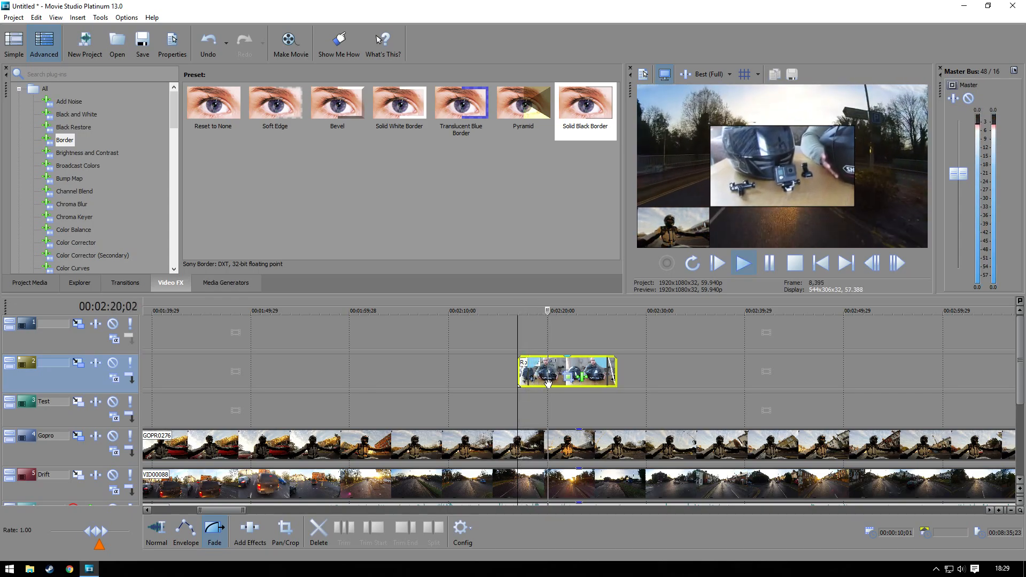
key(Return)
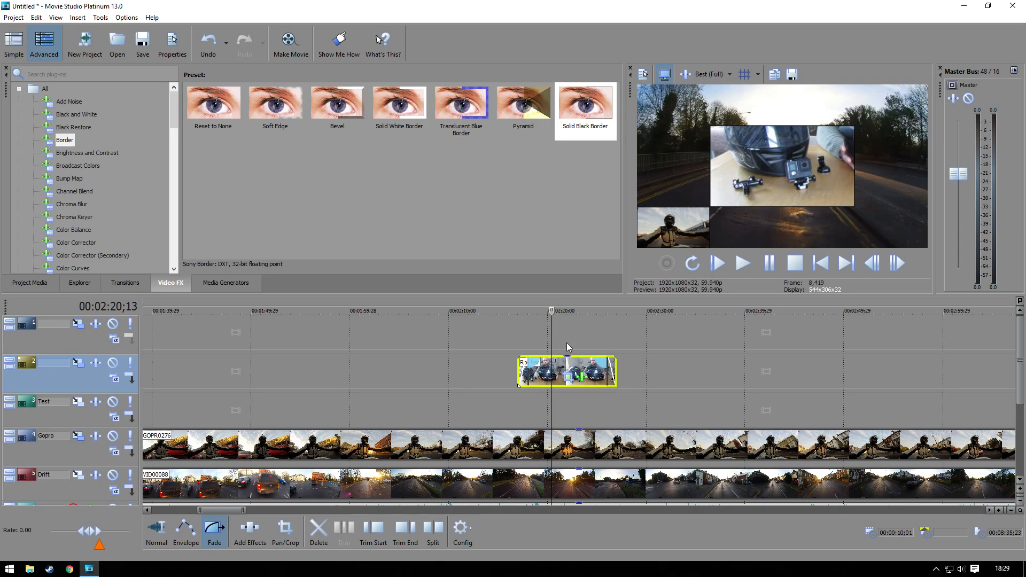
click(570, 380)
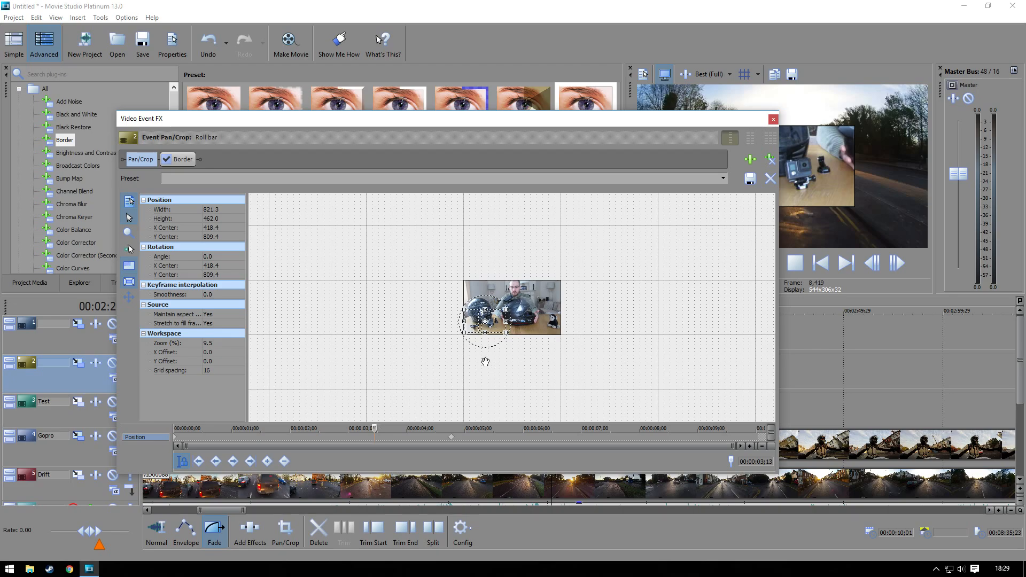
click(774, 119)
drag(554, 310, 518, 310)
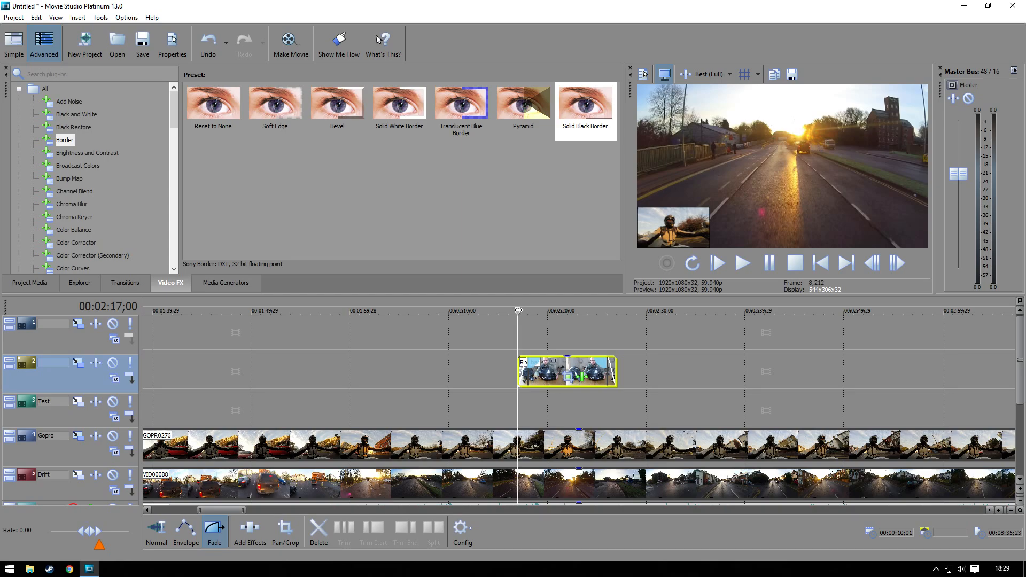
key(space)
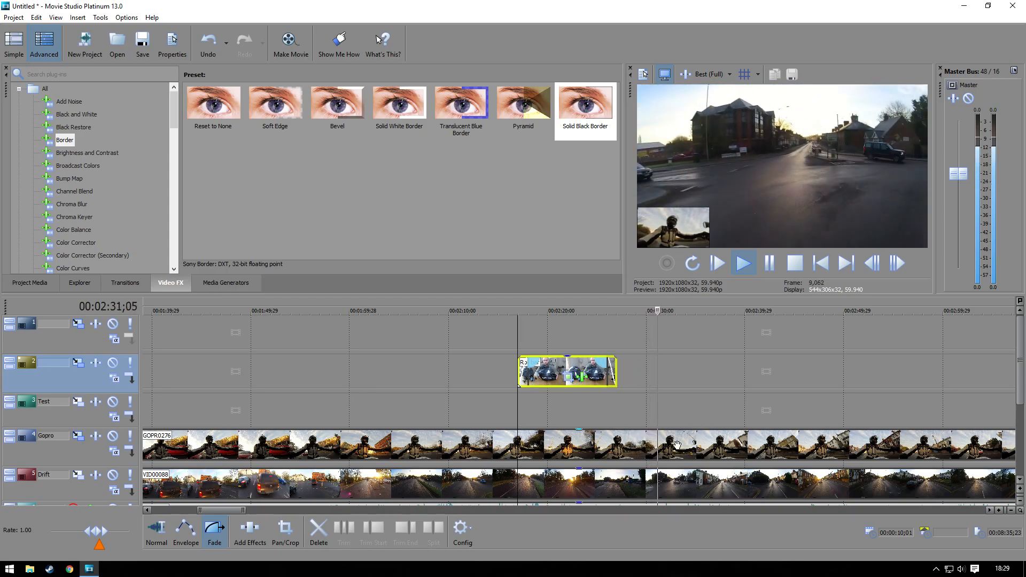
Step: Skim the footage after the Roll bar clip, playing short sections up to around 00:03:30, to find the next overlay point
scroll(676, 398, down, 1)
scroll(686, 357, up, 1)
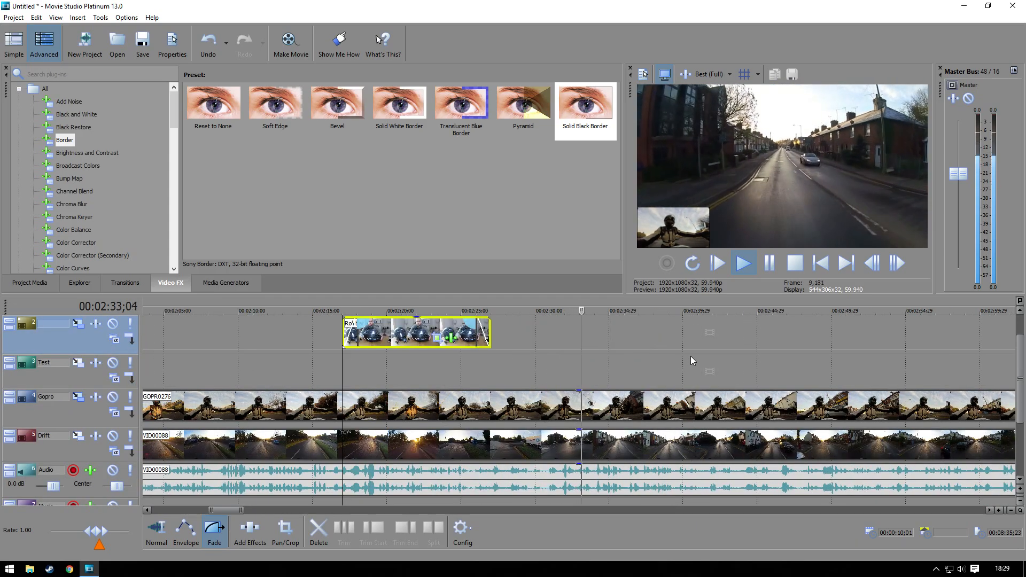
scroll(690, 356, down, 1)
key(Return)
scroll(631, 338, down, 1)
scroll(593, 319, down, 1)
click(587, 313)
key(Return)
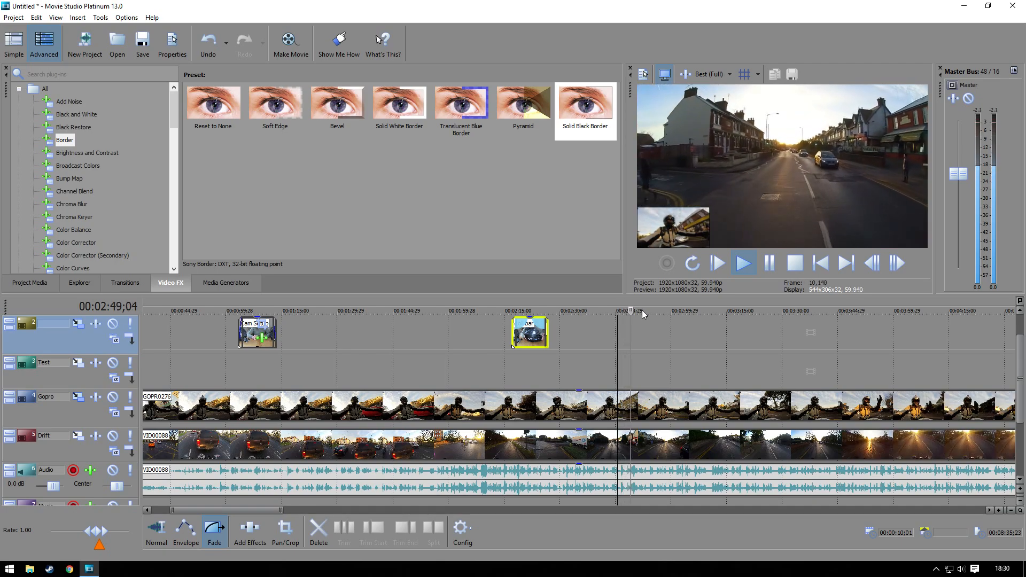
click(670, 311)
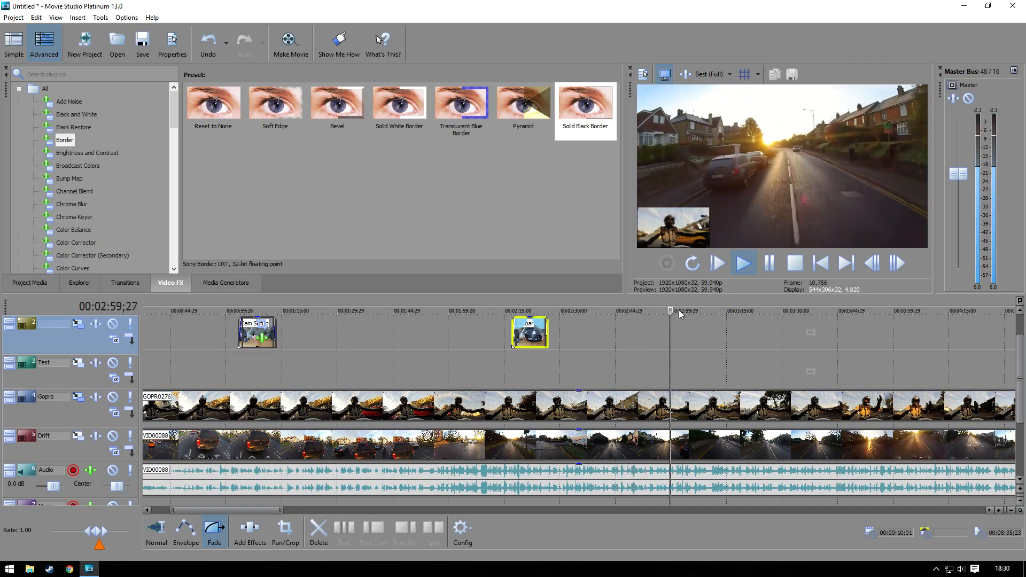
click(687, 310)
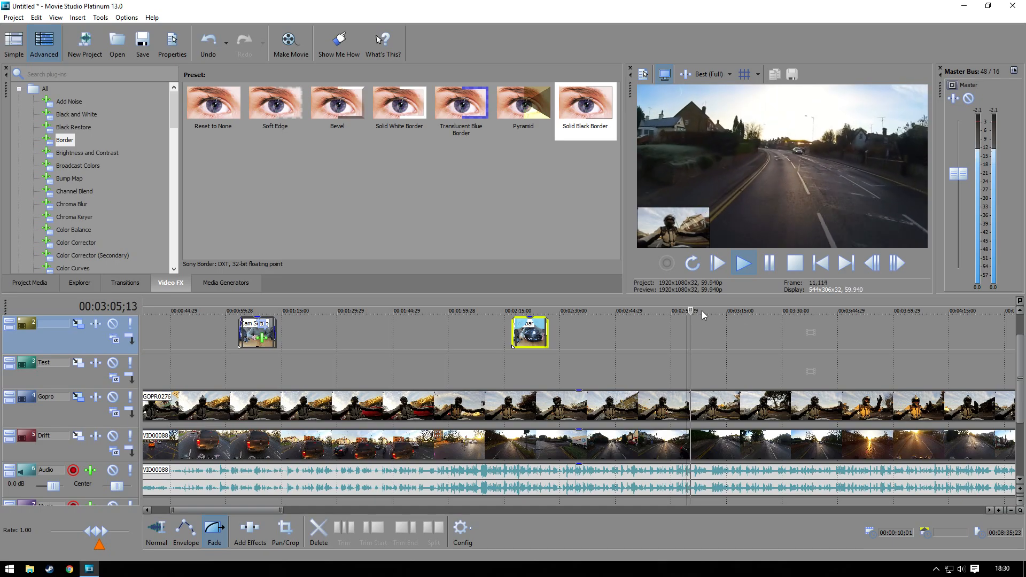
click(724, 311)
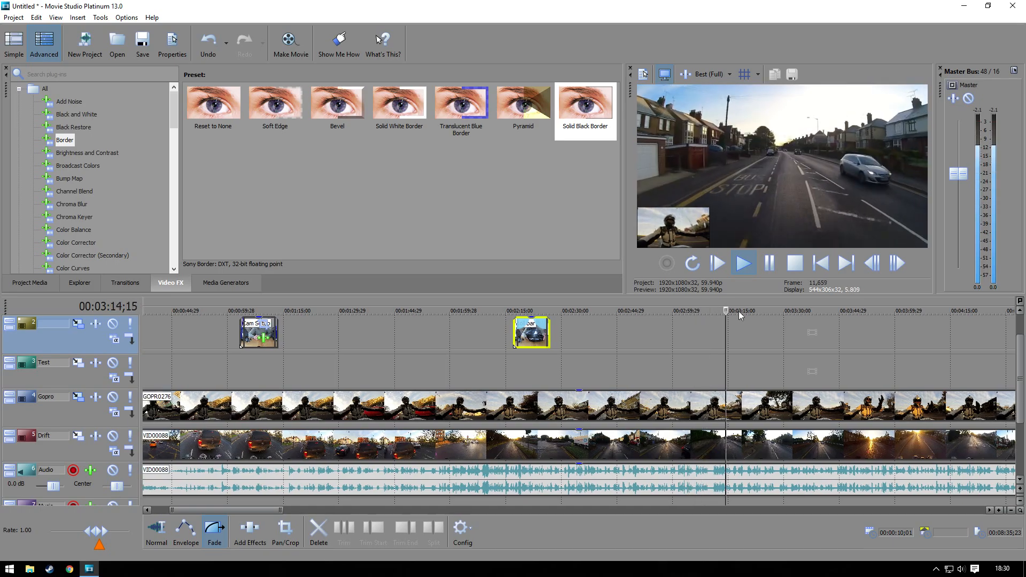
click(743, 311)
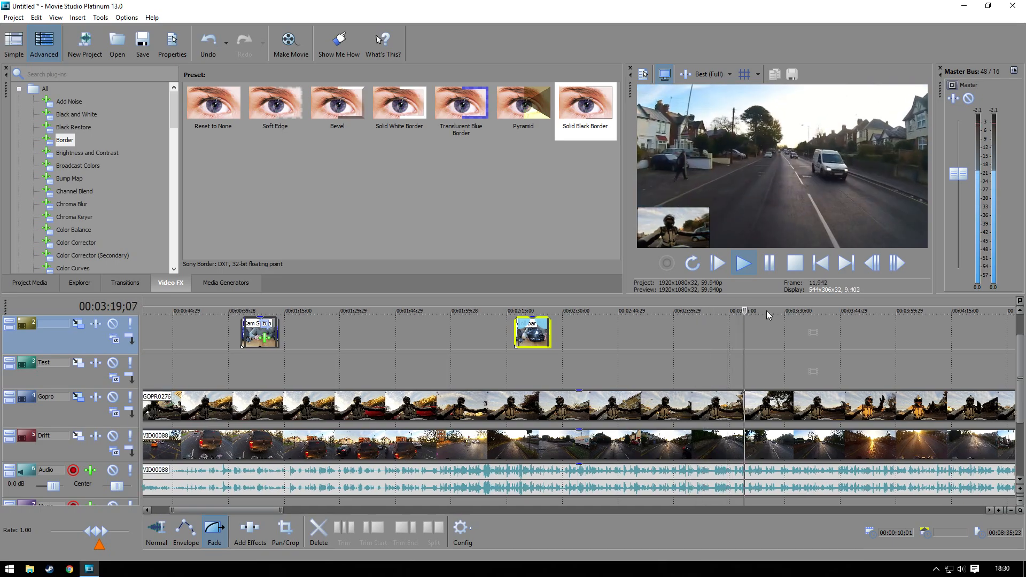
click(775, 310)
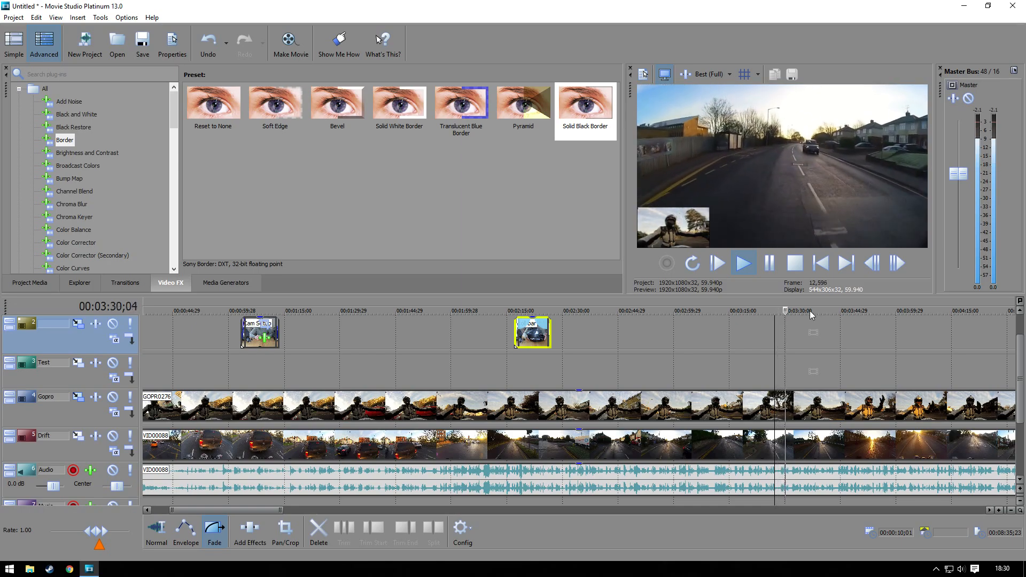
Step: Replay the section from 00:03:27;08 and set the playhead at 00:03:28;04
drag(789, 311, 775, 311)
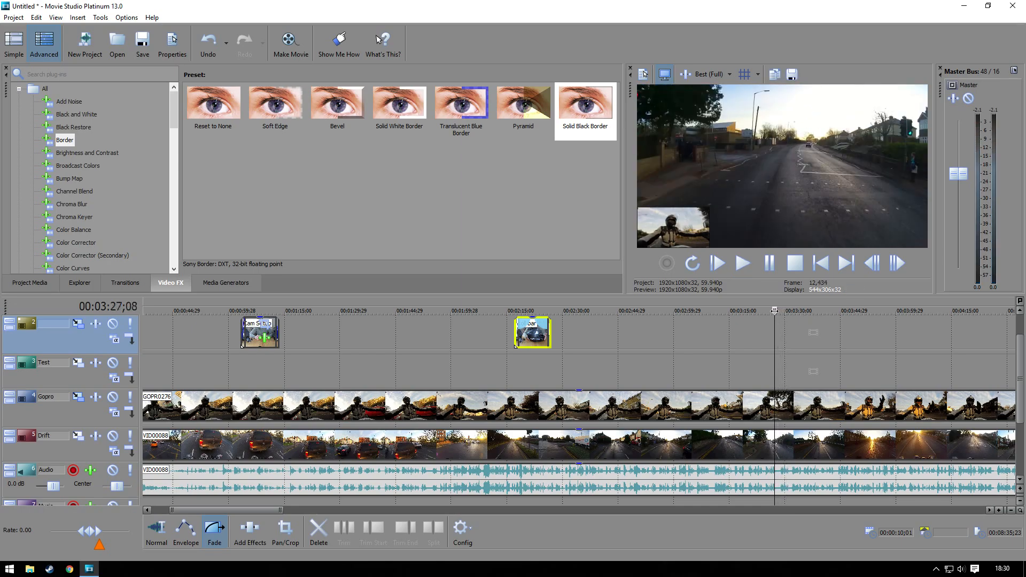
key(space)
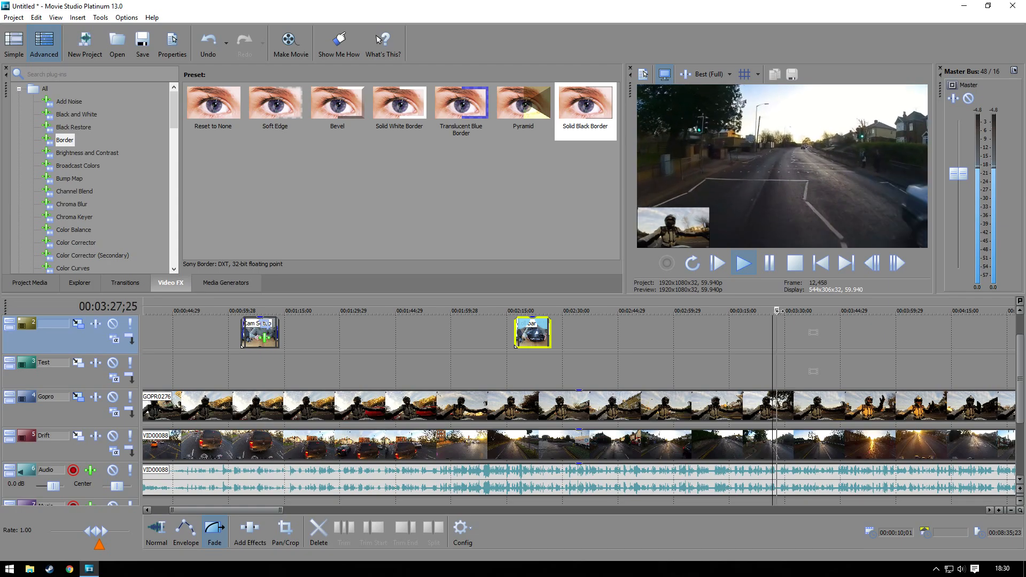
drag(782, 311, 778, 311)
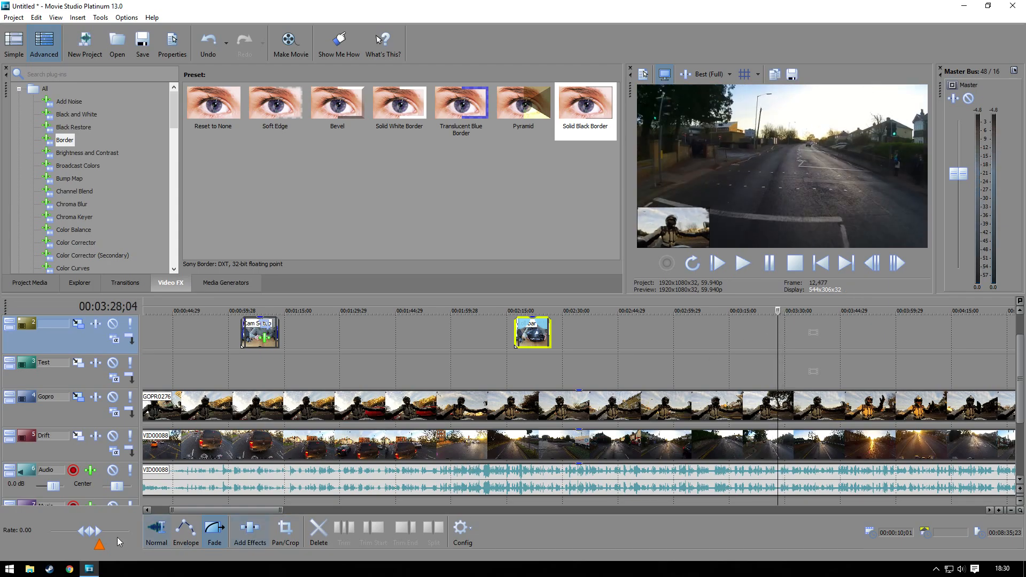
Step: Switch to Chrome and open the signed-in account's own Twitter profile
click(70, 570)
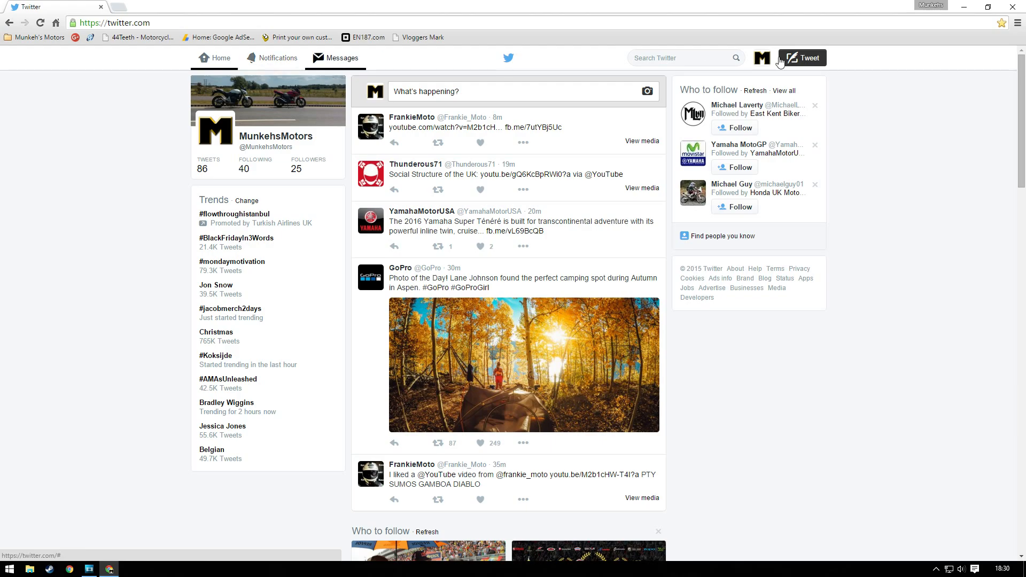
click(762, 59)
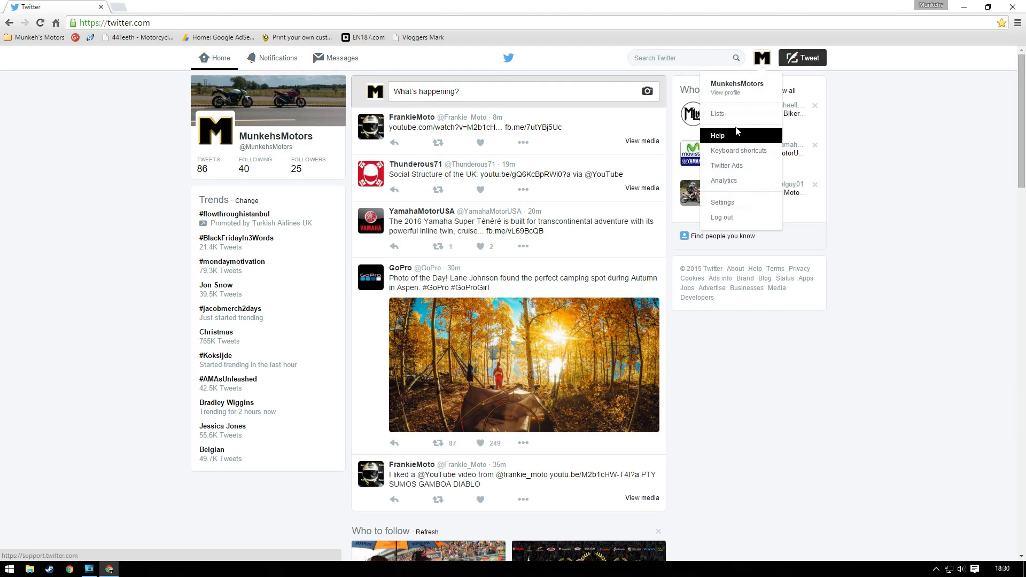
click(747, 99)
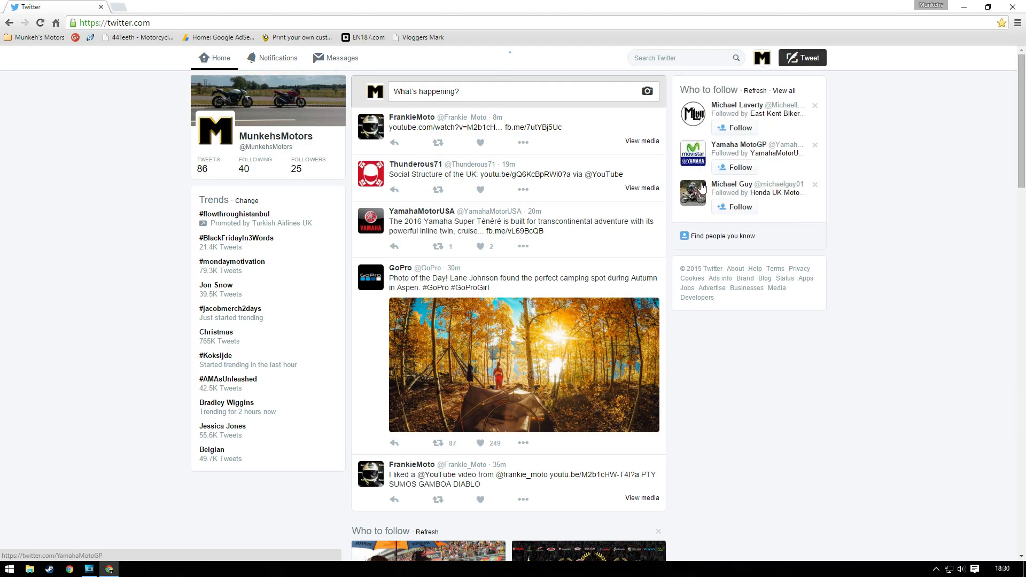
Step: Find the "Early Christmas presents!" tweet from Nov 11 on the profile and open its photo enlarged
scroll(508, 393, down, 2)
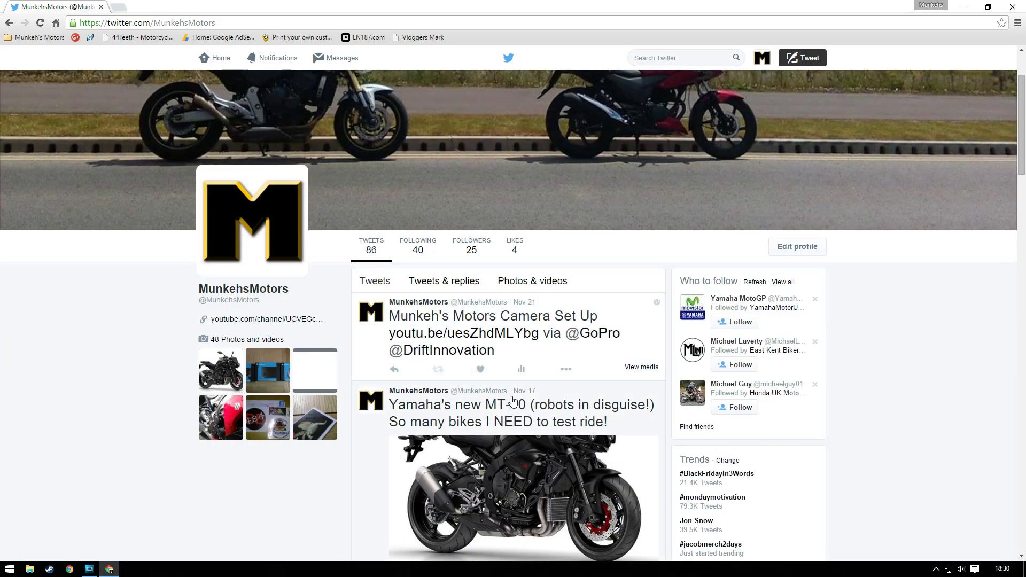
scroll(511, 242, down, 8)
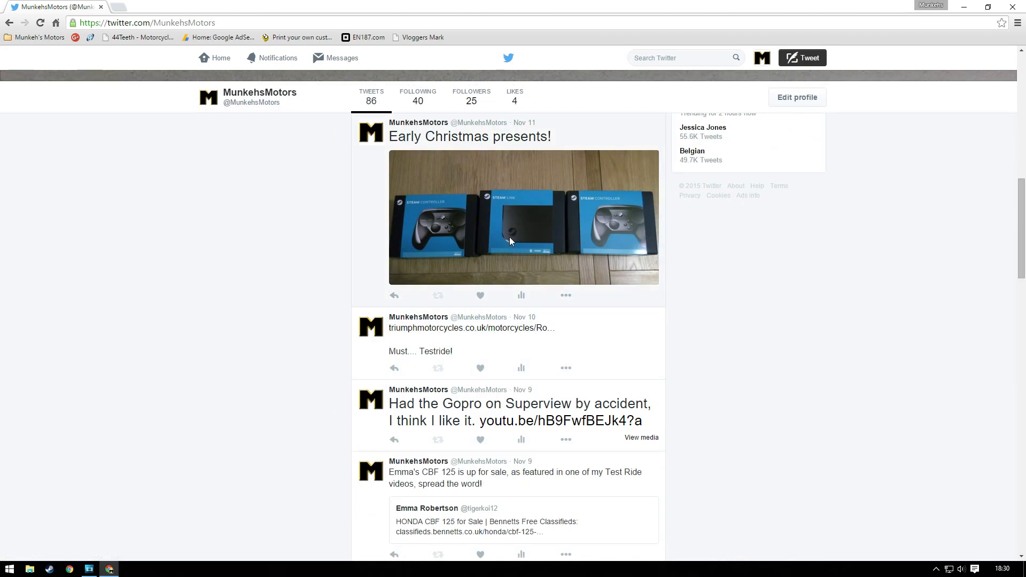
click(509, 236)
Step: Save the enlarged photo under its suggested file name in the edit folder on the desktop
right_click(523, 279)
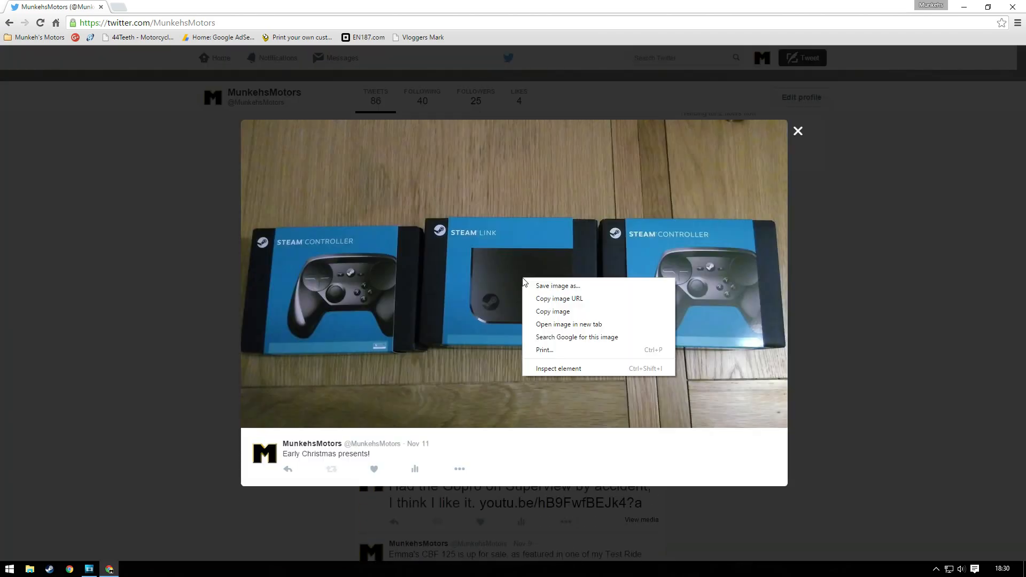
click(582, 290)
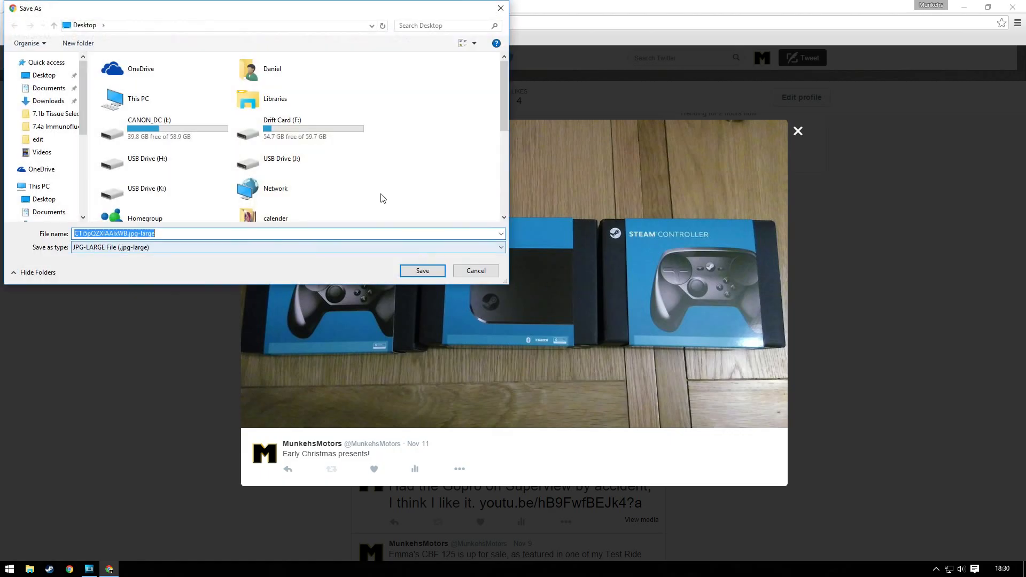
drag(505, 89, 502, 142)
double_click(136, 111)
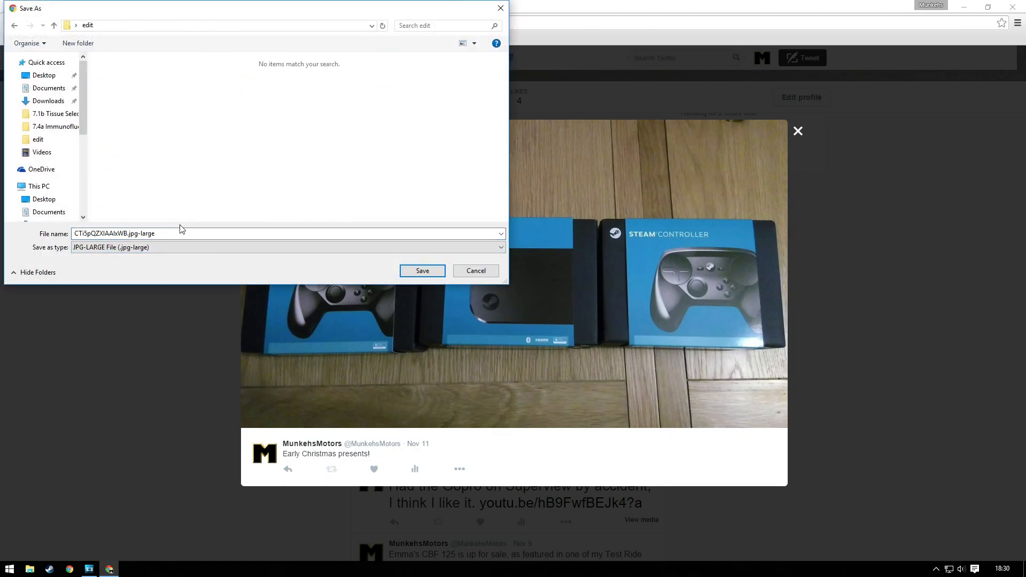
click(422, 270)
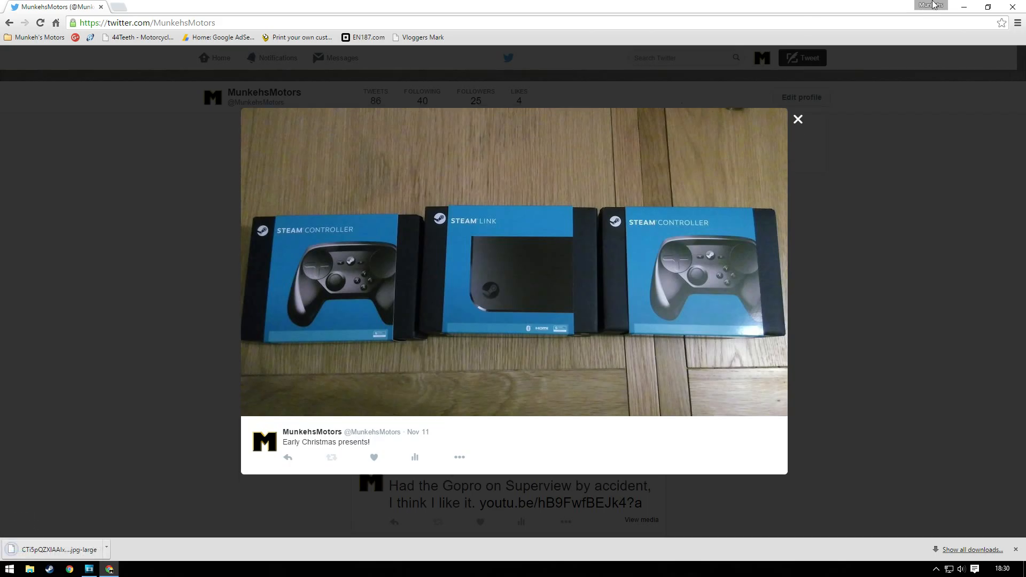
Step: Return to Movie Studio and browse to the desktop's edit folder in the media file explorer
click(965, 7)
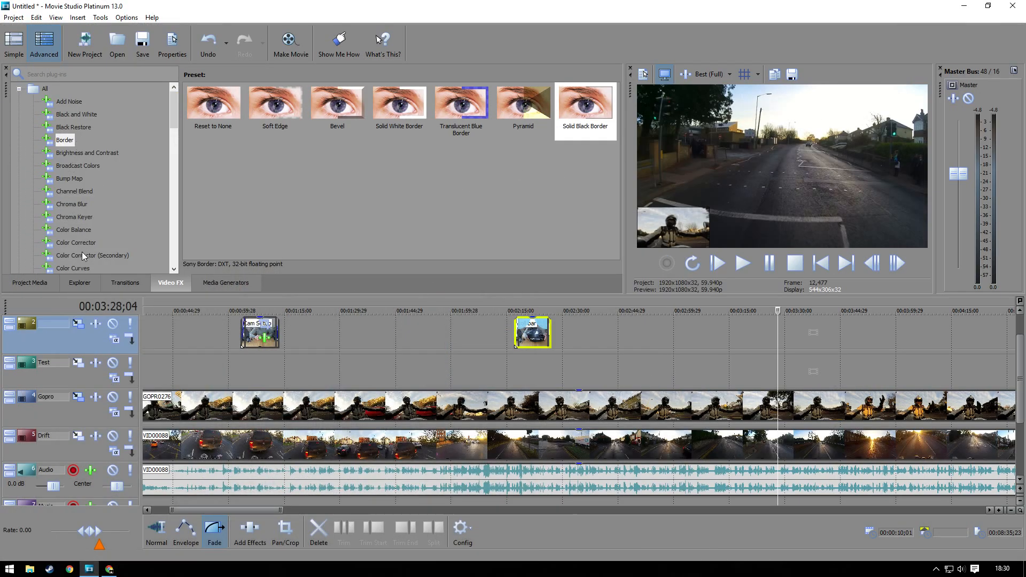
click(80, 283)
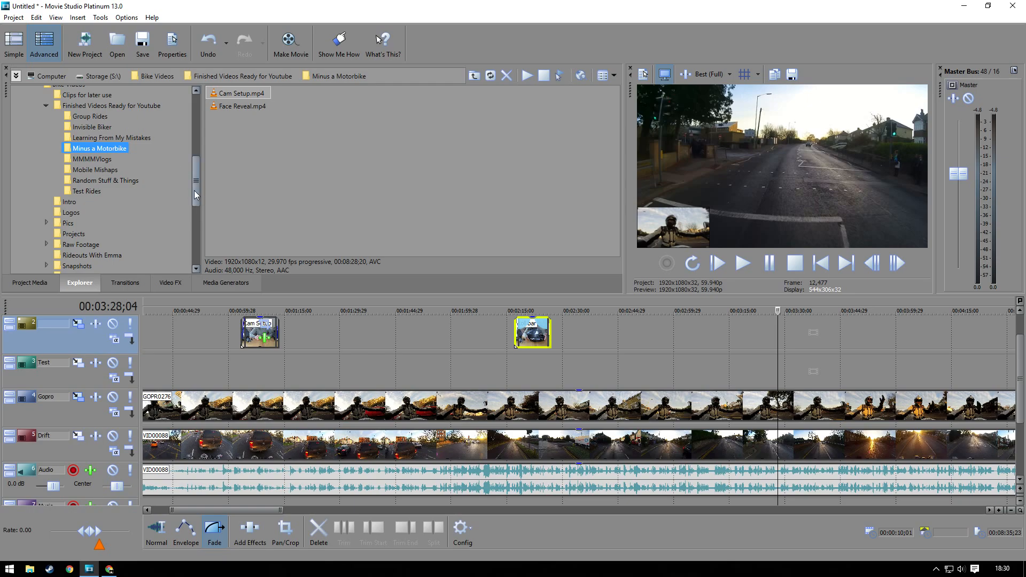
scroll(193, 161, up, 5)
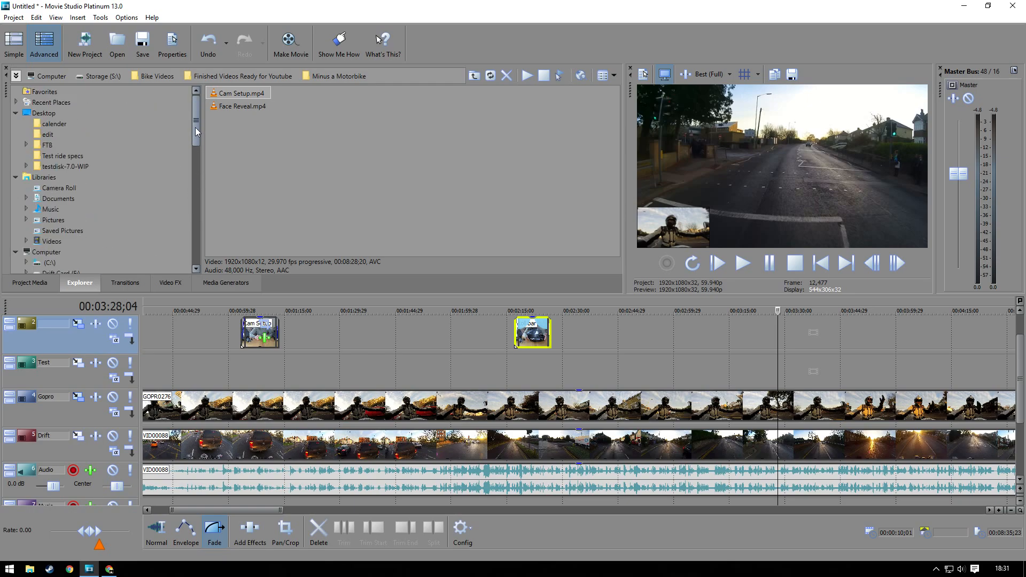
click(47, 134)
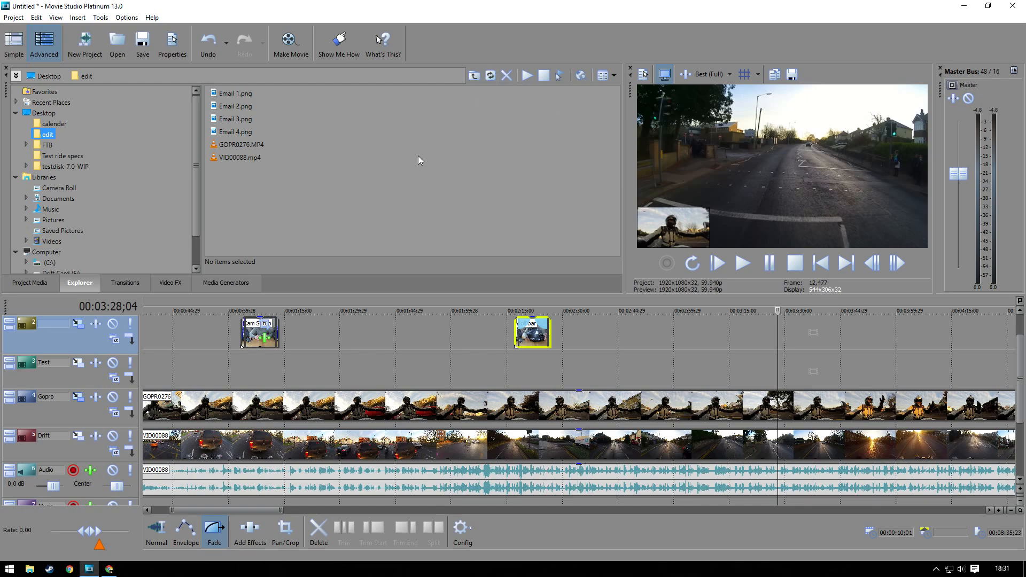
Step: Switch to Chrome and check the saved image in the download history and its containing folder
click(109, 569)
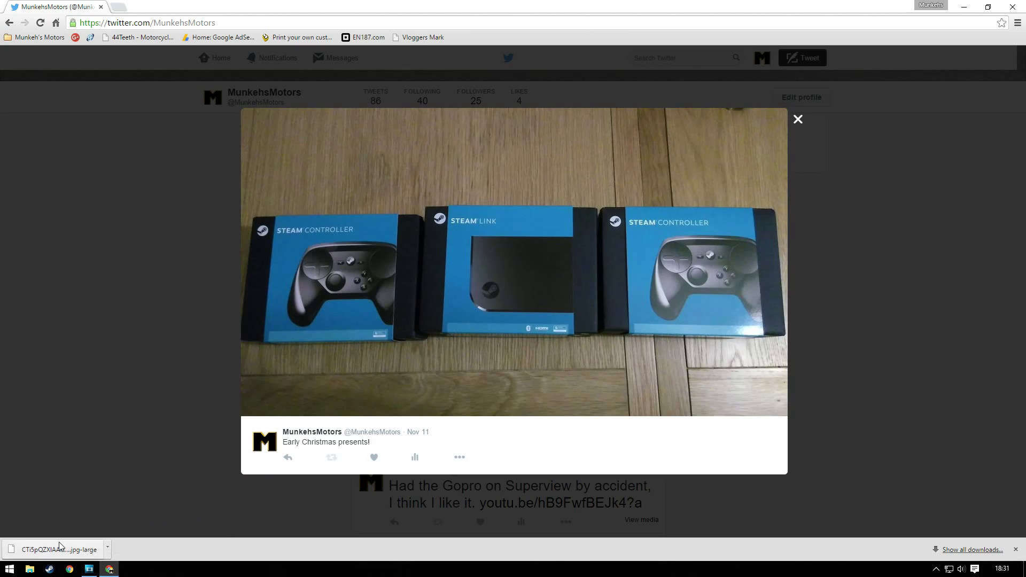
click(972, 550)
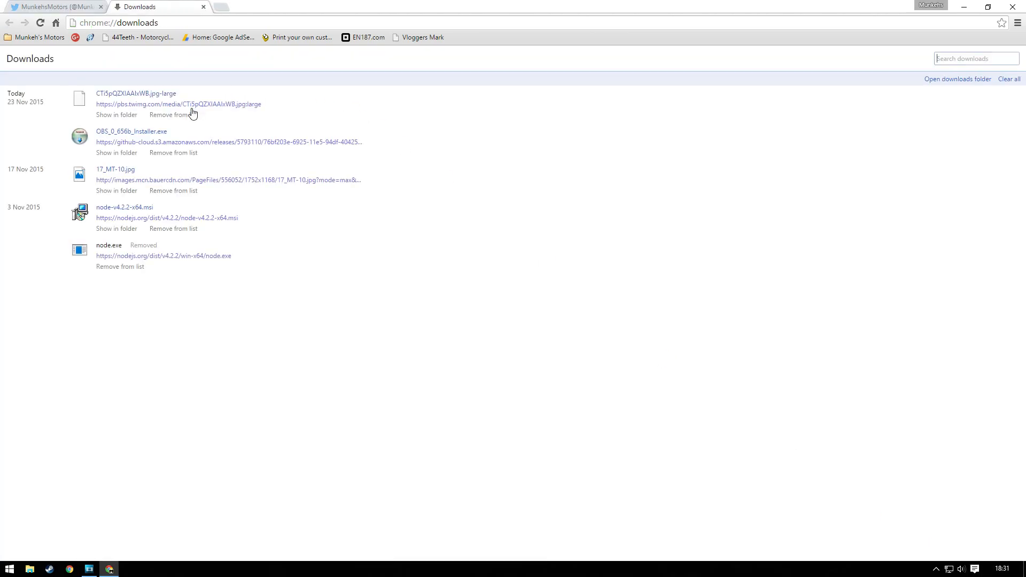
click(117, 115)
key(ctrl+w)
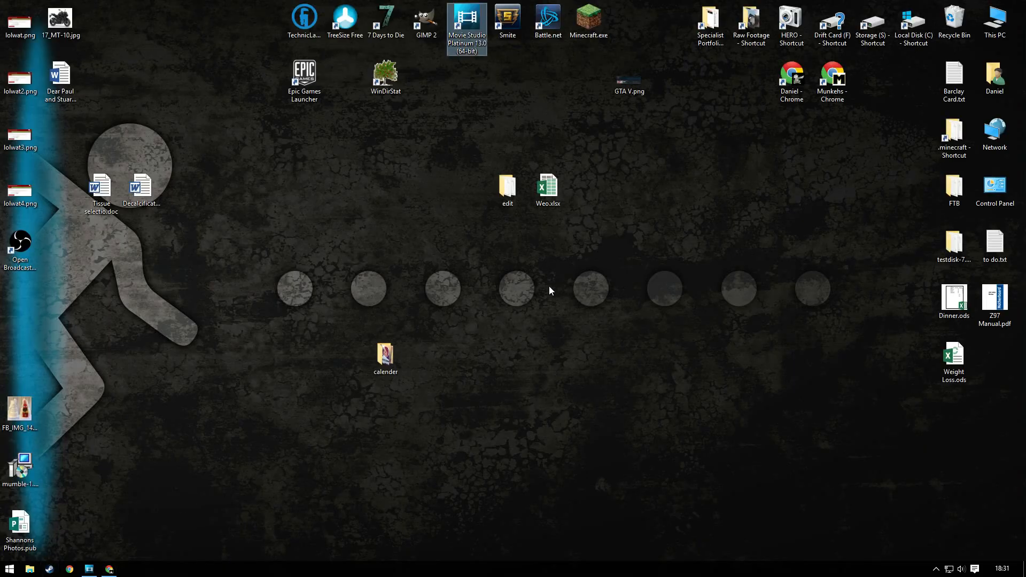
Step: Open the edit folder from the desktop and look through its files for the downloaded image
double_click(508, 192)
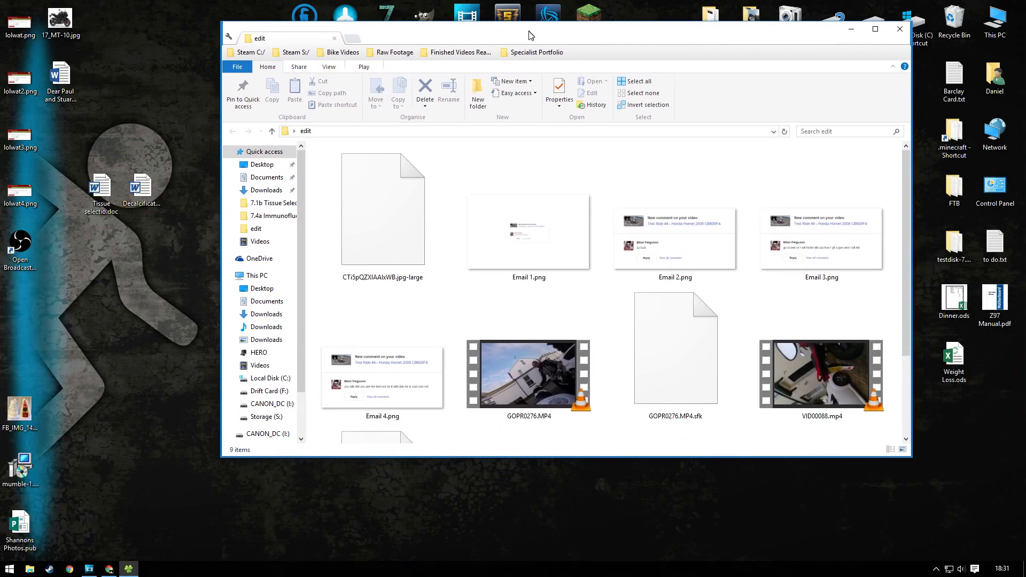
scroll(613, 321, down, 3)
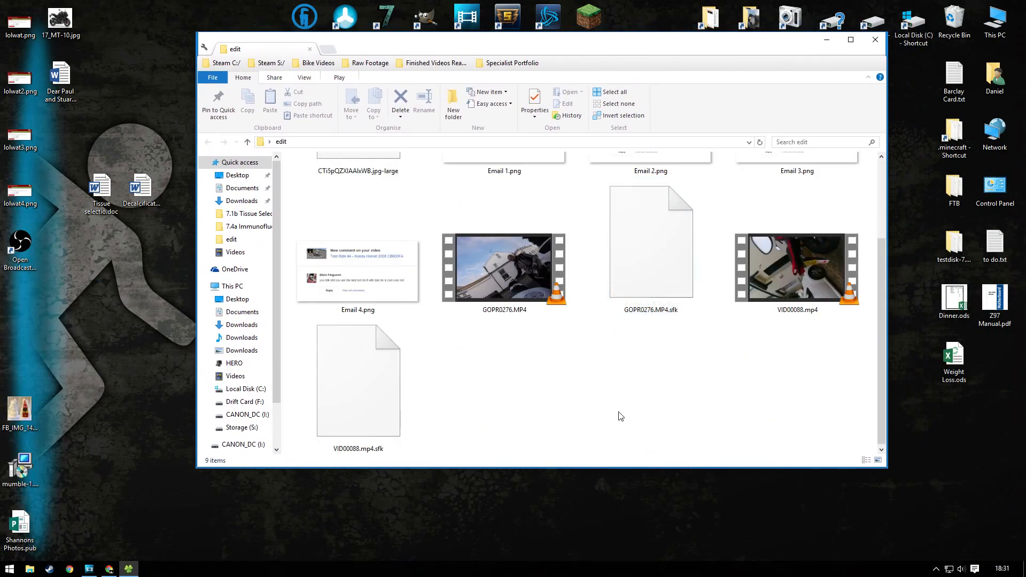
scroll(701, 424, up, 3)
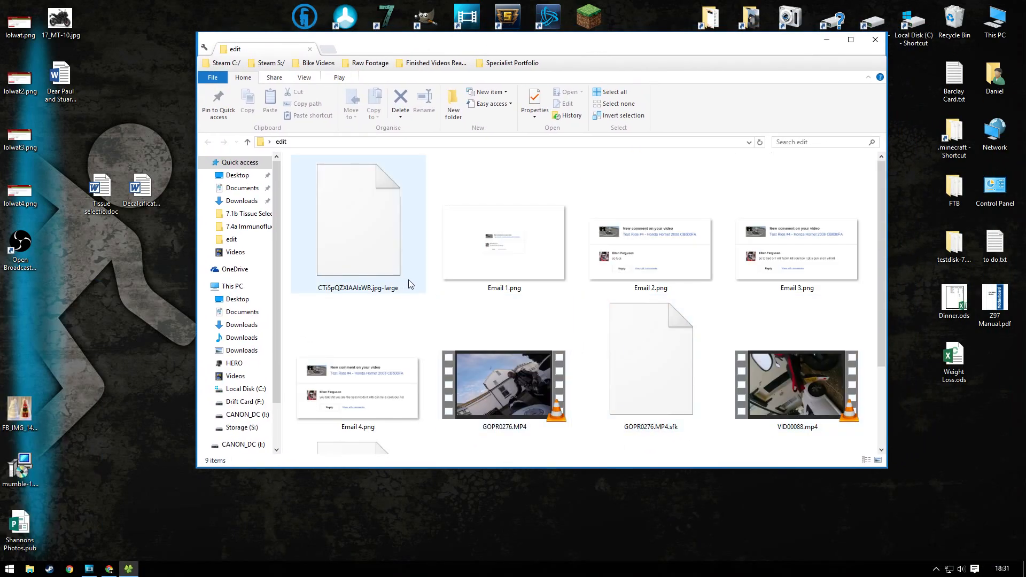
Step: Rename the downloaded image to CTi5pQZXIAAIxWB.jpg, accept the extension change and close the folder window
click(379, 278)
key(F2)
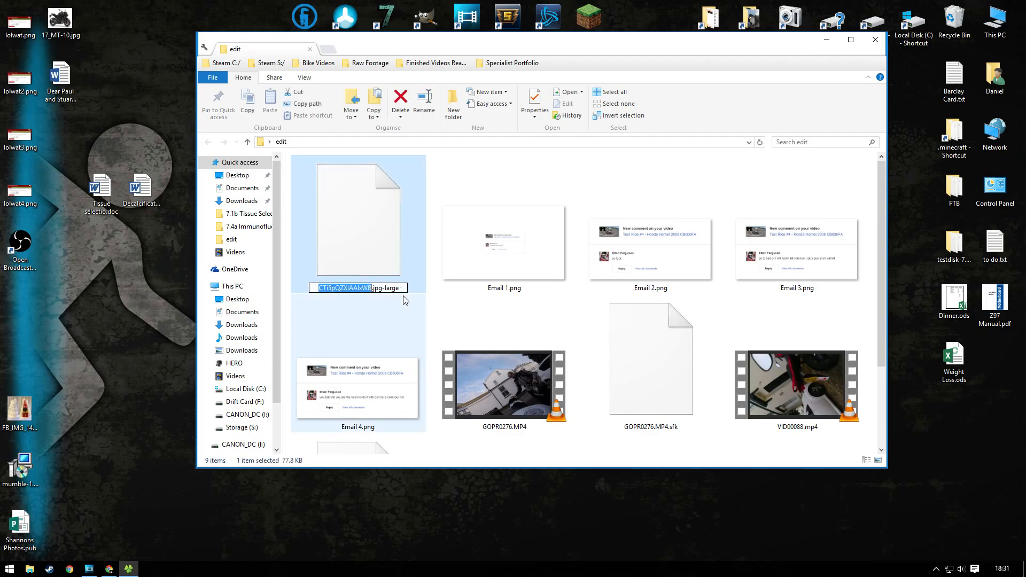
key(End)
key(BackSpace)
key(BackSpace)
key(BackSpace)
key(BackSpace)
key(BackSpace)
key(BackSpace)
key(Return)
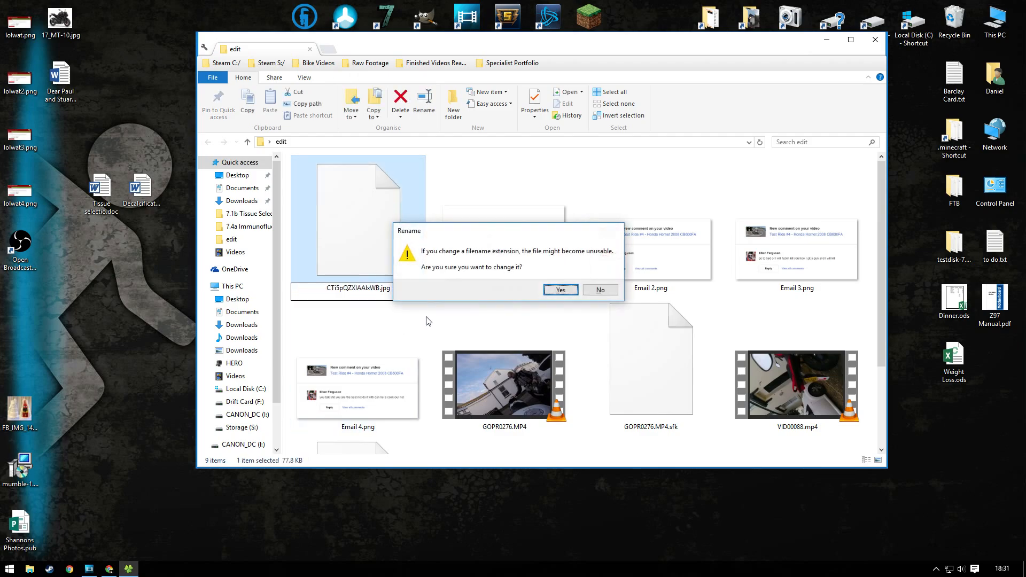
click(560, 290)
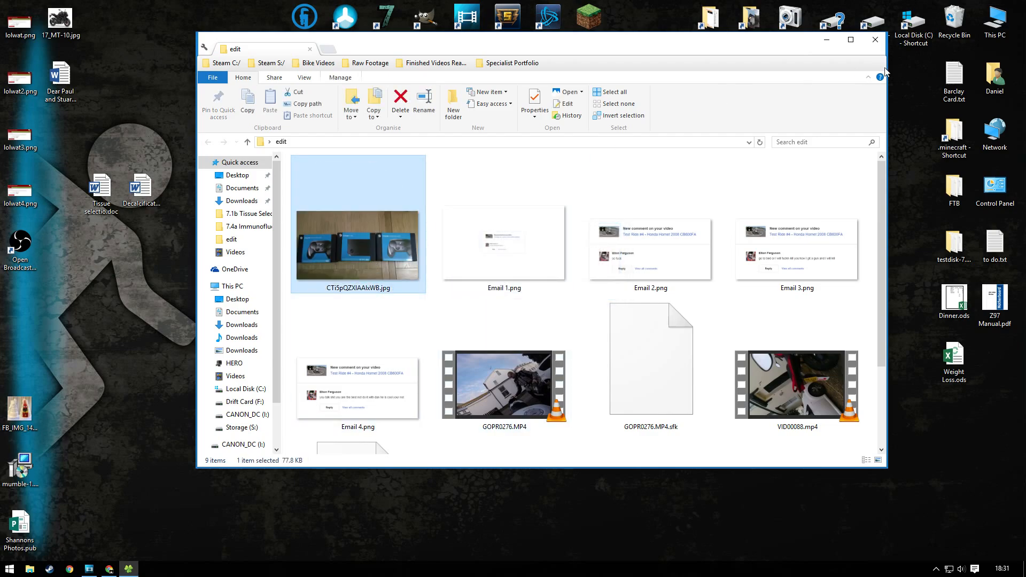
click(875, 39)
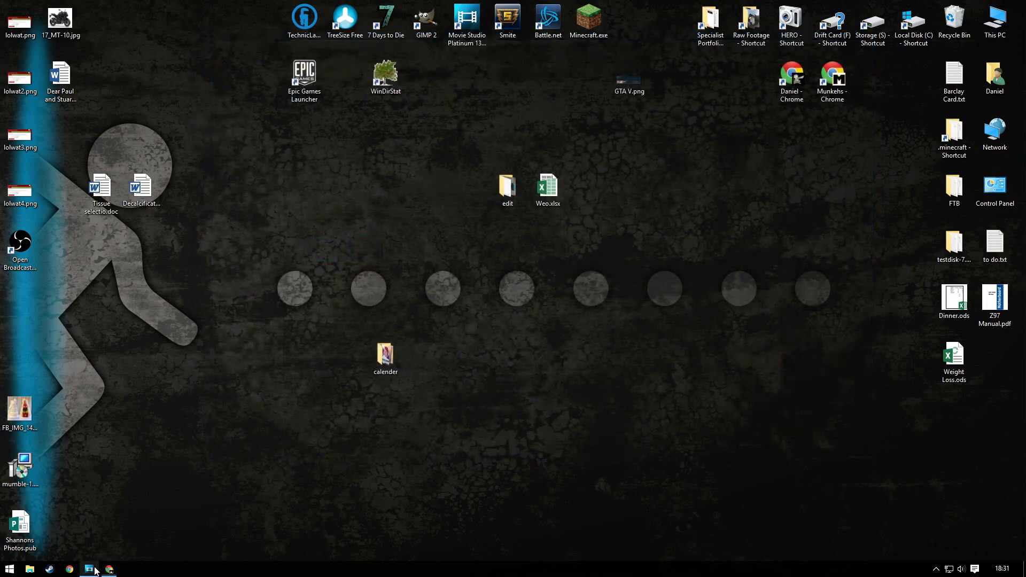
Step: Return to Movie Studio, refresh the edit folder listing and place CTi5pQZXIAAIxWB.jpg on track 2 starting at 00:03:28;04
click(92, 569)
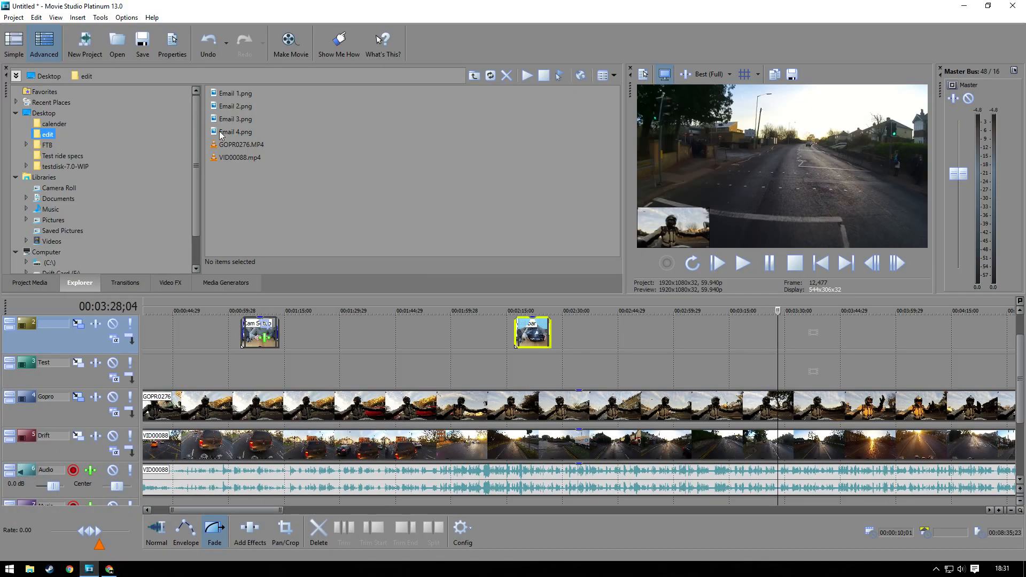
click(490, 76)
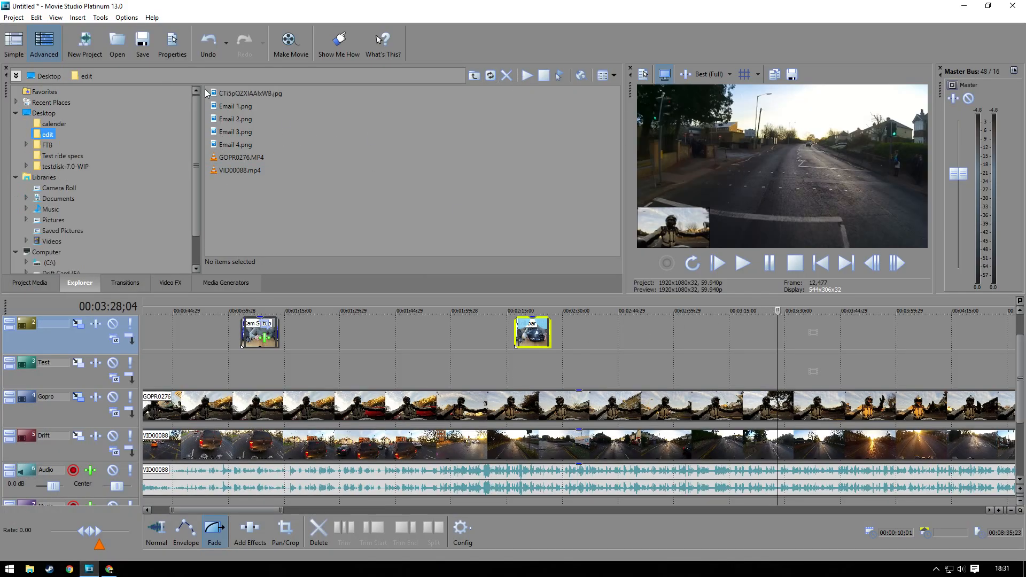
drag(784, 323, 802, 334)
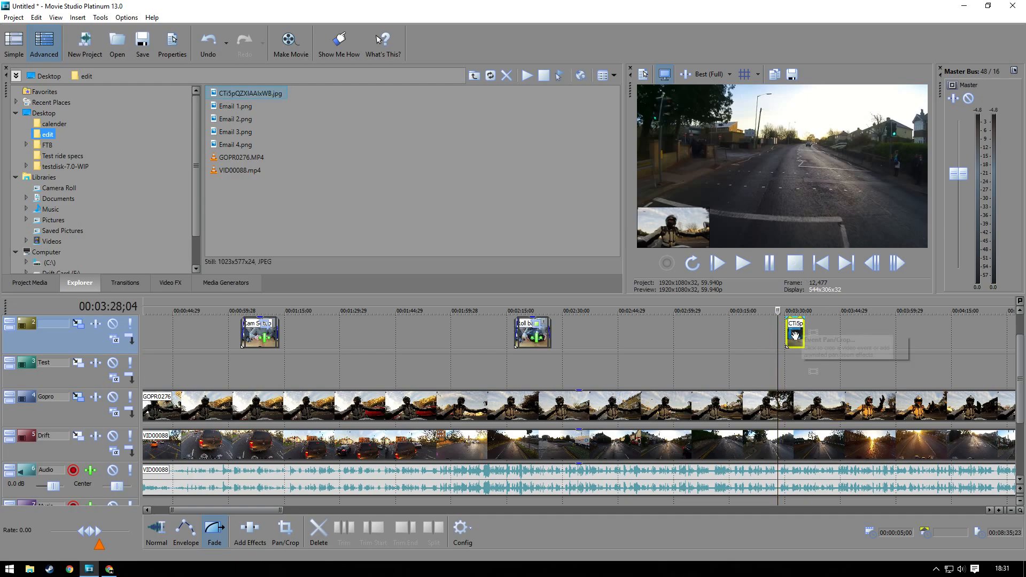
drag(795, 336, 790, 335)
scroll(827, 329, up, 1)
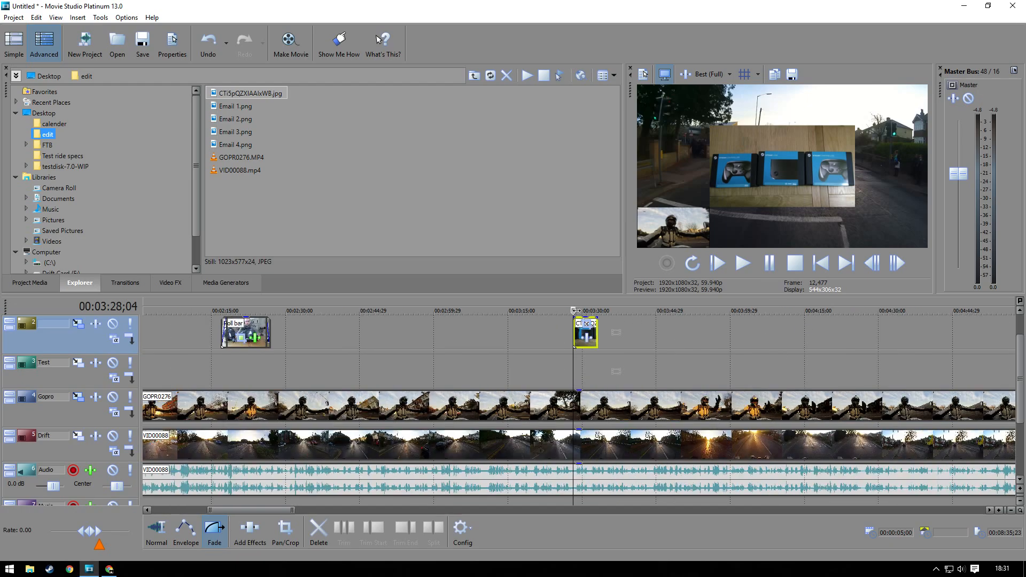
Step: Add a short fade-in to the start of the CTi5pQZXIAAIxWB picture clip on track 2
drag(573, 310, 571, 310)
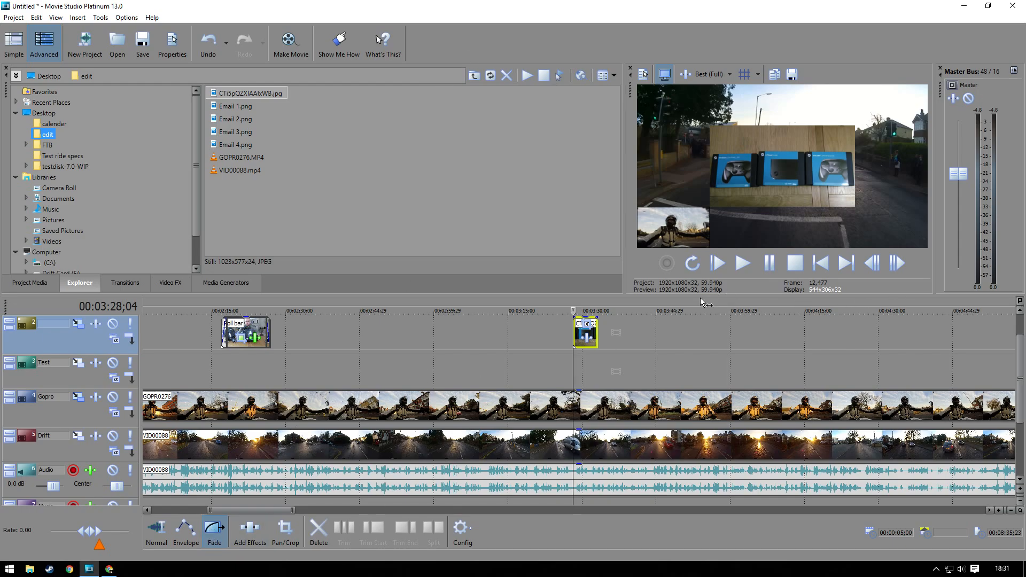
scroll(587, 335, up, 5)
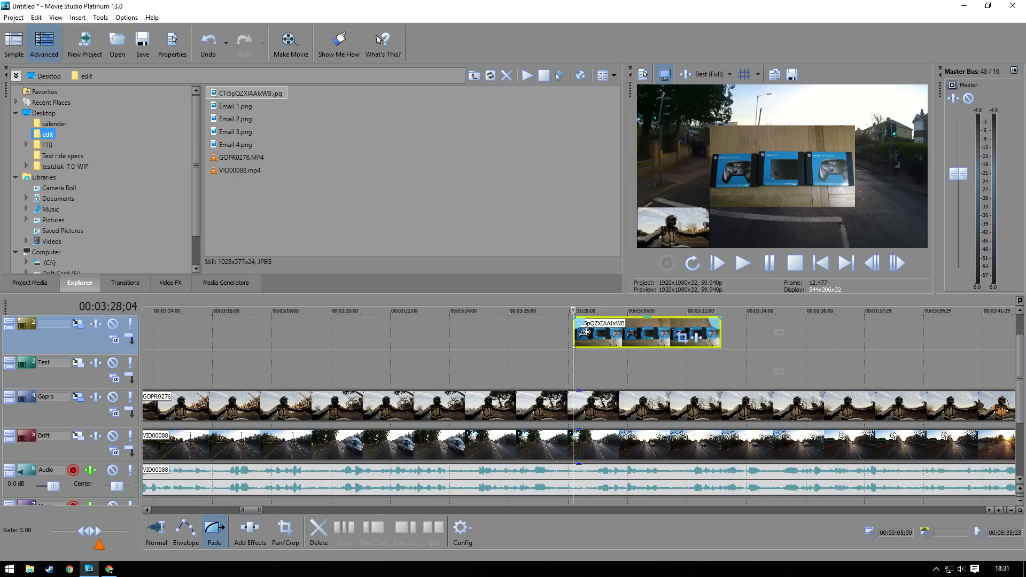
drag(591, 328, 605, 328)
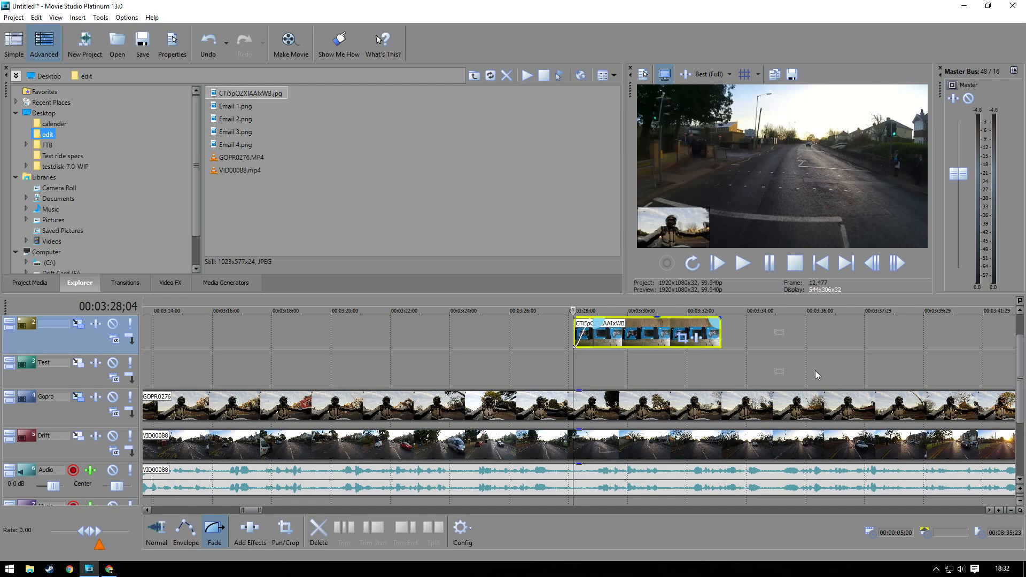
Step: Play the footage after the picture clip from about 00:03:37 to 00:03:39;04 to check what is shown there
click(819, 312)
click(843, 311)
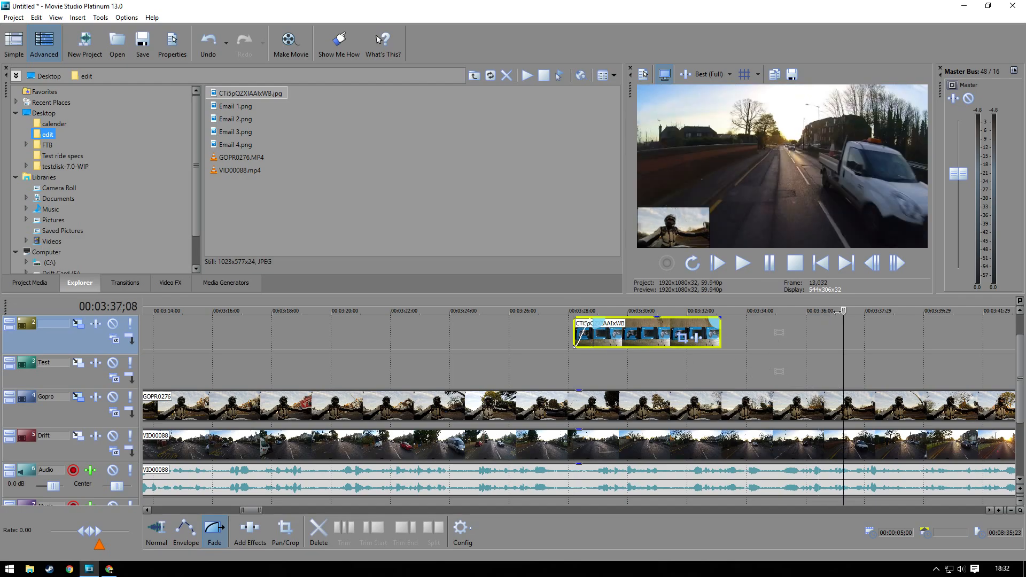
click(828, 311)
key(space)
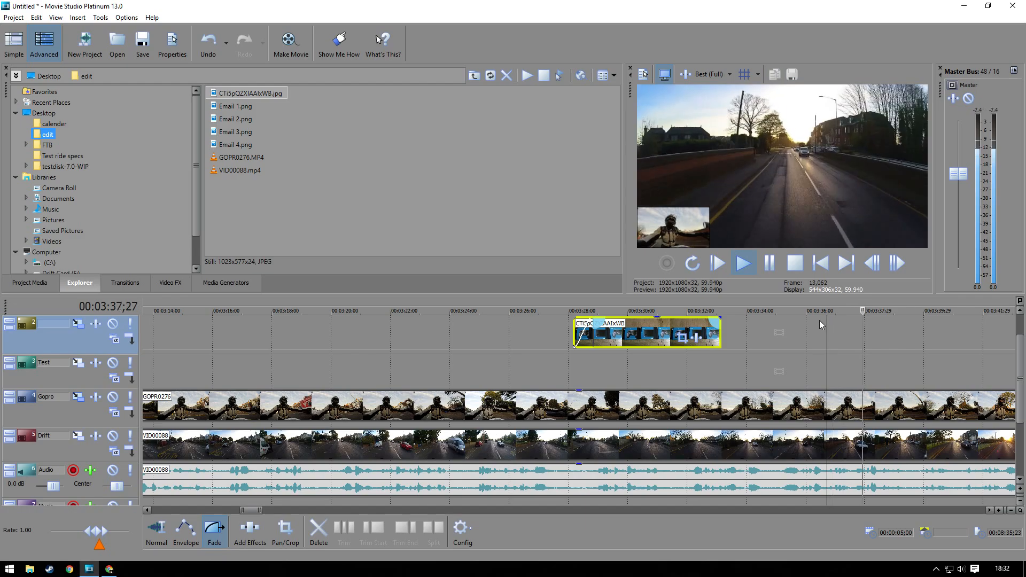
key(Return)
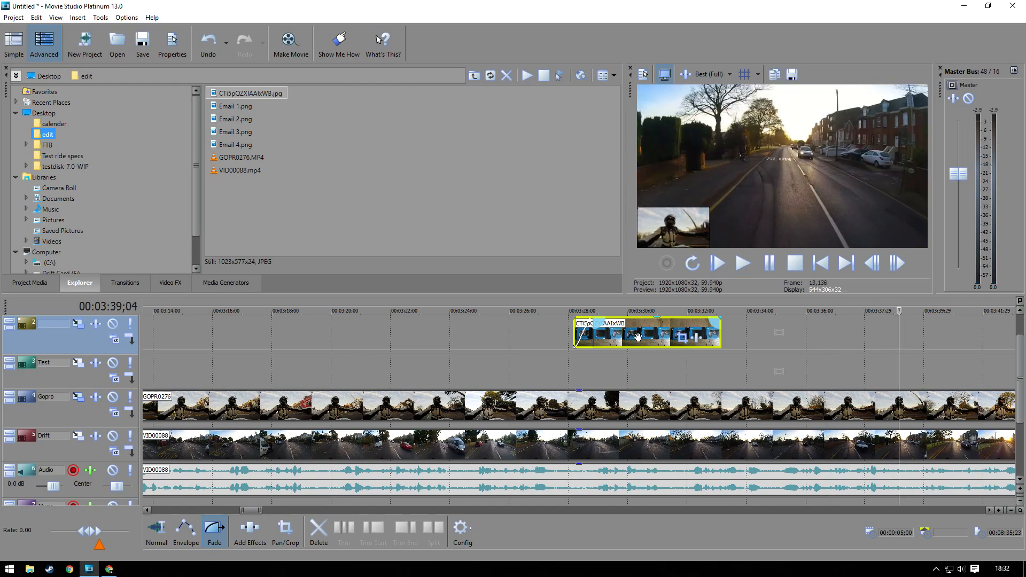
Step: Delete the CTi5pQZXIAAIxWB picture clip from track 2 and replay the footage from 00:03:28;04 to 00:03:31;10
key(Delete)
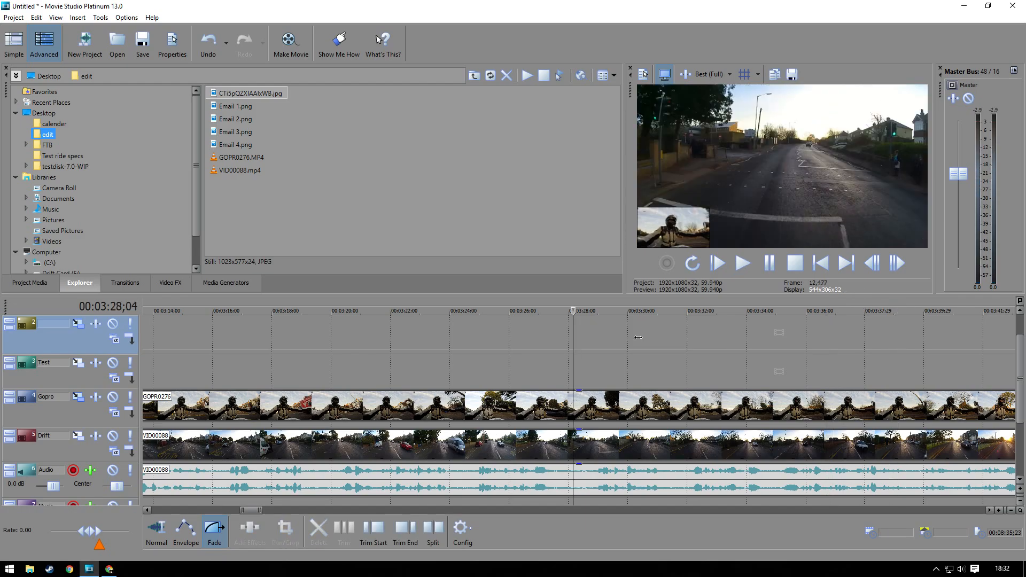
click(744, 262)
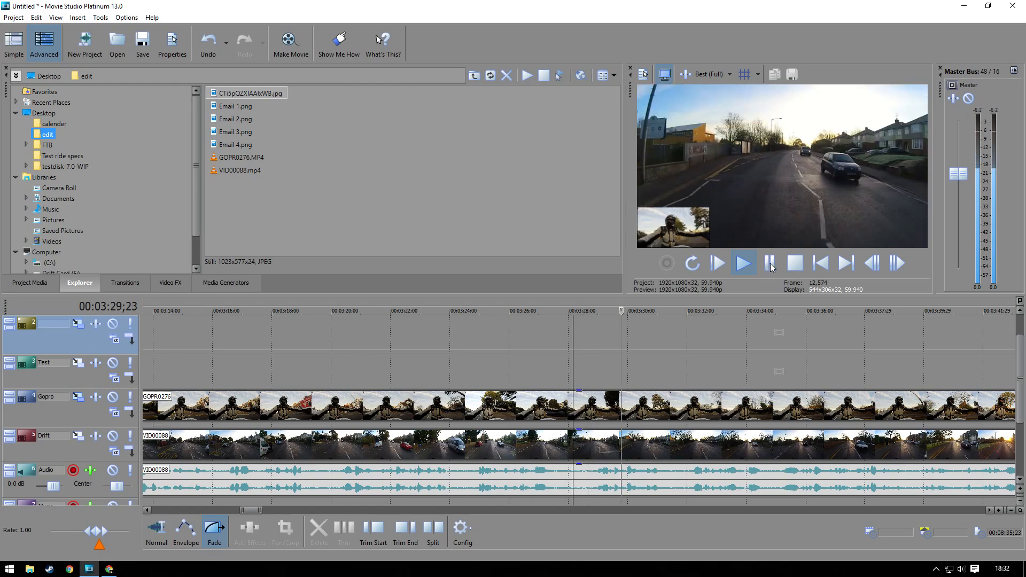
click(770, 263)
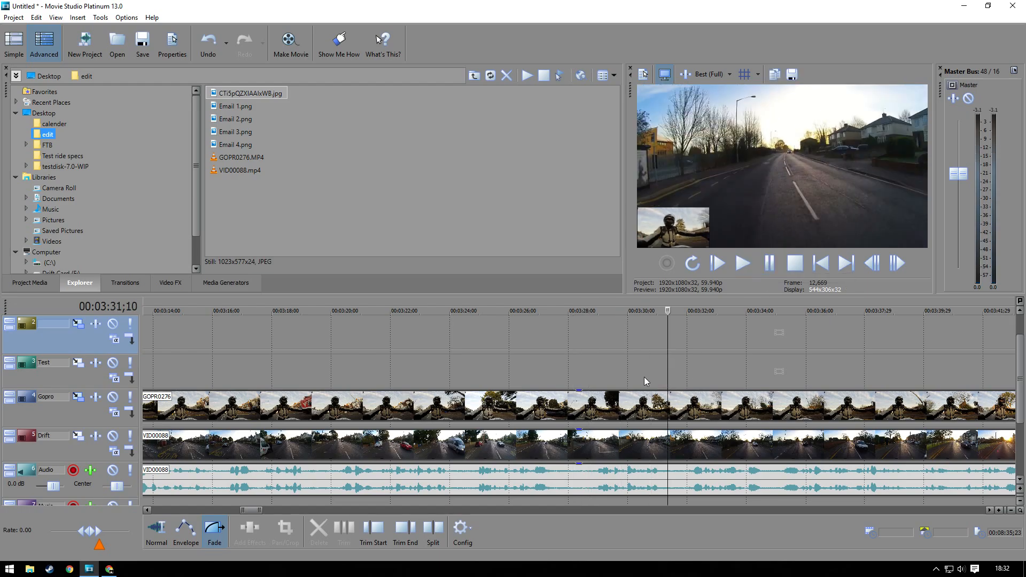
Step: Move the CTi5pQZXIAAIxWB picture clip on track 2 so it starts at the playhead at 00:03:27;24
scroll(641, 379, down, 3)
scroll(550, 413, up, 3)
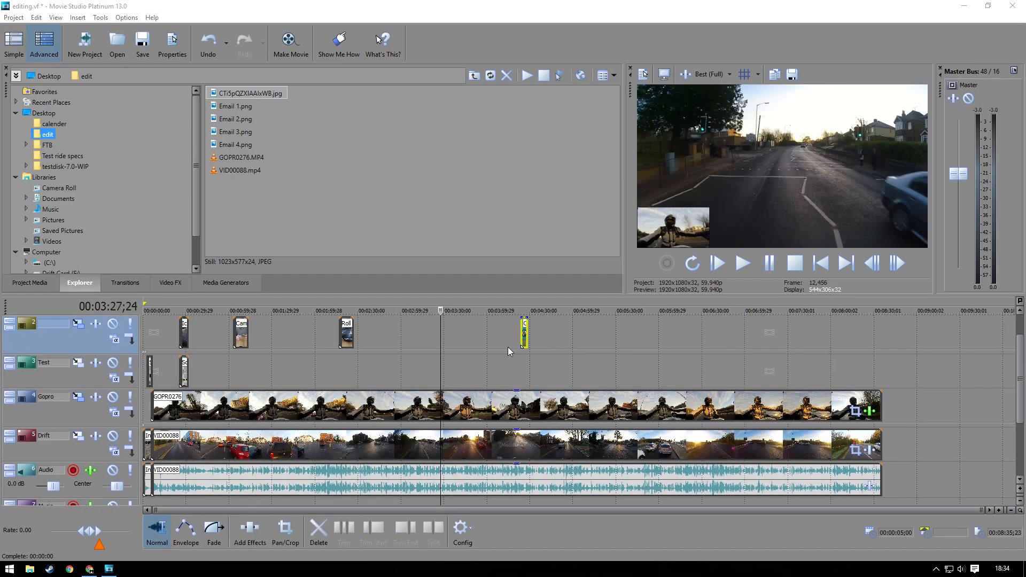
drag(525, 336, 445, 336)
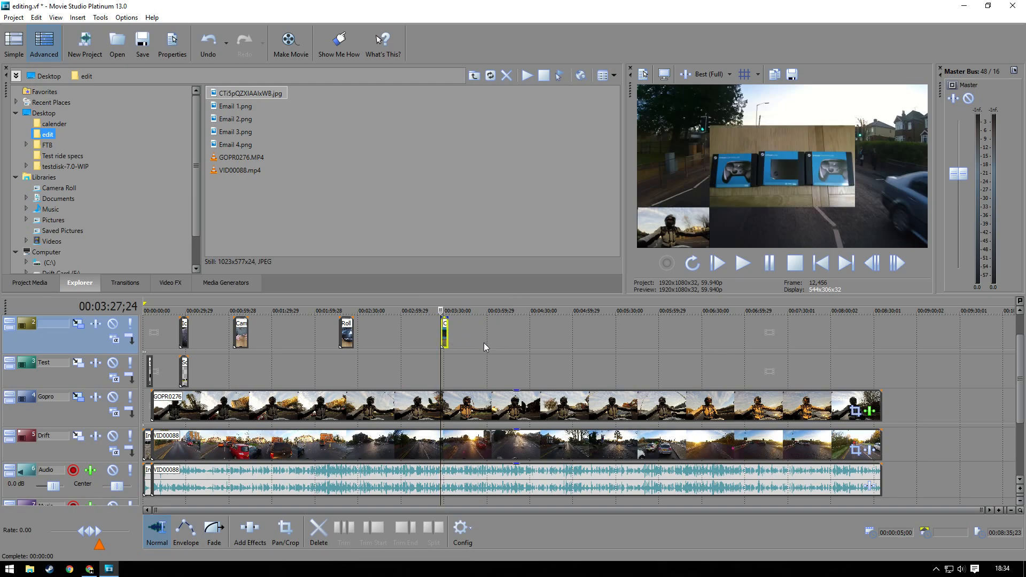
Step: Extend the end of the CTi5pQZXIAAIxWB picture clip on track 2 to a length of 00:00:10;02 and add short fades at both ends
scroll(483, 345, up, 5)
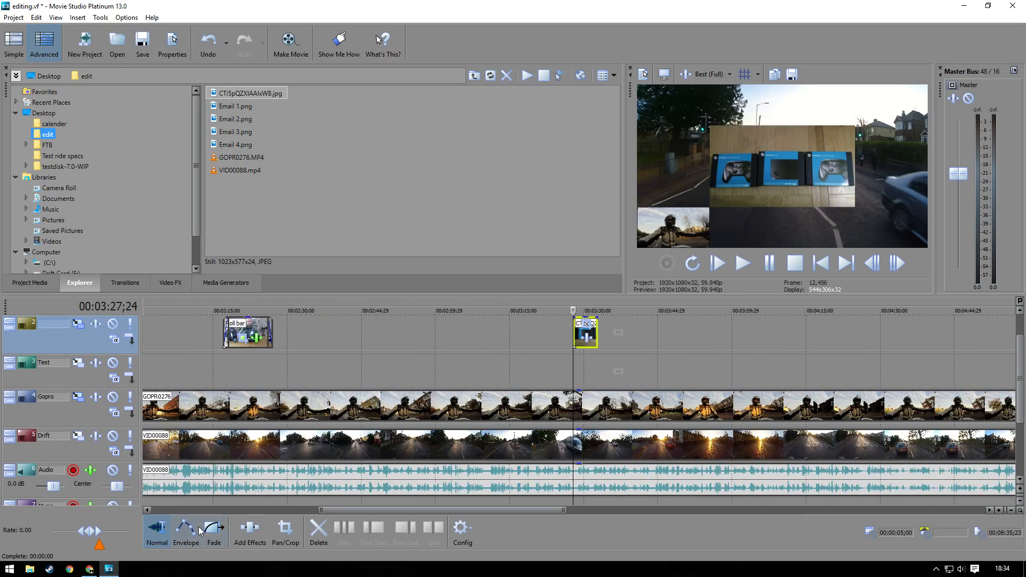
drag(598, 333, 622, 335)
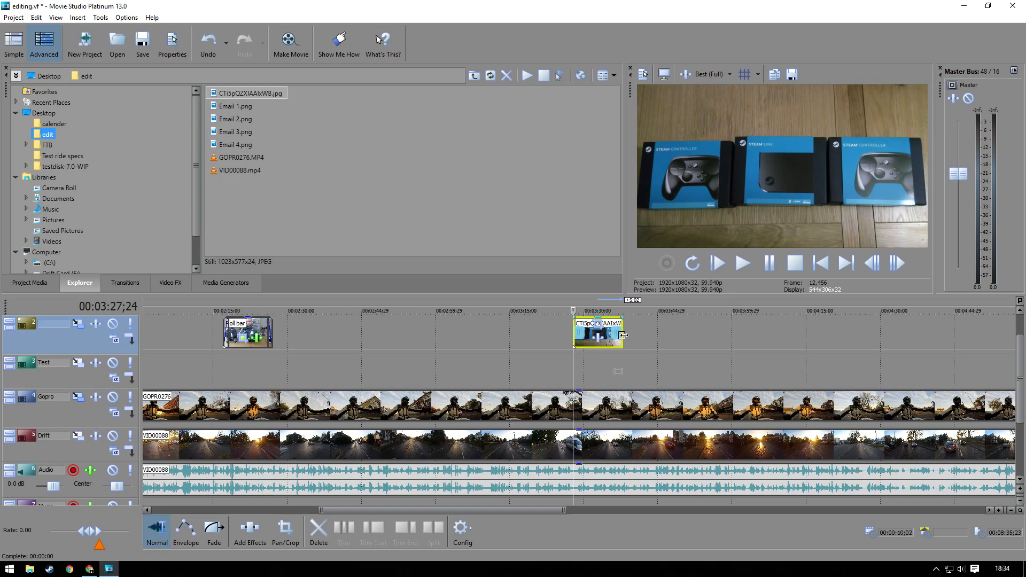
click(214, 529)
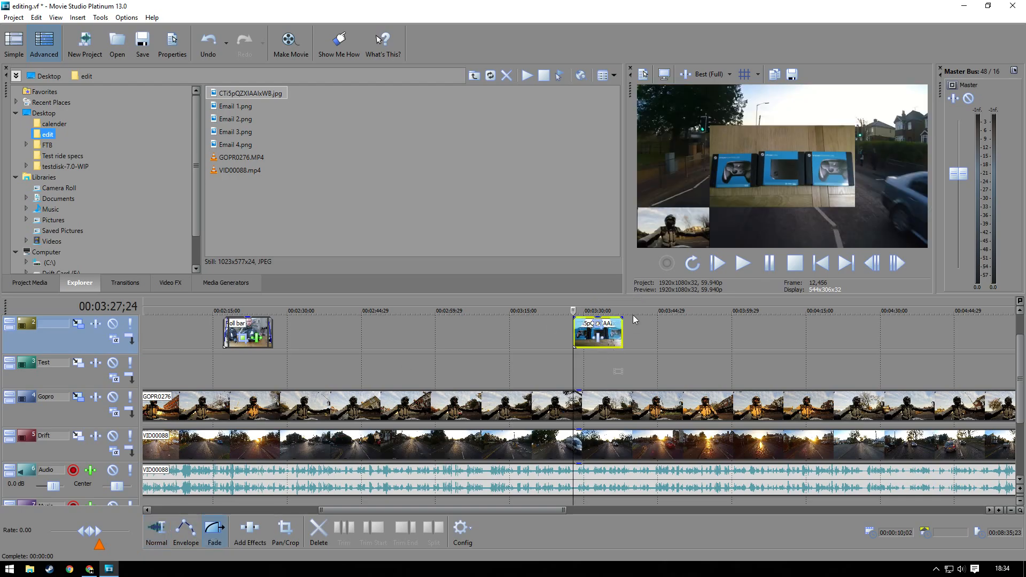
drag(577, 319, 612, 328)
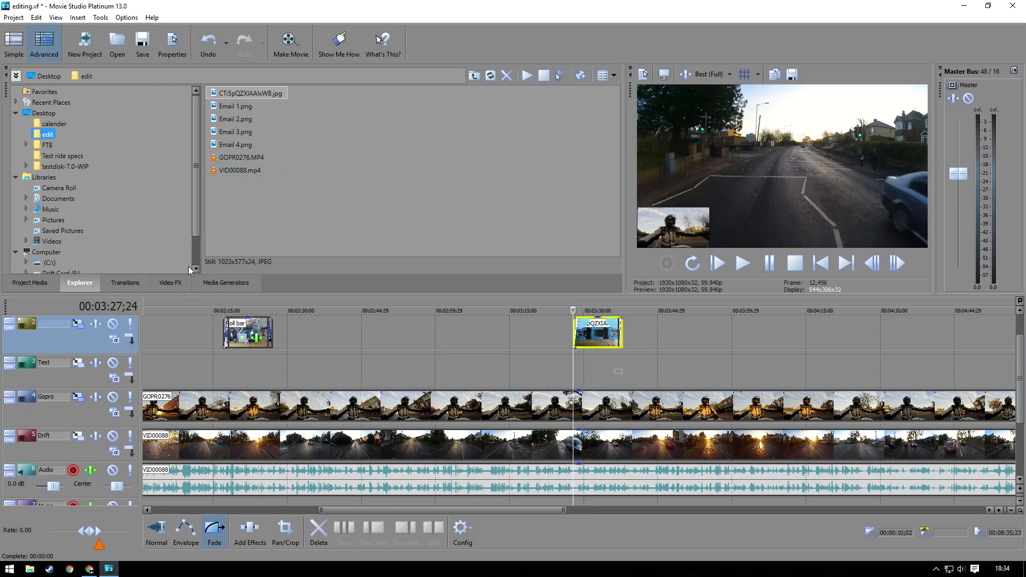
Step: Apply the Solid Black Border preset to the CTi5pQZXIAAIxWB picture clip and play it through from 00:03:27;24 past its end
click(188, 283)
click(201, 288)
click(176, 285)
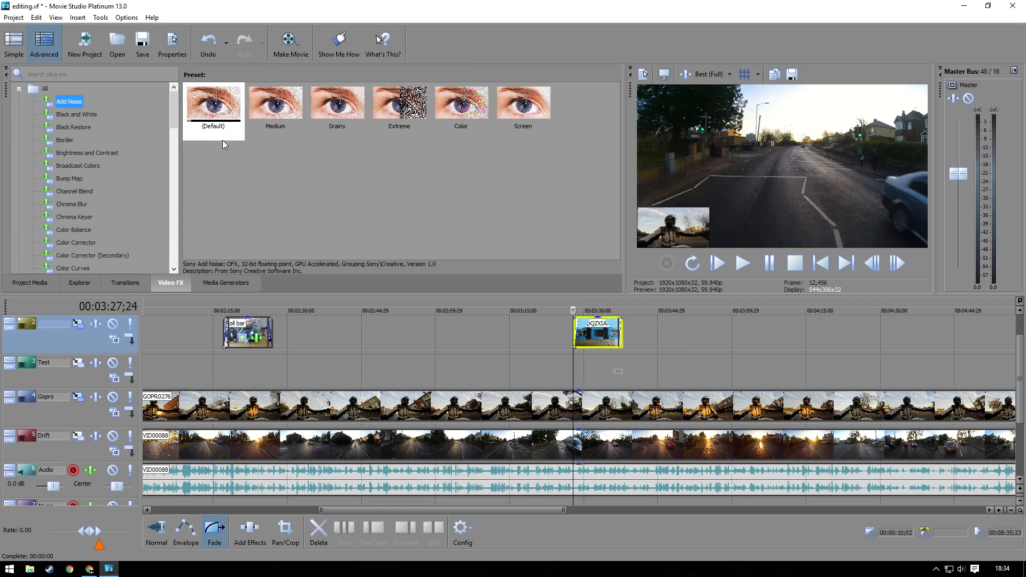
click(72, 141)
drag(585, 107, 592, 337)
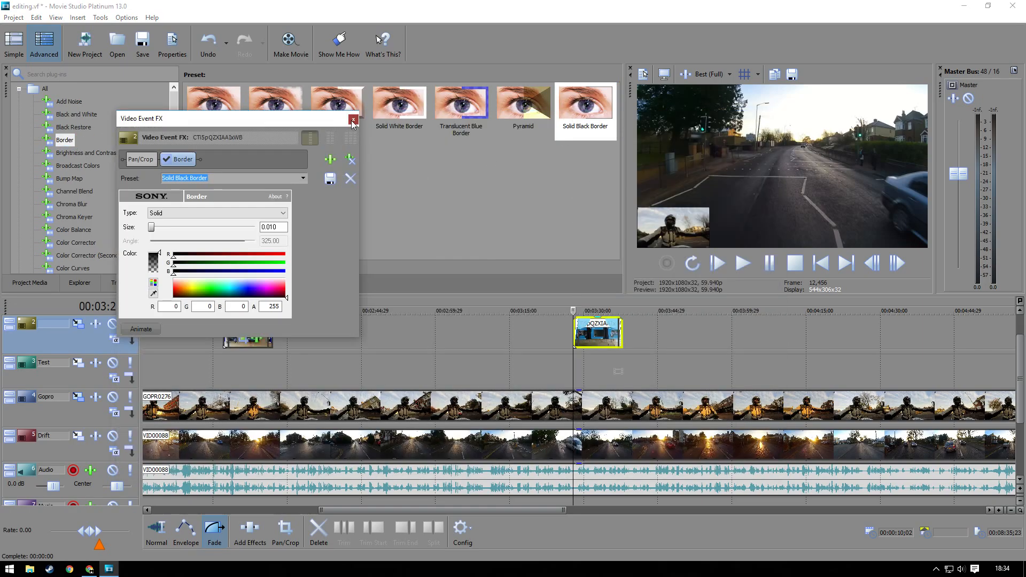
click(352, 119)
key(space)
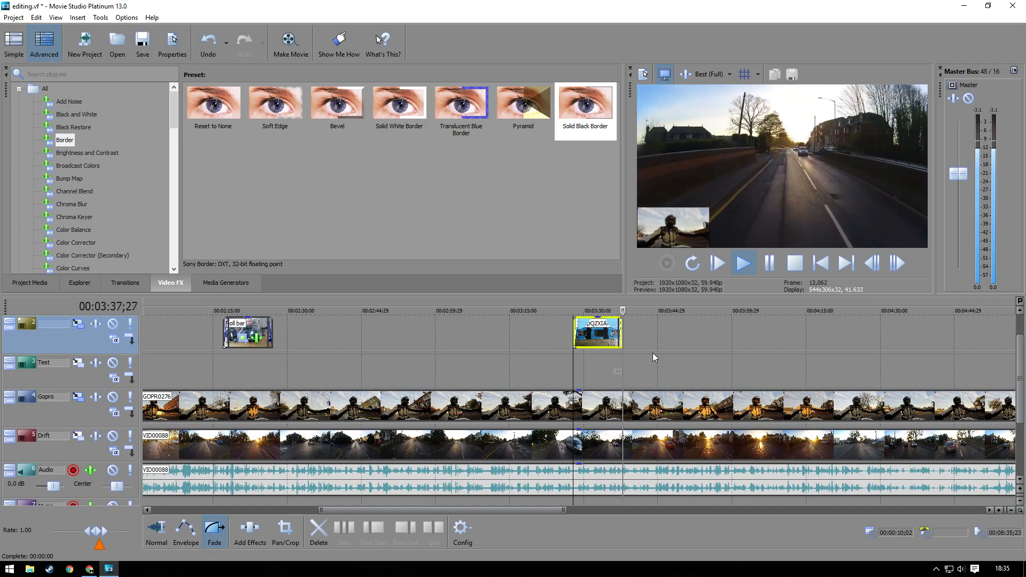
key(space)
Step: Skim the footage in jumps from 00:03:38;16 to about 00:06:06 for the moment the next picture overlay belongs to
scroll(653, 353, down, 6)
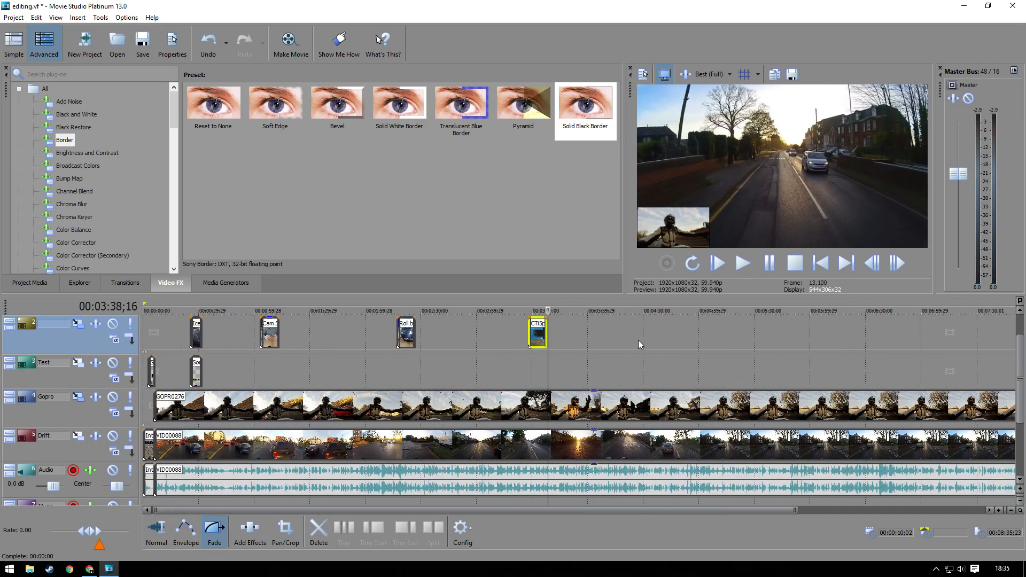
scroll(571, 326, up, 4)
key(space)
click(640, 312)
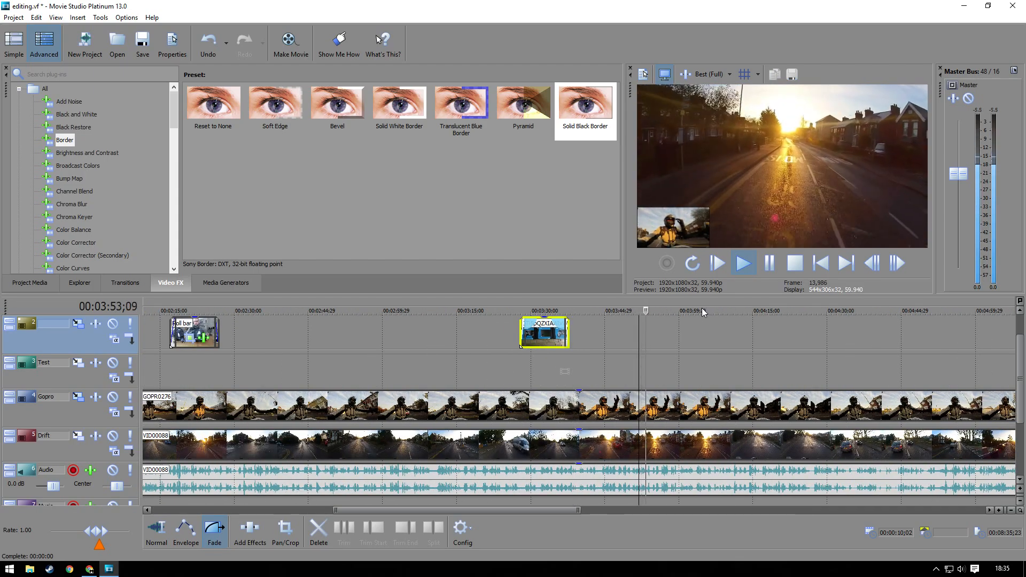
click(701, 308)
click(758, 311)
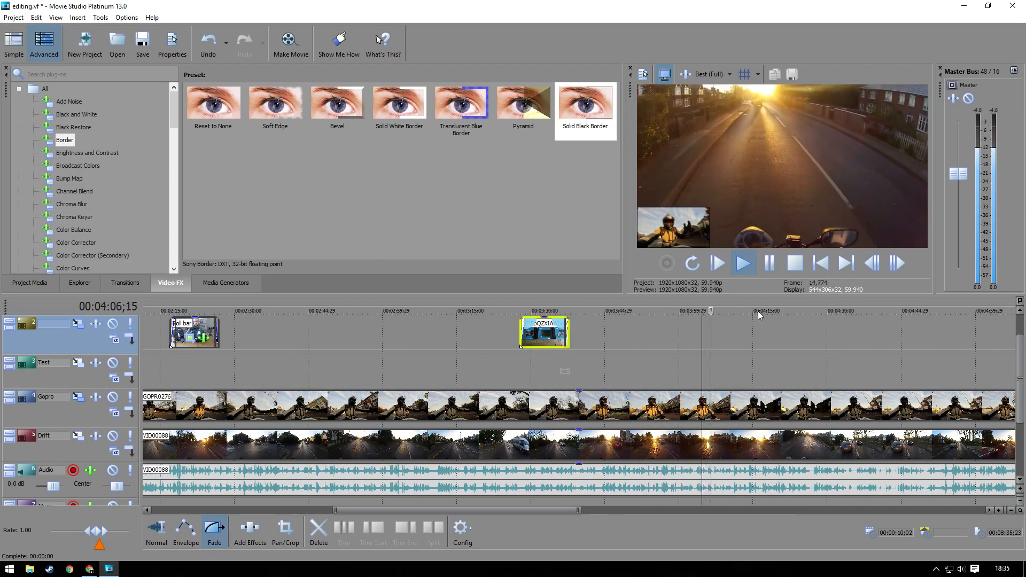
click(843, 311)
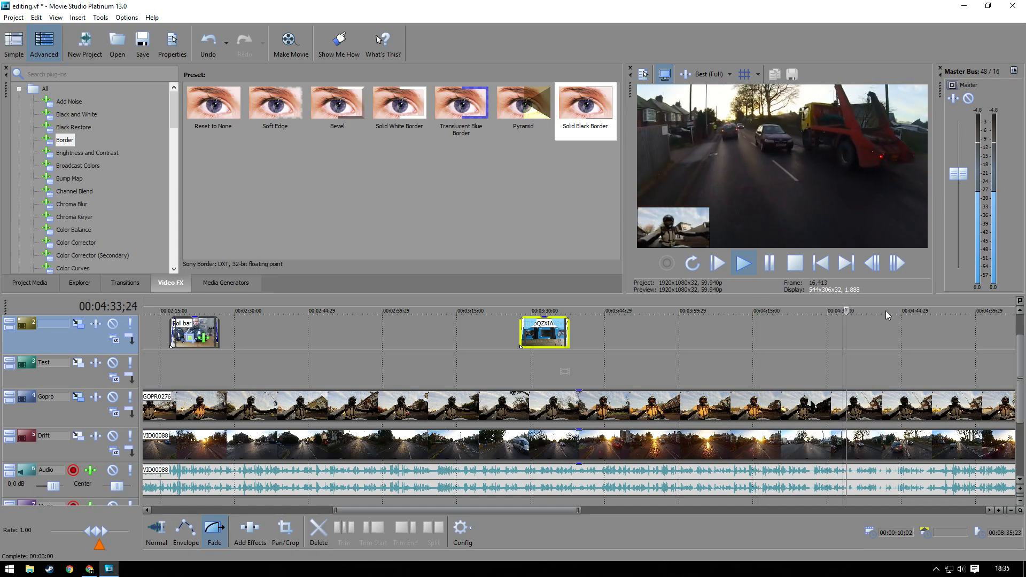
click(886, 310)
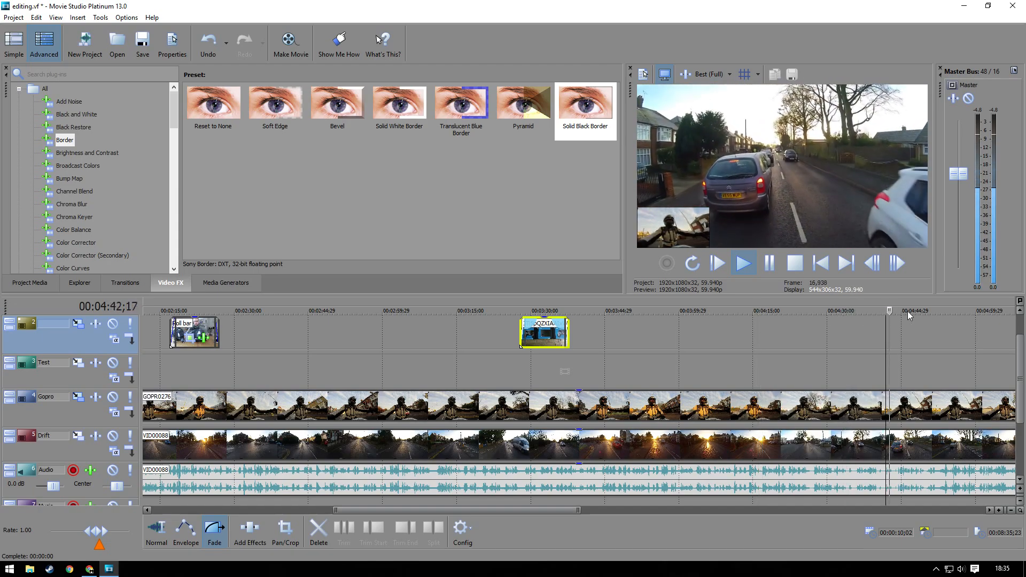
click(940, 311)
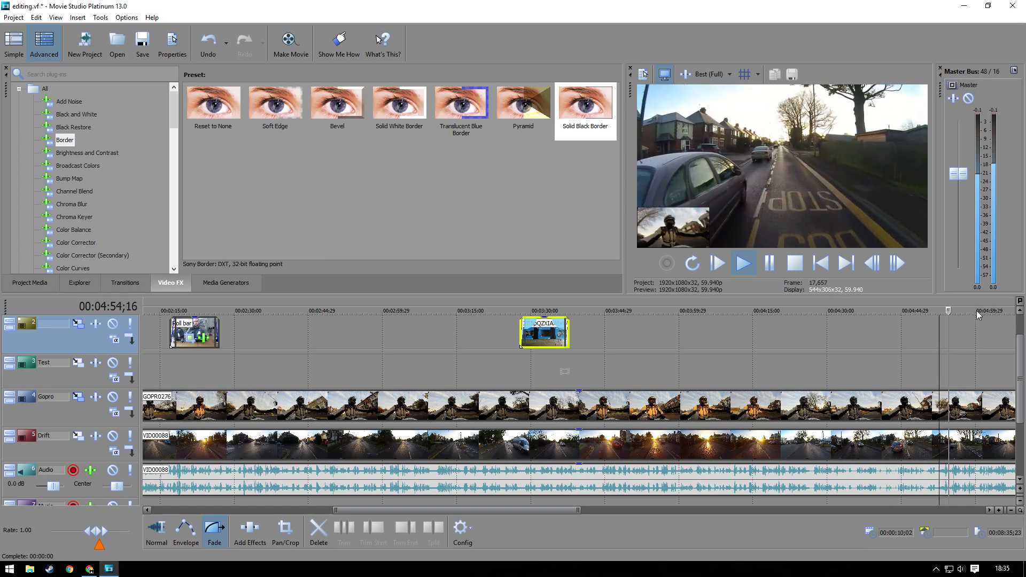
drag(499, 512, 678, 507)
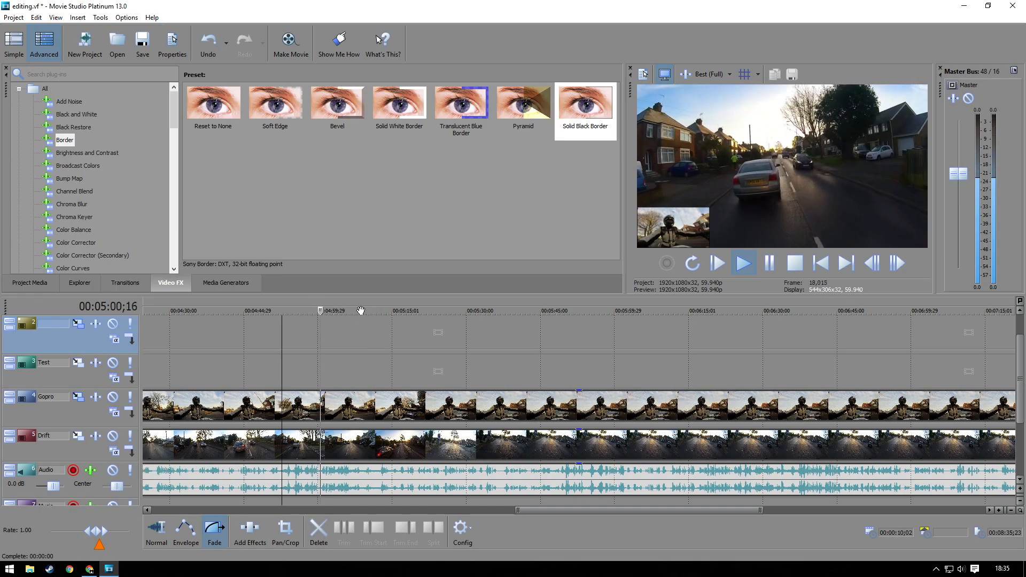
click(363, 312)
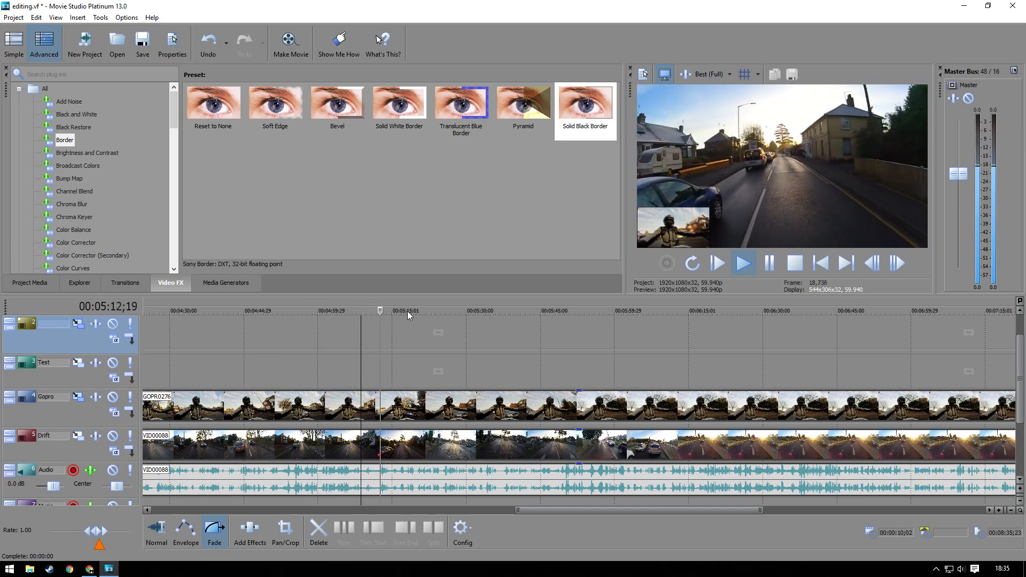
click(437, 310)
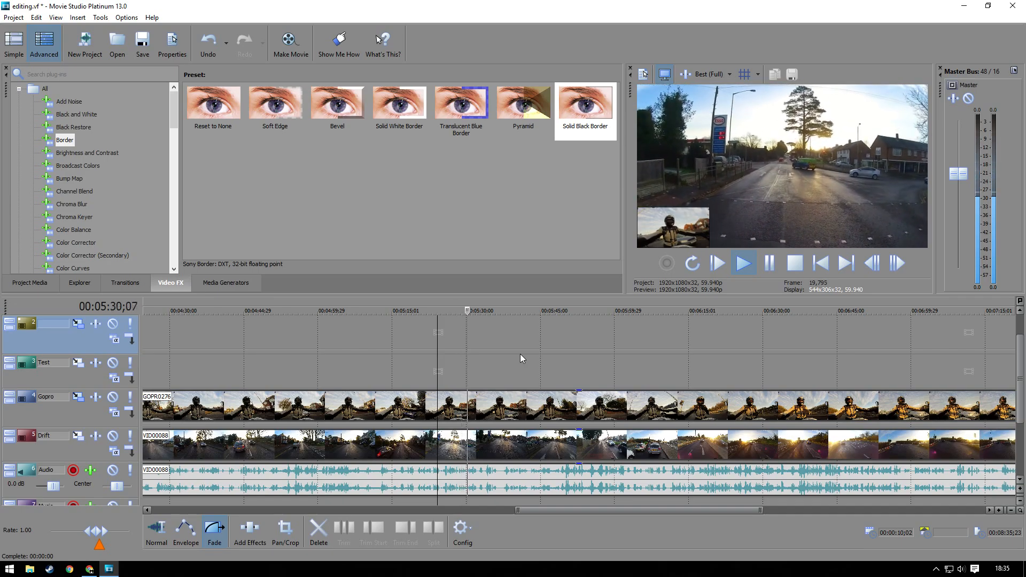
drag(579, 510, 626, 514)
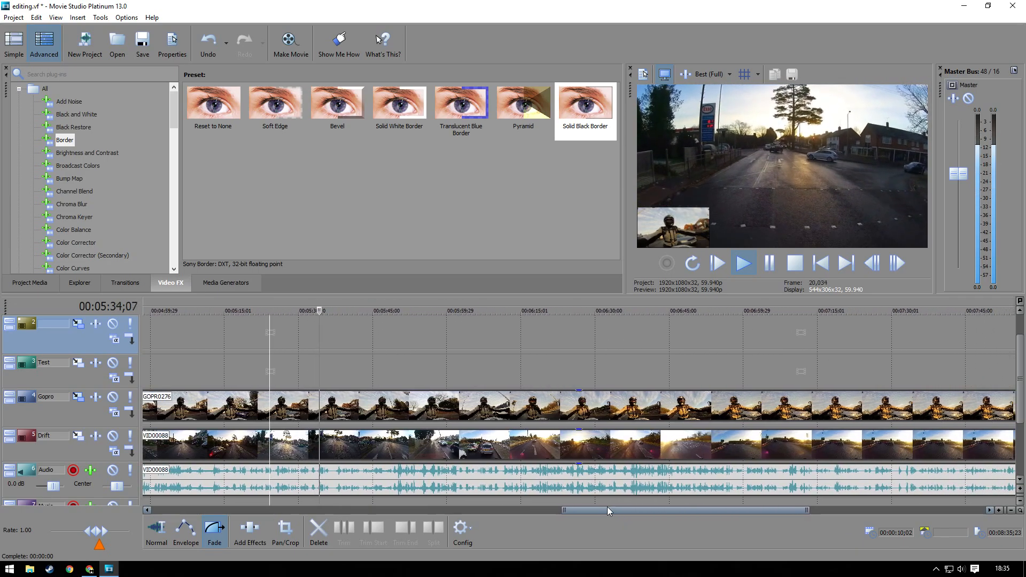
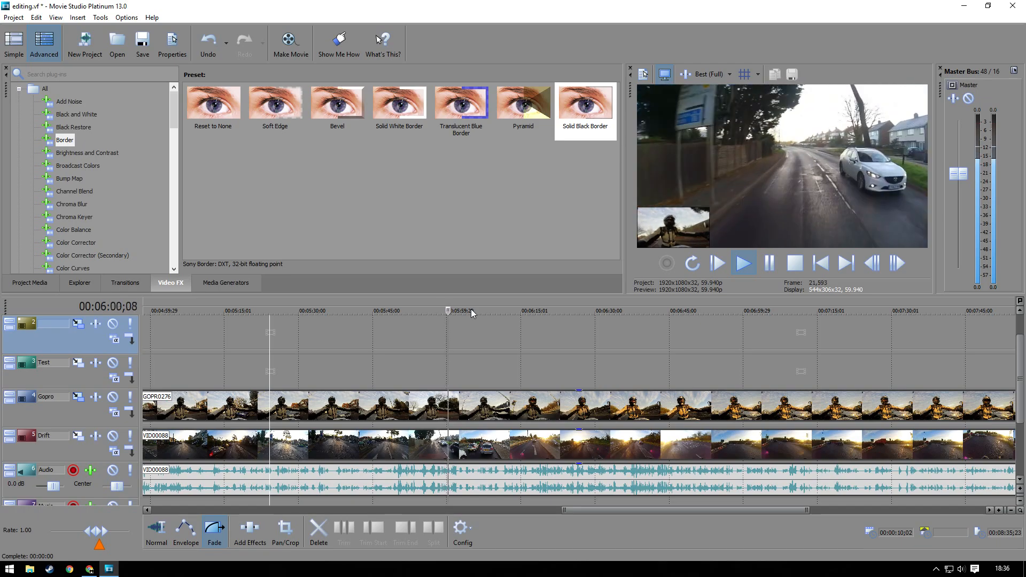
Step: Place Email 1.png from the edit folder on track 2 at 00:06:07;25 and put the playhead at the clip's start
click(92, 283)
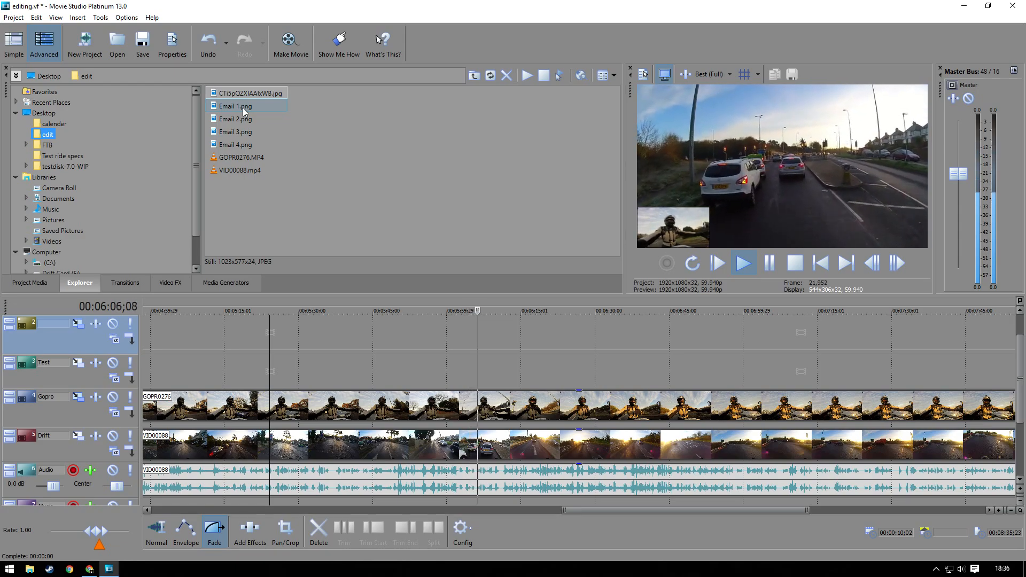
click(770, 263)
key(Down)
drag(559, 336, 491, 327)
click(496, 310)
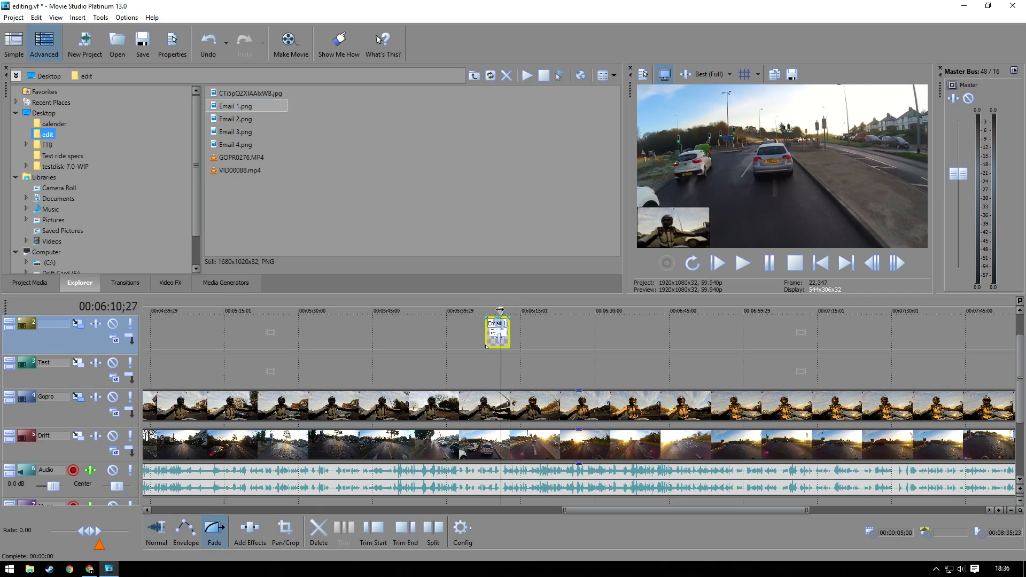
click(486, 311)
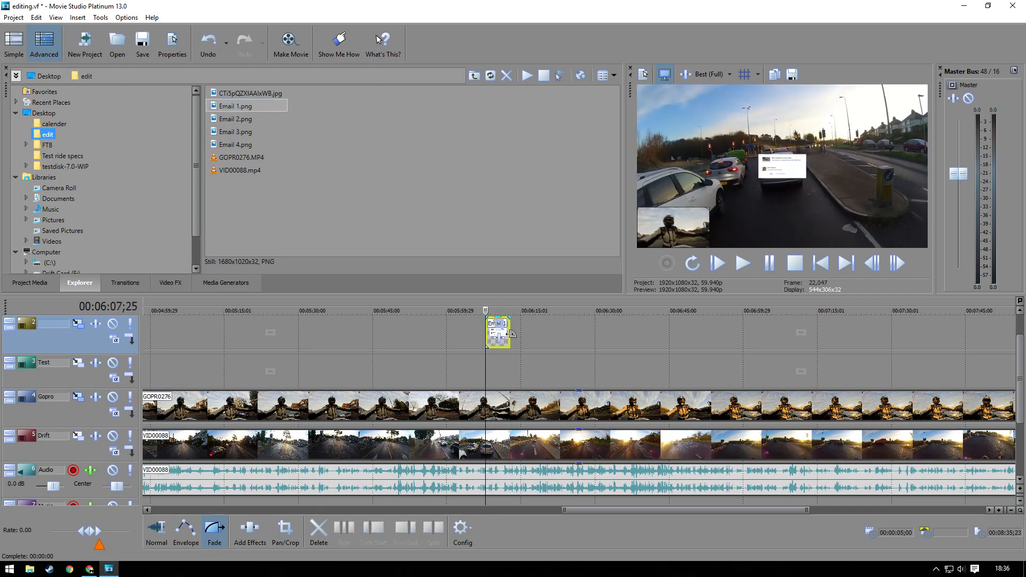
Step: Move the Email 1 clip from track 2 up to track 1, keeping its start at 00:06:07;25
scroll(608, 355, down, 1)
scroll(609, 355, up, 1)
scroll(551, 359, up, 2)
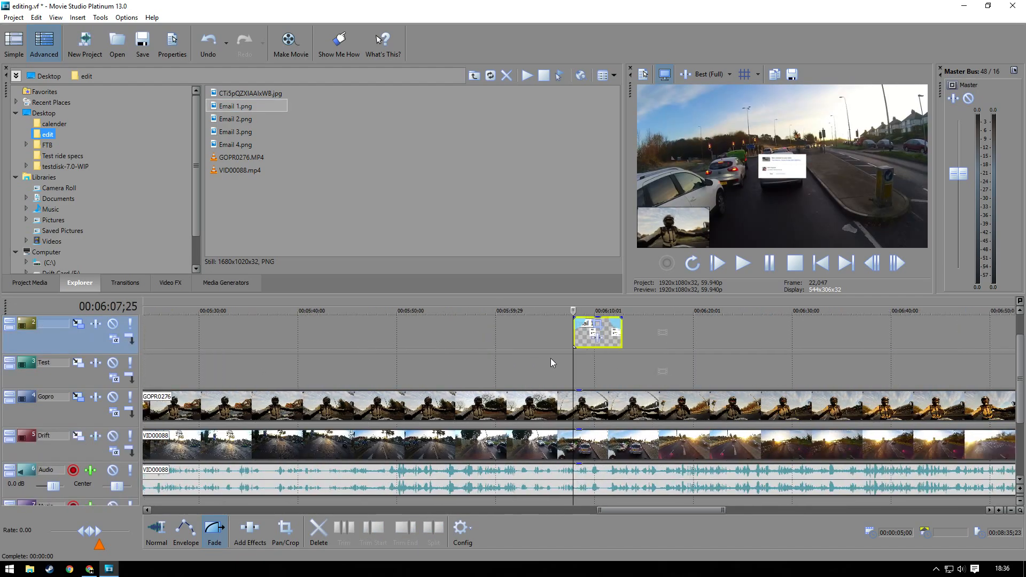
scroll(552, 359, up, 1)
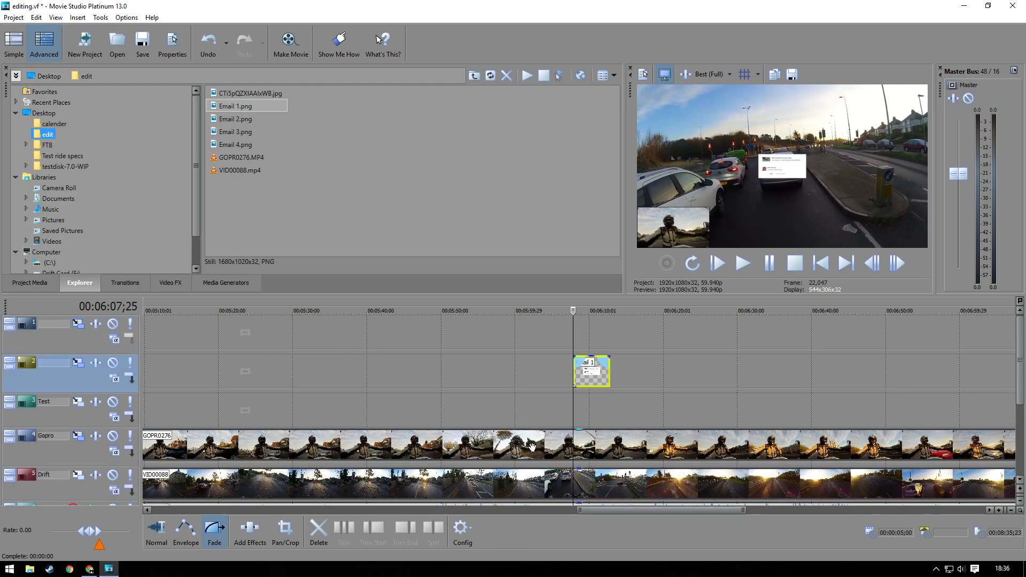
scroll(484, 381, down, 3)
scroll(486, 385, up, 3)
scroll(492, 399, down, 5)
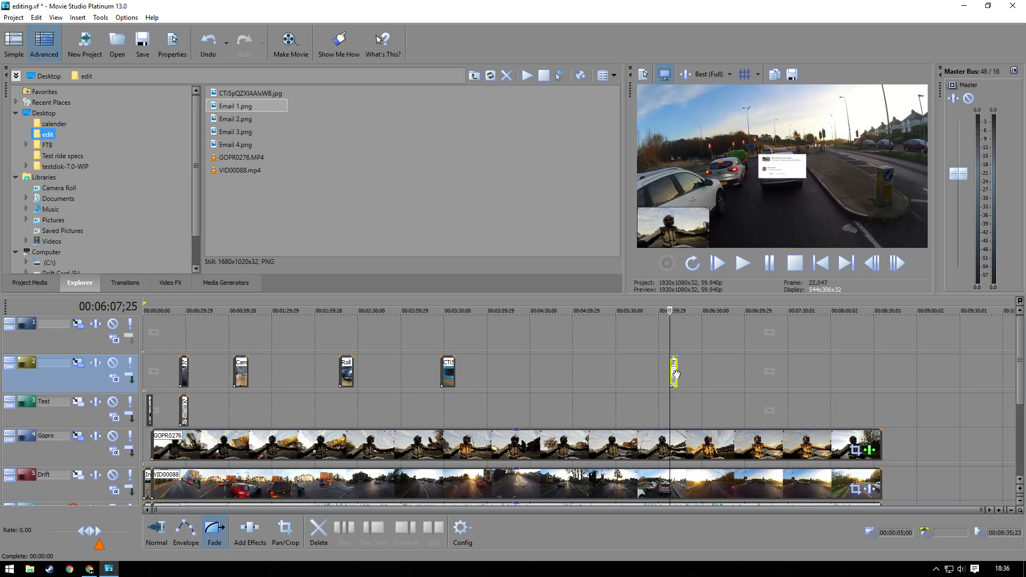
drag(676, 374, 676, 338)
click(78, 324)
click(285, 177)
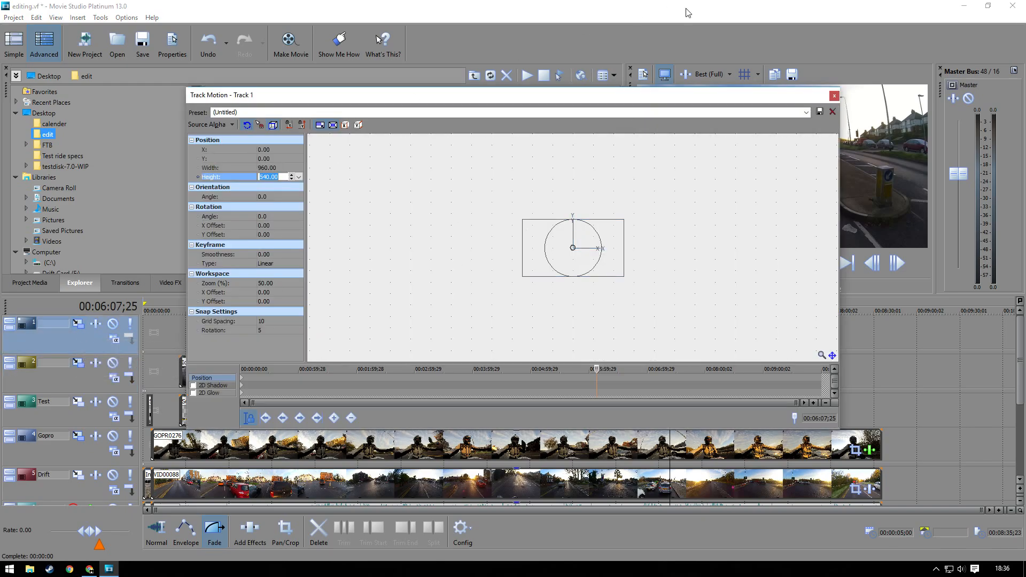
click(834, 95)
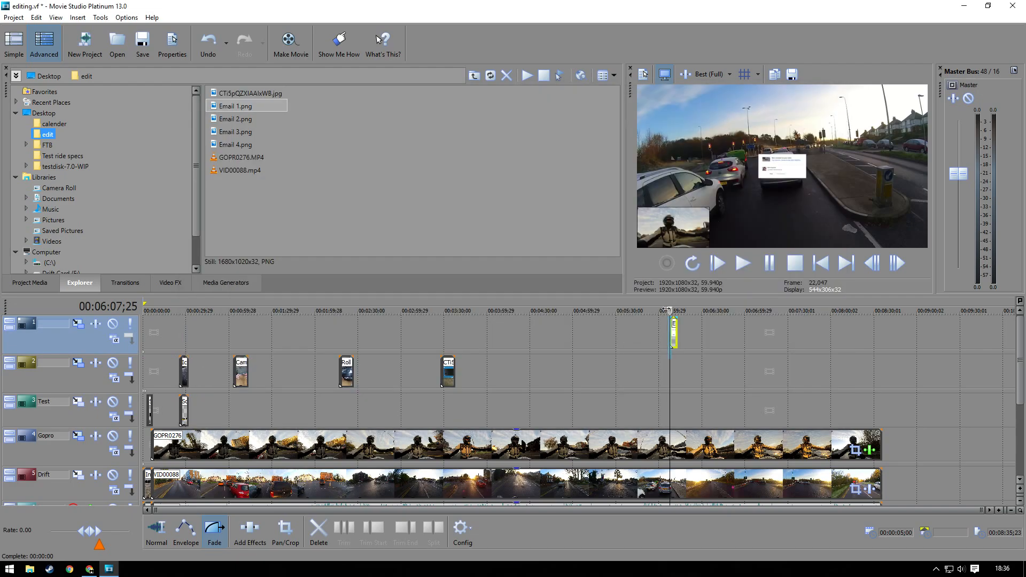
Step: Set track 1's motion height to 1080 with the playhead at 00:05:34;15, ahead of the Email 1 clip
drag(670, 310, 212, 308)
click(78, 324)
click(278, 177)
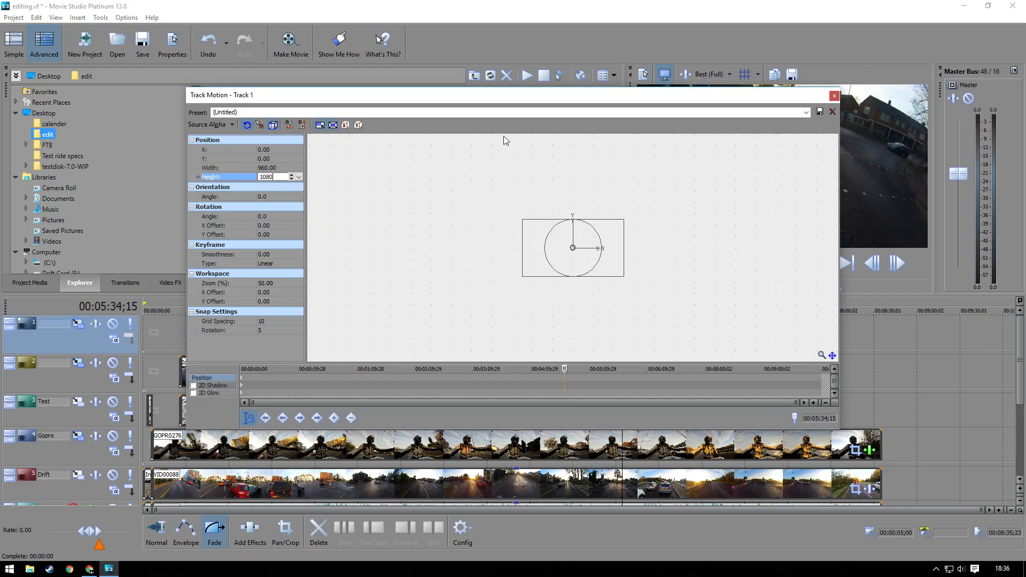
text(1080)
key(Return)
click(834, 95)
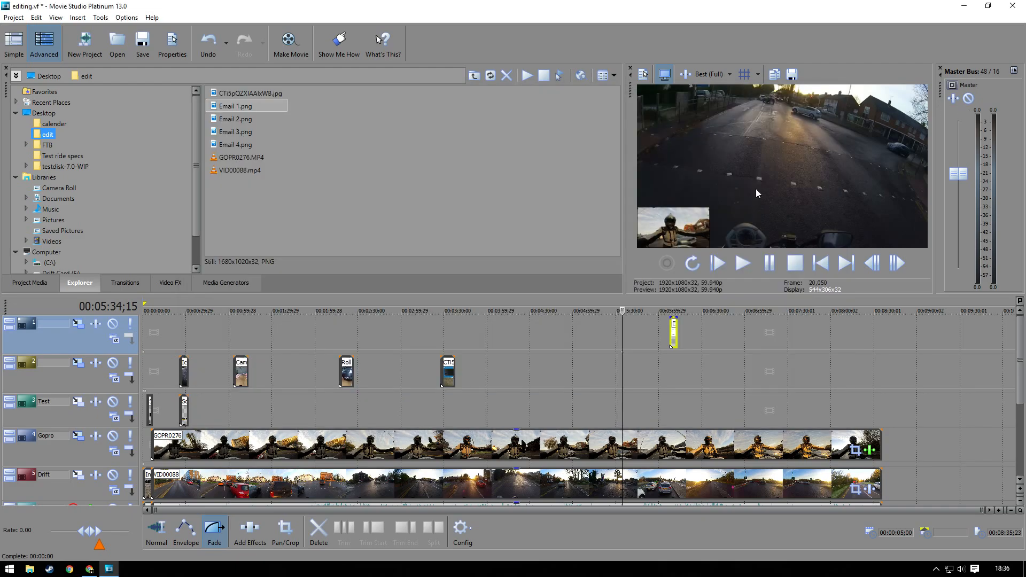
Step: Set track 1's motion Y position to -200 at 00:06:07;25, after trying -400
click(668, 313)
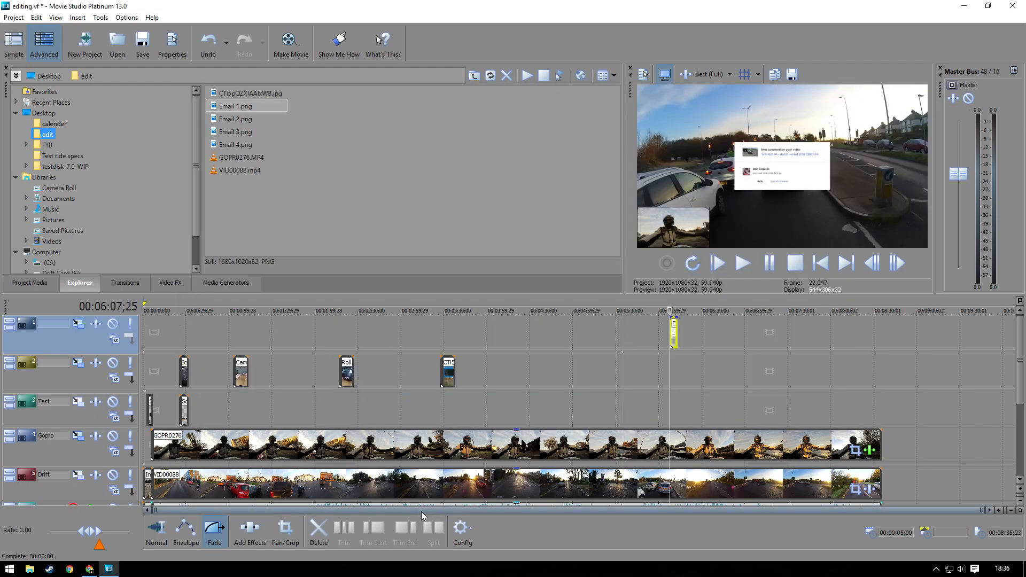
click(80, 327)
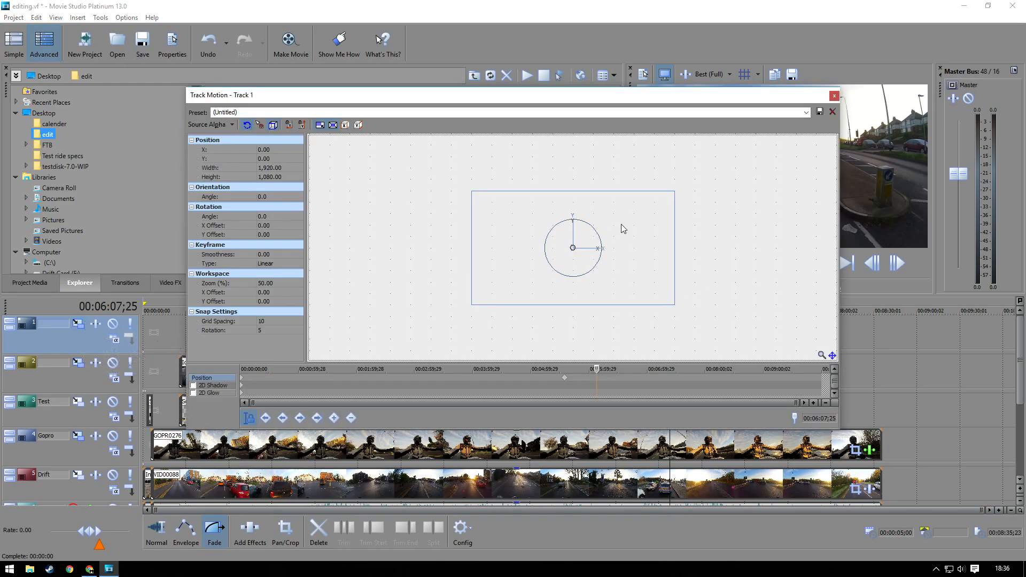
click(283, 150)
click(284, 159)
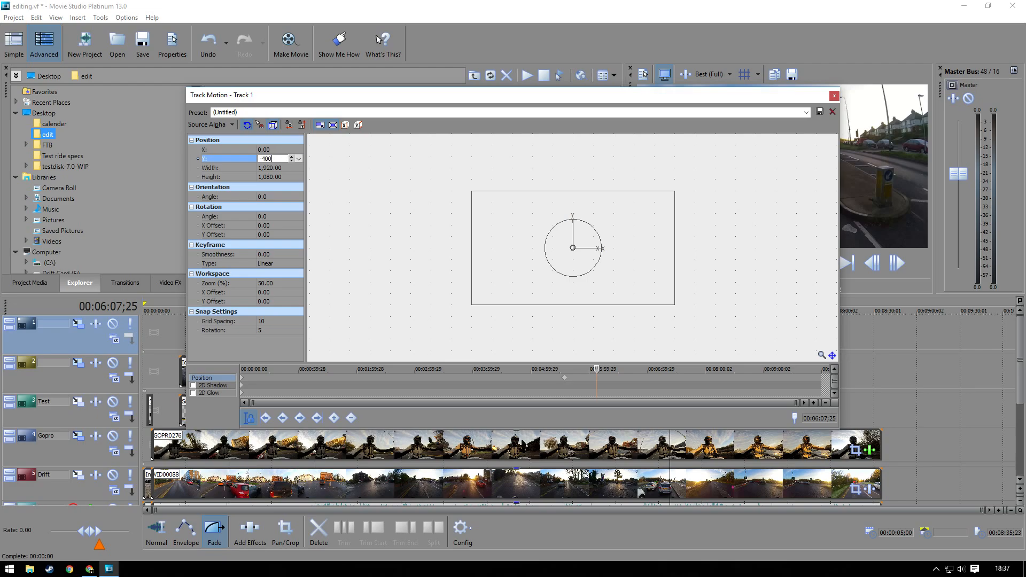
key(Tab)
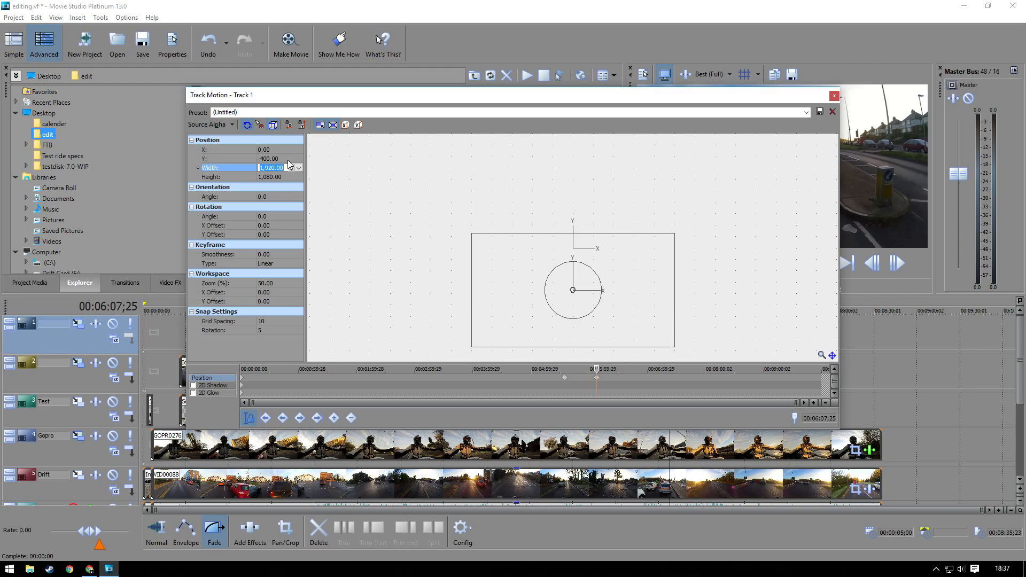
click(286, 159)
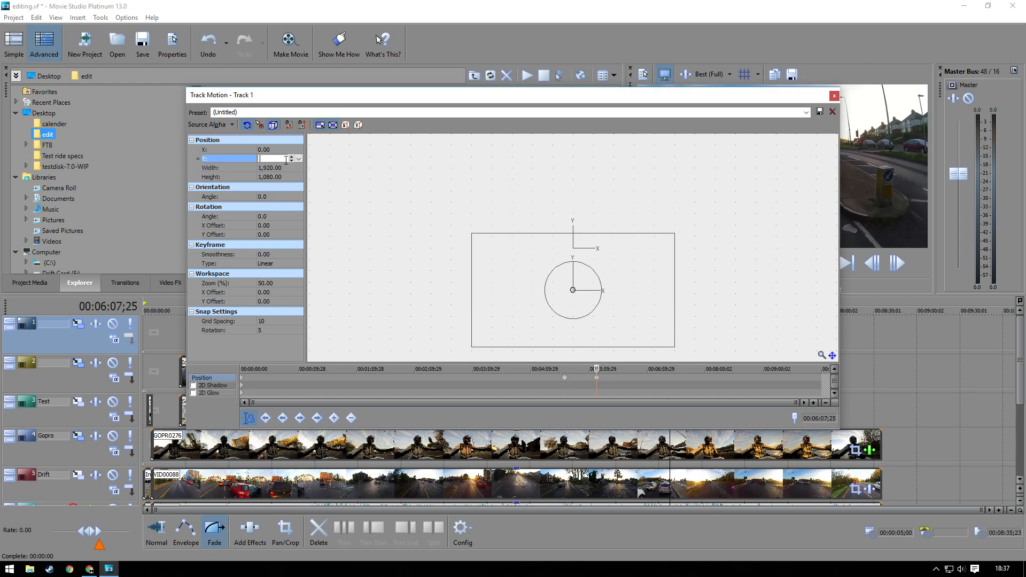
key(Tab)
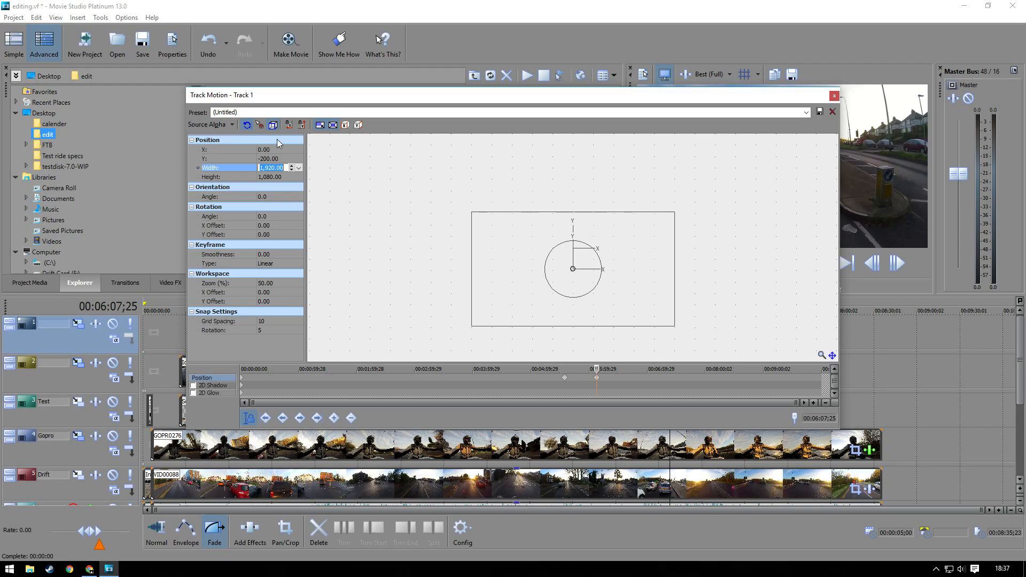
click(835, 97)
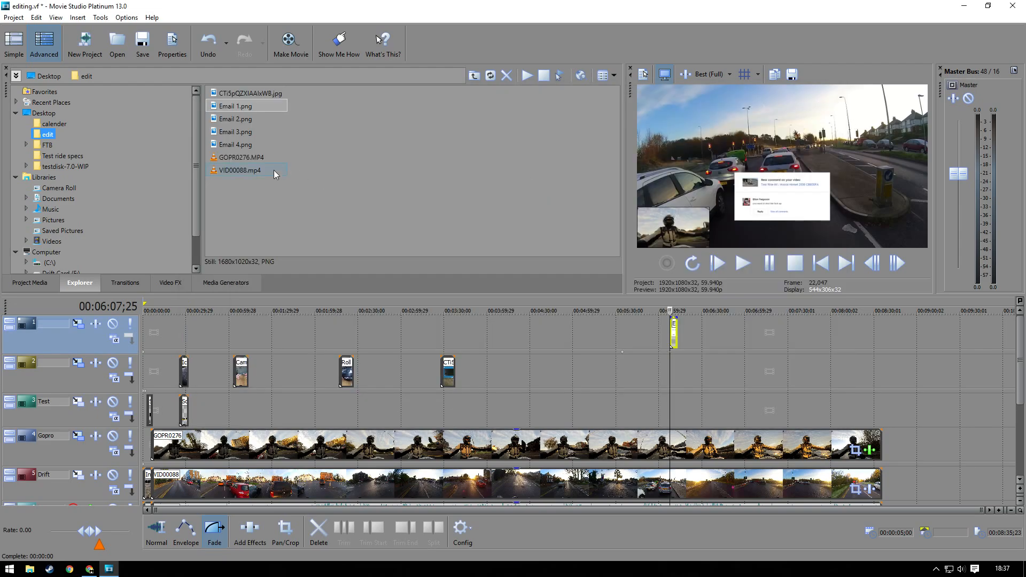
Step: Try the Solid Black Border preset on the Email 1 clip and remove the effect again
click(223, 285)
click(171, 283)
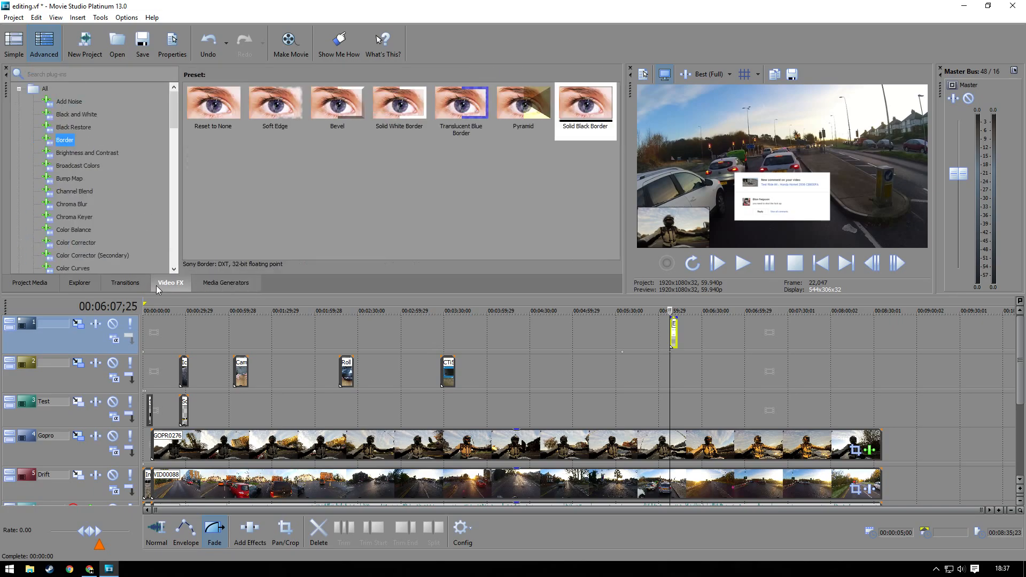
drag(585, 106, 674, 331)
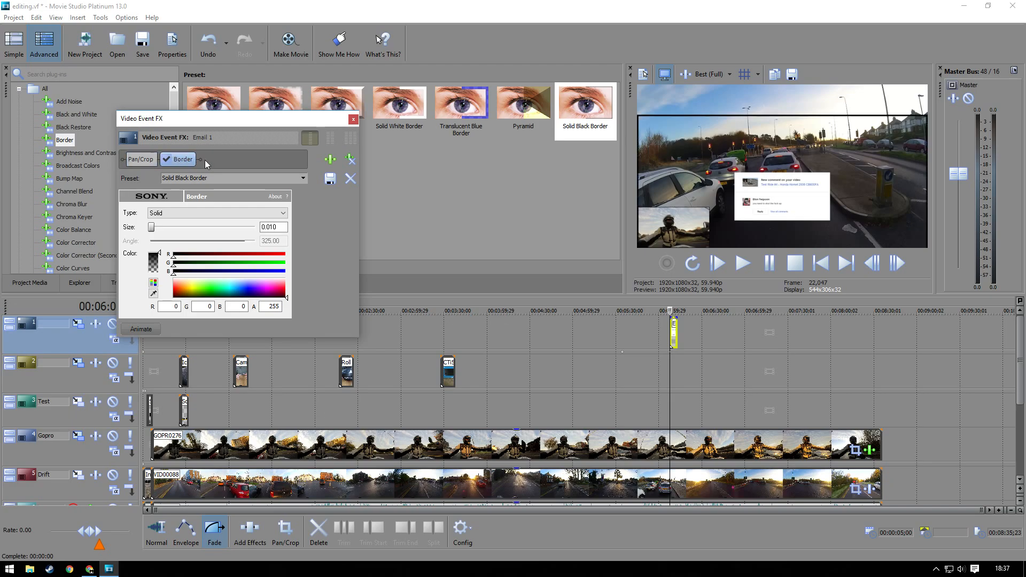
click(355, 161)
click(354, 121)
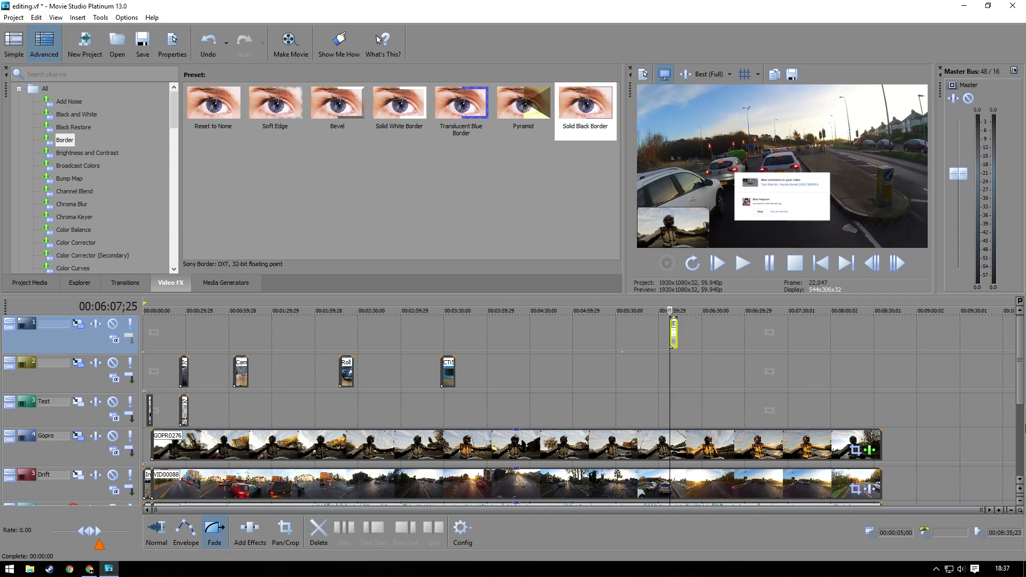
Step: Extend the end of the Email 1 clip on track 1 to a length of 00:00:09;29
scroll(641, 337, up, 10)
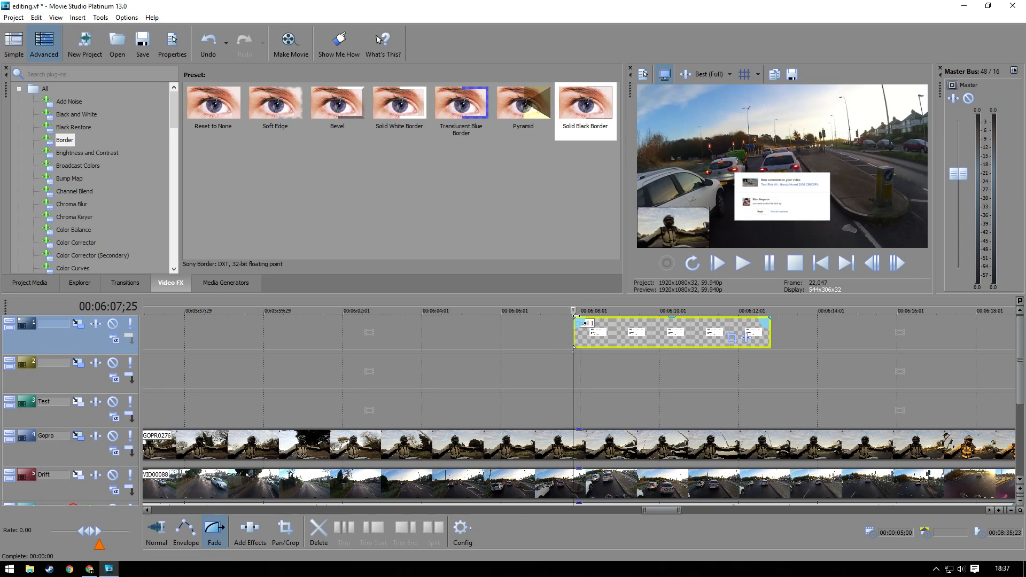
scroll(596, 375, down, 8)
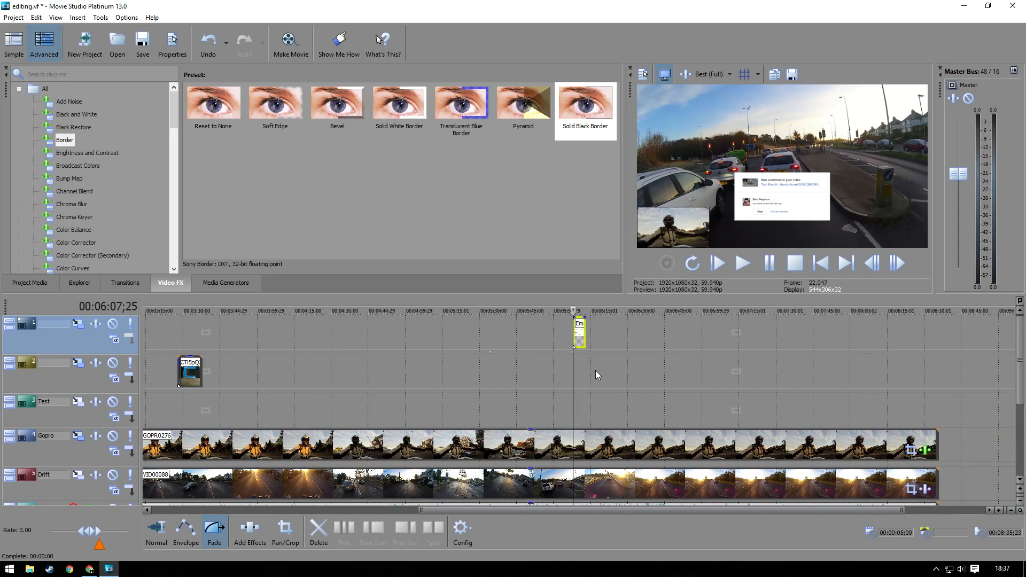
click(168, 540)
scroll(620, 342, up, 4)
drag(599, 332, 621, 335)
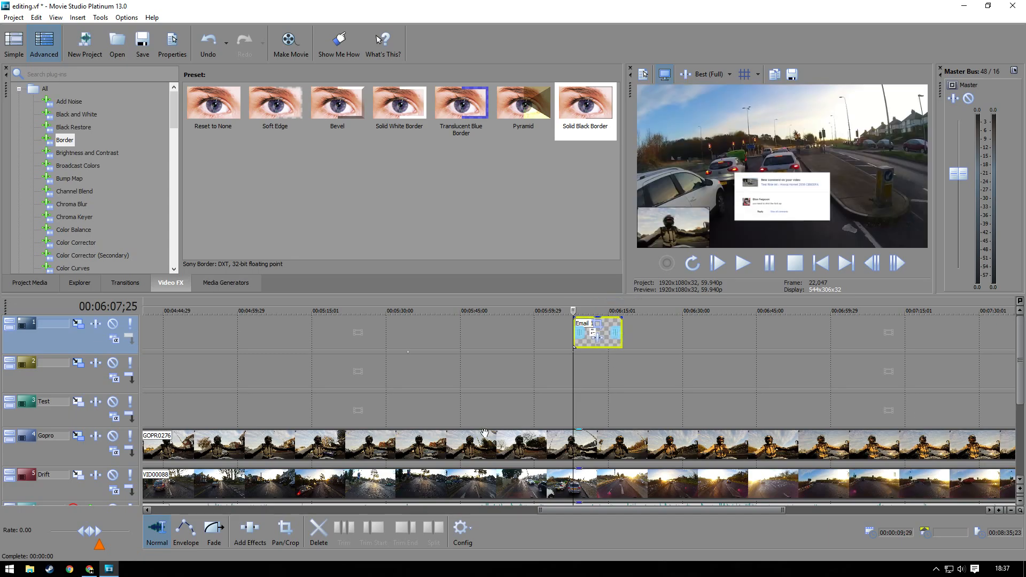
Step: Add a short fade-in and a matching fade-out to the Email 1 clip
click(213, 530)
scroll(700, 330, up, 6)
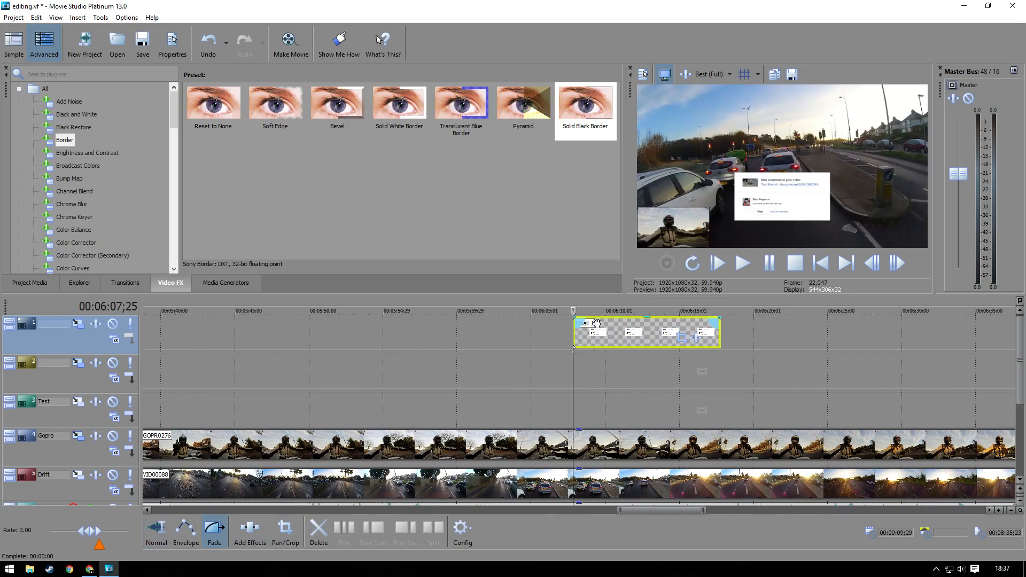
drag(578, 323, 592, 326)
drag(713, 333, 701, 326)
scroll(655, 392, down, 8)
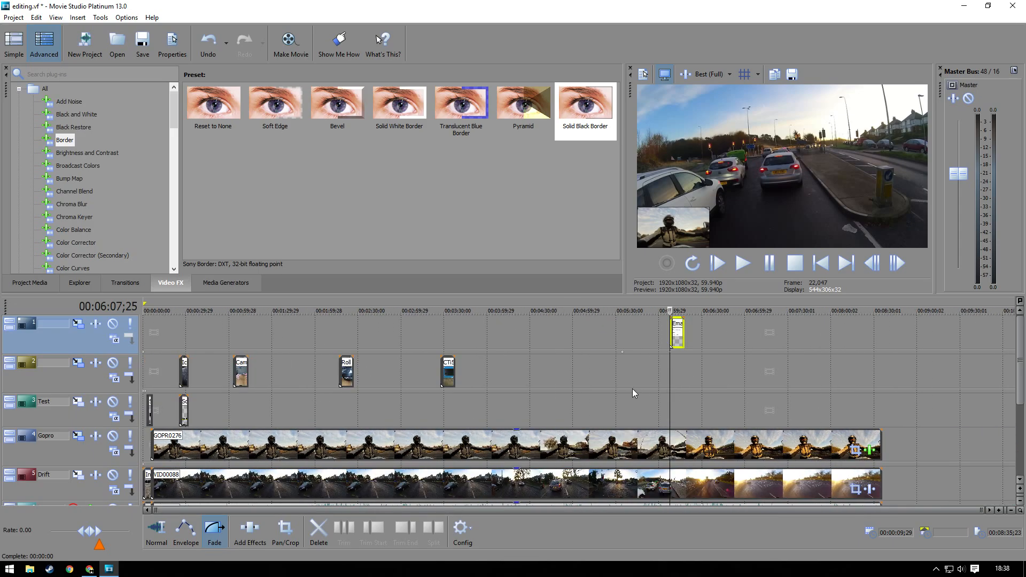
Step: Play on from the Email 1 clip to 00:06:44;25 and place Email 2.png from the edit folder there on track 1
key(space)
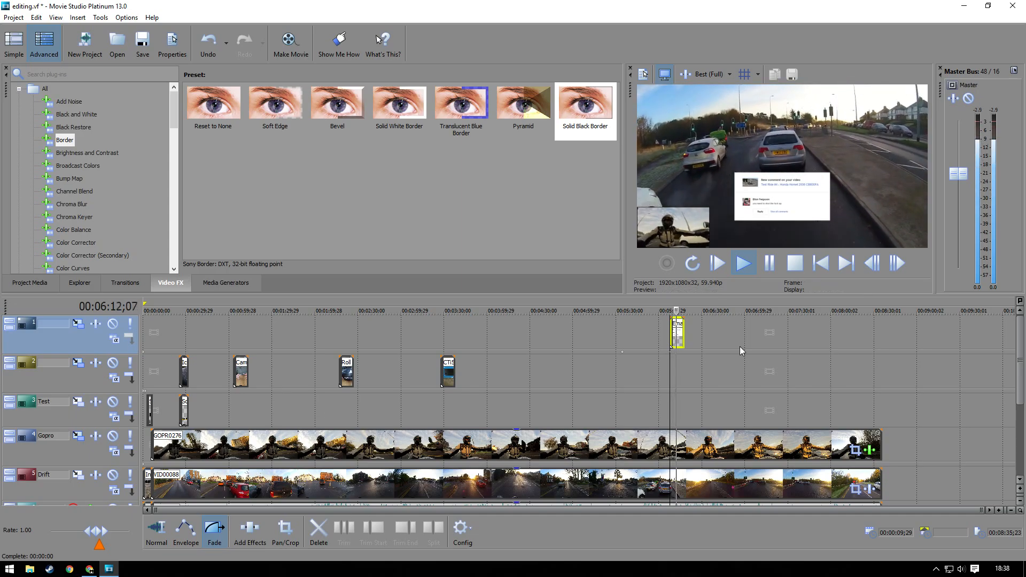
scroll(740, 347, up, 1)
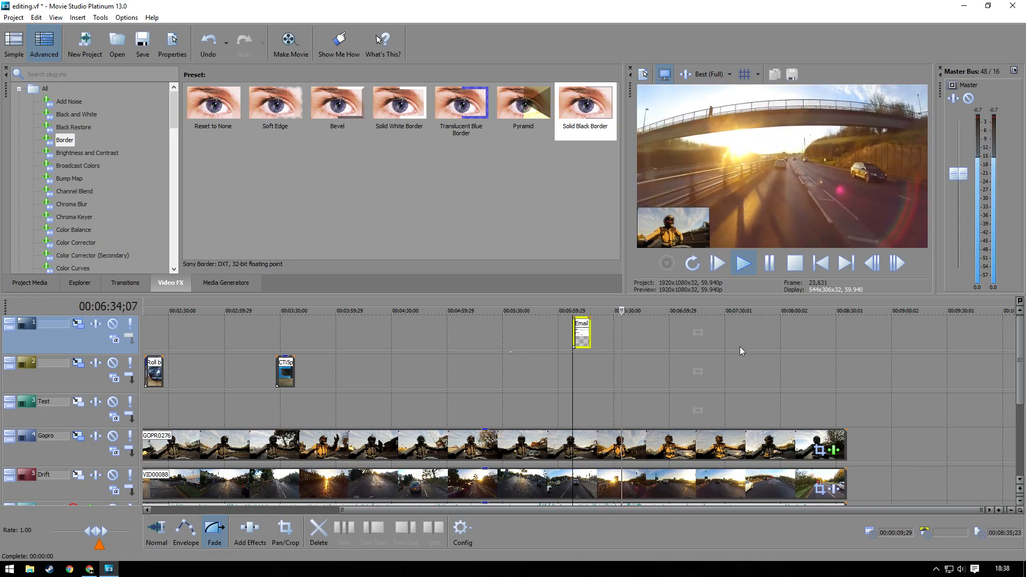
key(space)
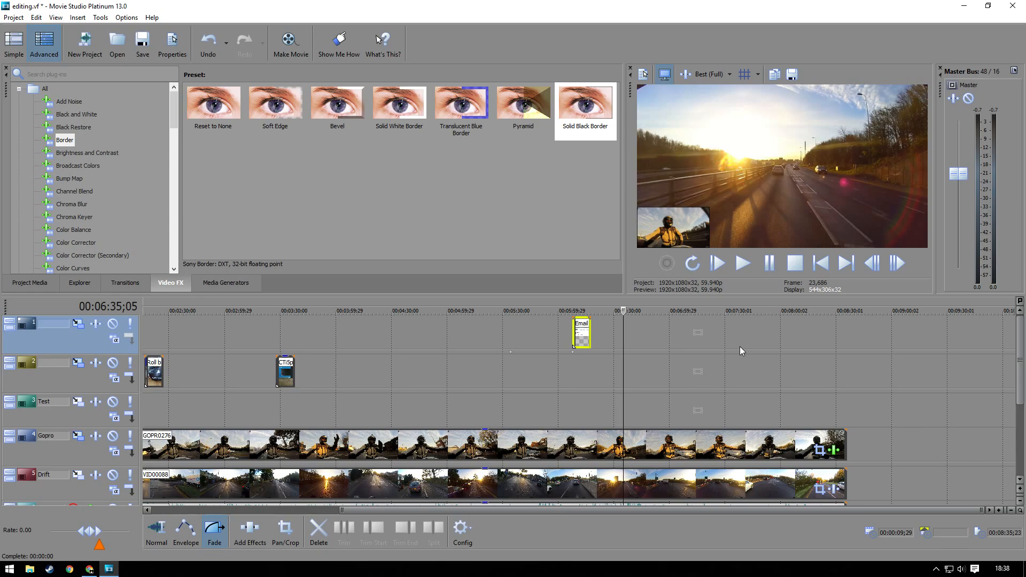
key(space)
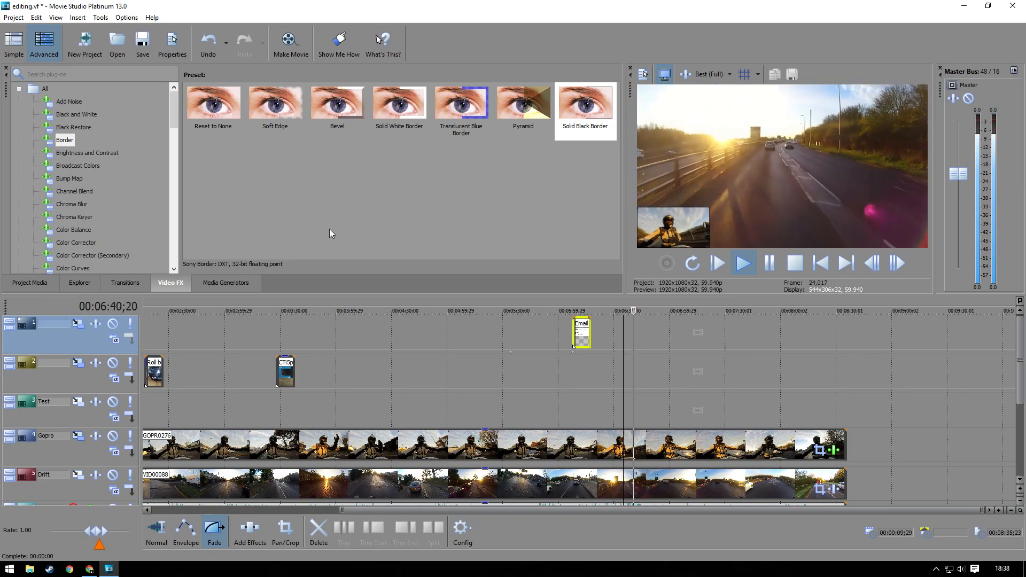
click(80, 283)
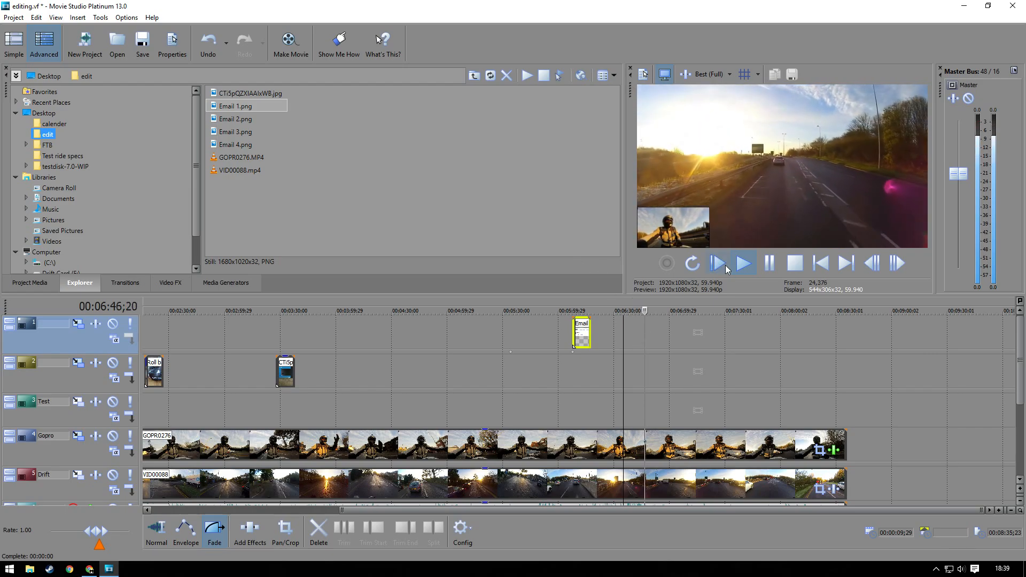
click(769, 266)
key(space)
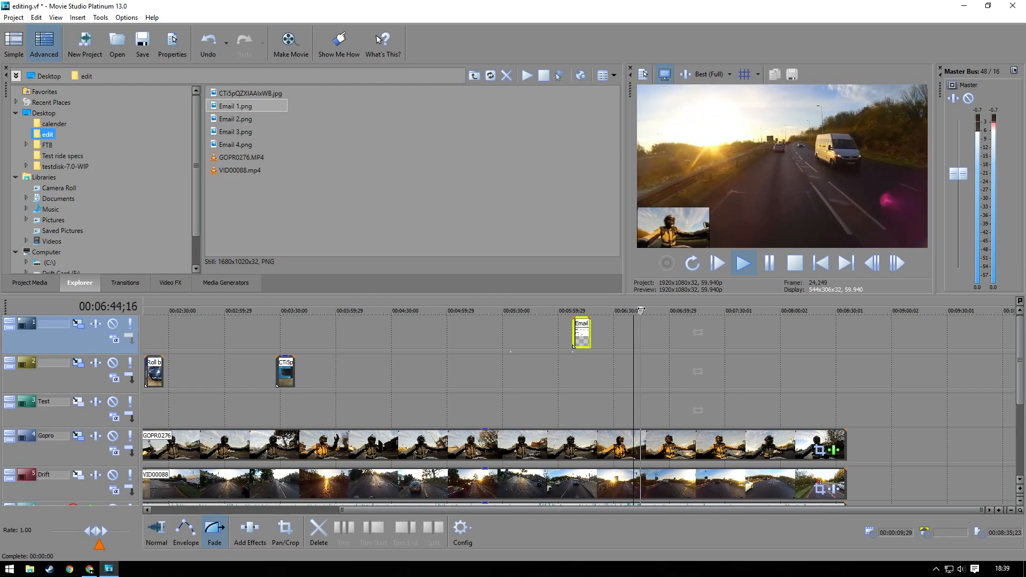
key(Return)
drag(235, 119, 642, 310)
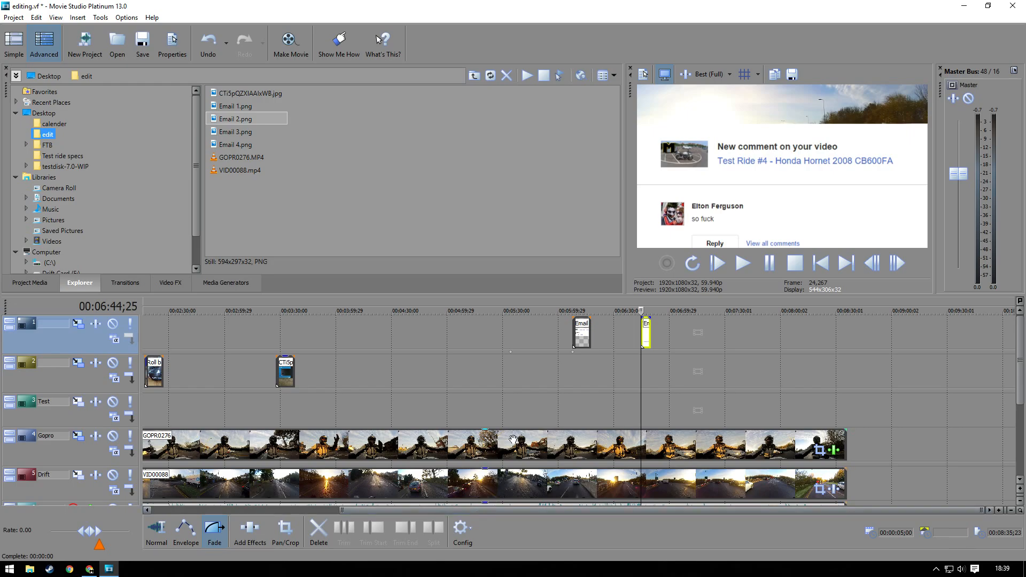
Step: Shrink the Email 2 picture with Pan/Crop by enlarging its crop frame to about 1,535 × 767 at the clip's start
right_click(647, 334)
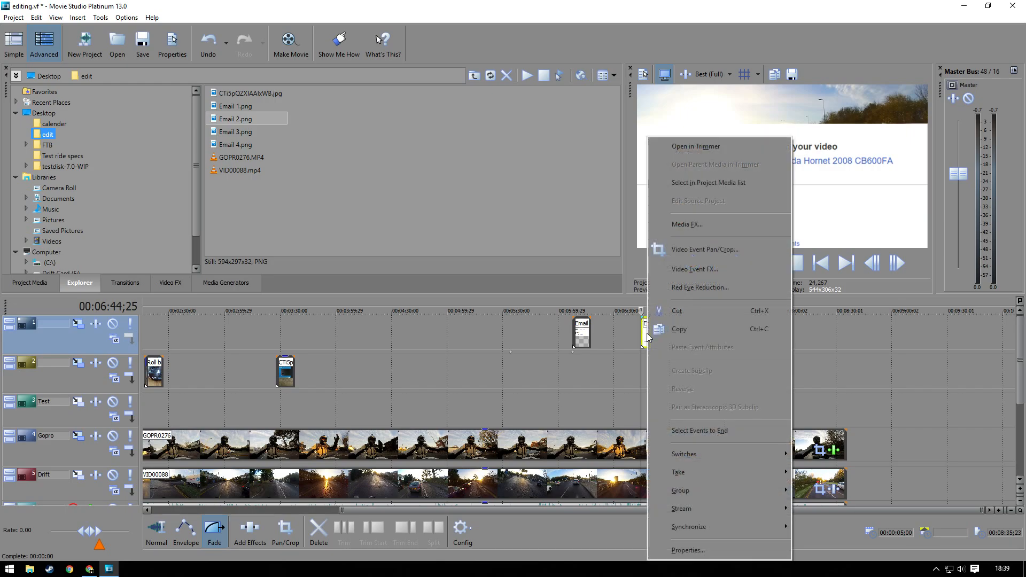
click(728, 249)
drag(463, 284, 387, 221)
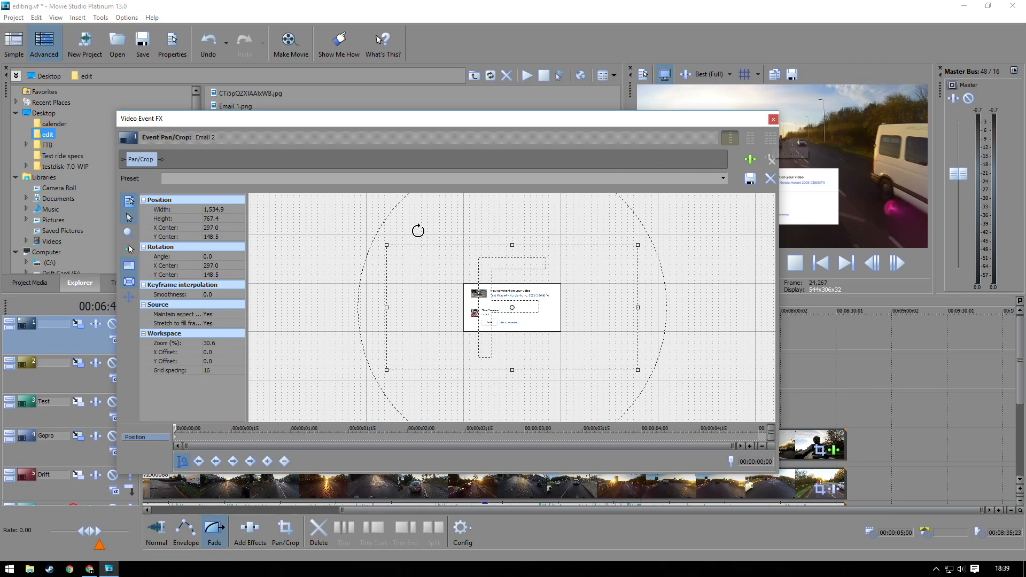
click(773, 119)
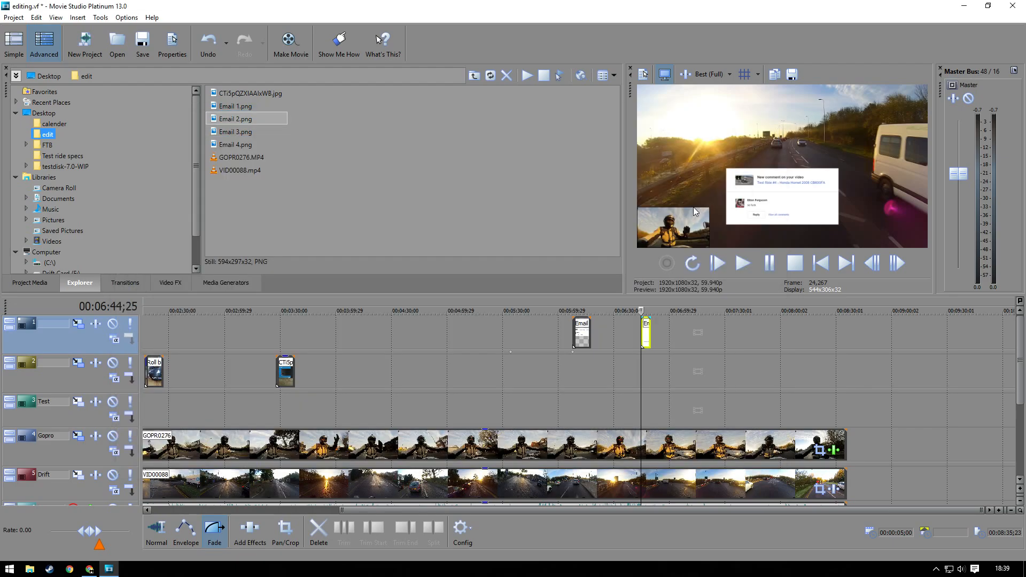
Step: Compare Email 2 with Email 1 in the preview and enlarge Email 2's crop frame to about 1,616 × 808 at 00:06:47;11
click(583, 313)
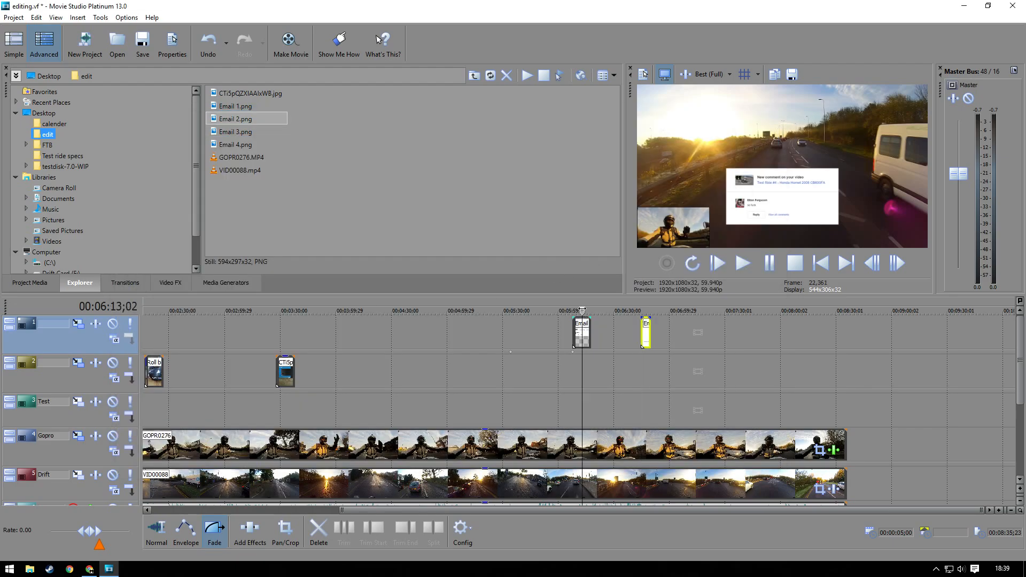
click(646, 314)
right_click(647, 334)
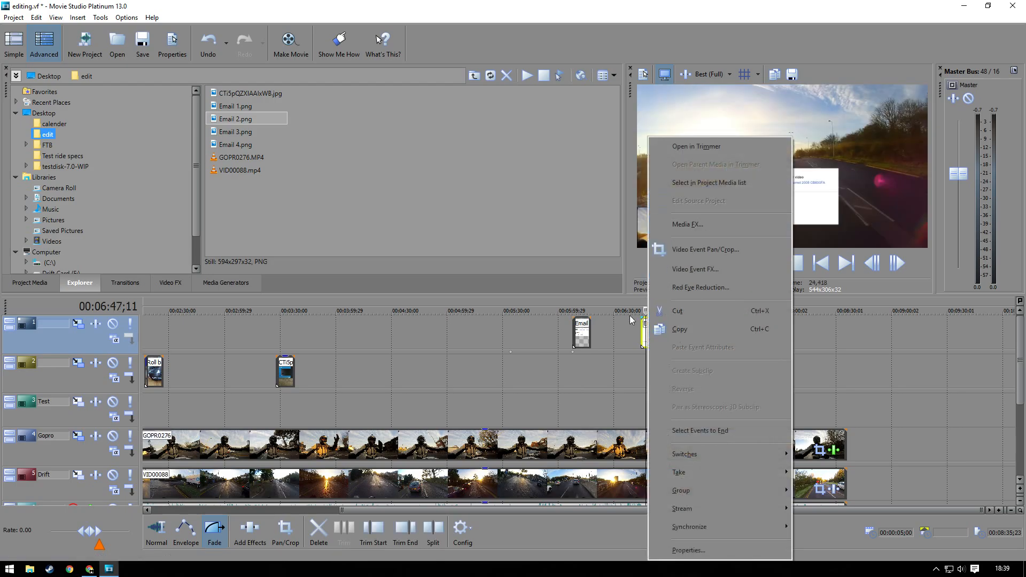
click(705, 249)
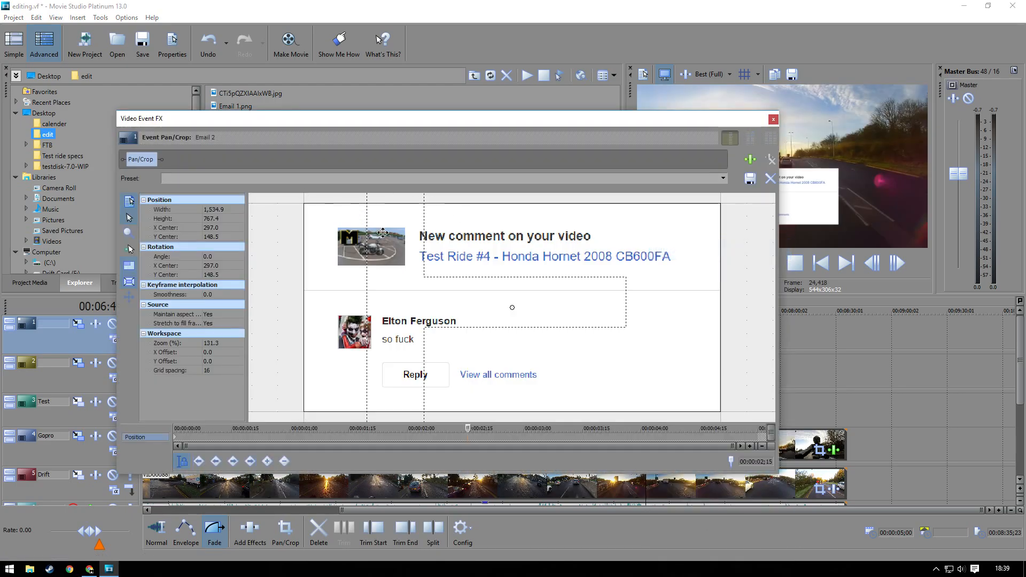
scroll(406, 299, down, 5)
drag(370, 238, 361, 234)
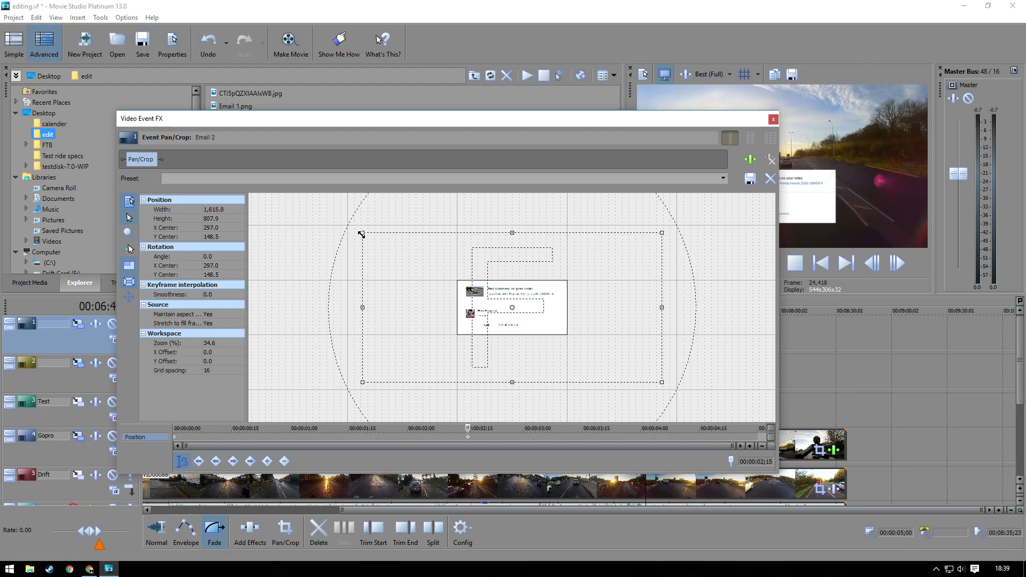
click(773, 120)
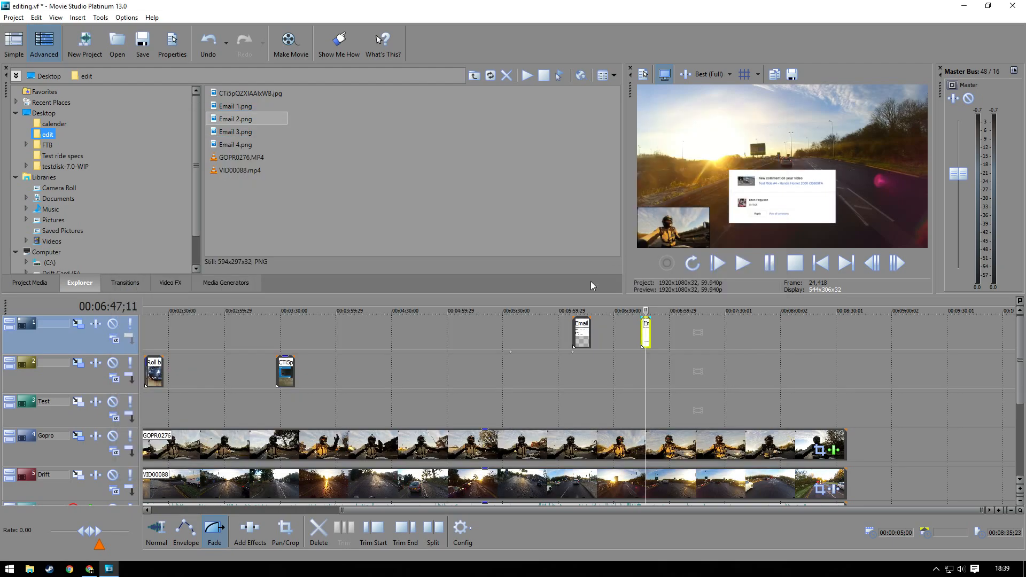
Step: Compare the two email overlays again and enlarge Email 2's crop frame to about 1,744 × 872 at 00:06:47;11
click(584, 312)
click(646, 310)
right_click(646, 338)
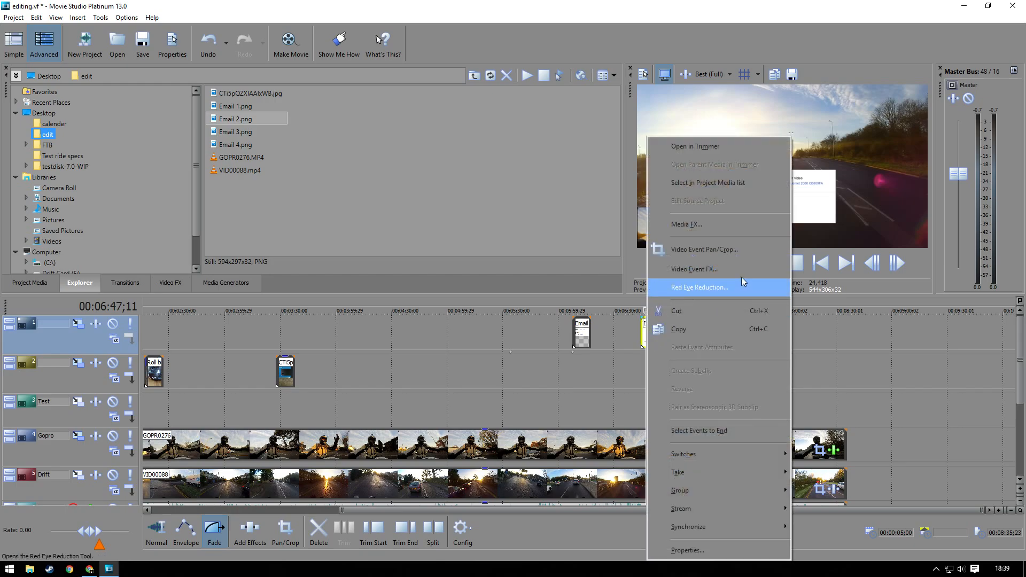
click(690, 250)
scroll(362, 242, down, 4)
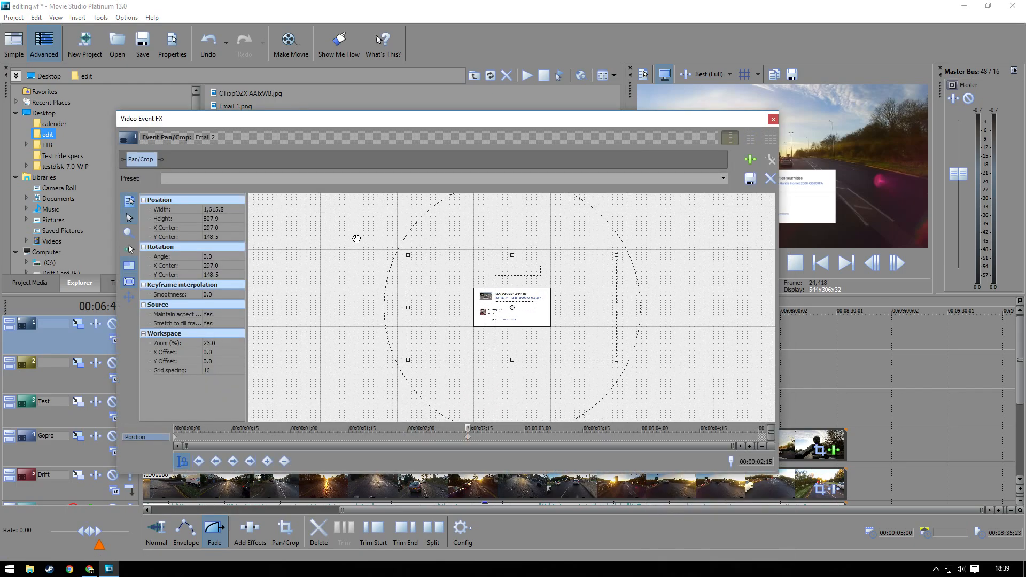
drag(416, 261, 410, 257)
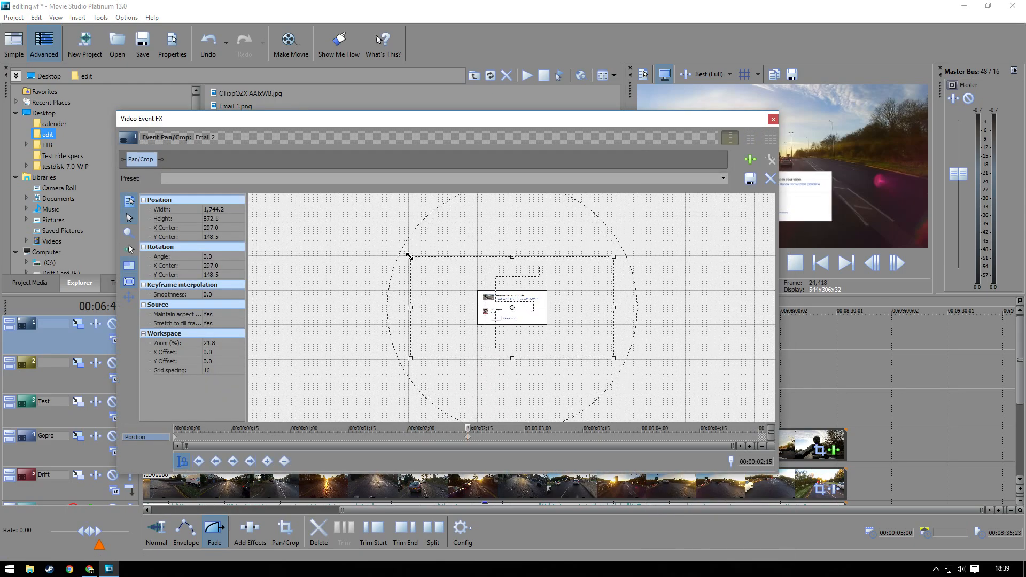
click(773, 119)
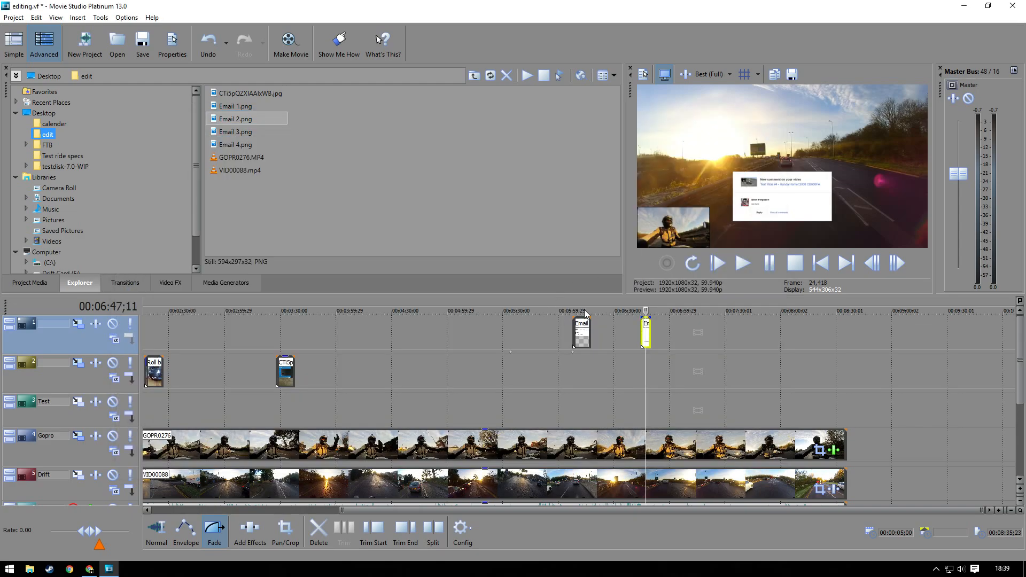
Step: Check Email 2's size against Email 1, return to 00:06:44;25 and delete Email 2's first Pan/Crop keyframe
click(585, 311)
click(650, 311)
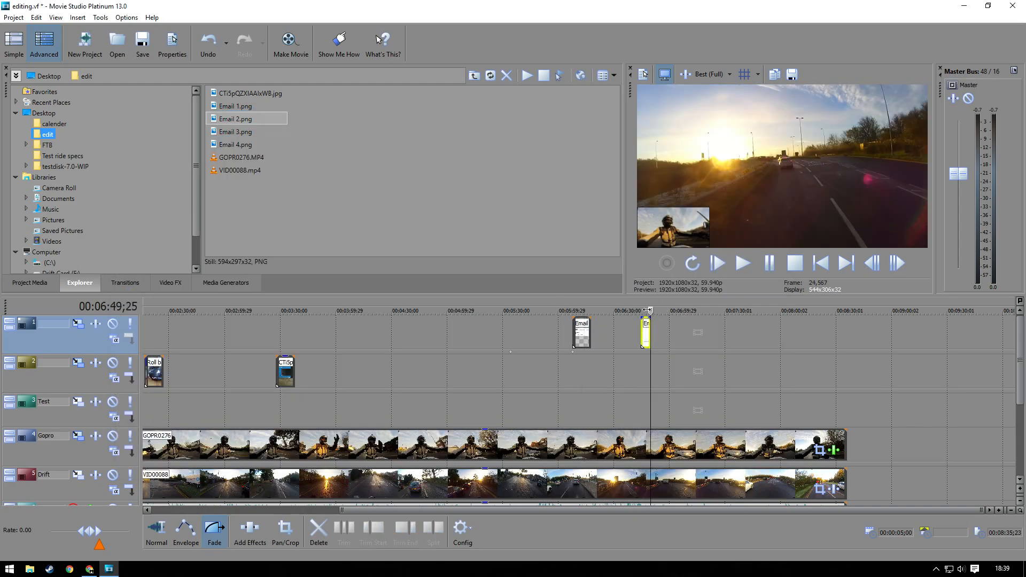
click(643, 311)
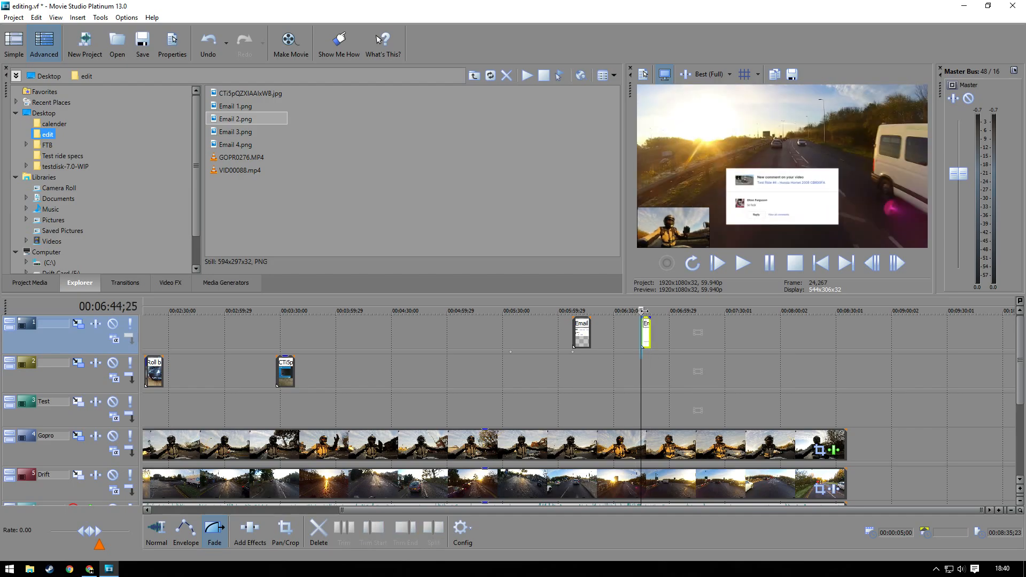
right_click(646, 328)
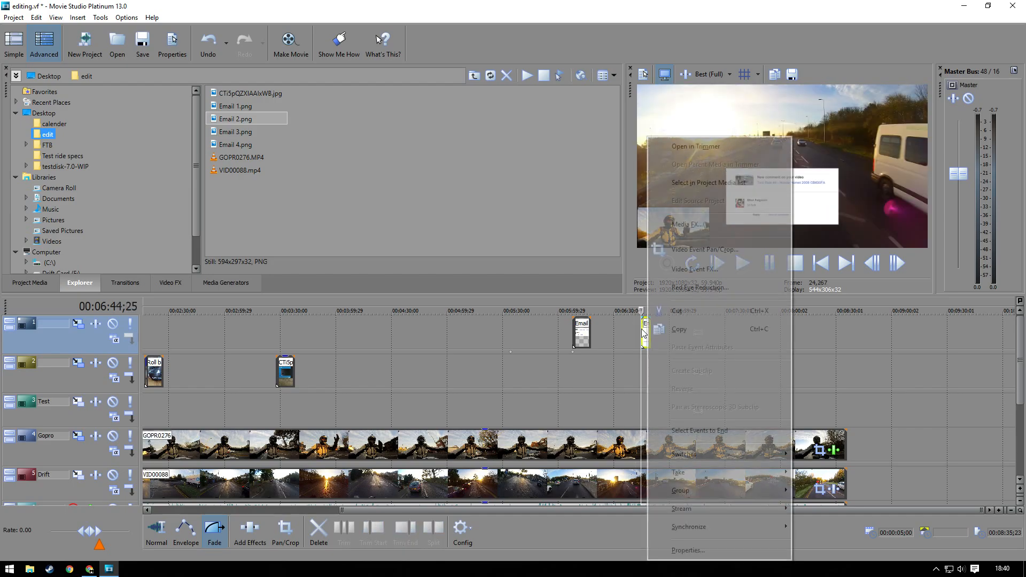
click(711, 267)
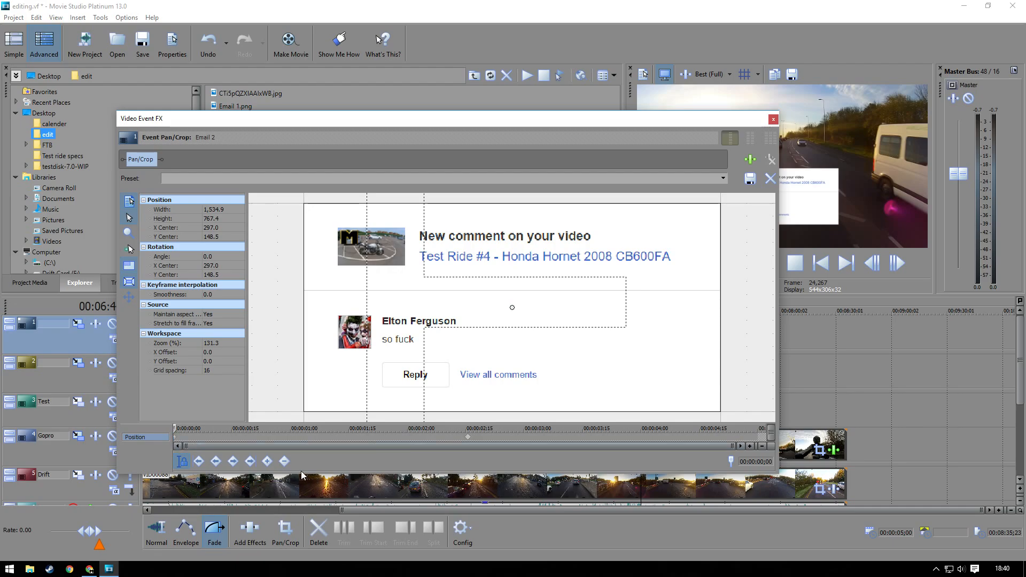
key(Delete)
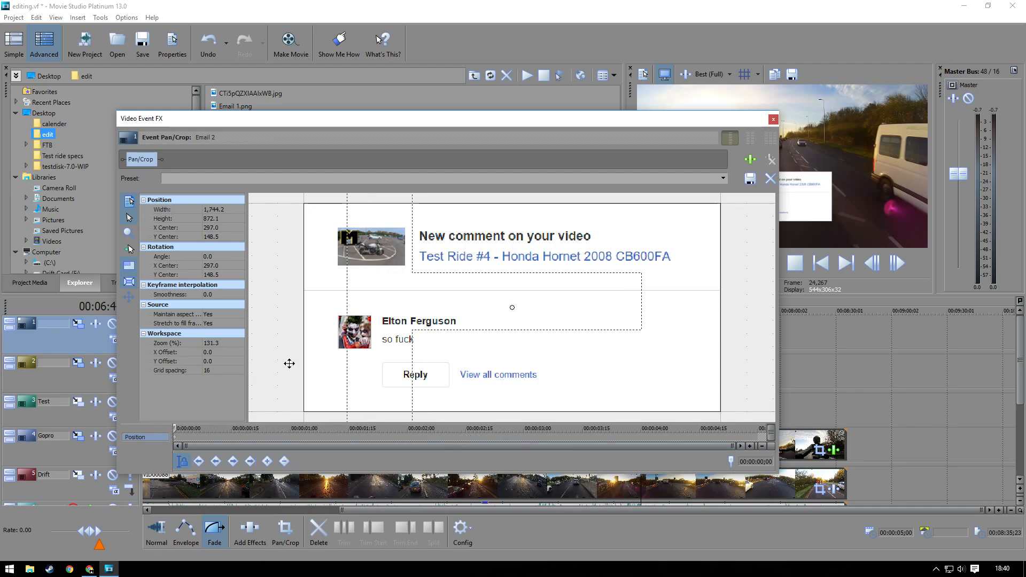
Step: Enlarge Email 2's Pan/Crop frame to about 1,793 × 896
scroll(443, 270, down, 10)
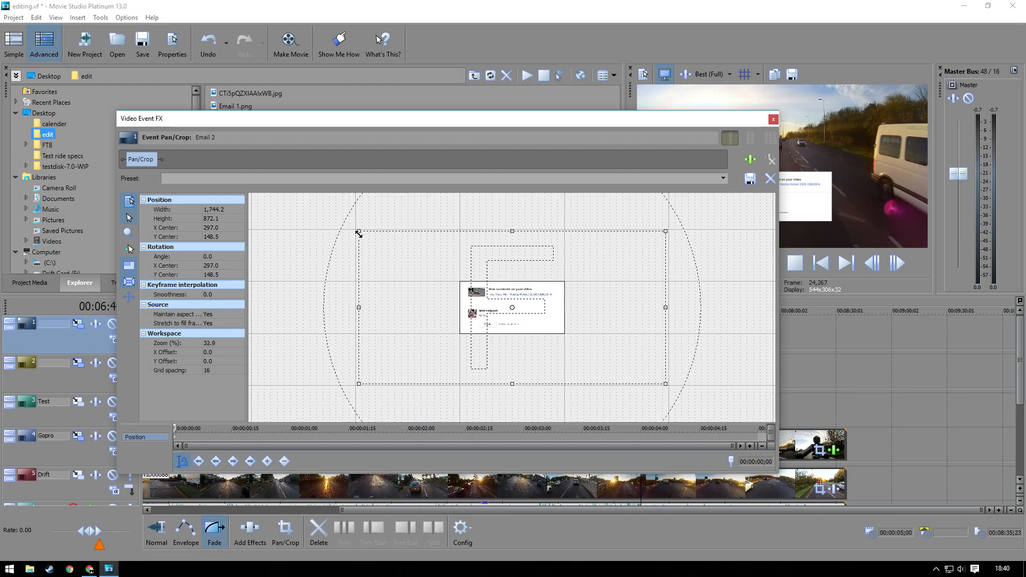
drag(359, 232, 354, 231)
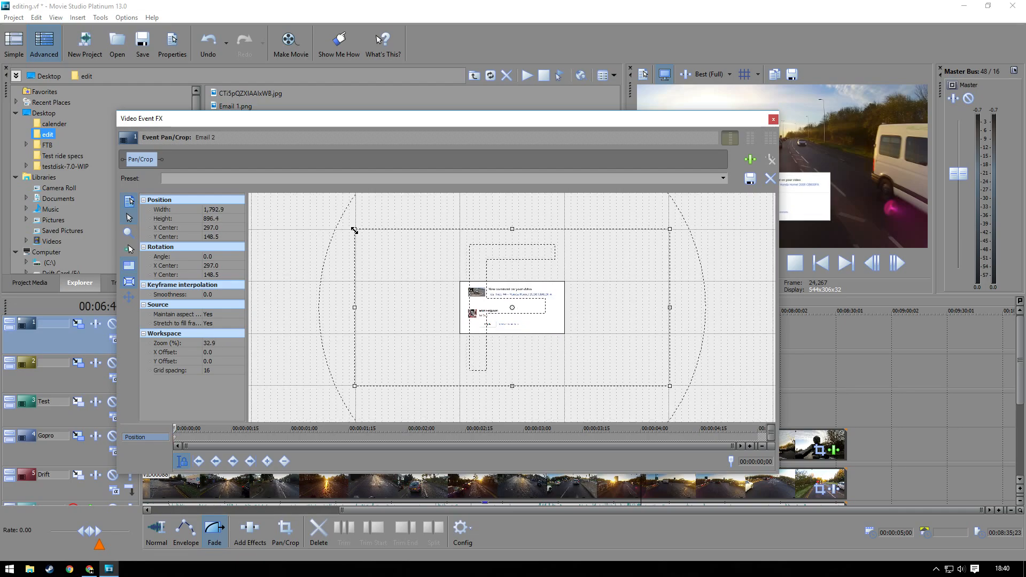
drag(770, 126, 766, 125)
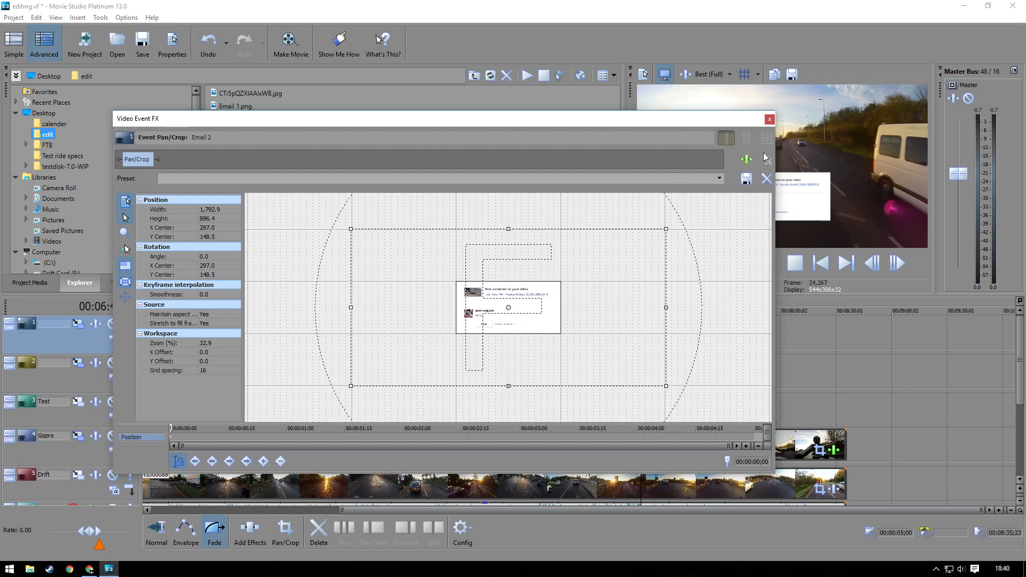
Step: Close Email 2's Pan/Crop settings and extend the Email 2 event on the timeline to 00:00:09;29
click(770, 121)
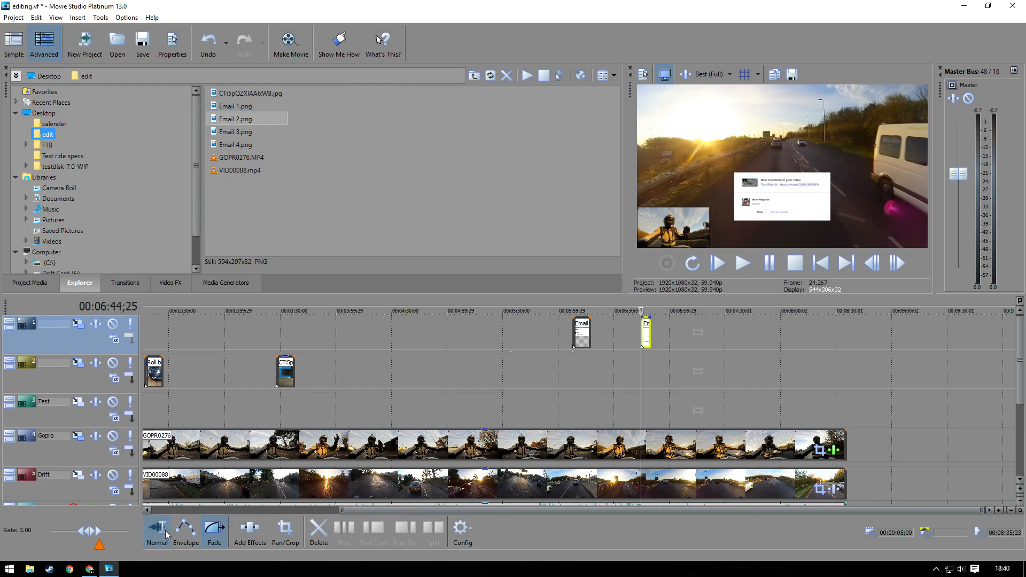
scroll(710, 338, up, 3)
drag(600, 333, 623, 333)
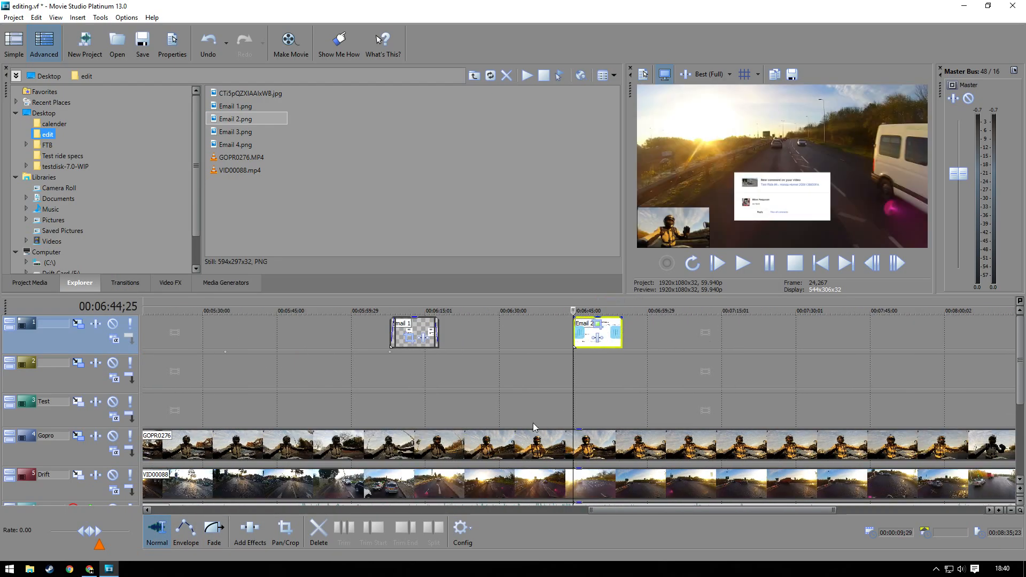
Step: Add a fade-in and a fade-out of about one second each to the Email 2 event
click(218, 533)
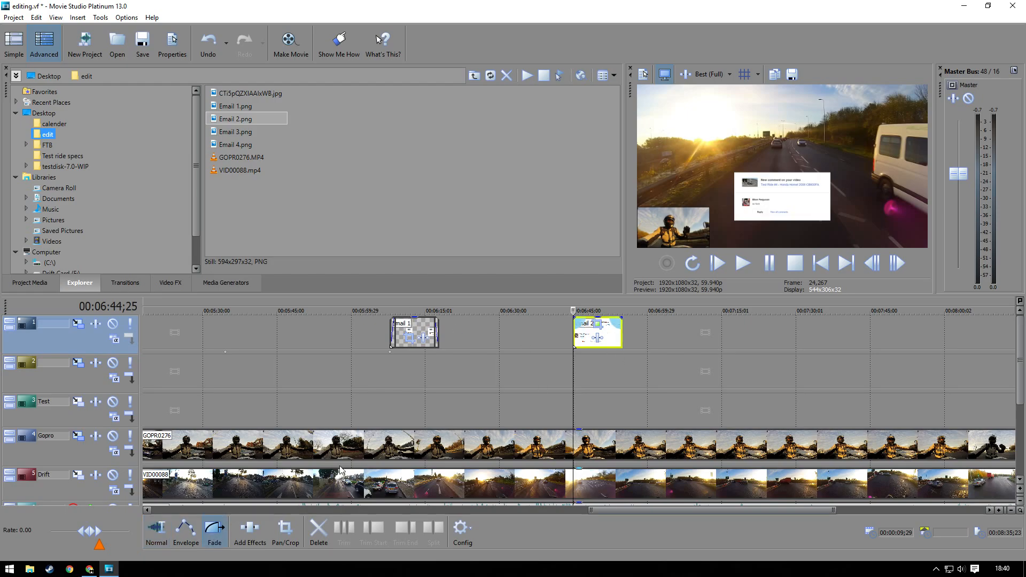
scroll(643, 358, up, 5)
drag(576, 319, 595, 326)
drag(719, 320, 695, 323)
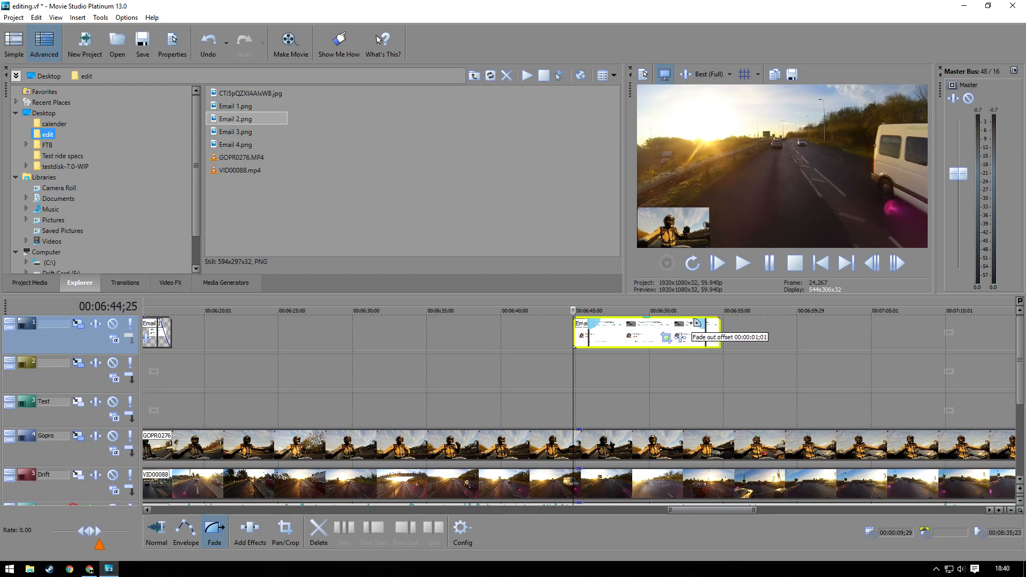
Step: Play the footage from Email 1 and from the start of Email 2, and pause at 00:06:54;24 where Email 2 ends
scroll(653, 377, down, 6)
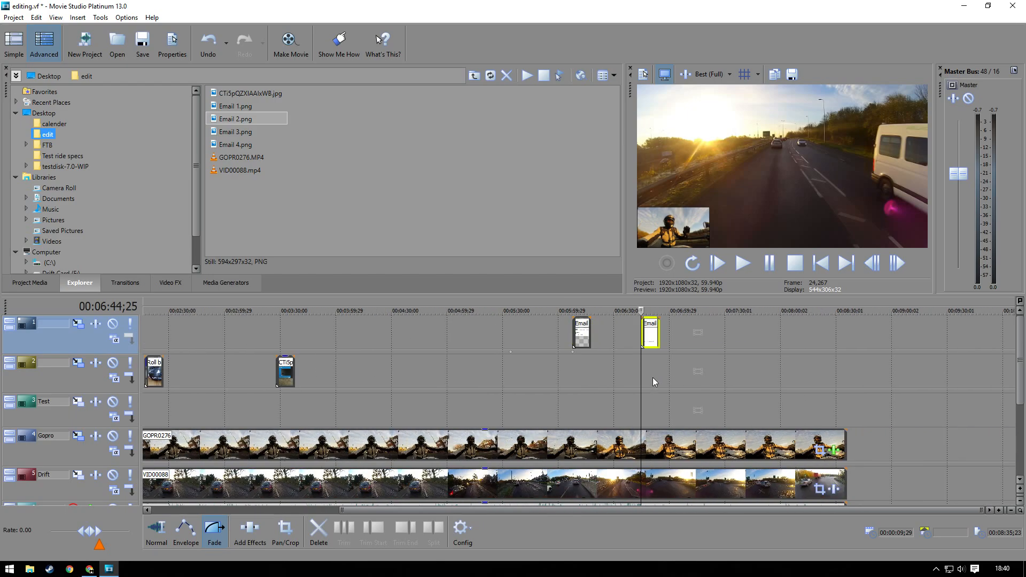
drag(582, 311, 573, 310)
key(space)
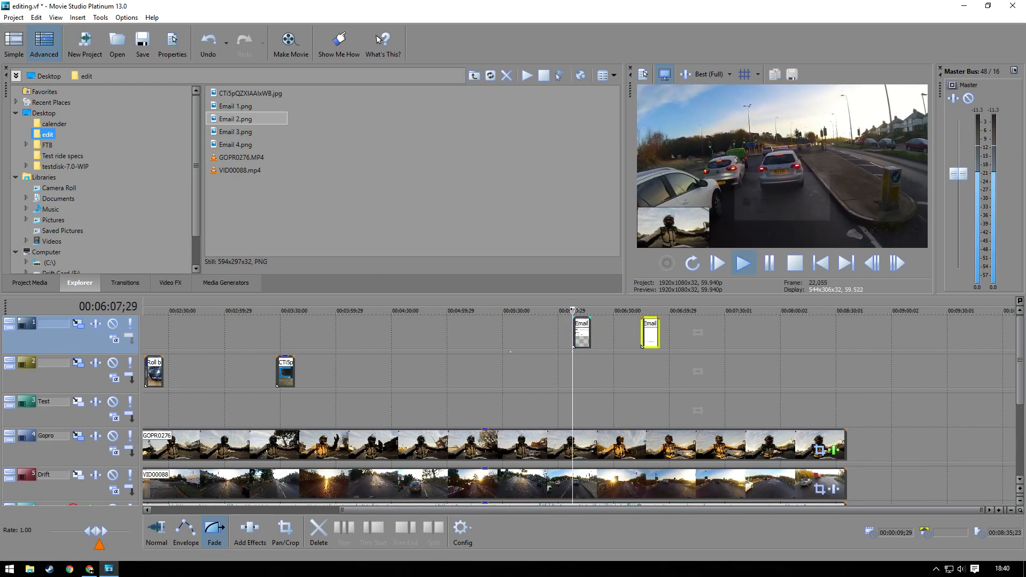
click(642, 311)
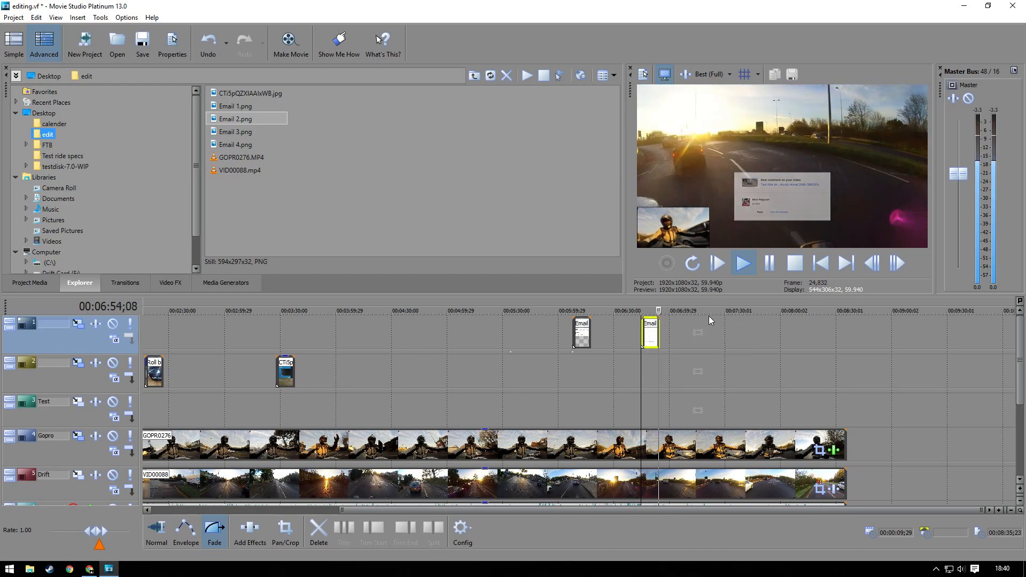
key(Return)
scroll(714, 337, up, 3)
scroll(714, 338, up, 4)
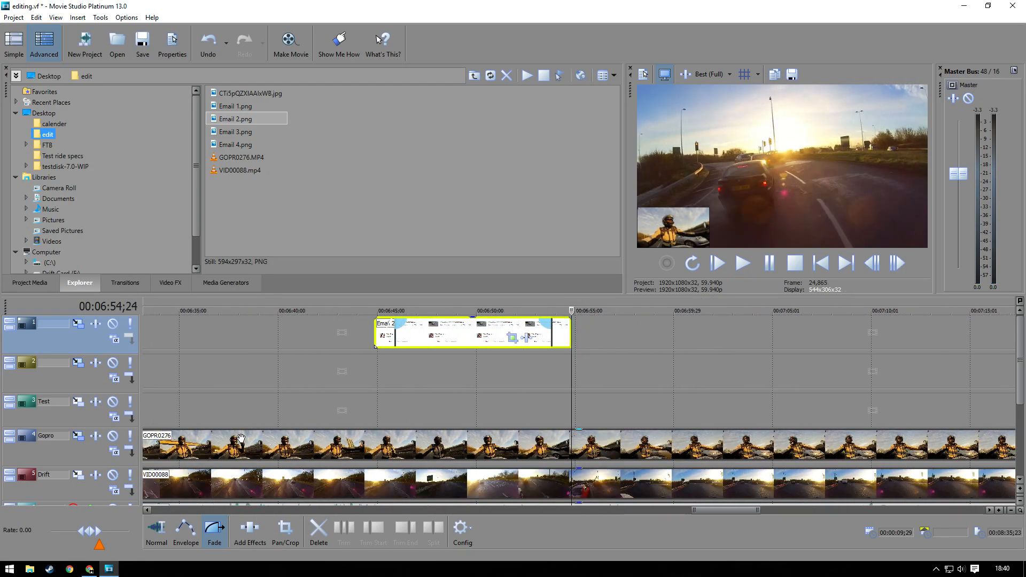
Step: Switch to Chrome, close the enlarged Steam Controller photo and search Google Images for "doge meme"
click(90, 568)
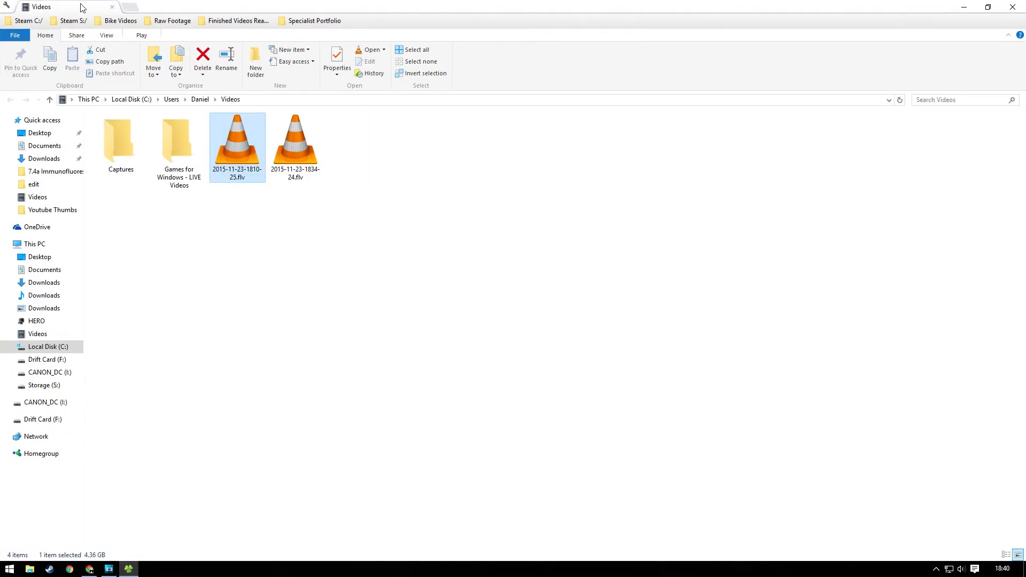
click(970, 7)
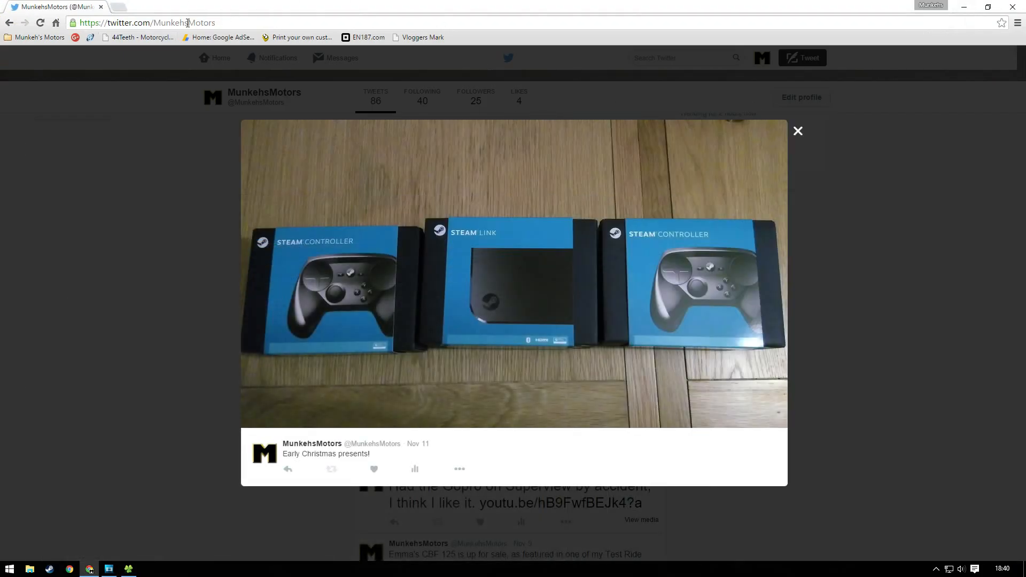
click(798, 131)
click(283, 28)
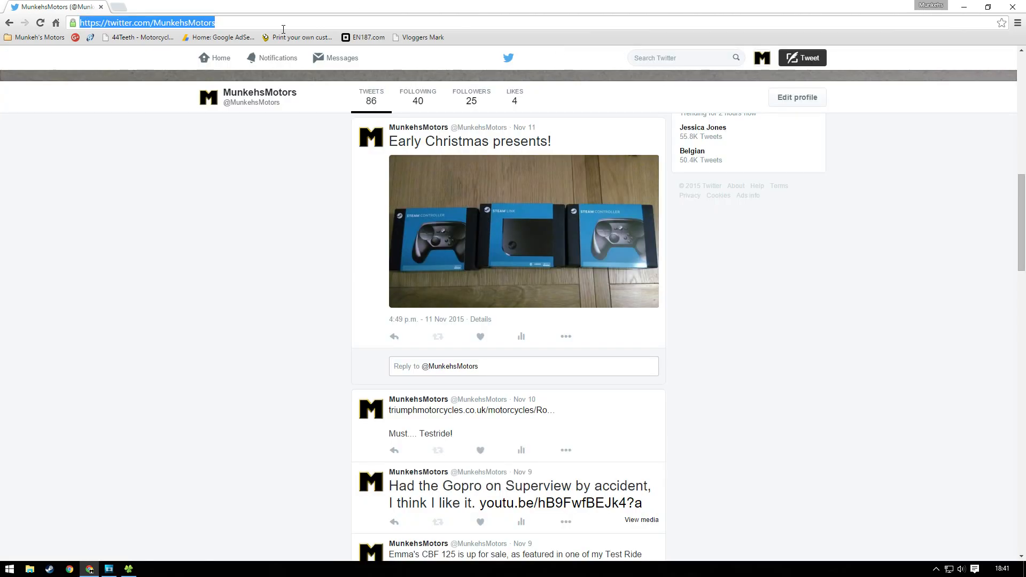
text(doge meme)
key(Return)
click(122, 100)
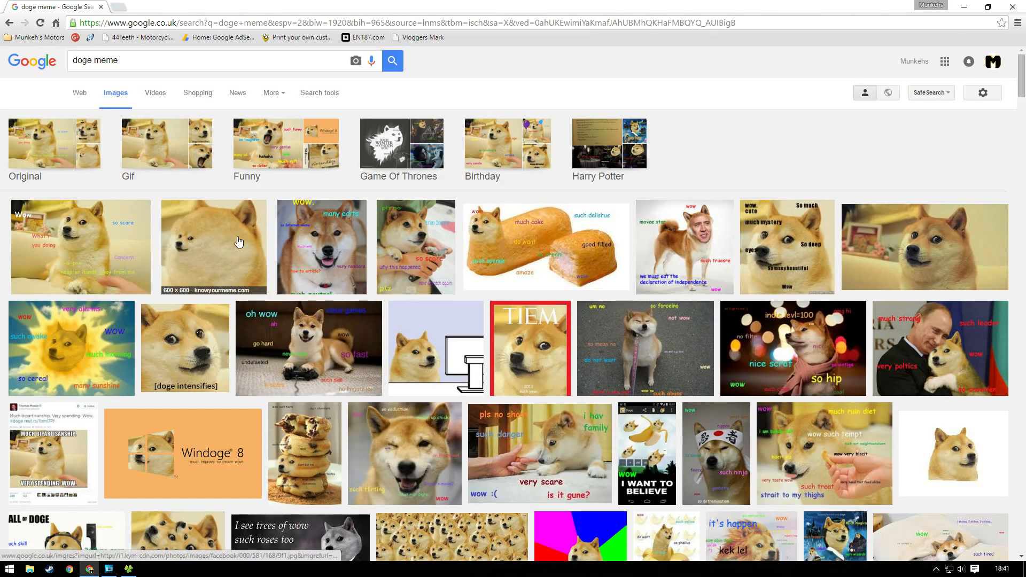
click(70, 278)
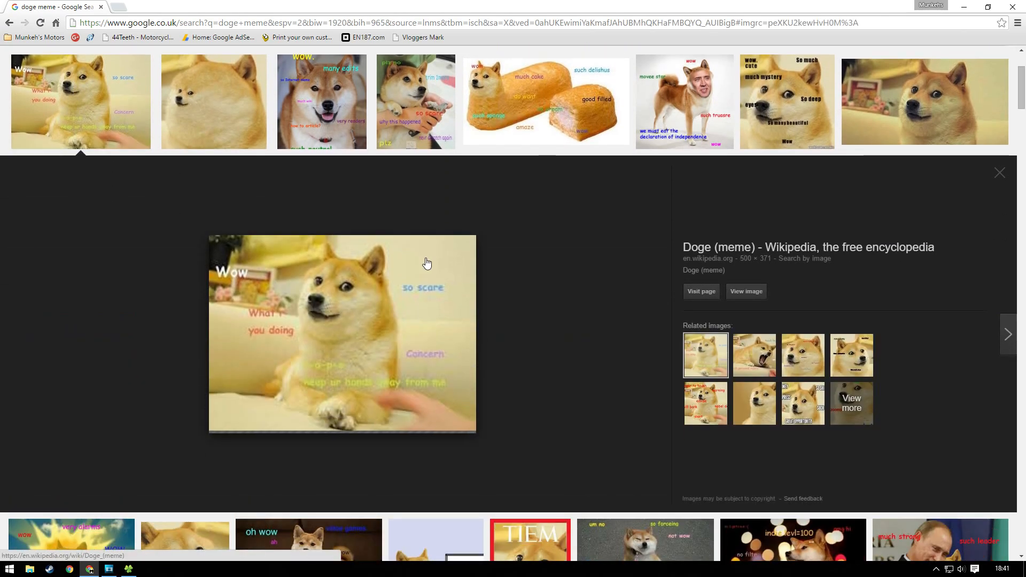
right_click(403, 286)
click(543, 246)
scroll(543, 246, up, 3)
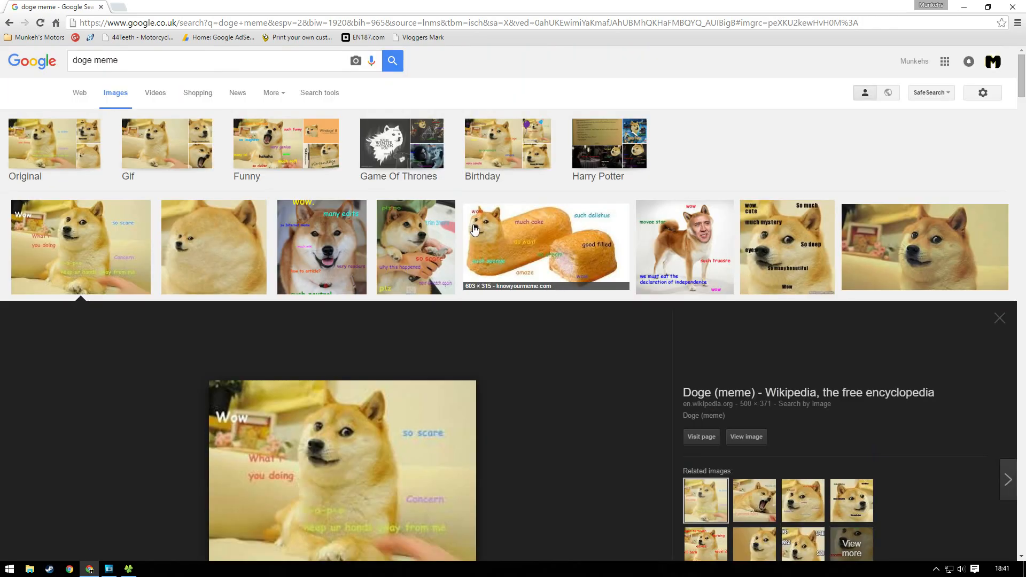
click(9, 23)
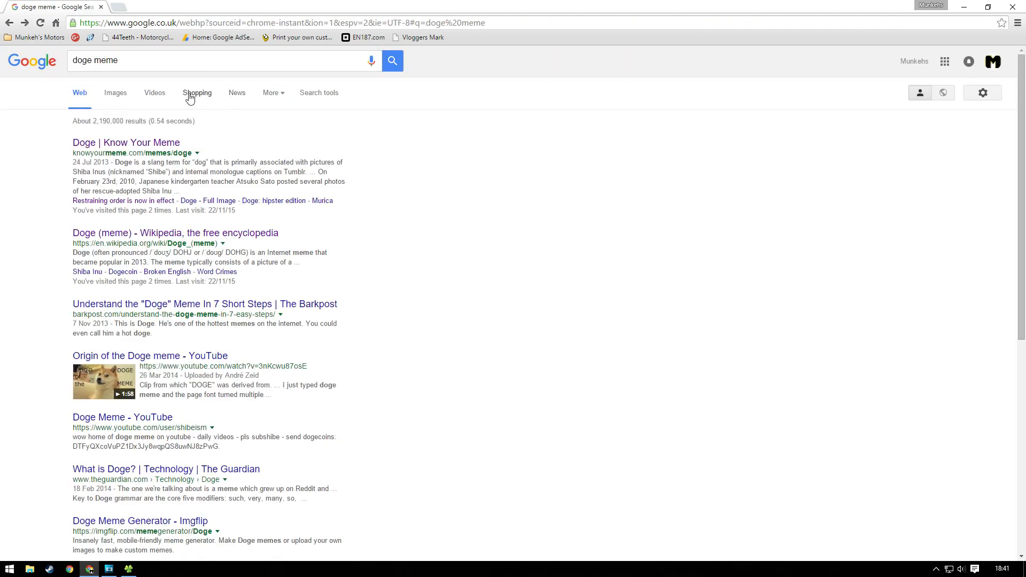
click(319, 97)
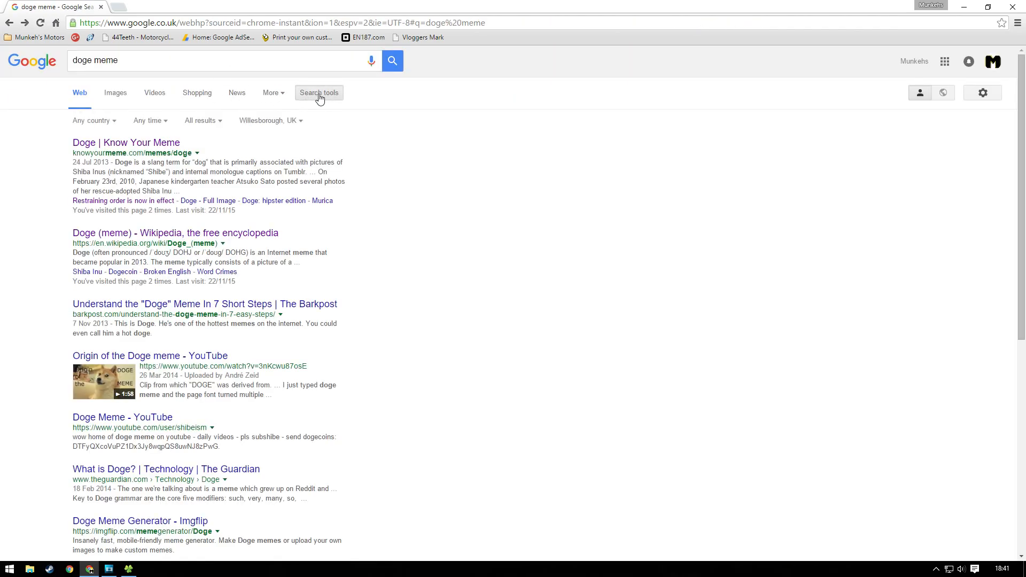
click(113, 93)
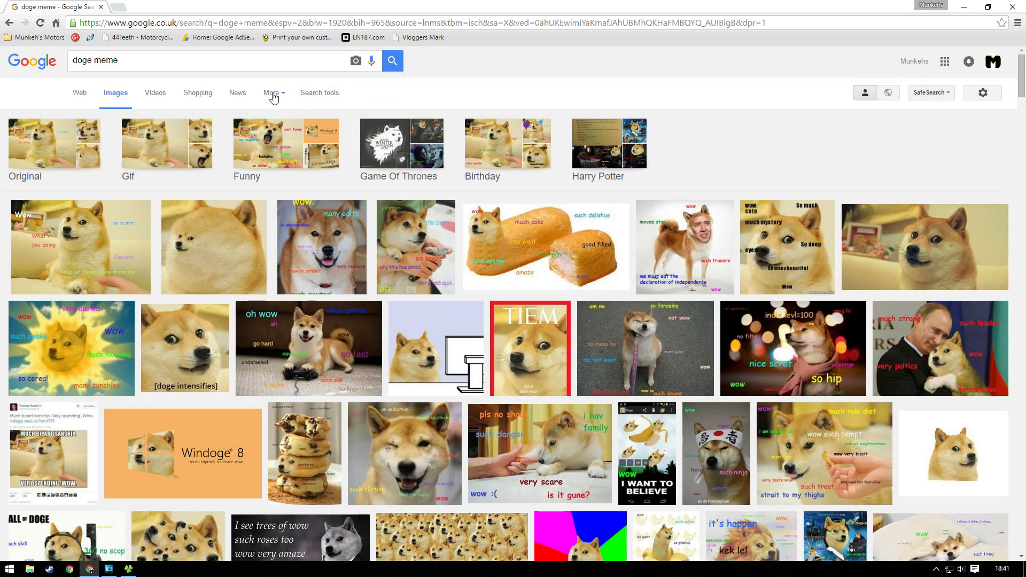
click(273, 93)
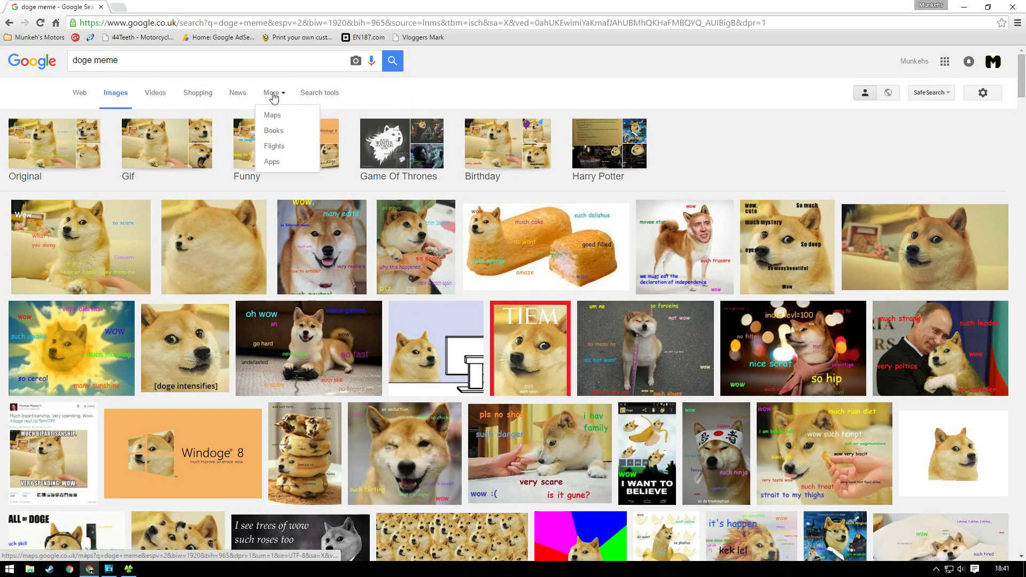
Step: Filter the doge meme image results to large size and browse them for a suitable picture
click(320, 95)
click(96, 122)
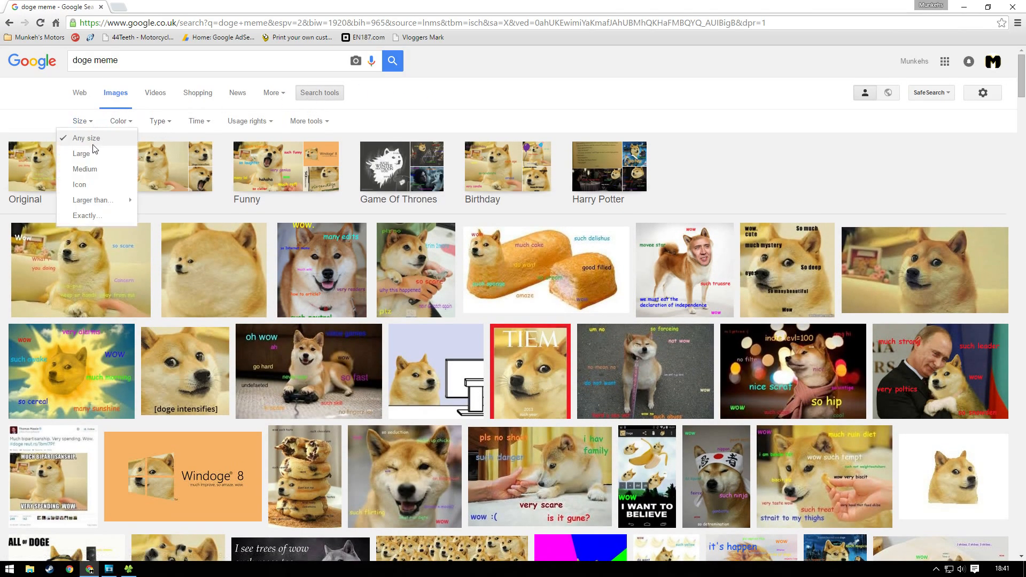
click(83, 154)
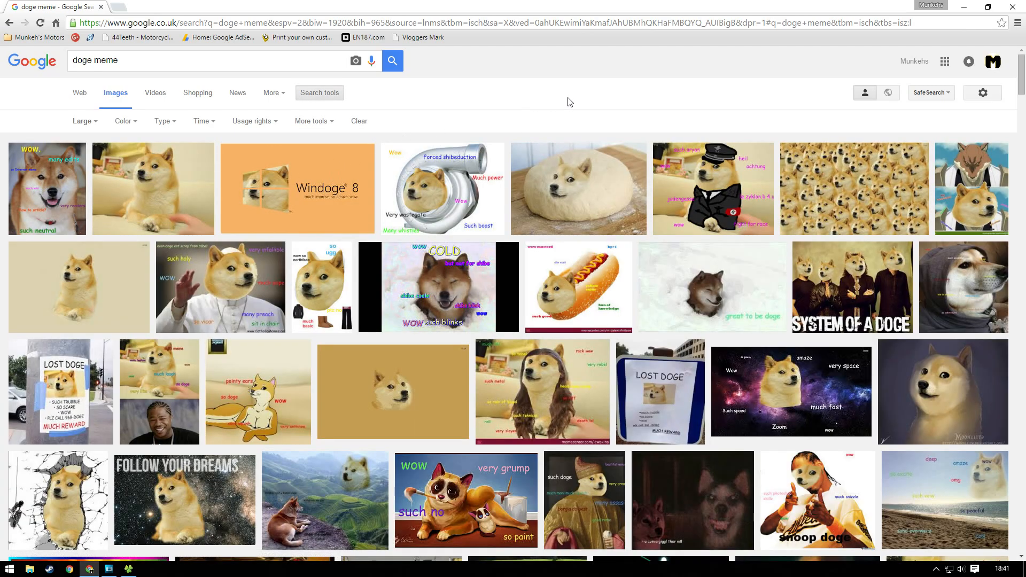
scroll(569, 103, down, 2)
scroll(551, 127, up, 2)
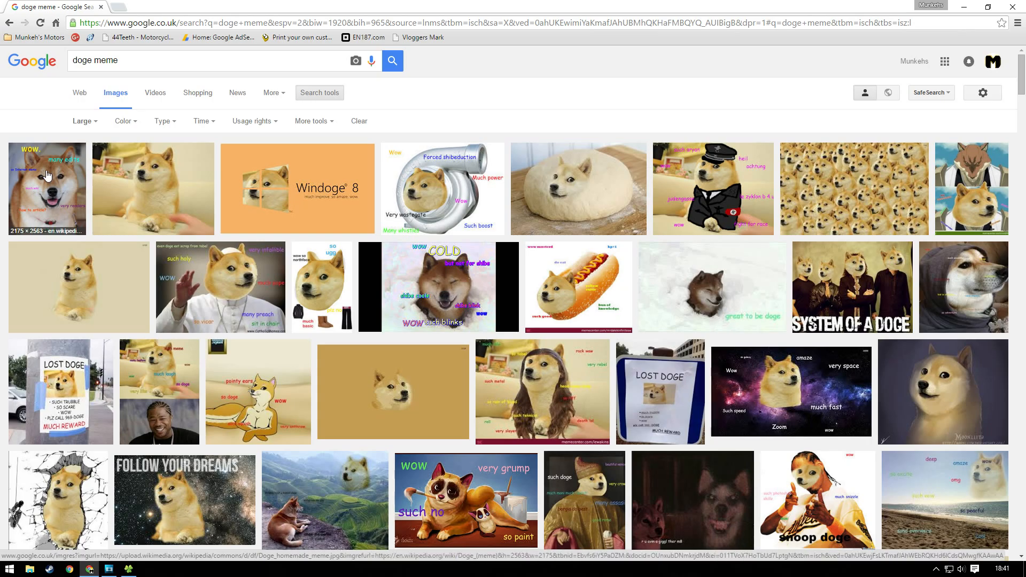
scroll(719, 187, down, 3)
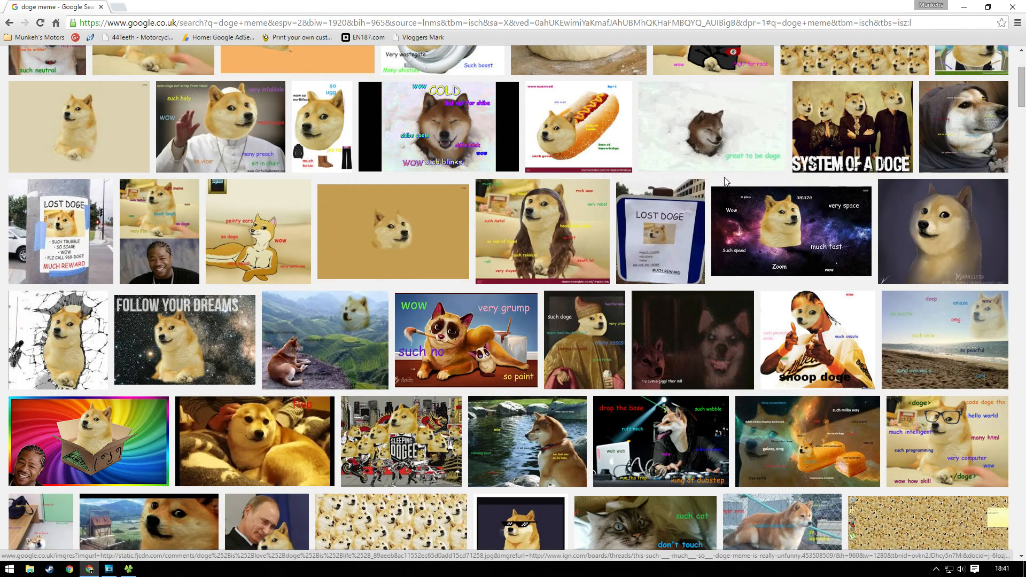
scroll(726, 182, down, 1)
scroll(726, 182, down, 1)
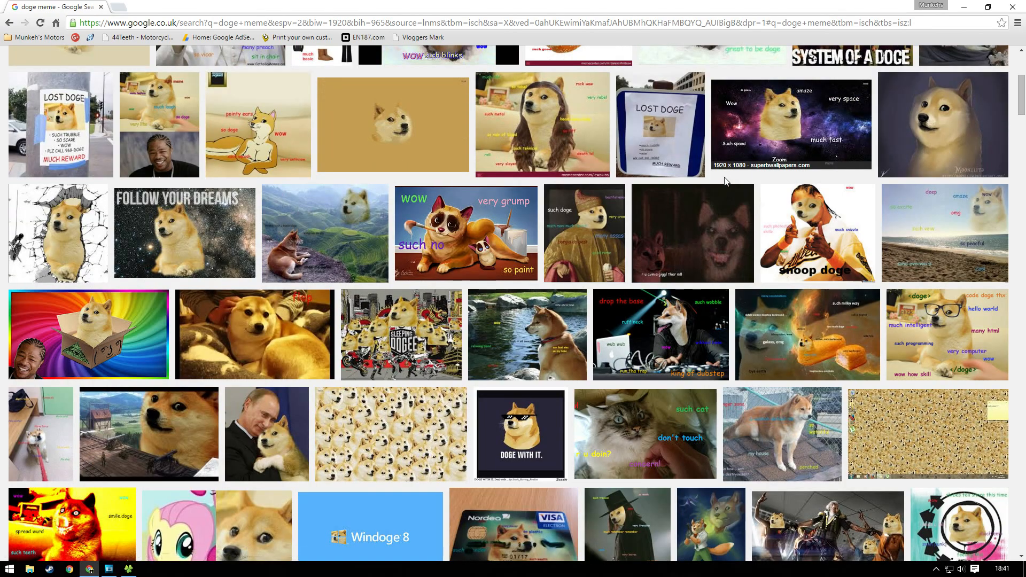
scroll(726, 181, down, 2)
scroll(210, 138, up, 7)
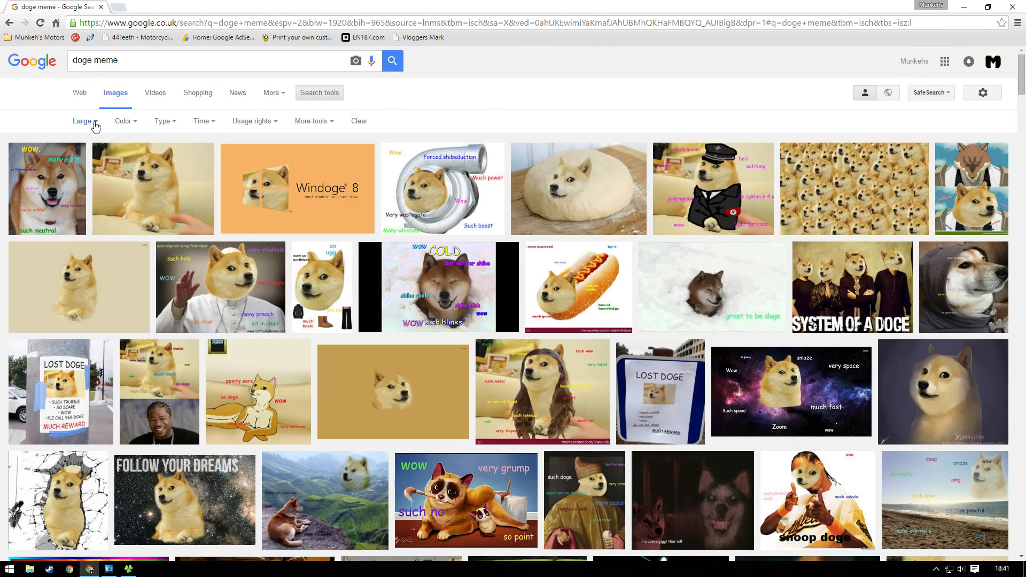
Step: Filter the doge meme image results to medium size
click(96, 121)
click(98, 167)
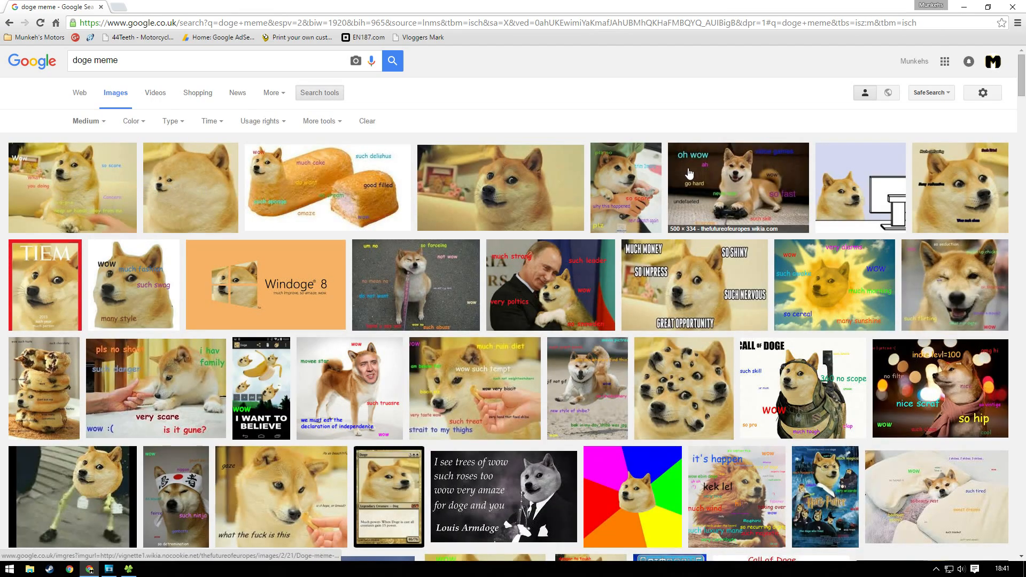
right_click(124, 200)
click(56, 194)
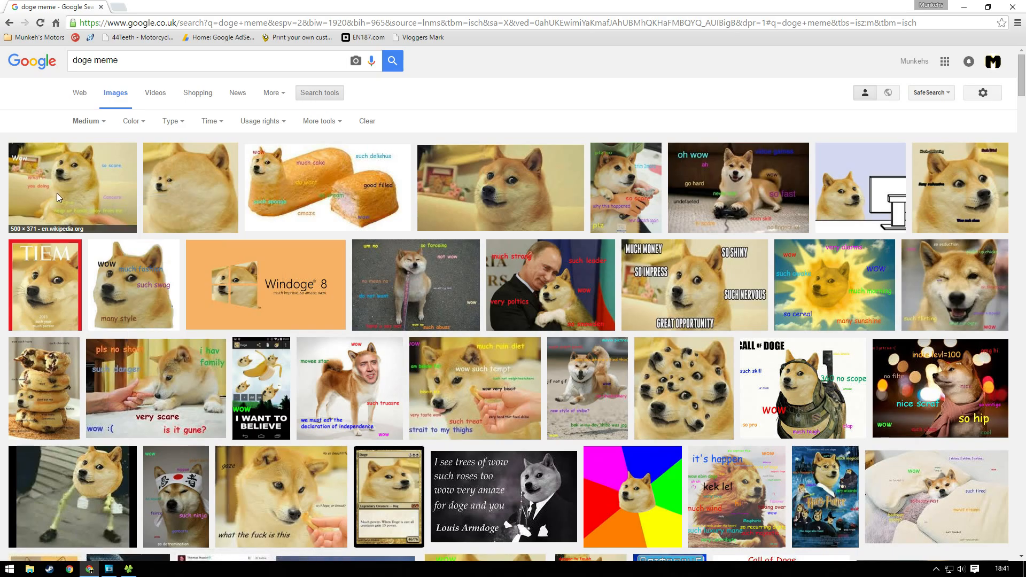
Step: Open the 500 × 371 Wikipedia doge image and save it in the edit folder as doge.jpg
click(56, 193)
right_click(323, 293)
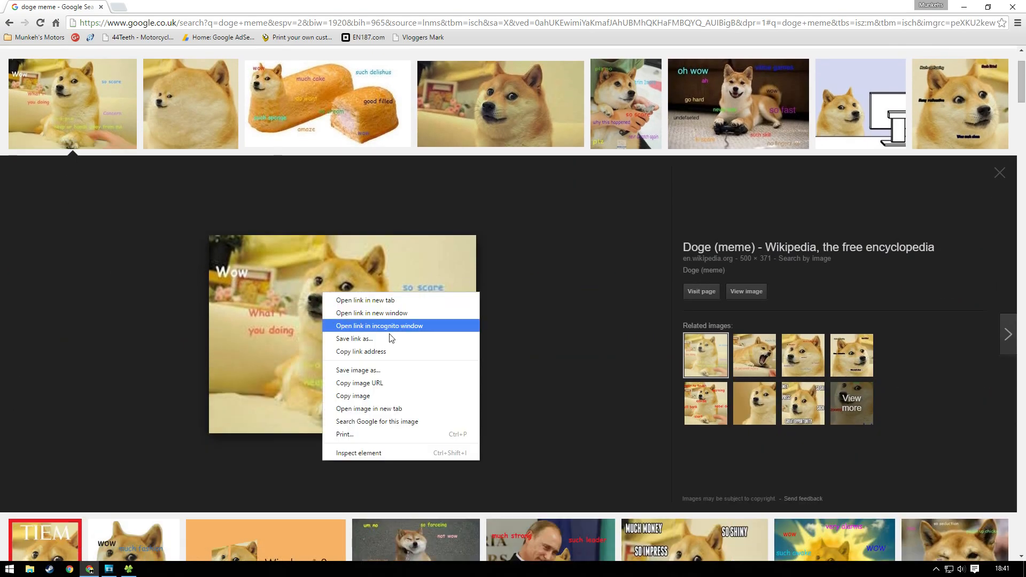
click(395, 377)
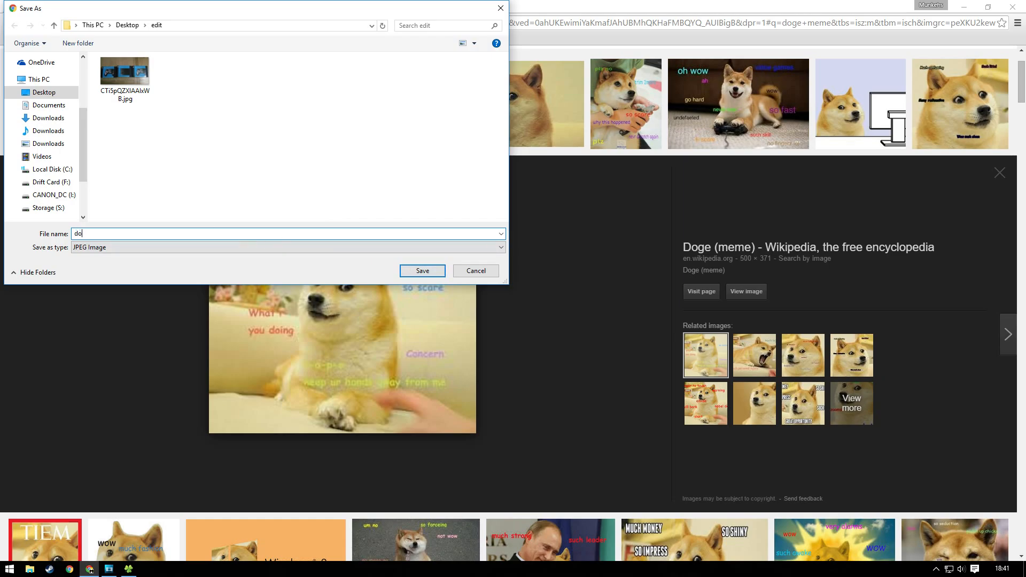
key(Return)
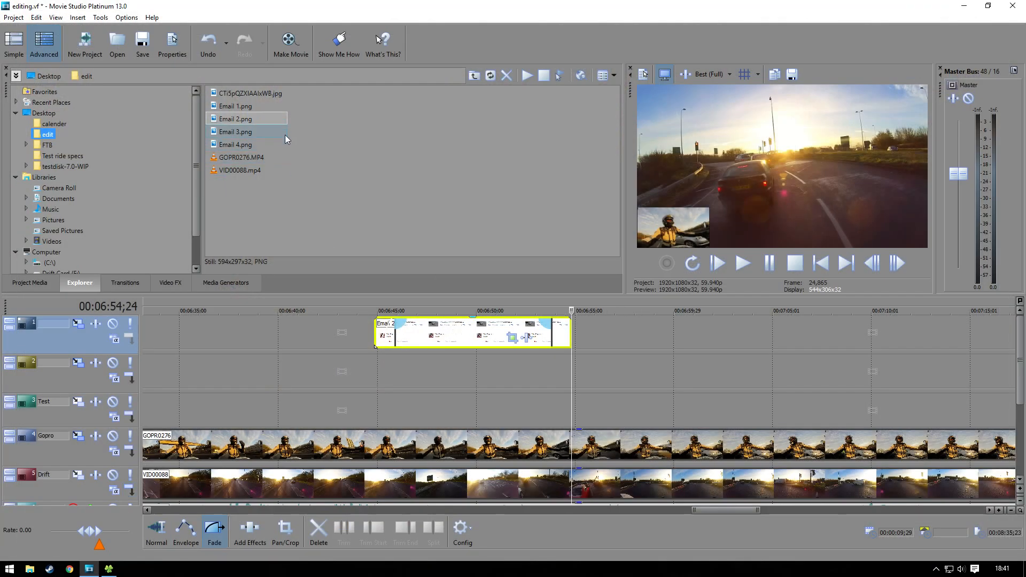
Step: In Movie Studio, refresh the edit folder, place doge.jpg directly after Email 2 on the top track and return the cursor to 00:06:54;24
click(490, 75)
drag(232, 106, 772, 279)
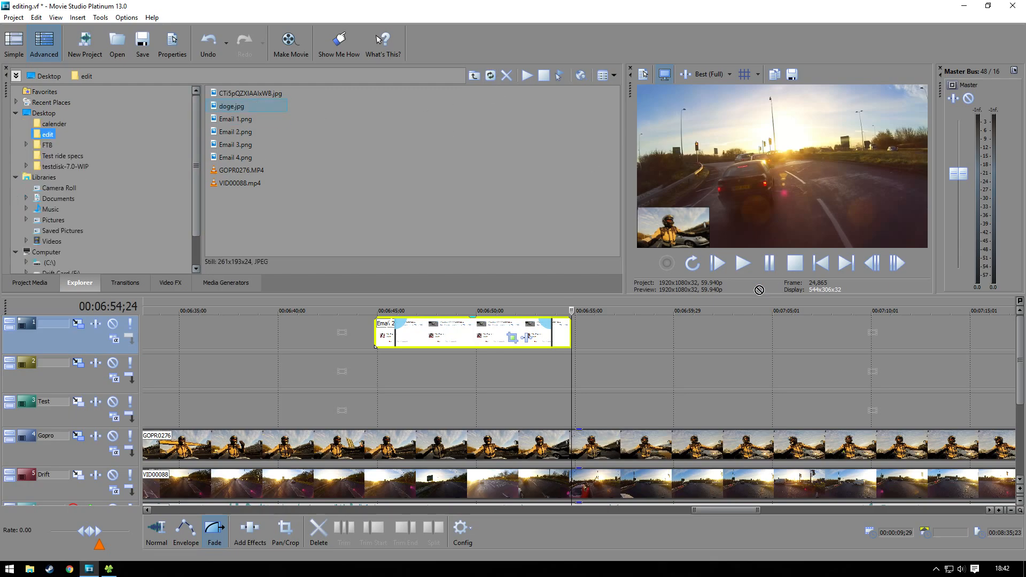
drag(584, 331, 585, 332)
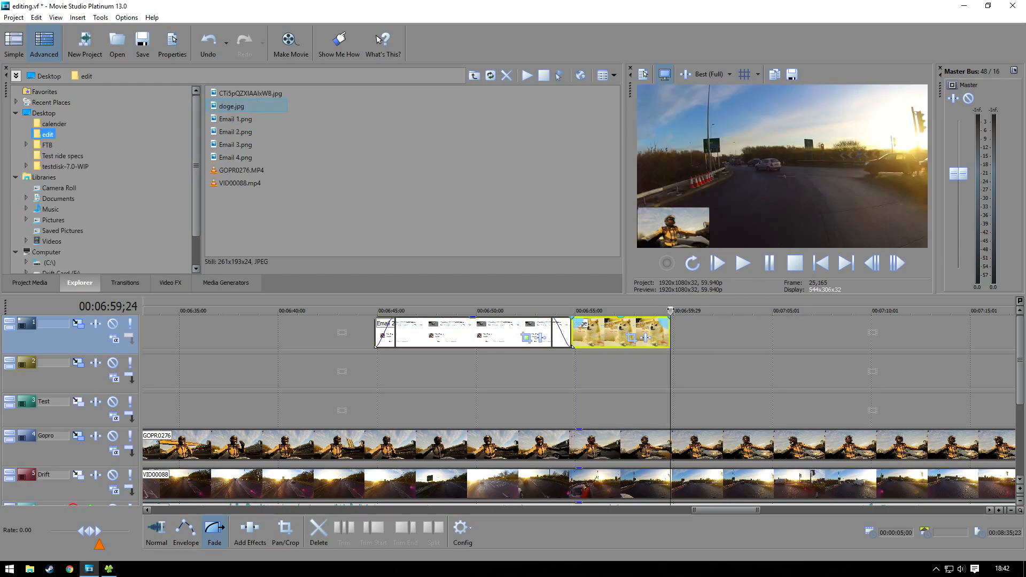
drag(670, 310, 572, 310)
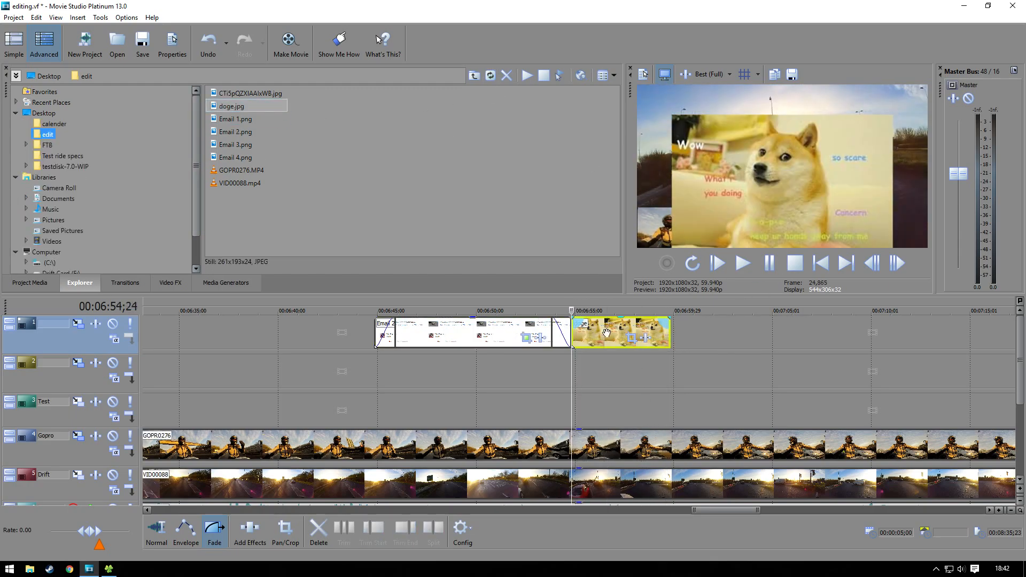
Step: Enlarge the doge event's Pan/Crop frame to about 635 × 470 so the picture appears smaller, and close the settings
right_click(606, 333)
click(665, 248)
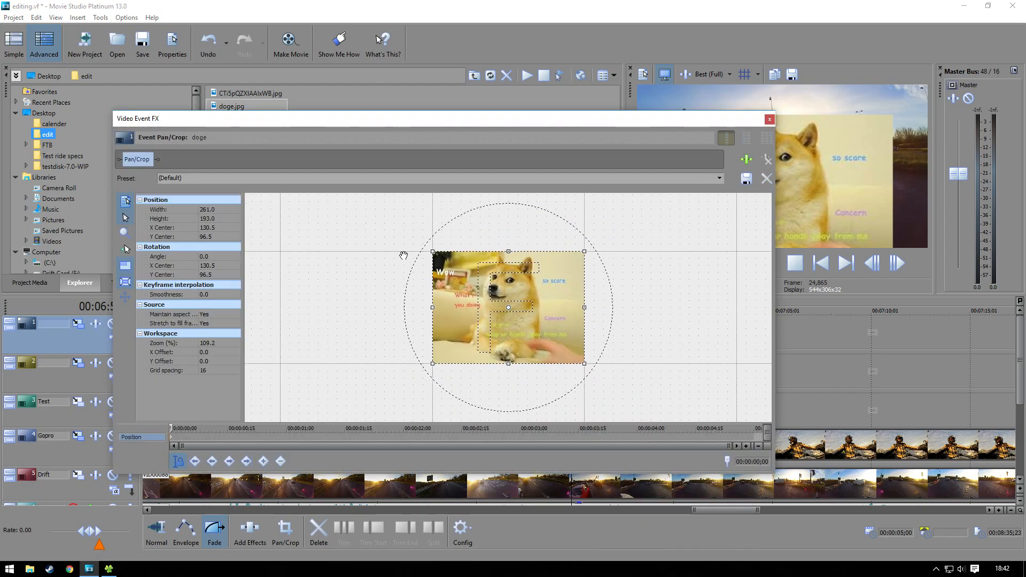
scroll(422, 256, down, 2)
drag(431, 257, 365, 199)
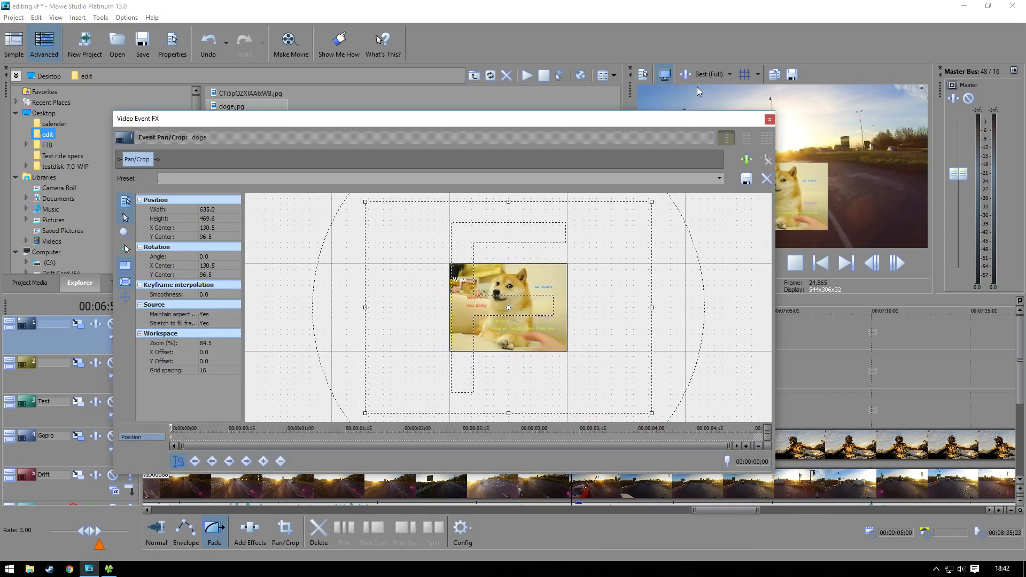
click(769, 119)
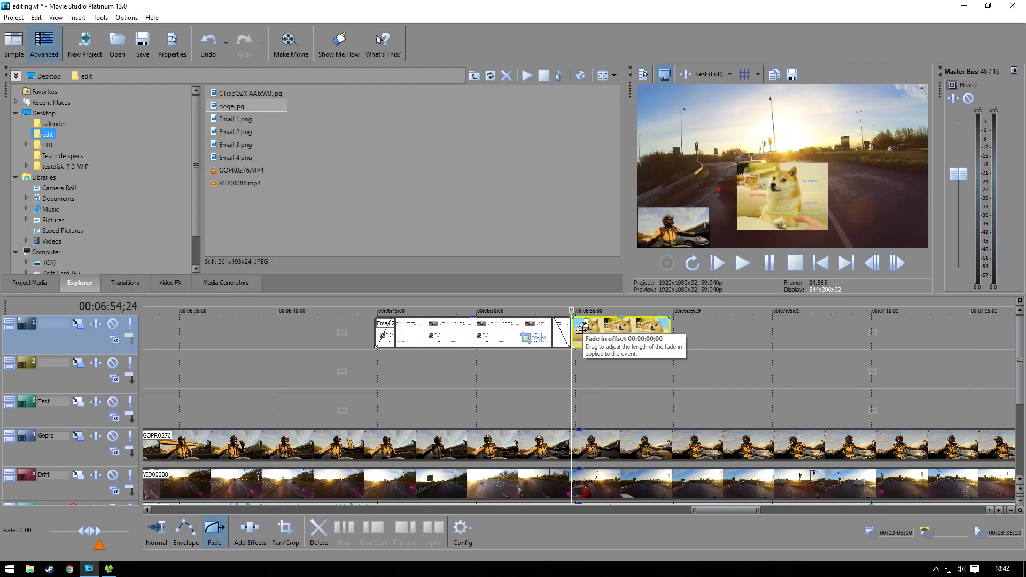
Step: Add a fade-in of 00:00:00;28 to the doge event, extend the event to 10 seconds and fade out its end
drag(583, 326, 589, 324)
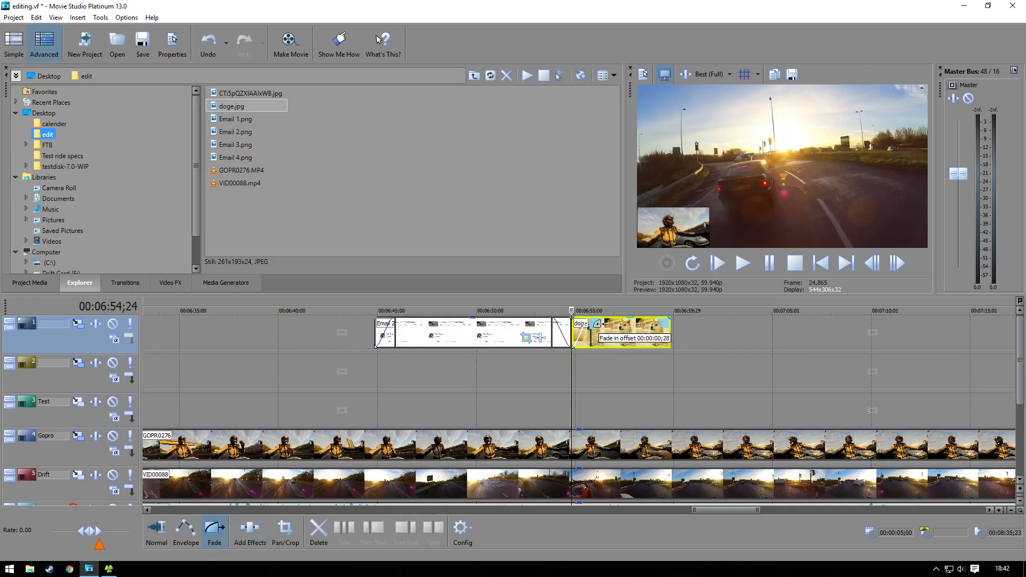
drag(669, 319, 767, 340)
click(164, 529)
Step: Play the footage on to 00:07:10;19, stop there and place Email 3.png at that point on the top track
key(space)
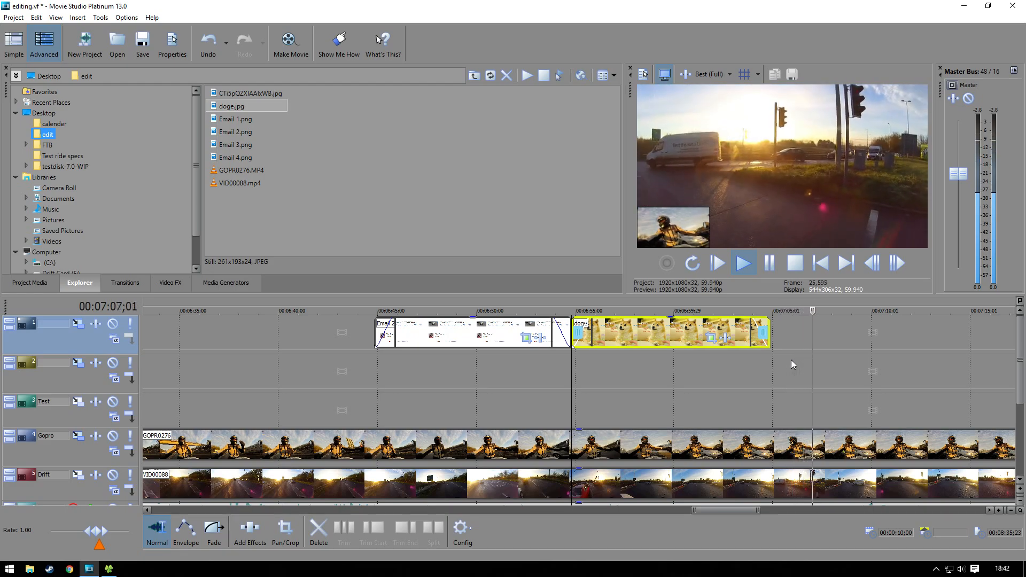
scroll(791, 360, down, 6)
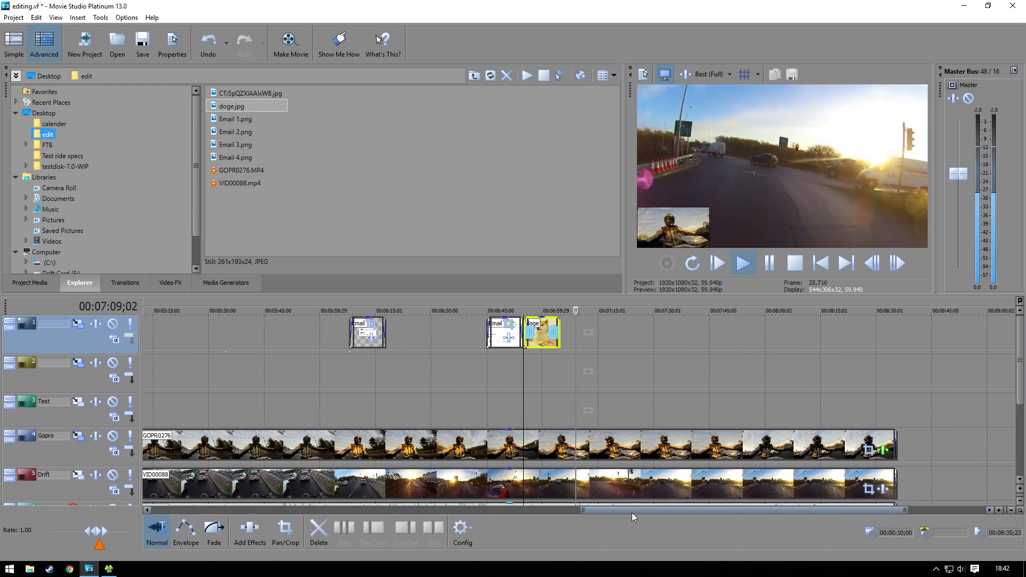
key(Return)
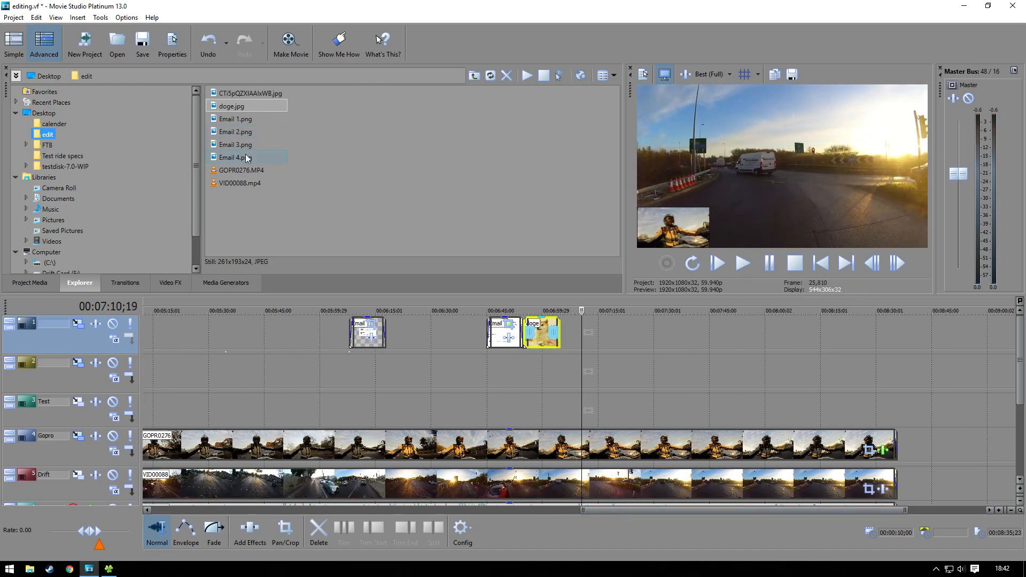
drag(241, 143, 778, 419)
drag(595, 335, 594, 335)
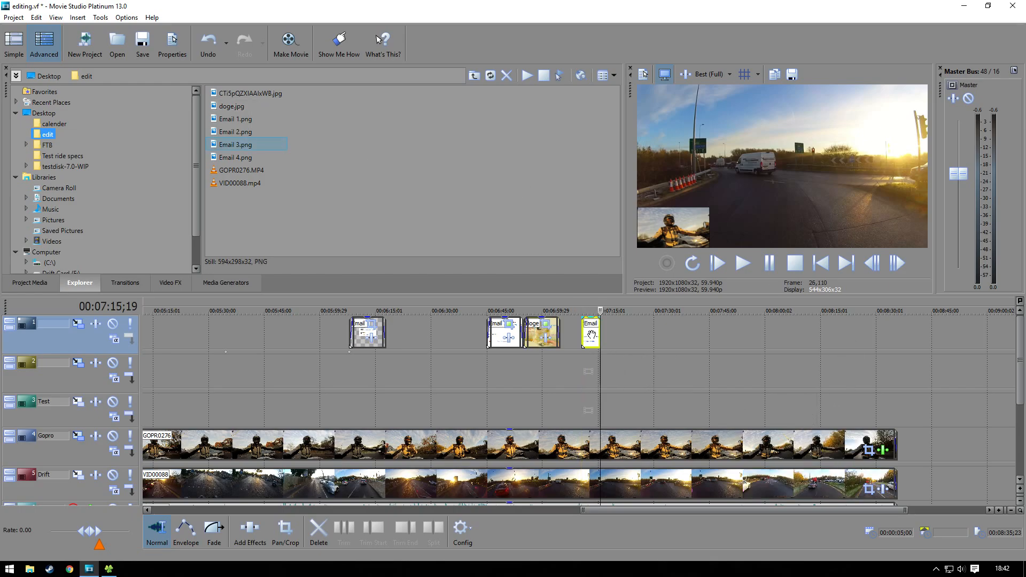
Step: Set the Pan/Crop width of the Email 2 event to 1,800 and close its settings
click(591, 312)
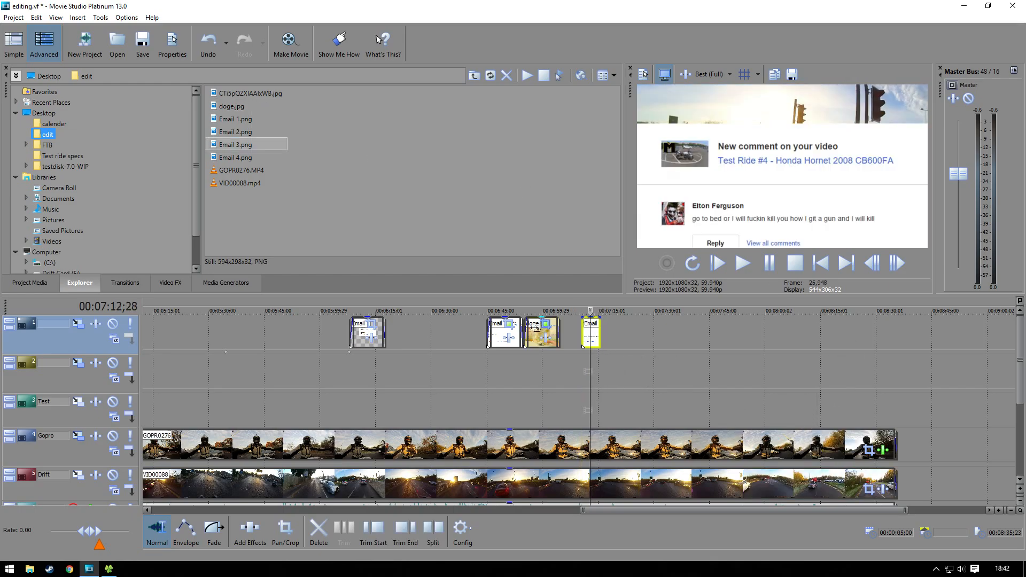
click(512, 330)
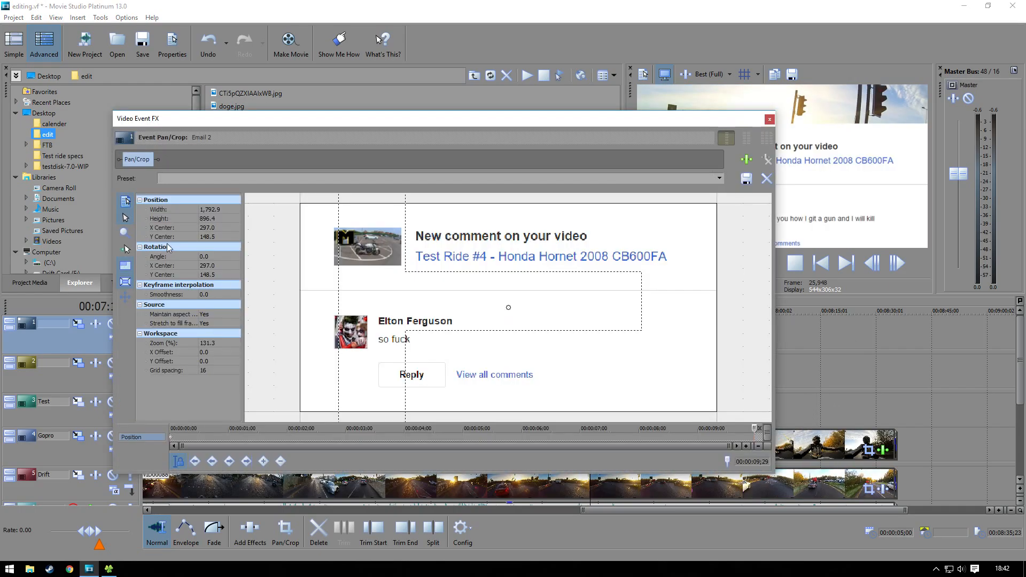
click(210, 210)
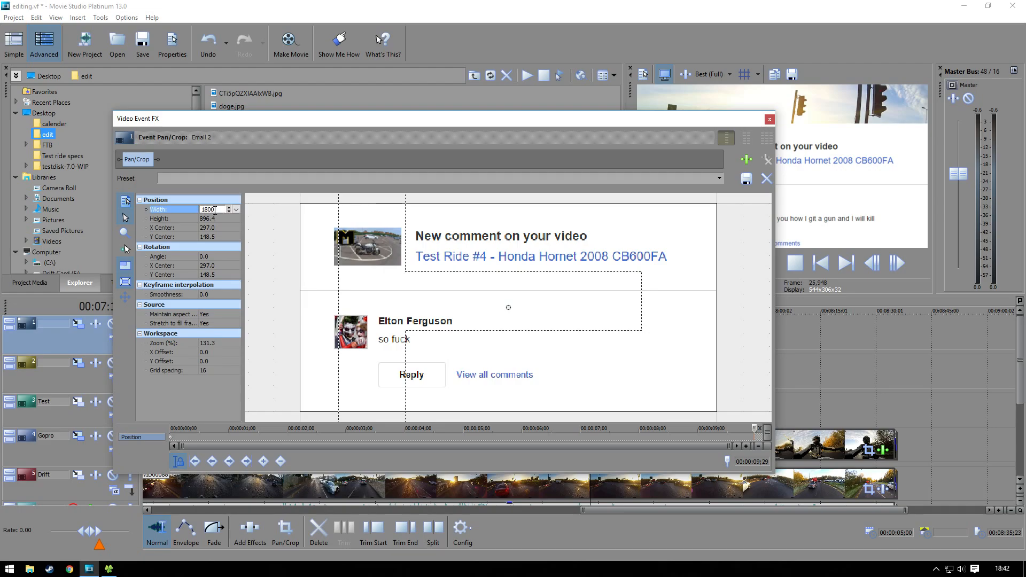
key(Return)
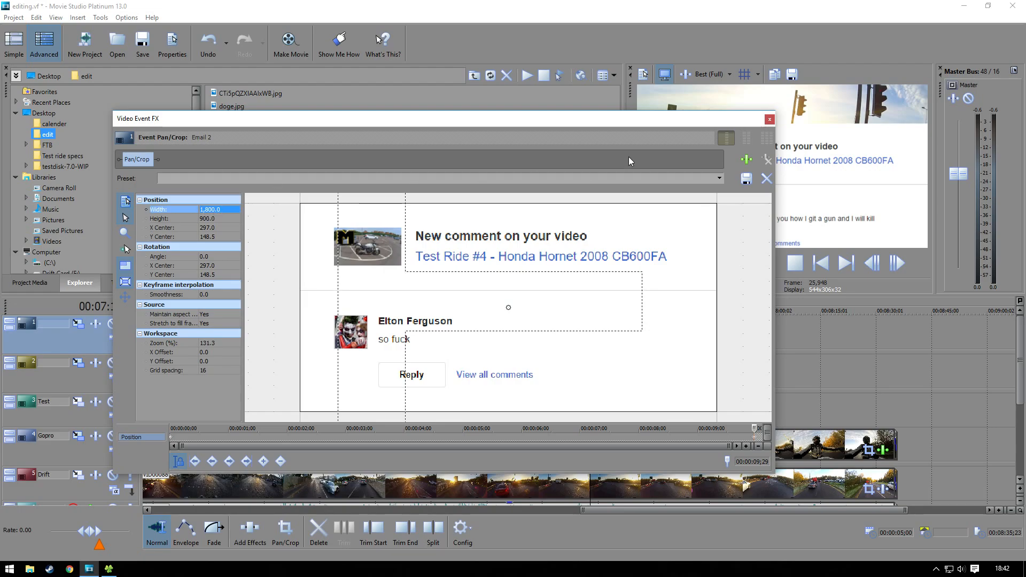
click(769, 120)
Step: With the cursor at the start of the Email 3 event, set its Pan/Crop width to 1,800 and close the settings
right_click(595, 335)
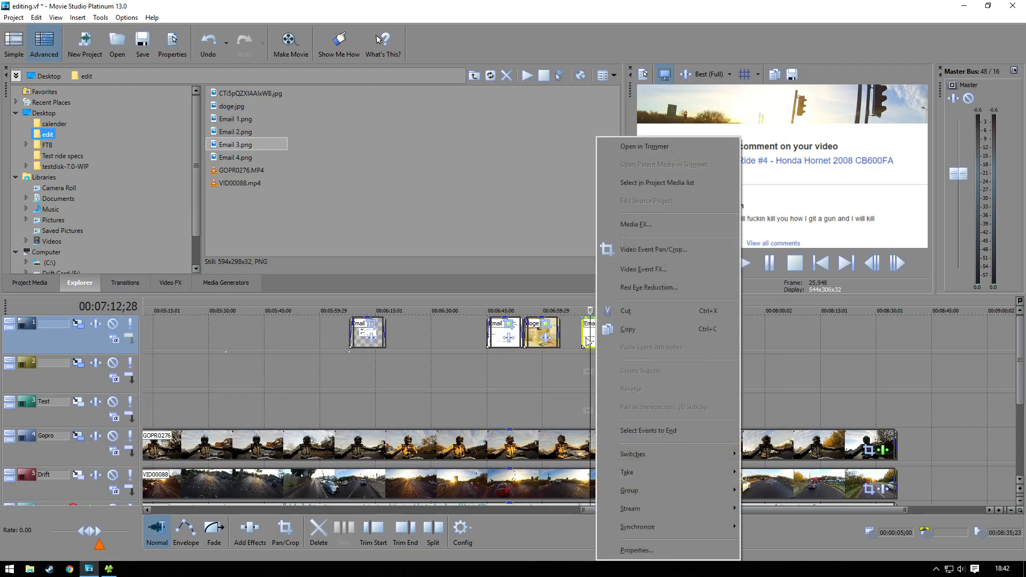
click(593, 330)
right_click(589, 328)
click(583, 328)
scroll(584, 329, up, 3)
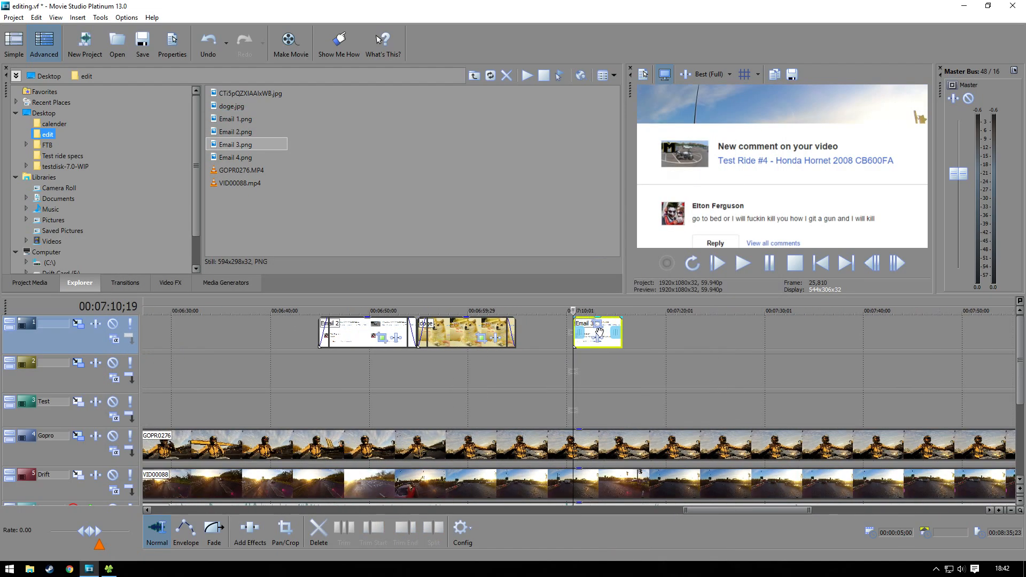
click(598, 326)
click(223, 209)
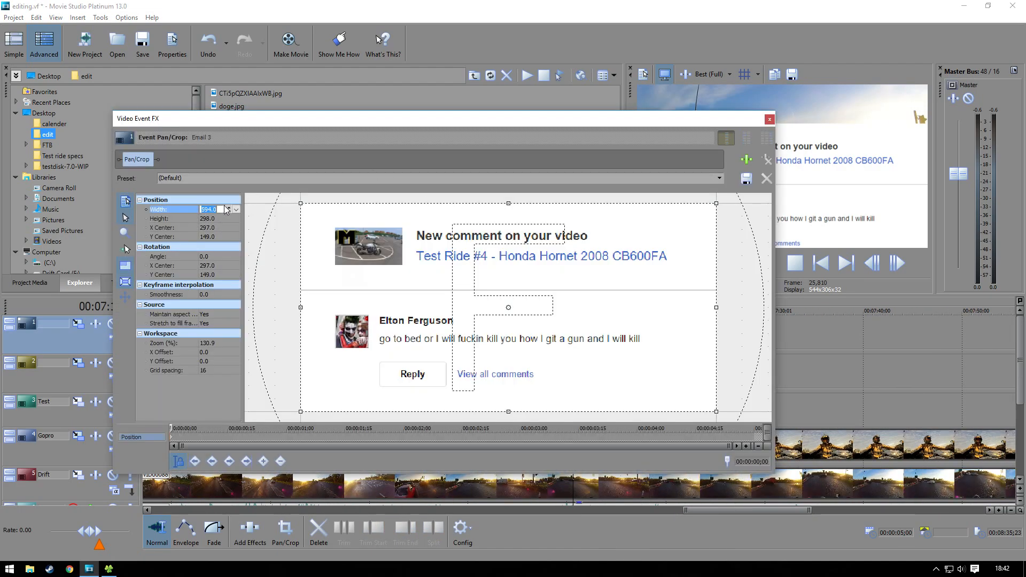
key(Return)
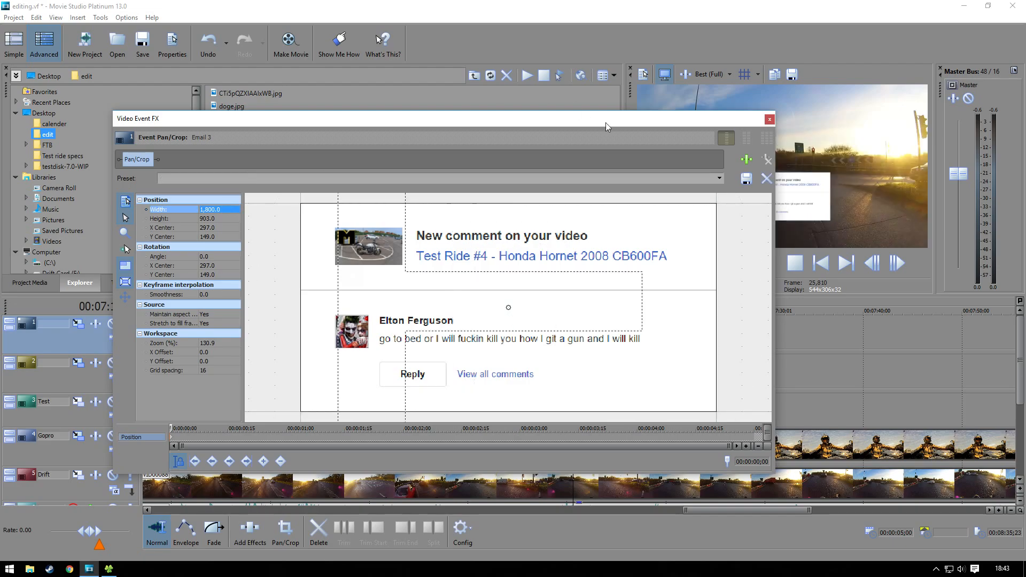
click(770, 119)
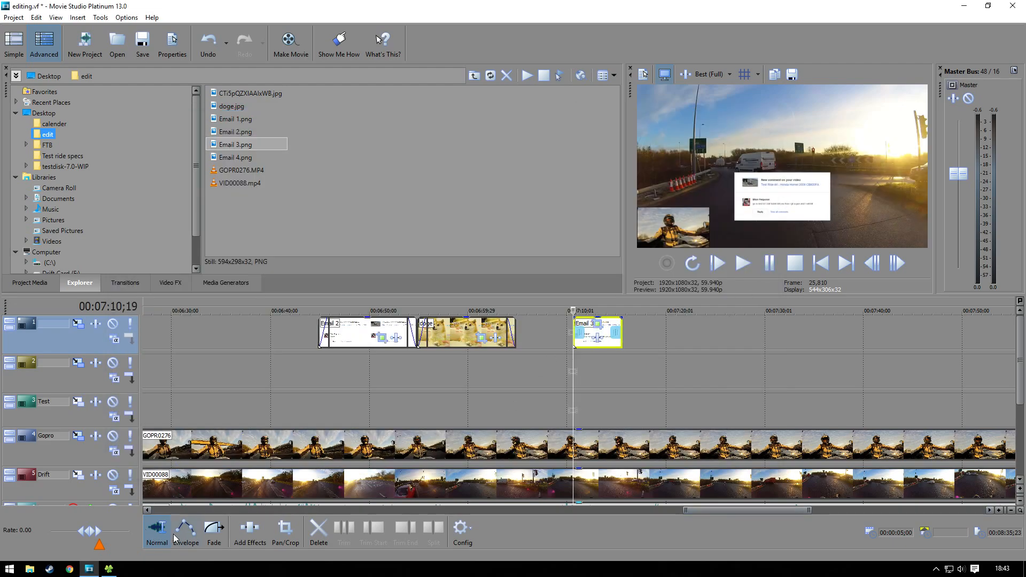
Step: Extend the Email 3 event to 10 seconds and fade it in and out, with a fade-out of 00:00:01;01
drag(623, 337, 672, 332)
click(212, 532)
drag(586, 322, 652, 324)
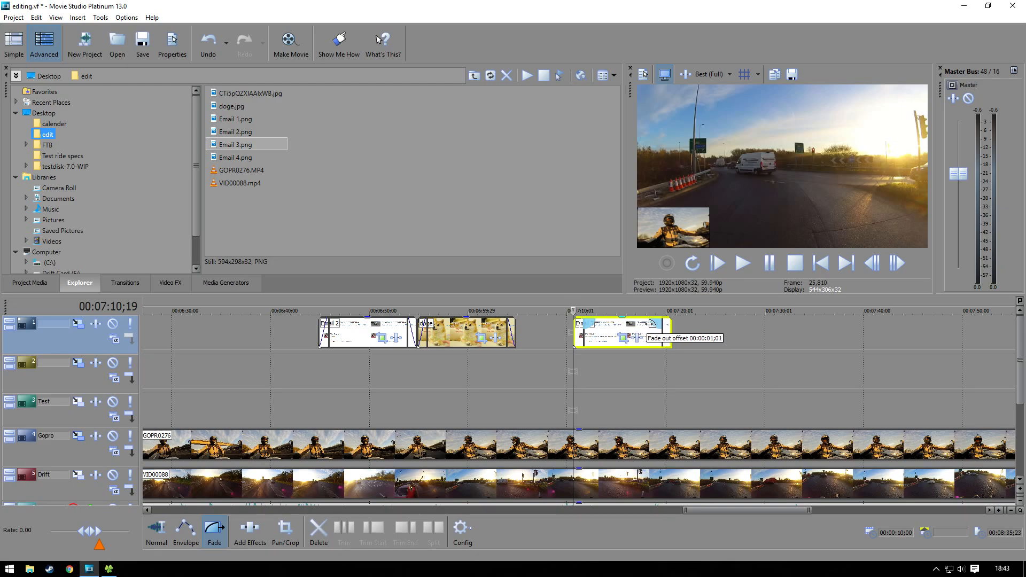
Step: Play the footage on past Email 3 and place Email 4.png at 00:07:23;02 on the top track
key(space)
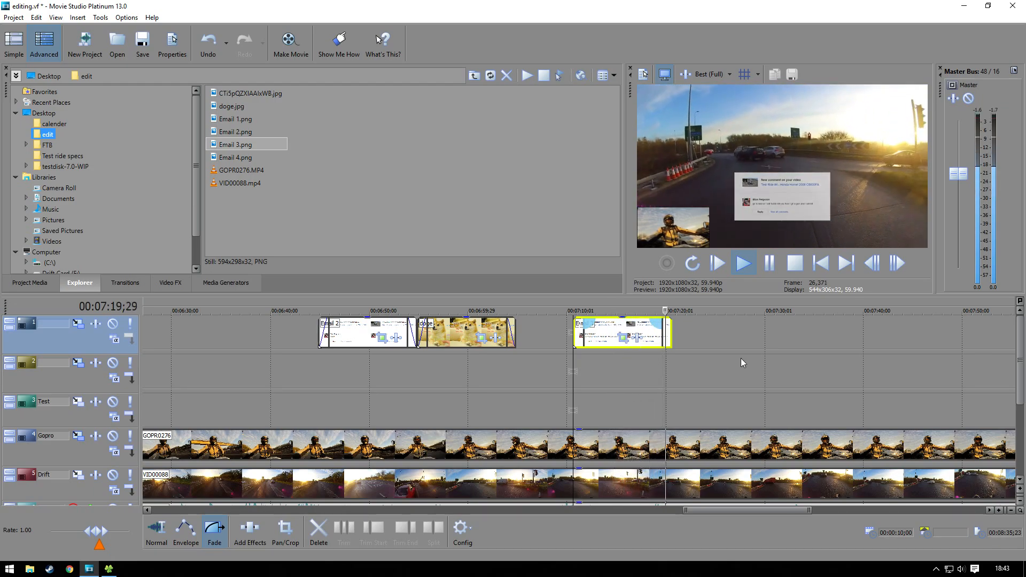
scroll(741, 358, down, 4)
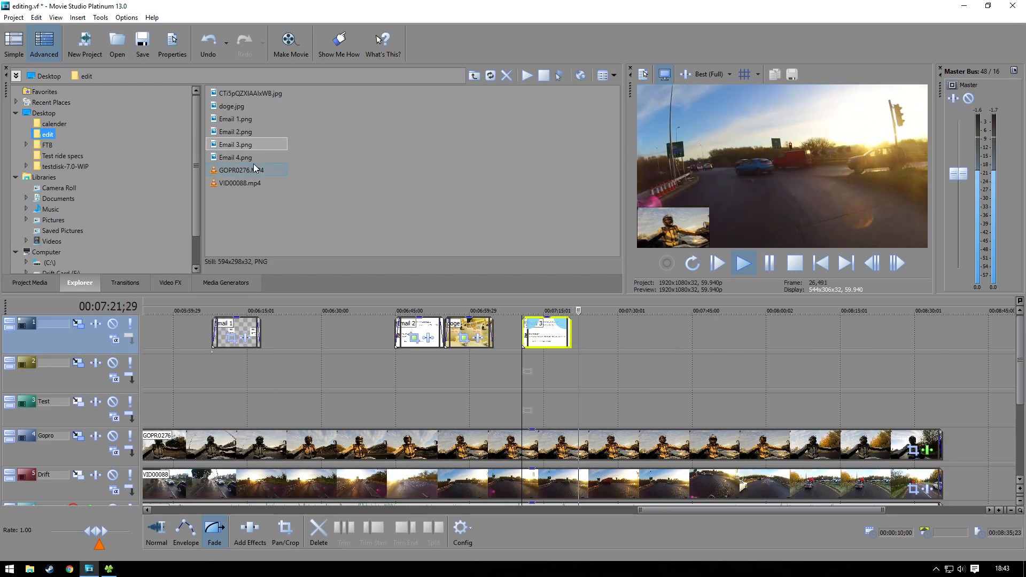
drag(239, 159, 586, 332)
Step: Set the Pan/Crop width of the Email 4 event to 1,800 and close its settings
click(601, 337)
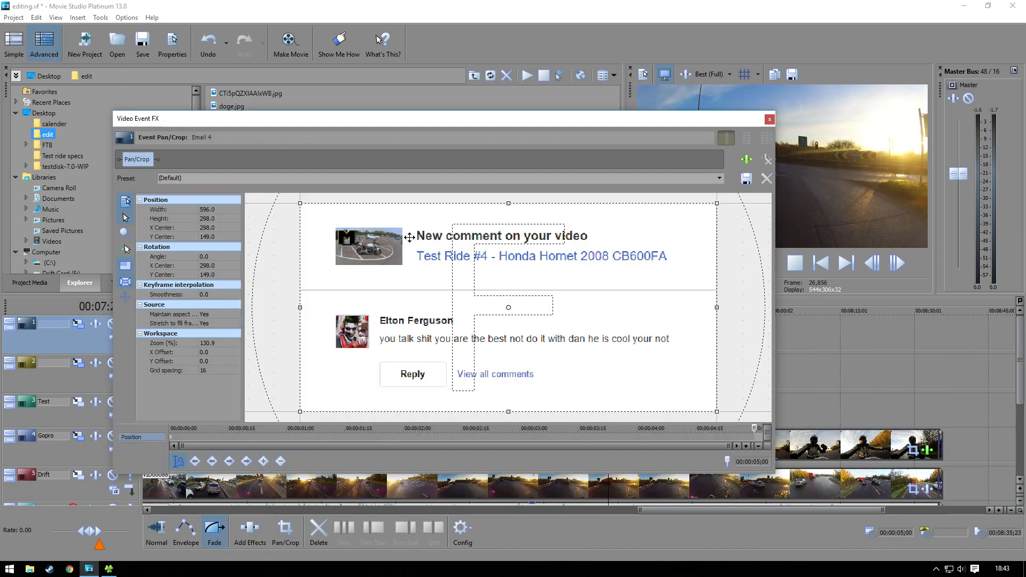
click(223, 210)
text(1,80)
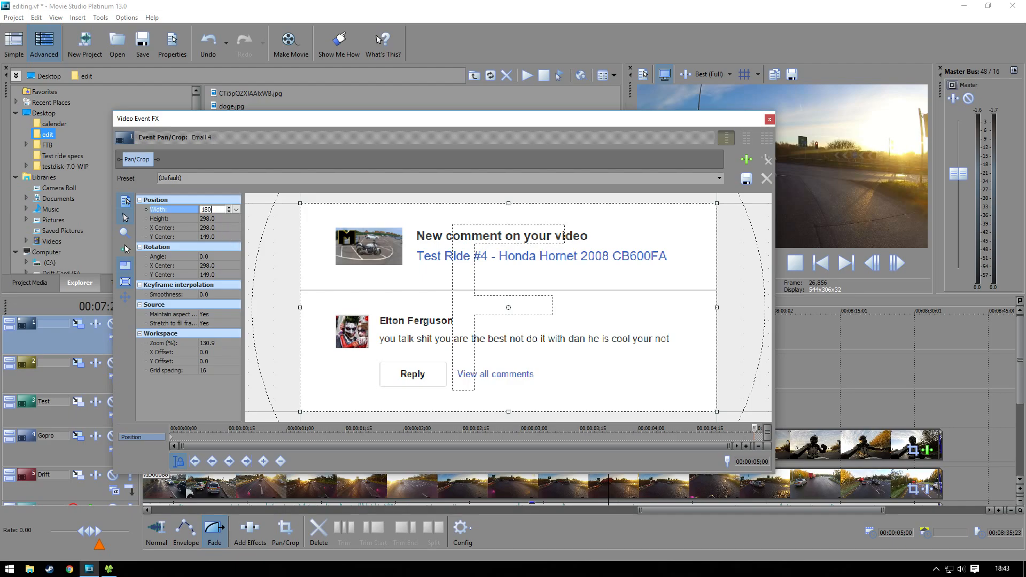
text(0)
key(Tab)
click(769, 120)
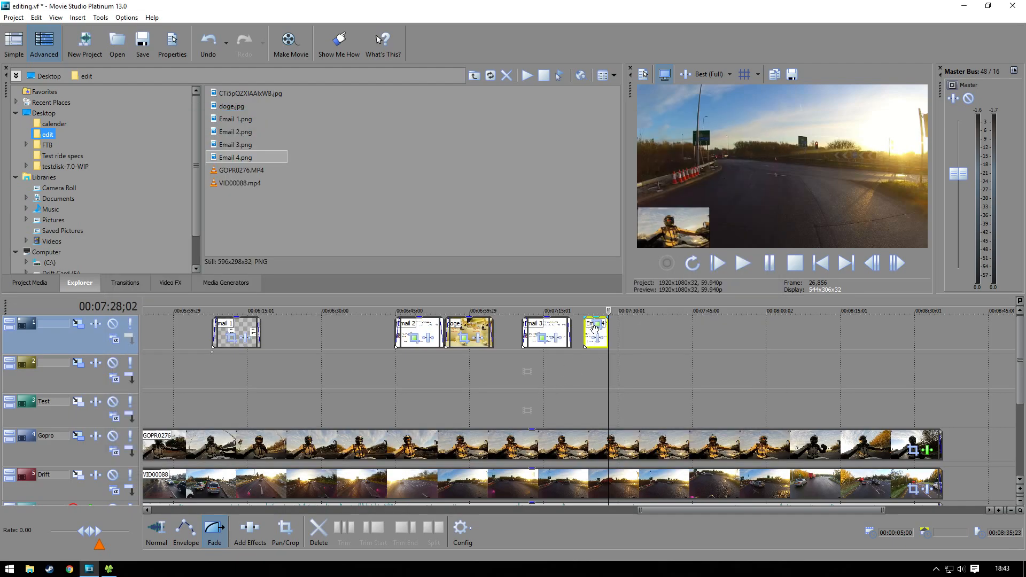
Step: Extend the Email 4 event to 00:00:10;02, fade it in over 00:00:01;02 and fade it out, and return the cursor to its start
click(157, 529)
mouse_move(608, 332)
mouse_down()
mouse_move(632, 332)
mouse_move(595, 324)
mouse_move(622, 324)
mouse_up()
click(214, 530)
click(584, 312)
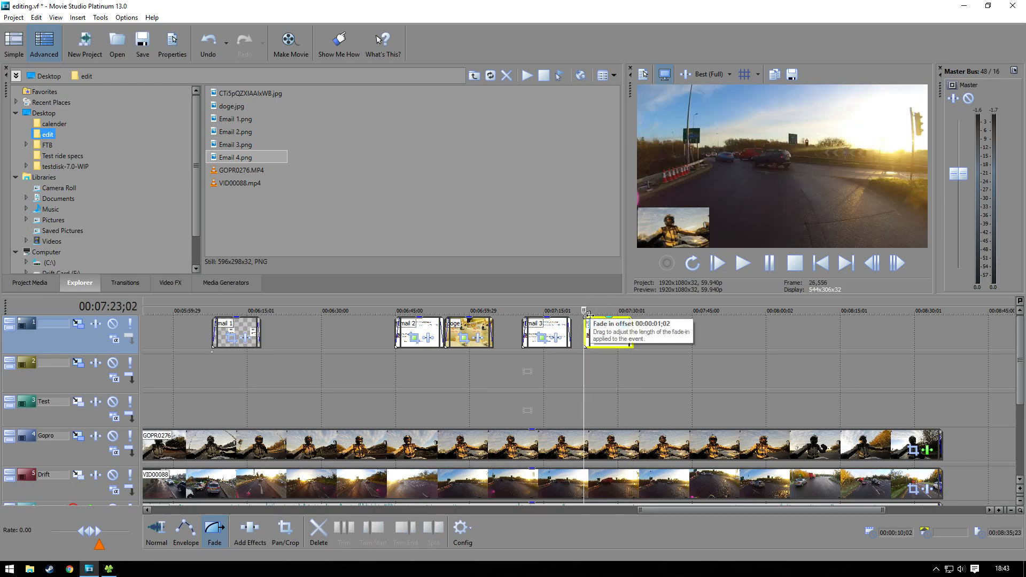
Step: Preview the Email 4 overlay and set the Pan/Crop width at its starting keyframe to 1,800
key(space)
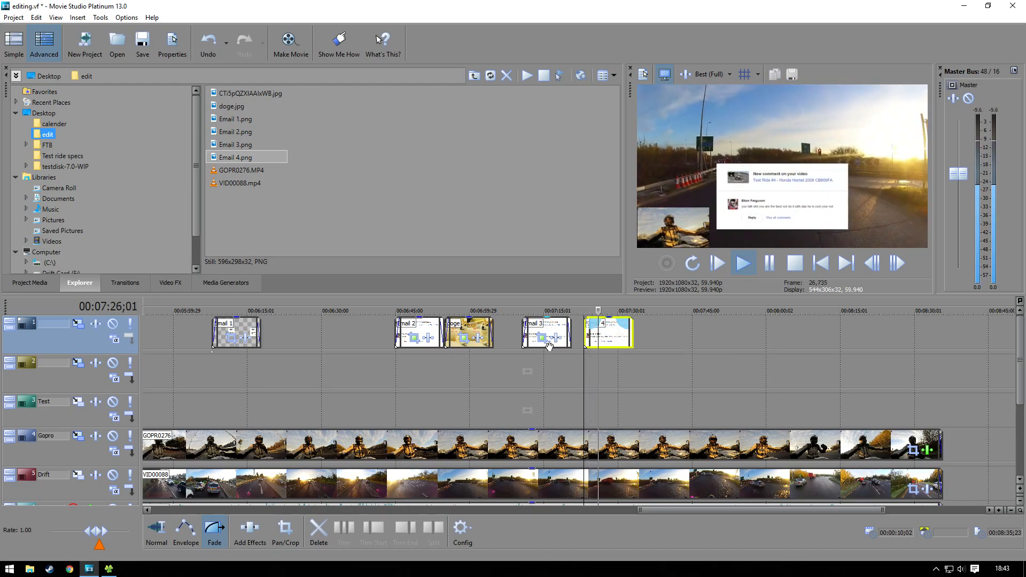
key(space)
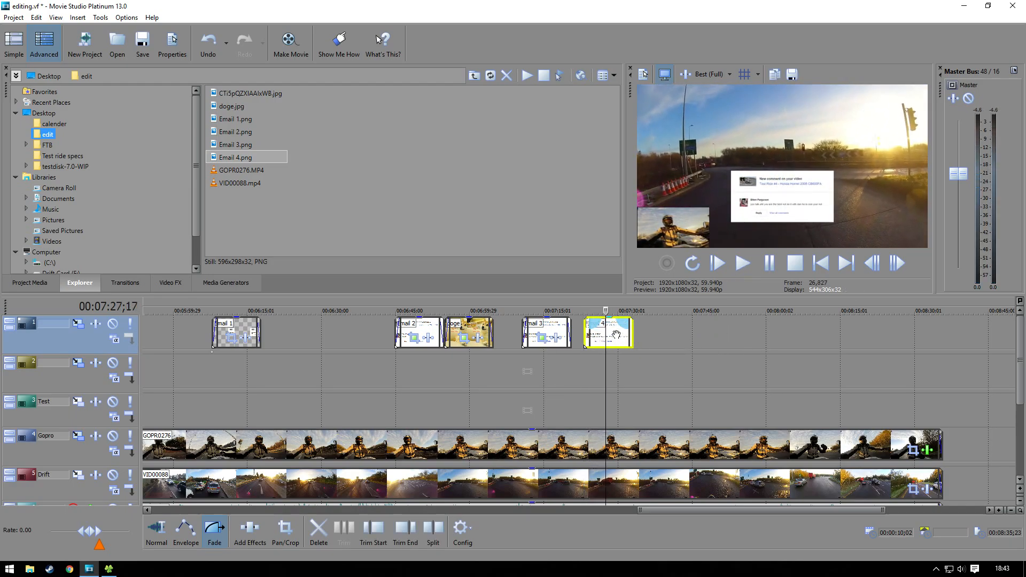
right_click(615, 334)
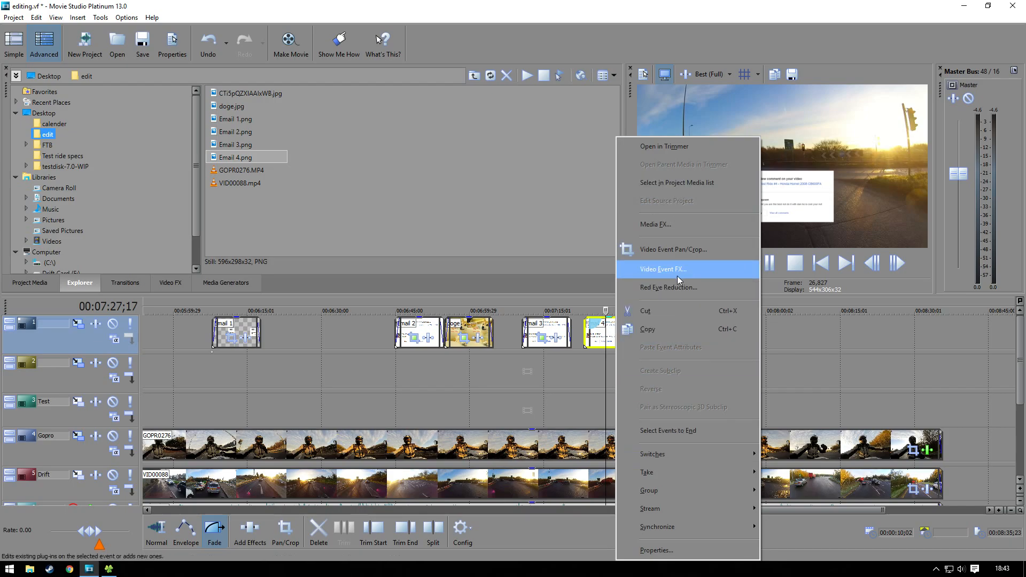
click(675, 251)
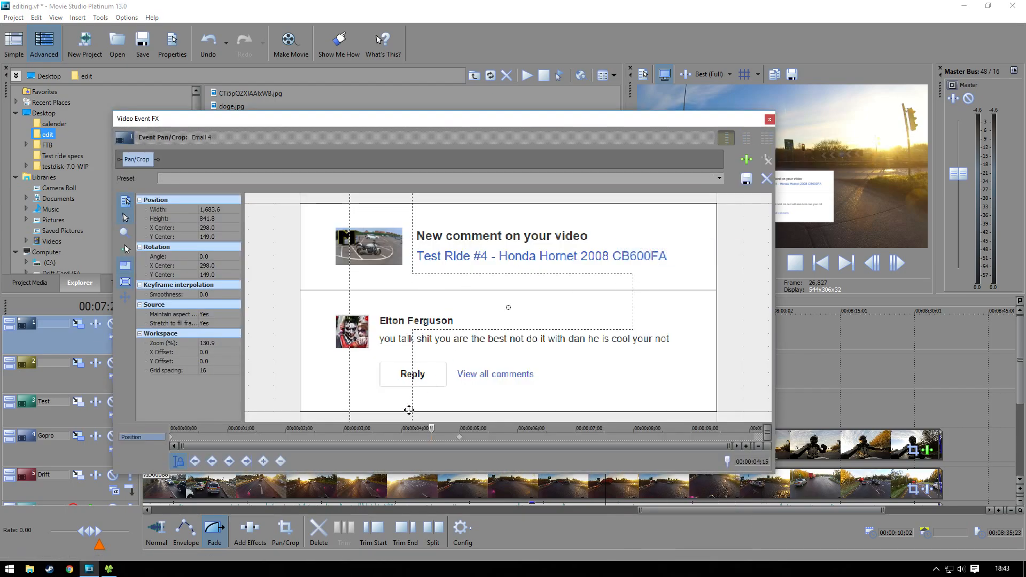
click(171, 441)
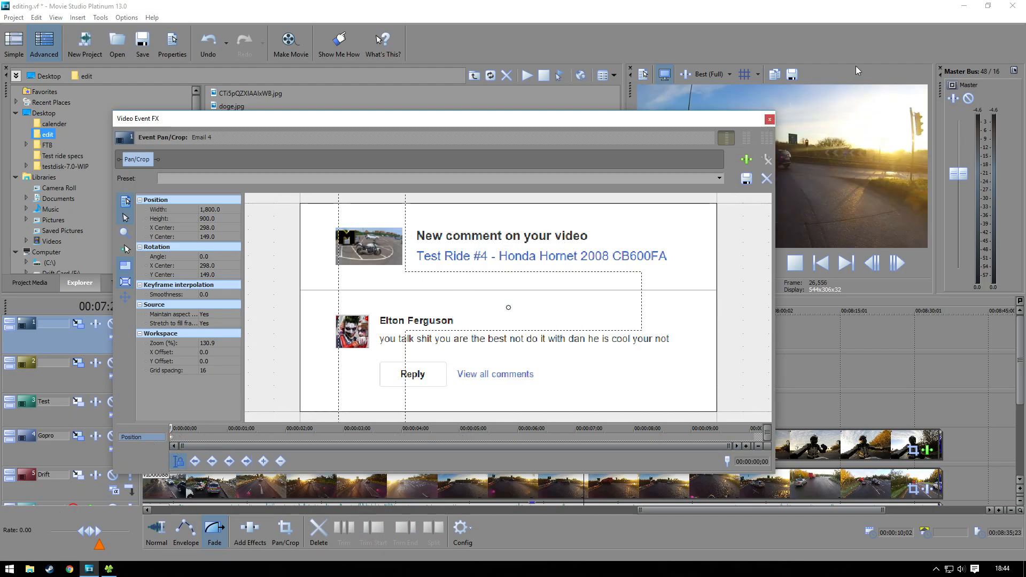
click(769, 119)
Step: Play back the Email 4 overlay and look over the placed pictures and tracks along the whole timeline
key(space)
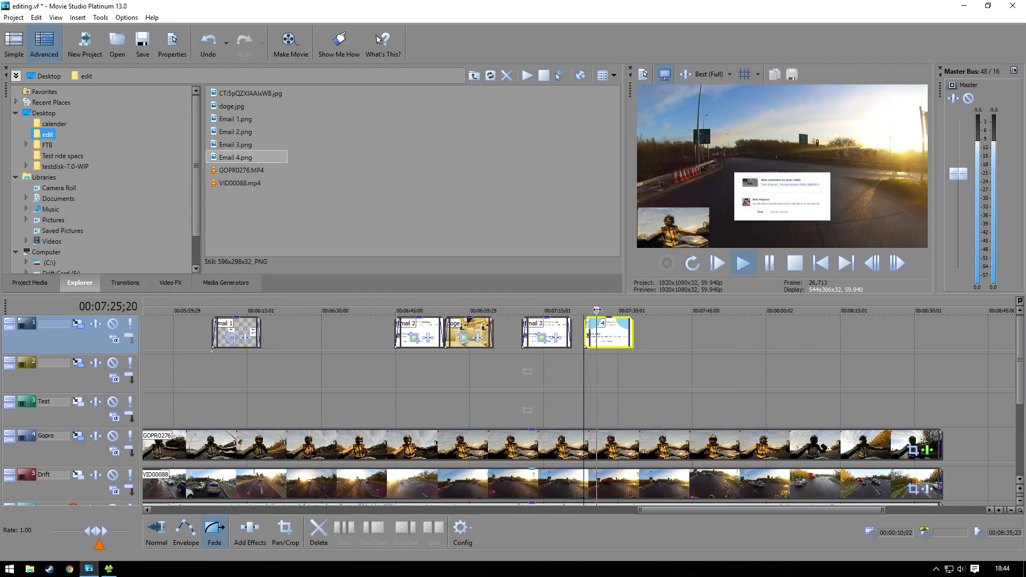
scroll(764, 351, down, 2)
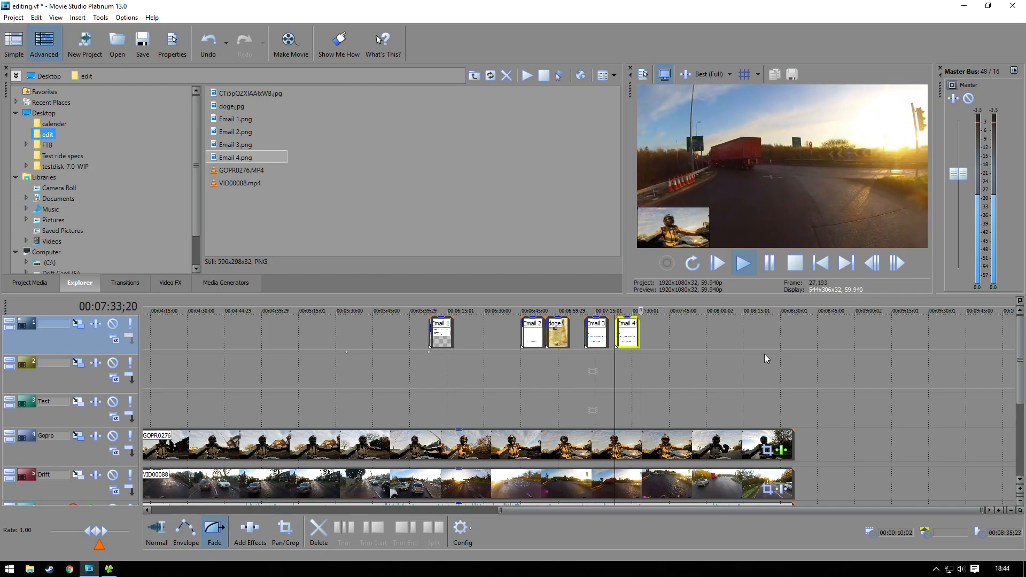
drag(666, 510, 319, 521)
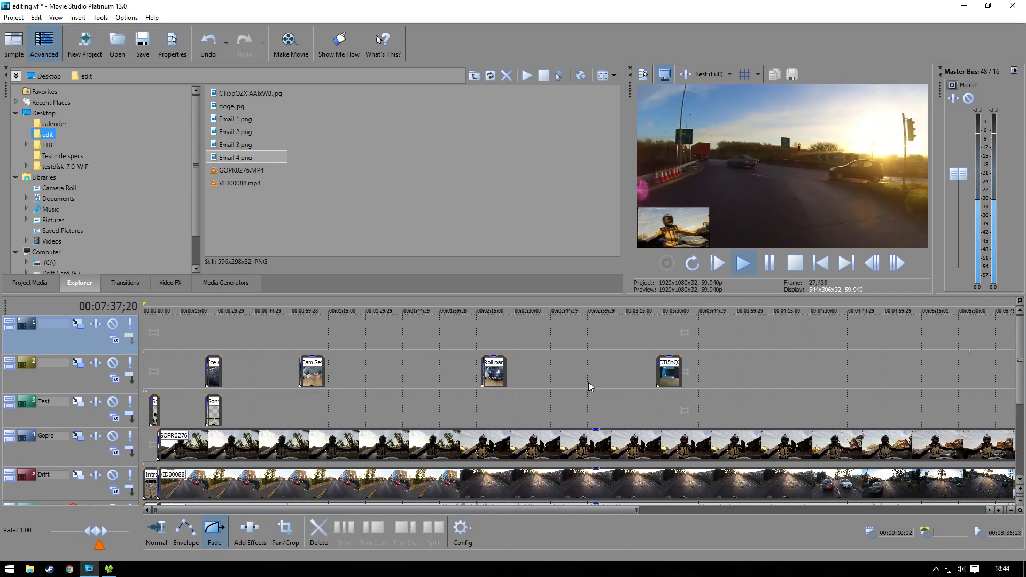
scroll(589, 383, down, 1)
drag(559, 510, 863, 506)
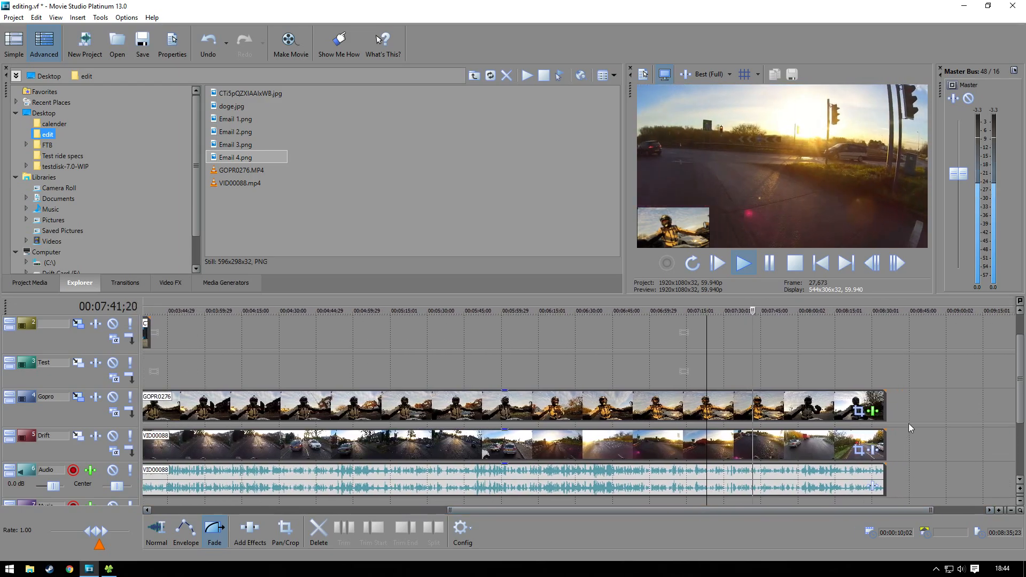
scroll(908, 422, up, 1)
Step: Skim the footage after Email 4 up to its end at 00:08:35;23 and bring the cursor back to 00:00:15;11
click(771, 309)
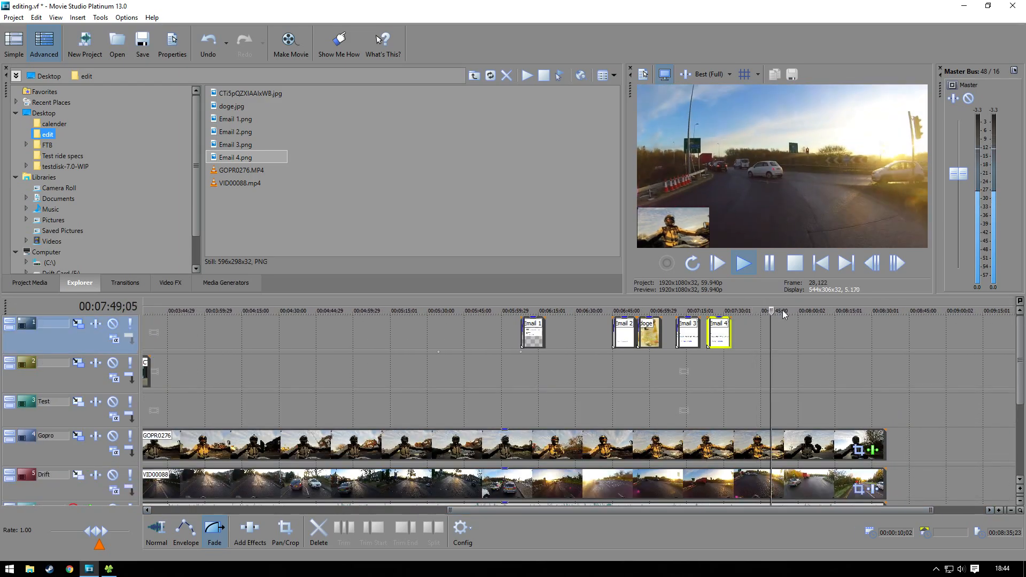
click(797, 314)
click(811, 312)
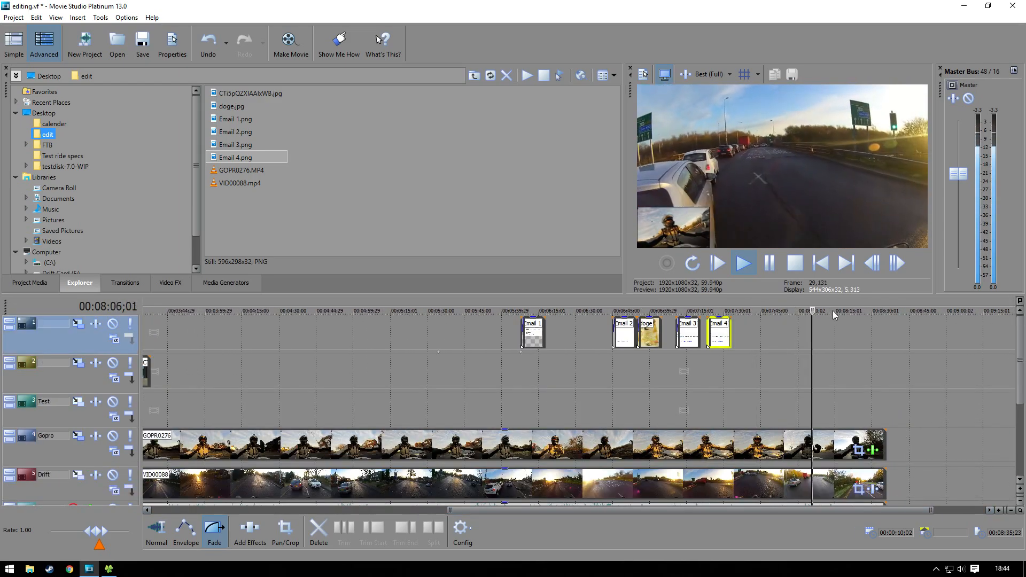
click(833, 310)
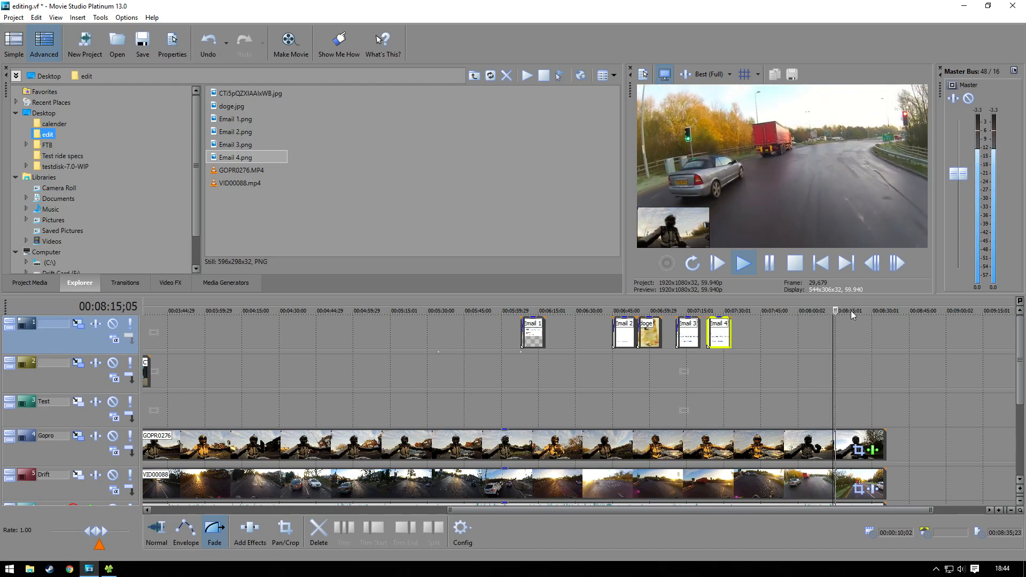
click(851, 311)
click(867, 310)
click(886, 310)
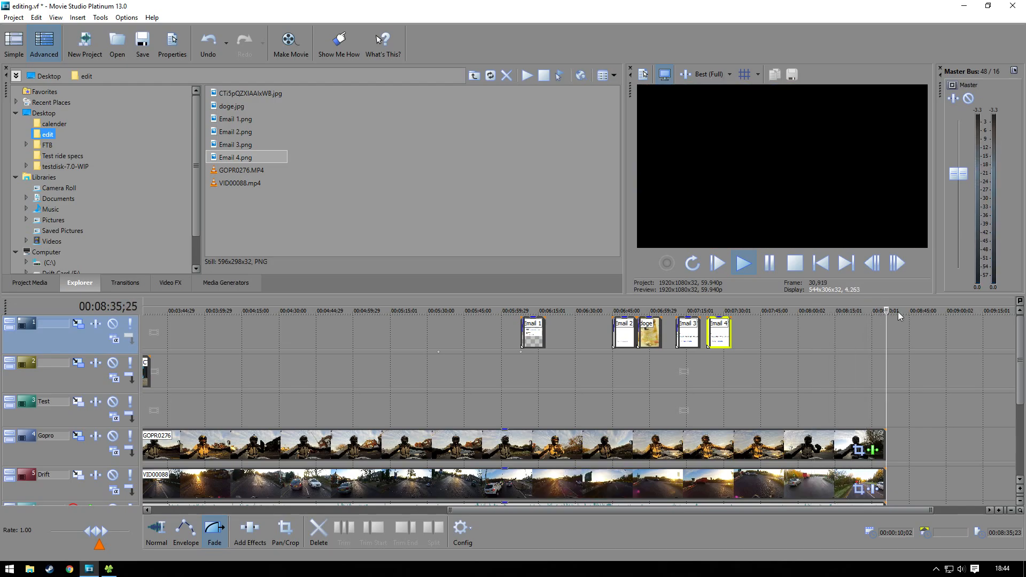
click(883, 310)
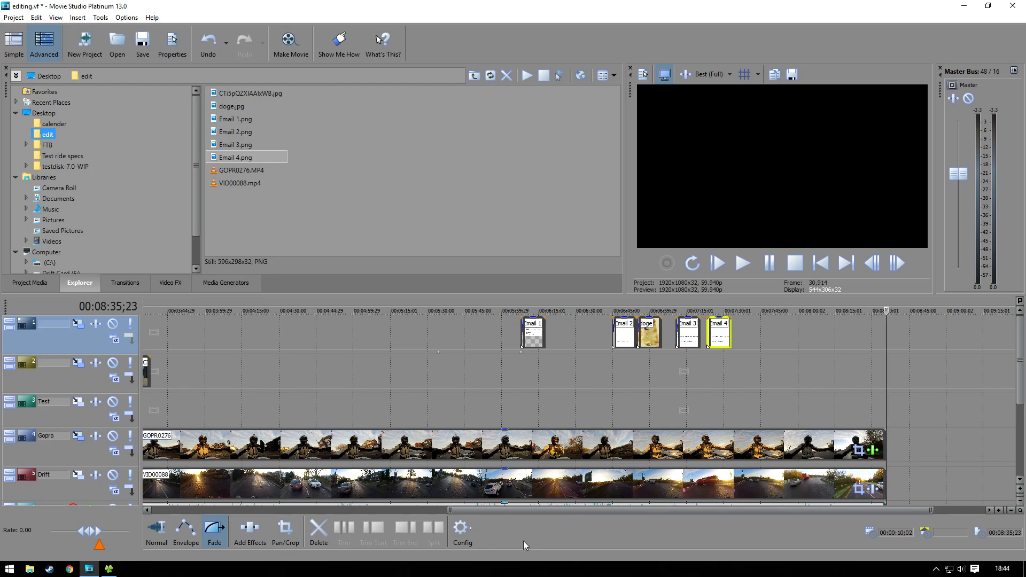
drag(450, 511, 149, 484)
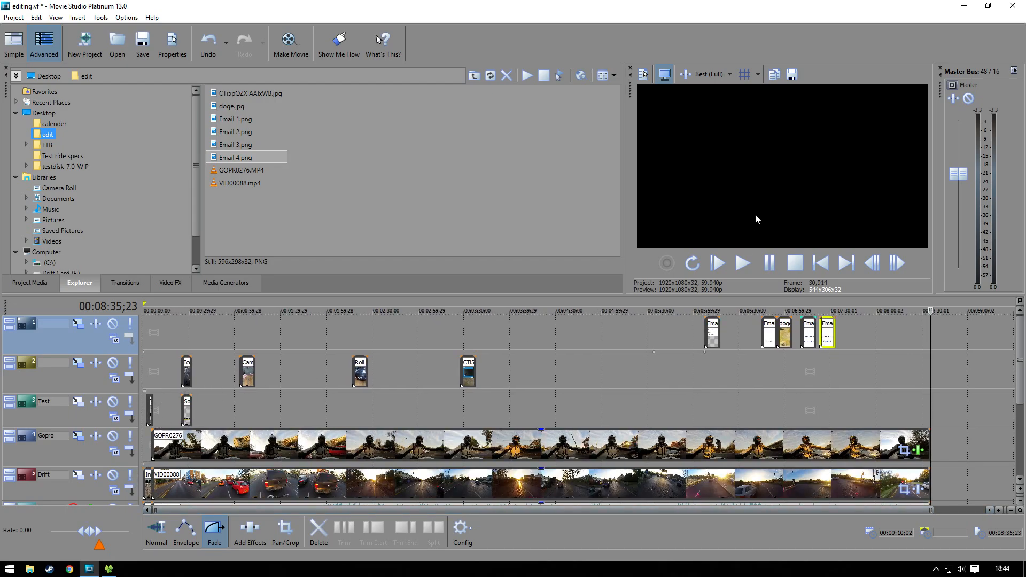
drag(931, 335, 167, 353)
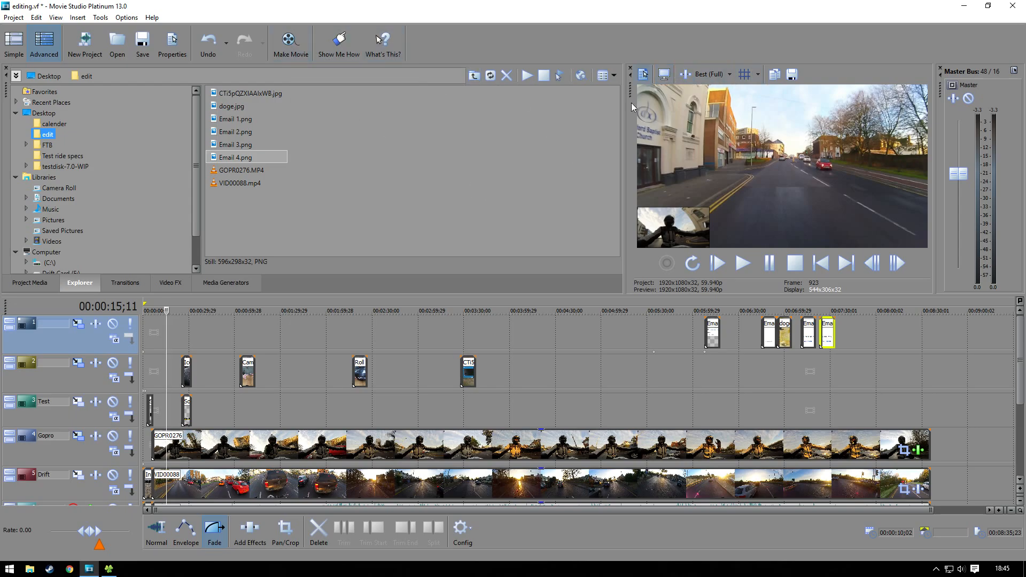
Step: Start making a movie saved to the hard drive and choose the MainConcept AVC/AAC template Munkeh 1080p 60fps in the advanced render options
click(288, 43)
click(453, 306)
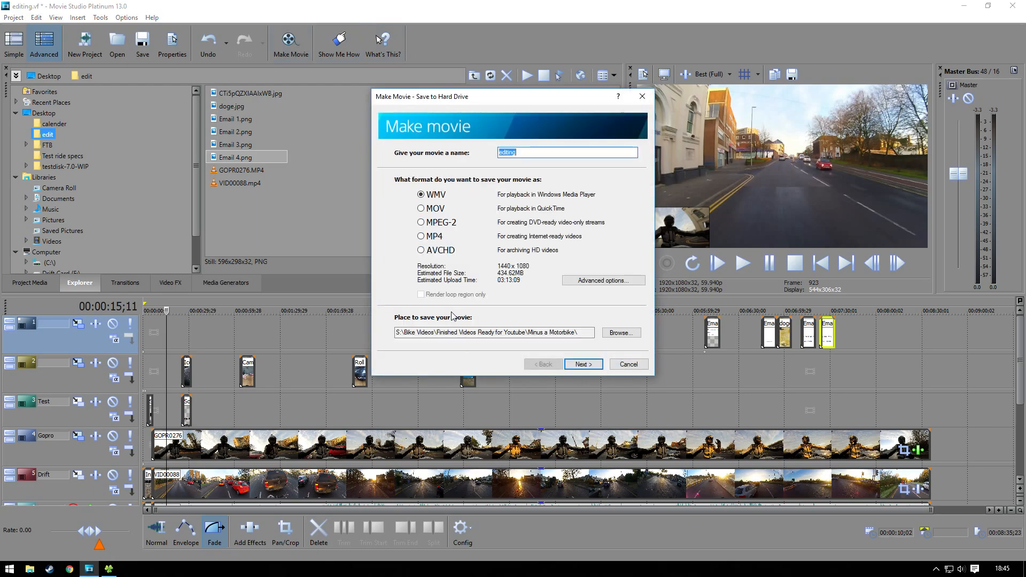
click(603, 281)
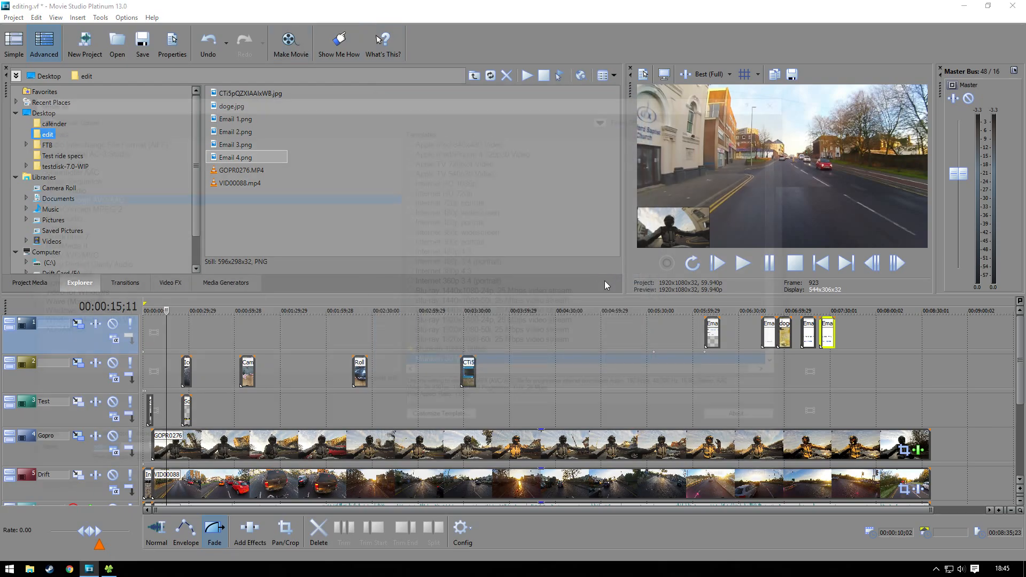
click(473, 353)
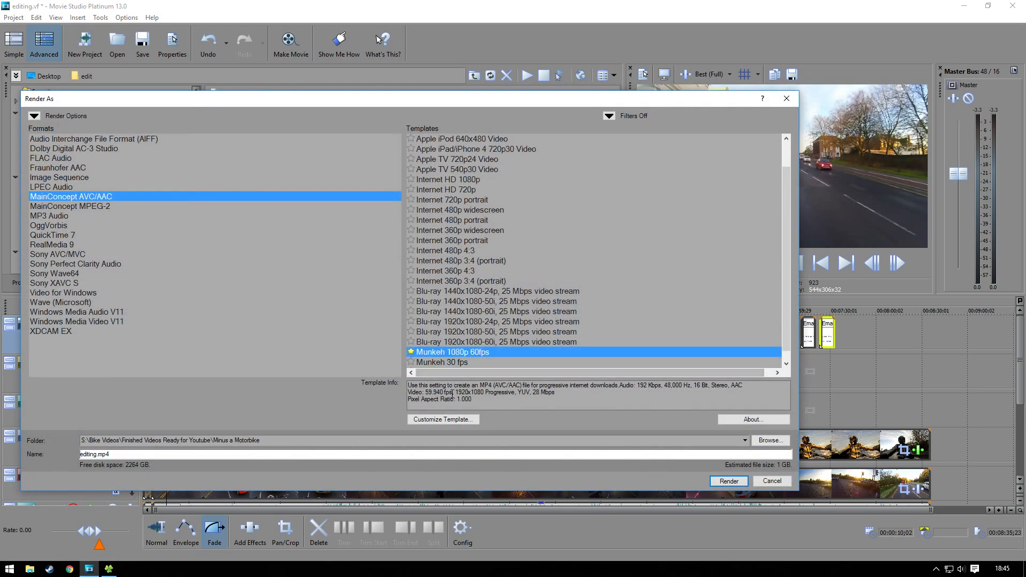